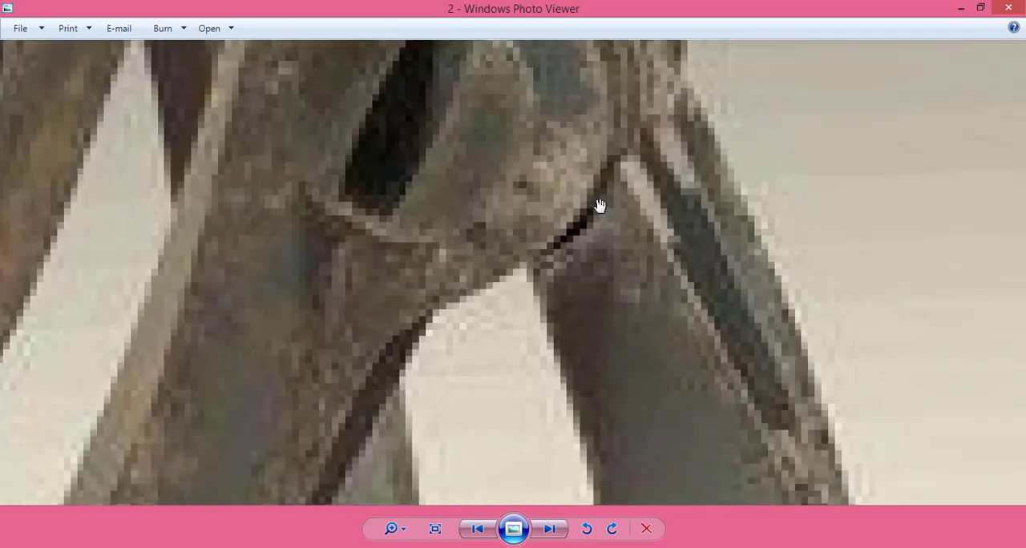
Step: Switch from the reference picture of the spider leg to Spider.max in 3ds Max and show the leg from the top
{"action": "scroll", "coordinate": [609, 172], "scroll_direction": "down", "scroll_amount": 4}
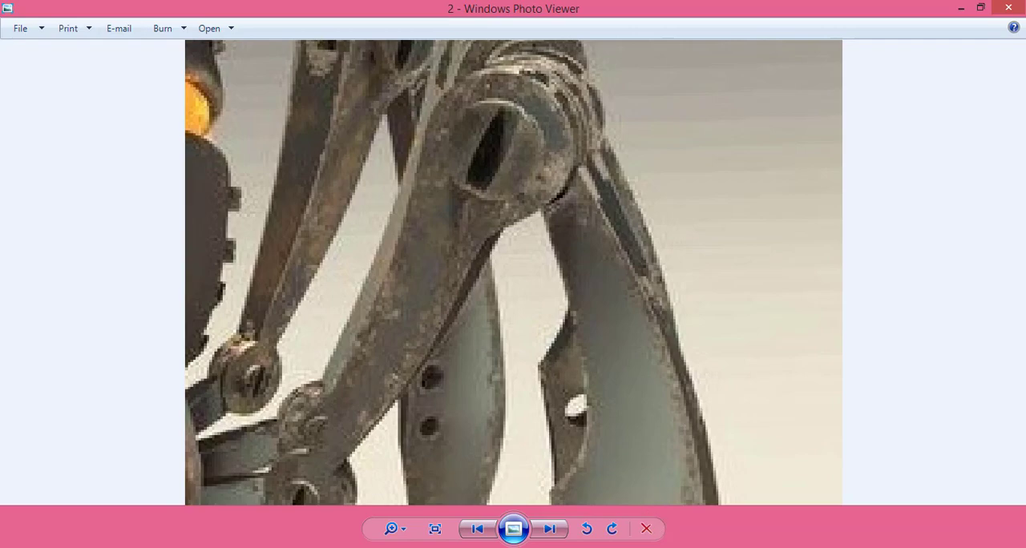
{"action": "key", "text": "alt+Tab"}
{"action": "middle_click_drag", "start_coordinate": [447, 262], "coordinate": [498, 249]}
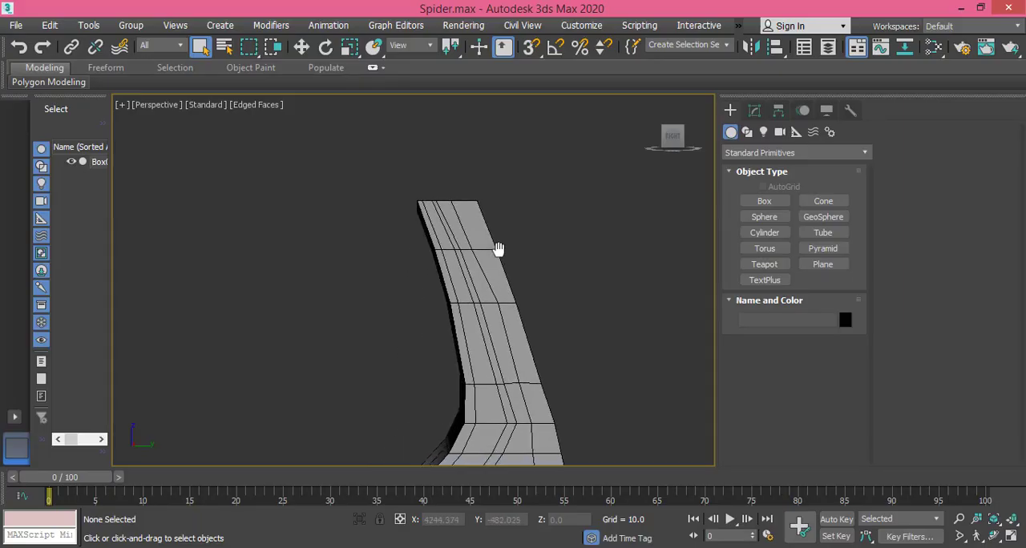
{"action": "key", "text": "f"}
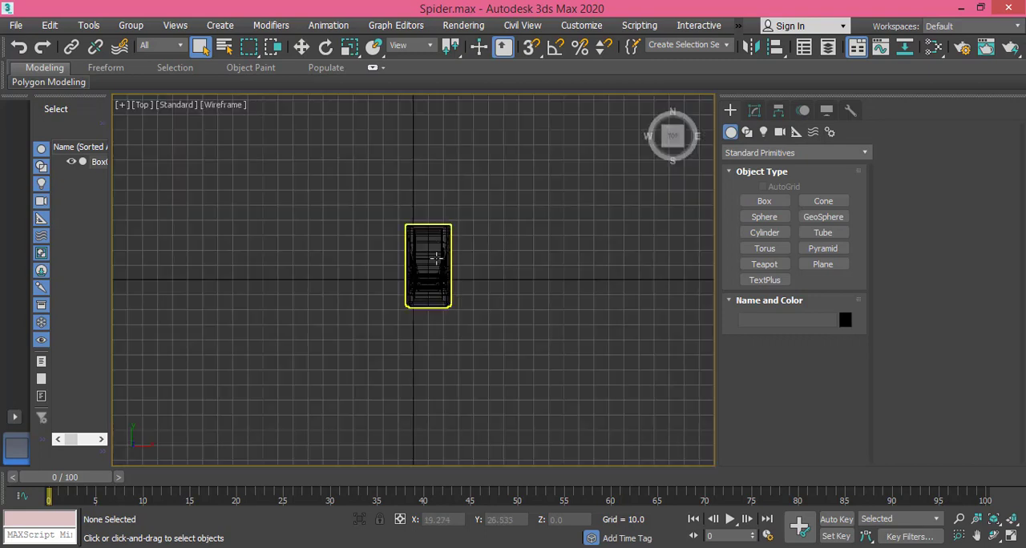
{"action": "scroll", "coordinate": [435, 259], "scroll_direction": "up", "scroll_amount": 5}
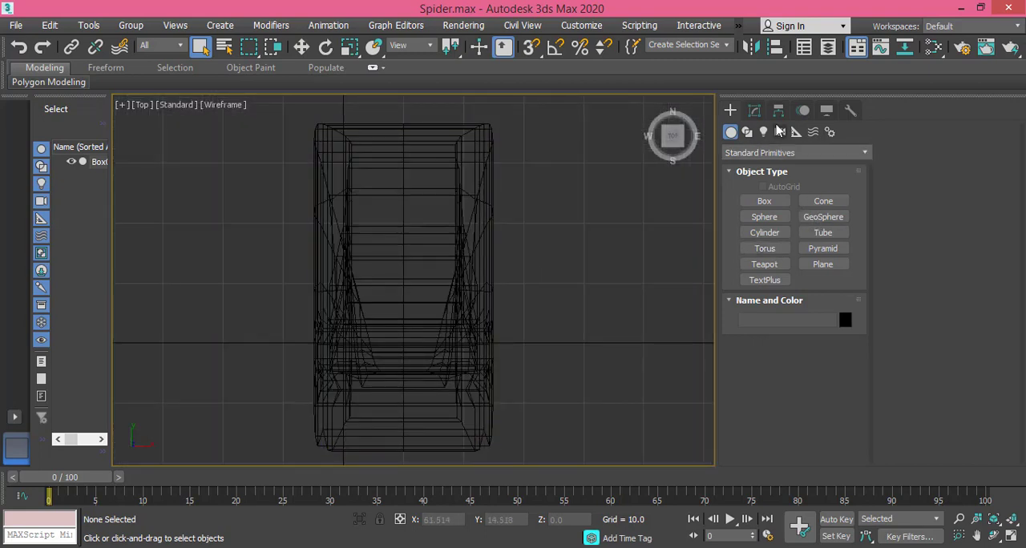
Step: Select the leg model for modifying and display the Top viewport in default shading with edged faces
{"action": "left_click", "coordinate": [754, 113]}
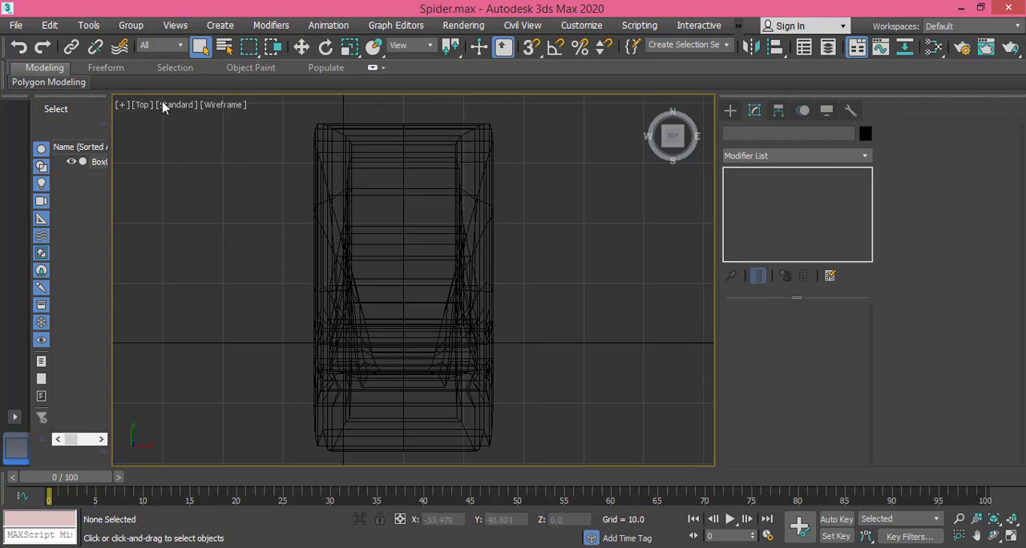
{"action": "left_click", "coordinate": [227, 106]}
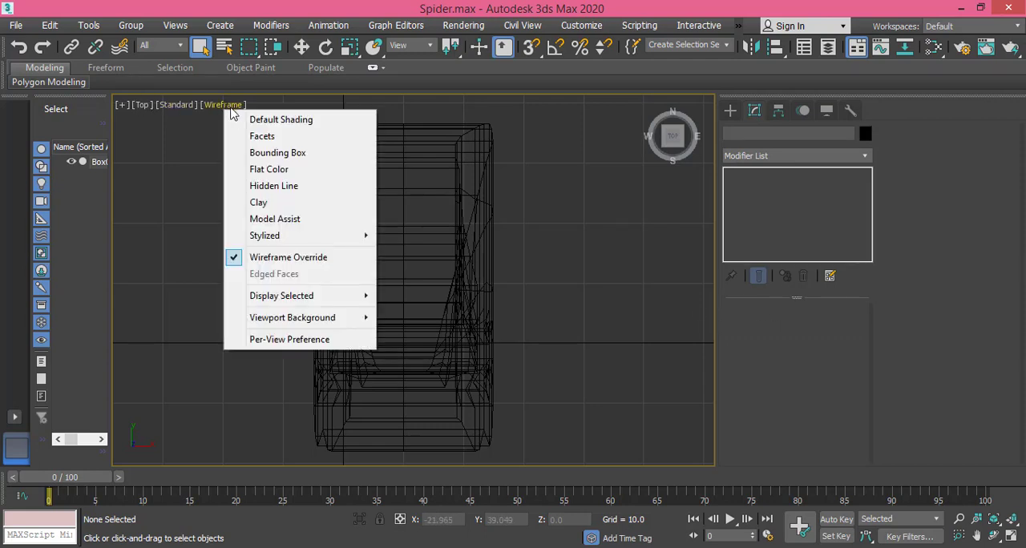
{"action": "left_click", "coordinate": [292, 120]}
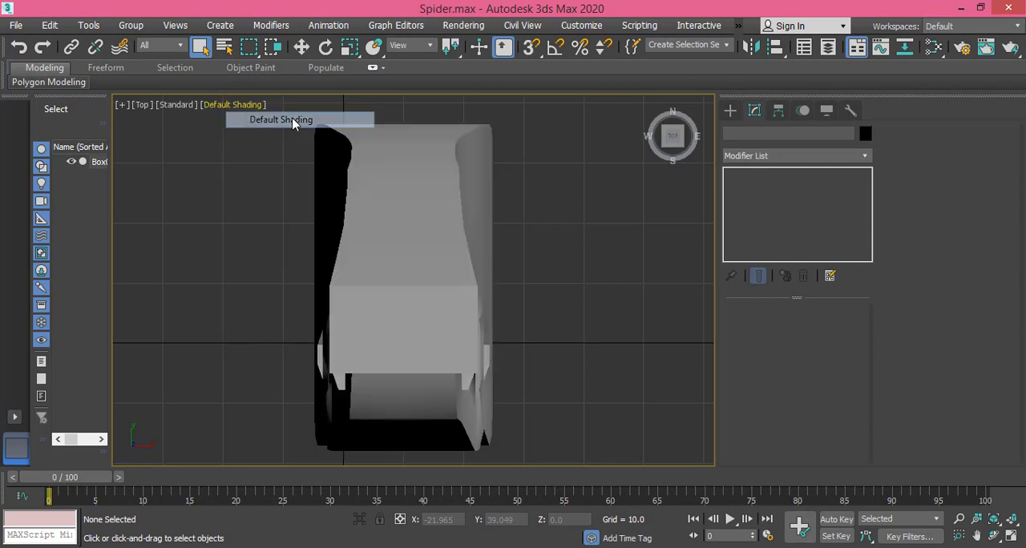
{"action": "key", "text": "F3"}
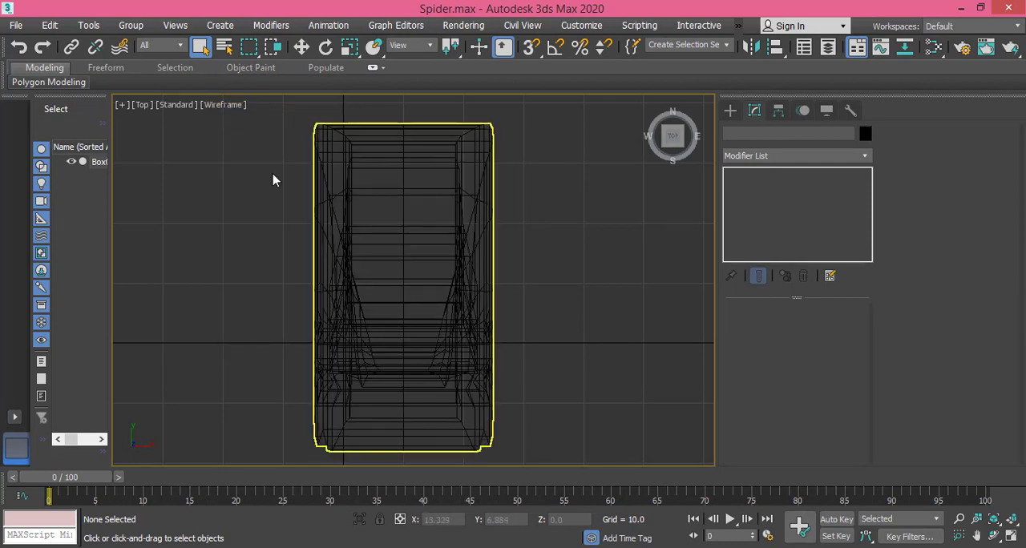
{"action": "left_click", "coordinate": [236, 105]}
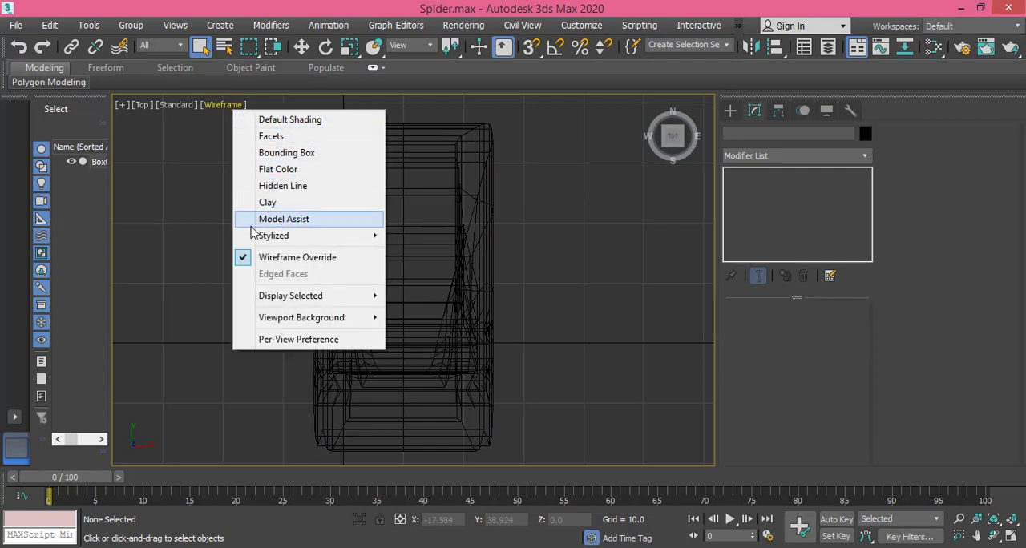
{"action": "left_click", "coordinate": [245, 257]}
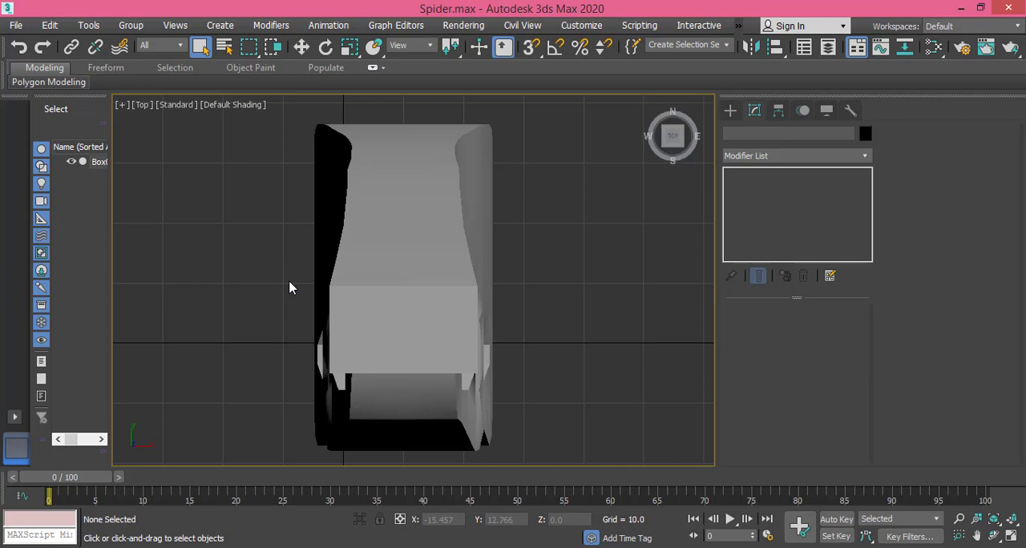
{"action": "left_click", "coordinate": [399, 222]}
{"action": "left_click", "coordinate": [399, 209]}
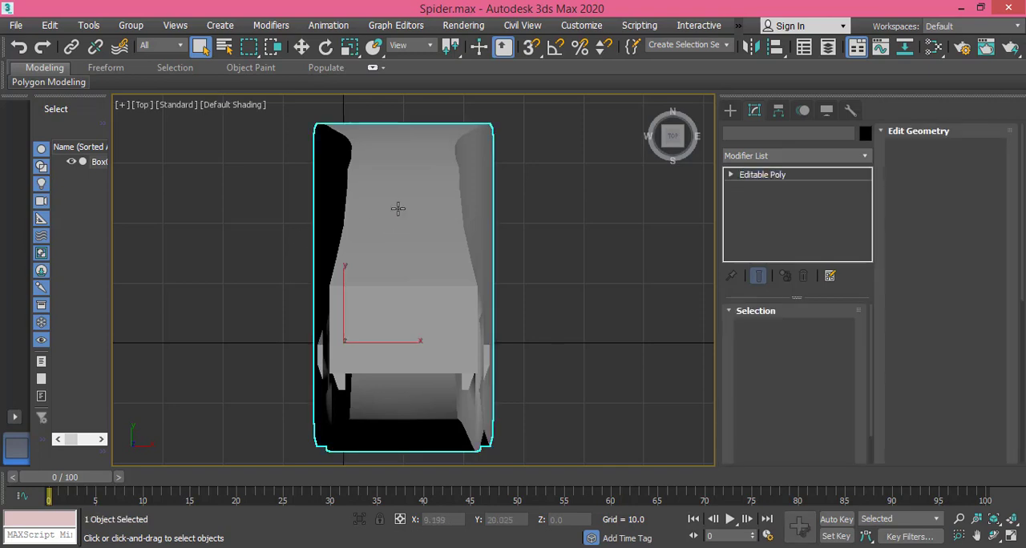
{"action": "key", "text": "F3"}
{"action": "key", "text": "F4"}
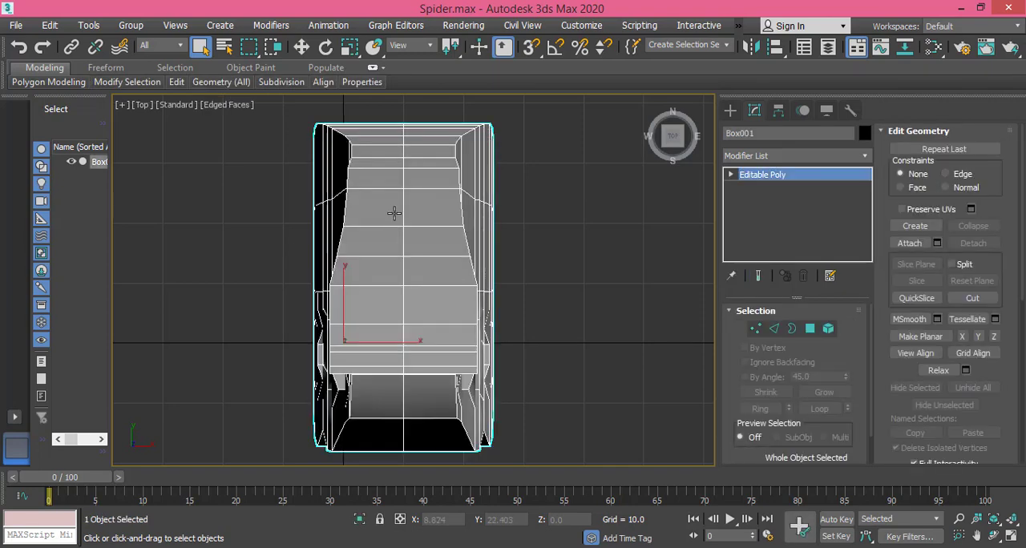
{"action": "middle_click_drag", "start_coordinate": [428, 268], "coordinate": [413, 268]}
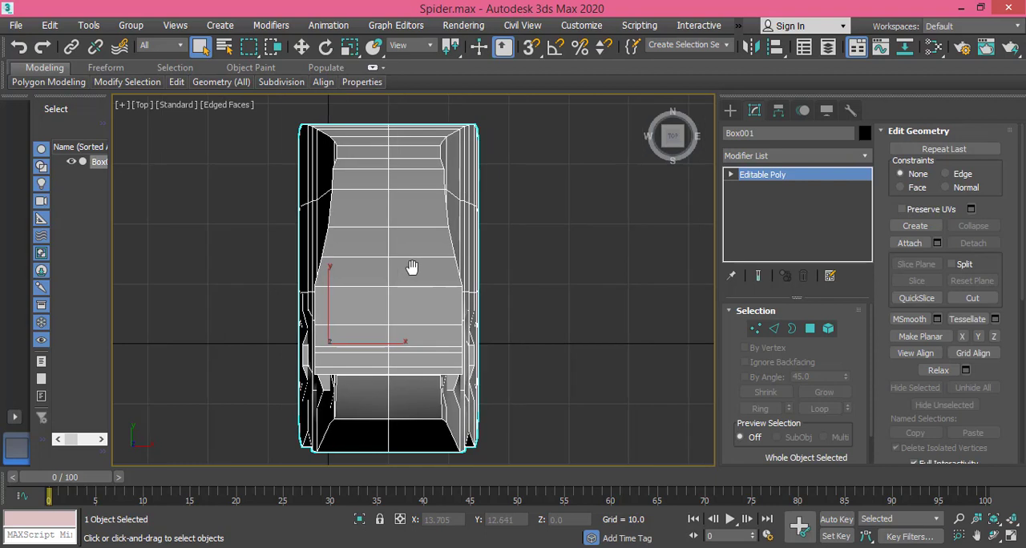
{"action": "left_click", "coordinate": [808, 330]}
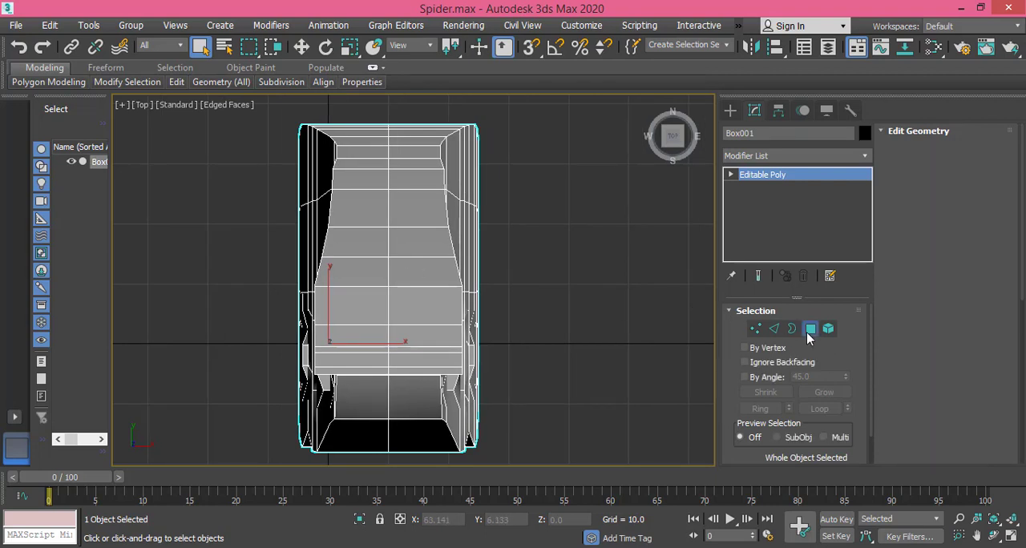
{"action": "left_click", "coordinate": [412, 291]}
{"action": "left_click", "coordinate": [364, 314]}
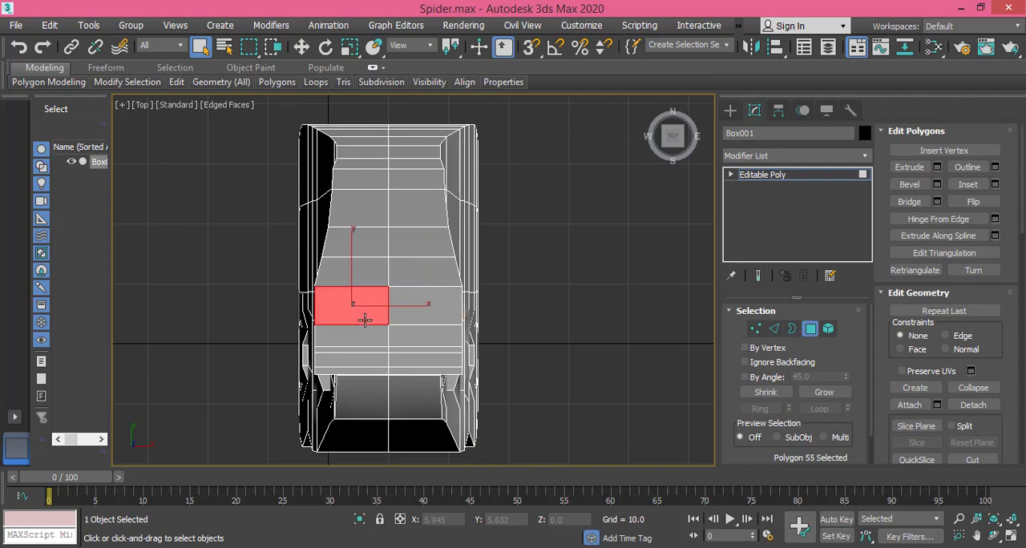
Step: Remove the eight horizontal edges crossing both halves of the leg's wide rectangular area below the tapered section
{"action": "scroll", "coordinate": [426, 329], "scroll_direction": "up", "scroll_amount": 4}
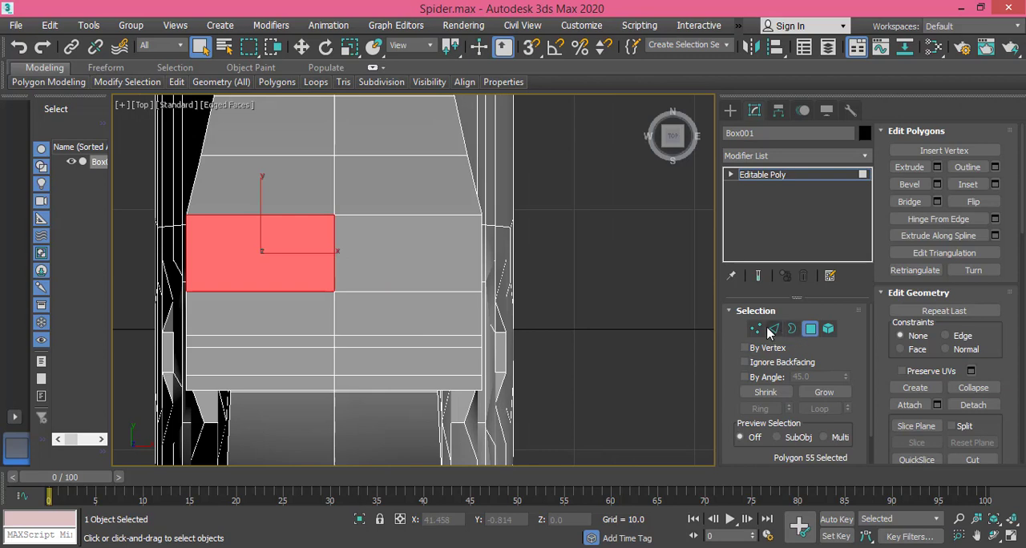
{"action": "left_click", "coordinate": [774, 331]}
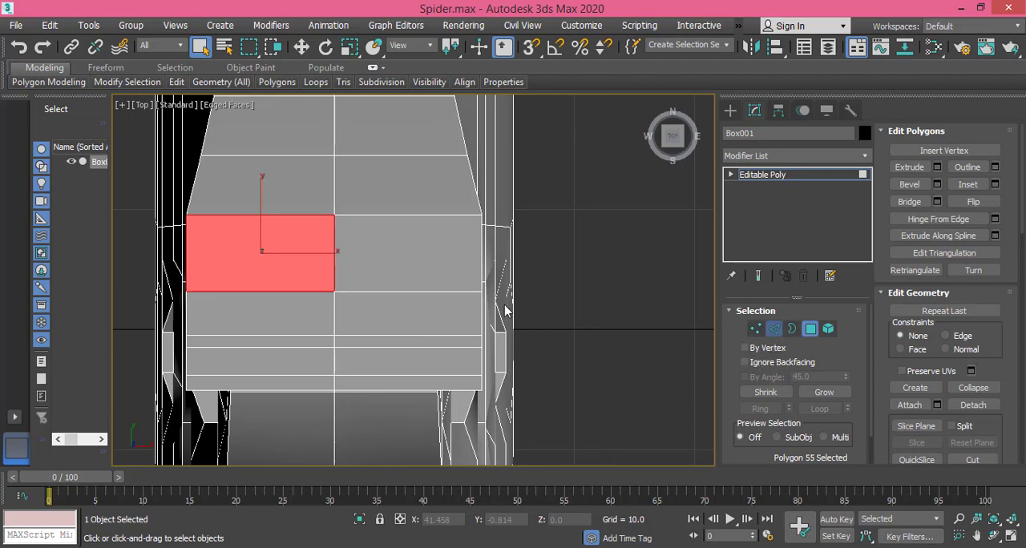
{"action": "left_click", "coordinate": [406, 291]}
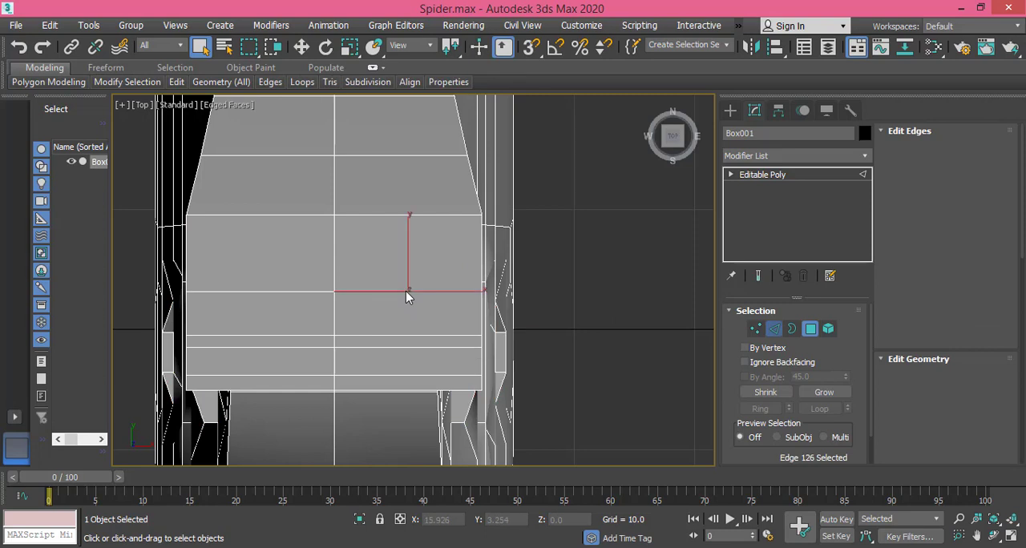
{"action": "left_click", "coordinate": [412, 336], "text": "ctrl"}
{"action": "left_click", "coordinate": [411, 347], "text": "ctrl"}
{"action": "left_click", "coordinate": [409, 374], "text": "ctrl"}
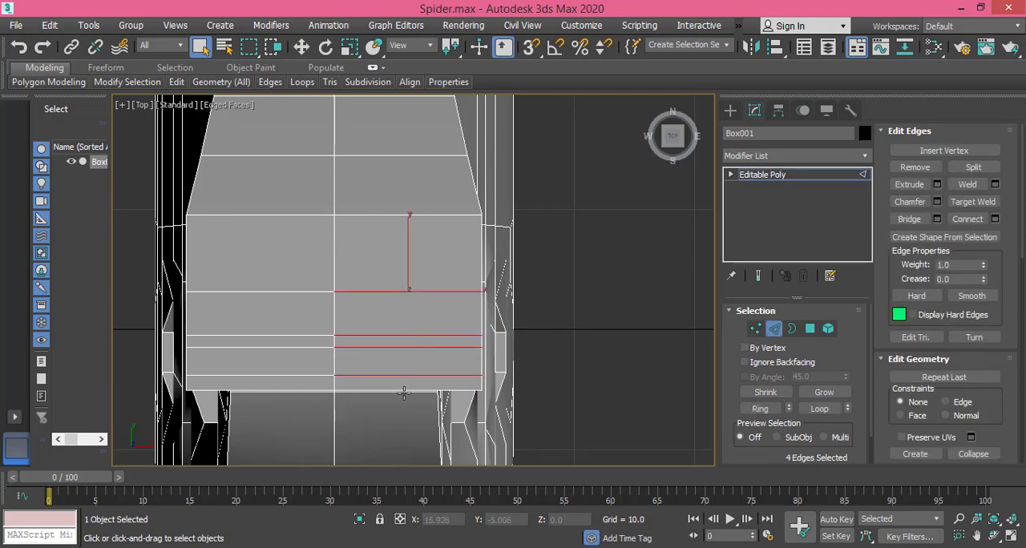
{"action": "left_click", "coordinate": [292, 375], "text": "ctrl"}
{"action": "left_click", "coordinate": [290, 348], "text": "ctrl"}
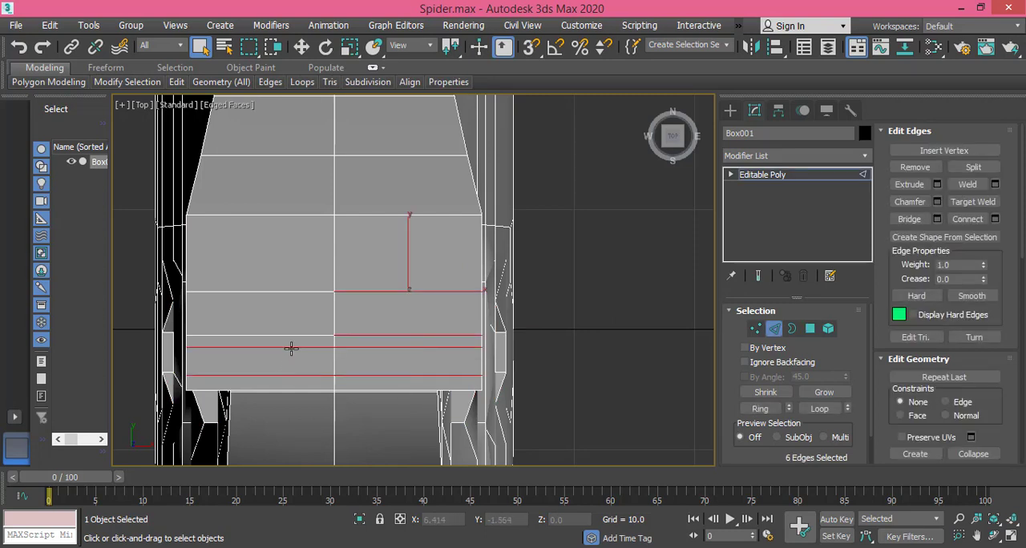
{"action": "left_click", "coordinate": [291, 335], "text": "ctrl"}
{"action": "left_click", "coordinate": [288, 290], "text": "ctrl"}
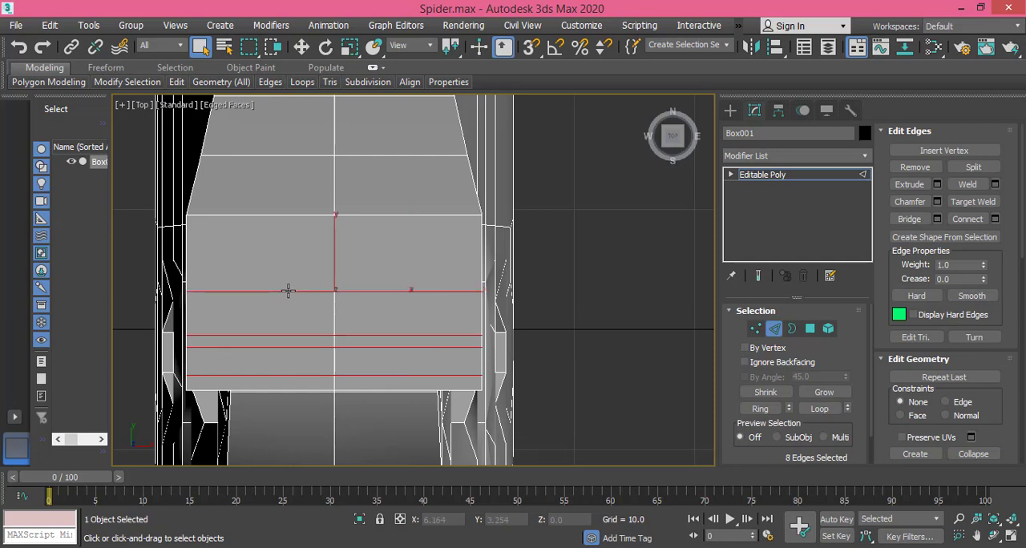
{"action": "key", "text": "BackSpace"}
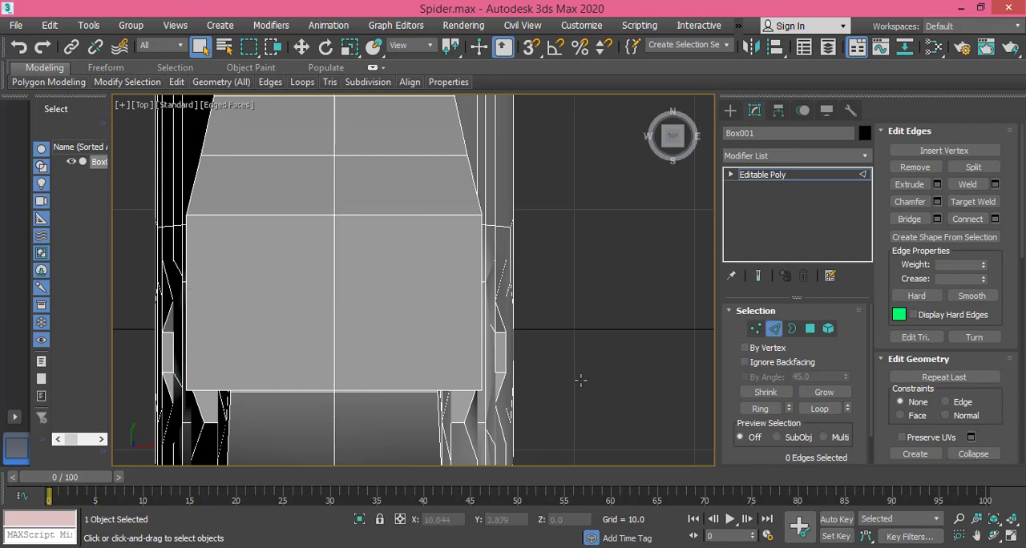
Step: Inset the two large rectangular polygons below the tapered section as one group by 1.2
{"action": "left_click", "coordinate": [810, 329]}
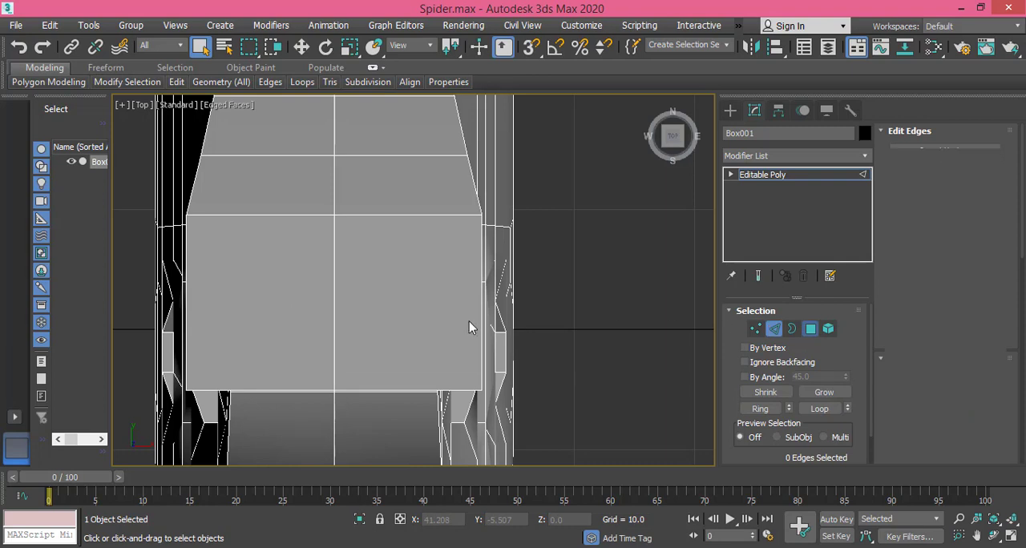
{"action": "left_click", "coordinate": [410, 294]}
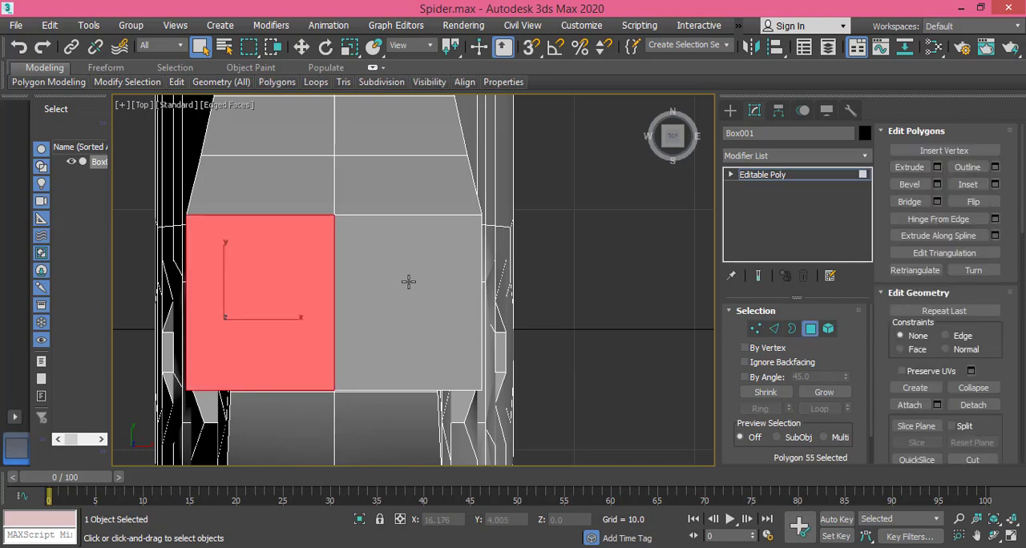
{"action": "left_click", "coordinate": [408, 281], "text": "ctrl"}
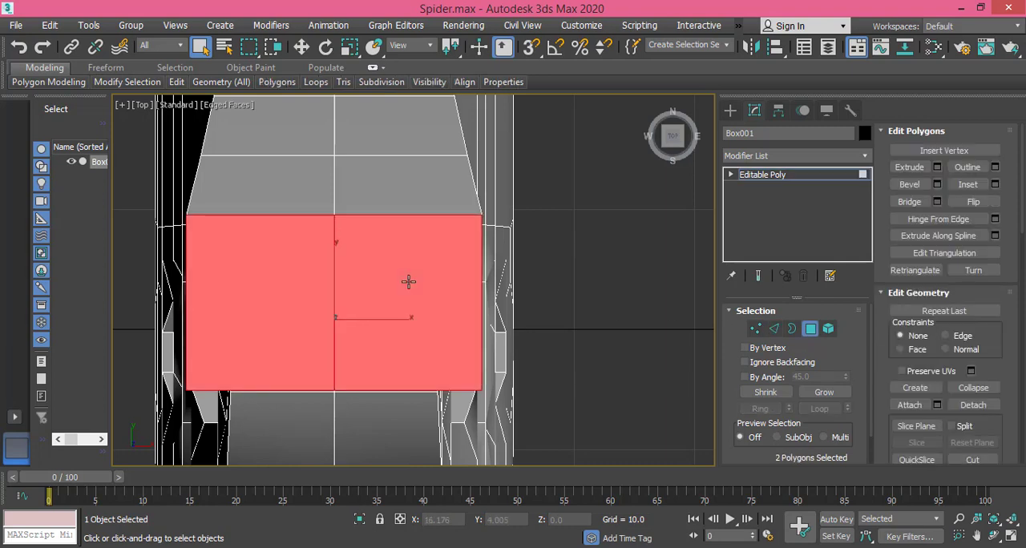
{"action": "left_click", "coordinate": [995, 185]}
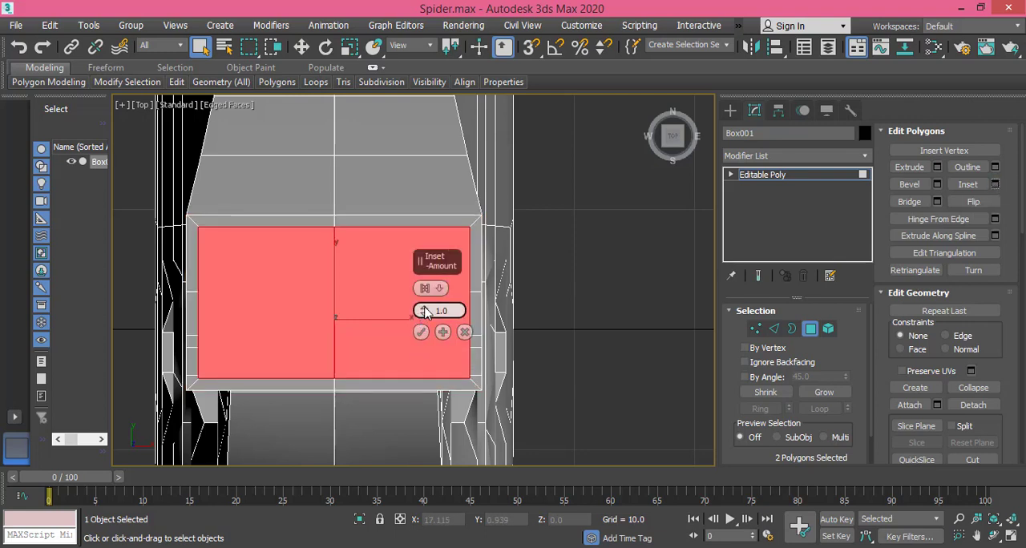
{"action": "left_click_drag", "start_coordinate": [424, 311], "coordinate": [424, 301]}
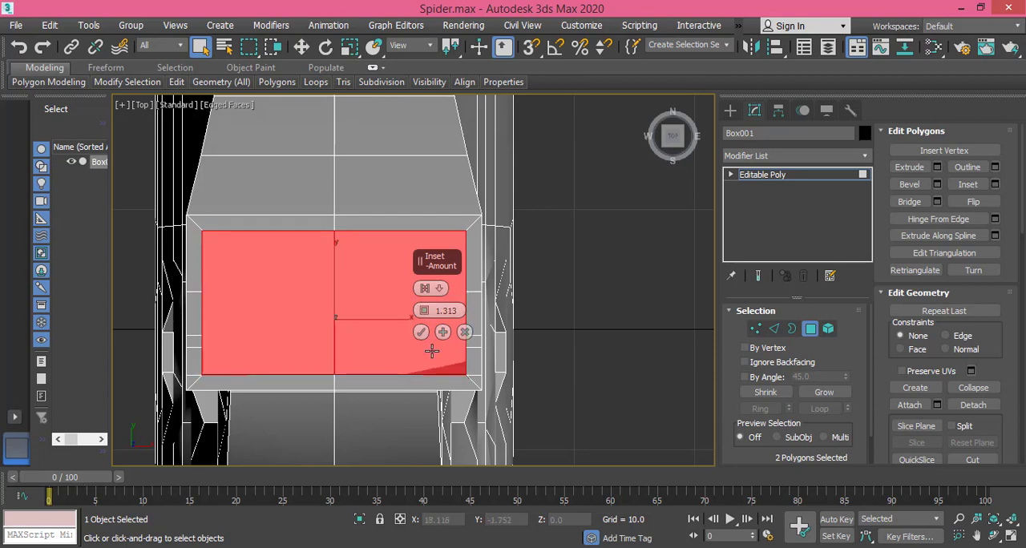
{"action": "left_click_drag", "start_coordinate": [443, 312], "coordinate": [543, 324]}
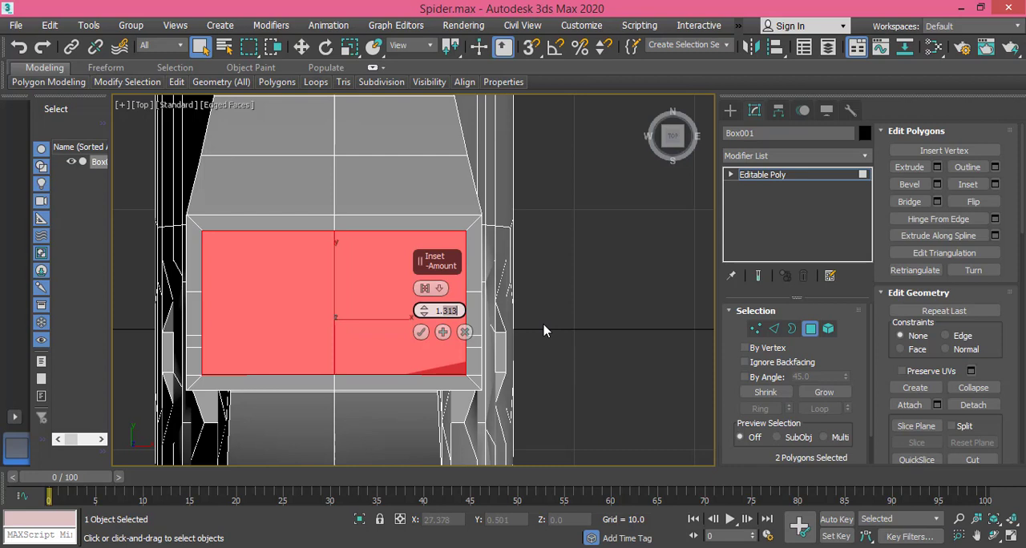
{"action": "key", "text": "Return"}
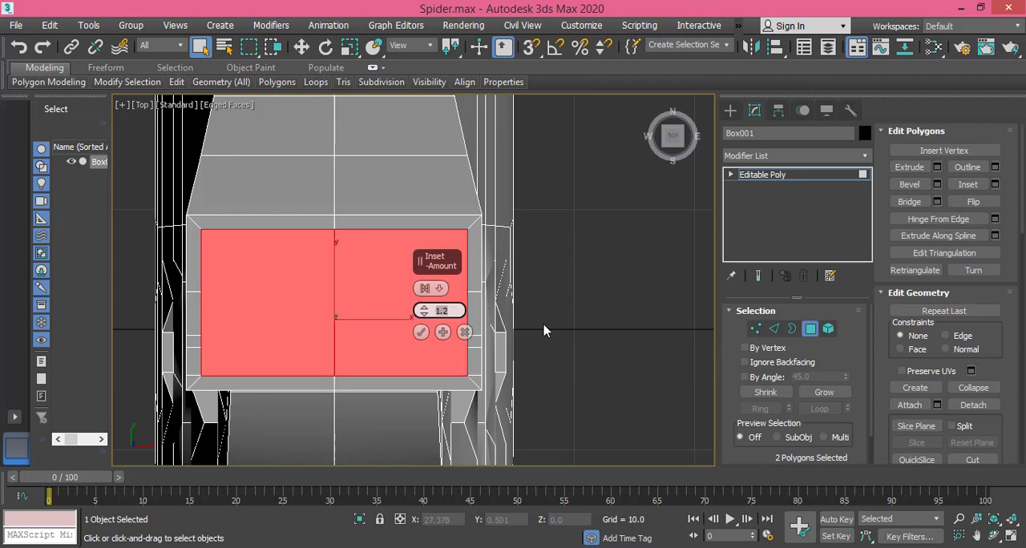
{"action": "left_click", "coordinate": [418, 333]}
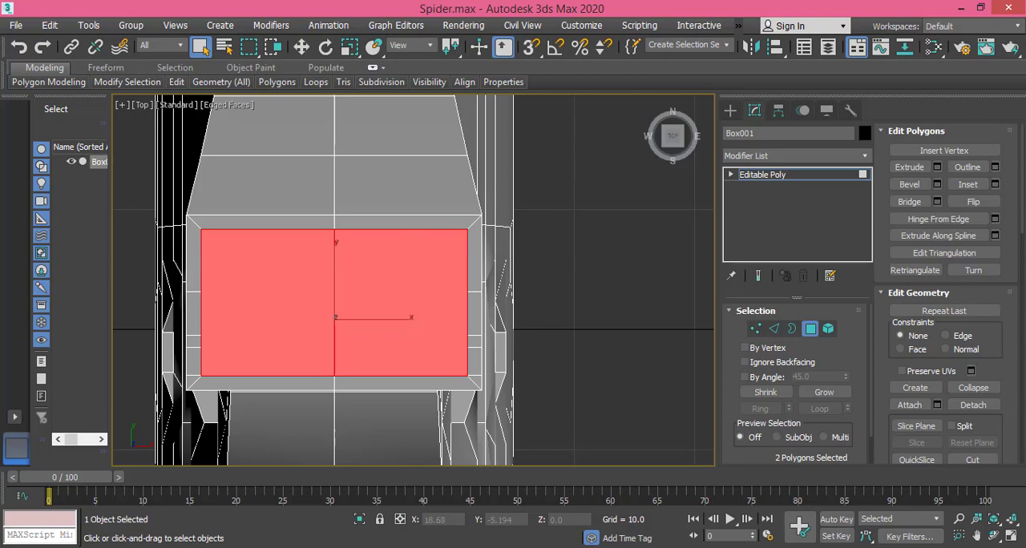
Step: Check the leg in the reference picture and, back in 3ds Max, cut an edge from the inset's upper-right corner up to the rectangle's outer edge
{"action": "key", "text": "alt+Tab"}
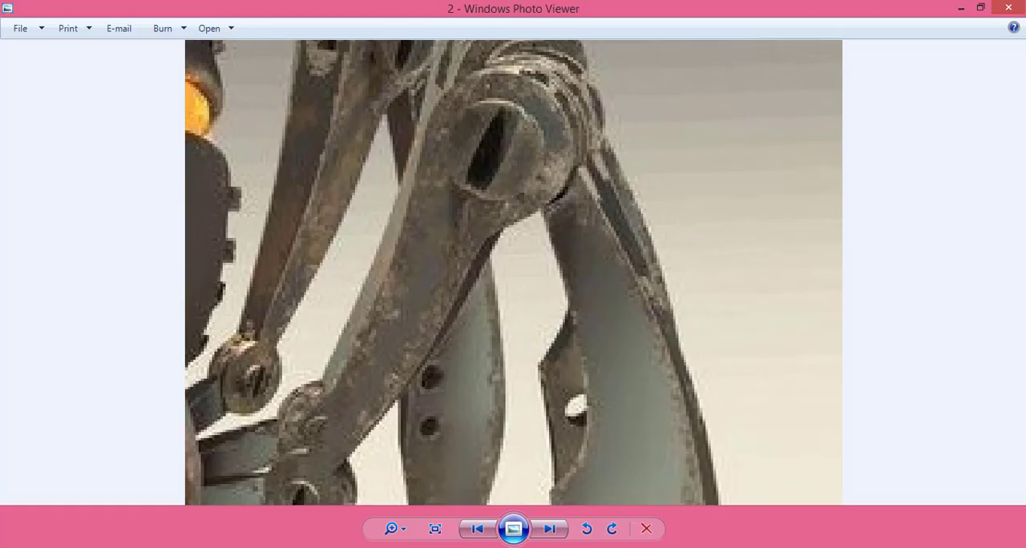
{"action": "scroll", "coordinate": [565, 183], "scroll_direction": "up", "scroll_amount": 3}
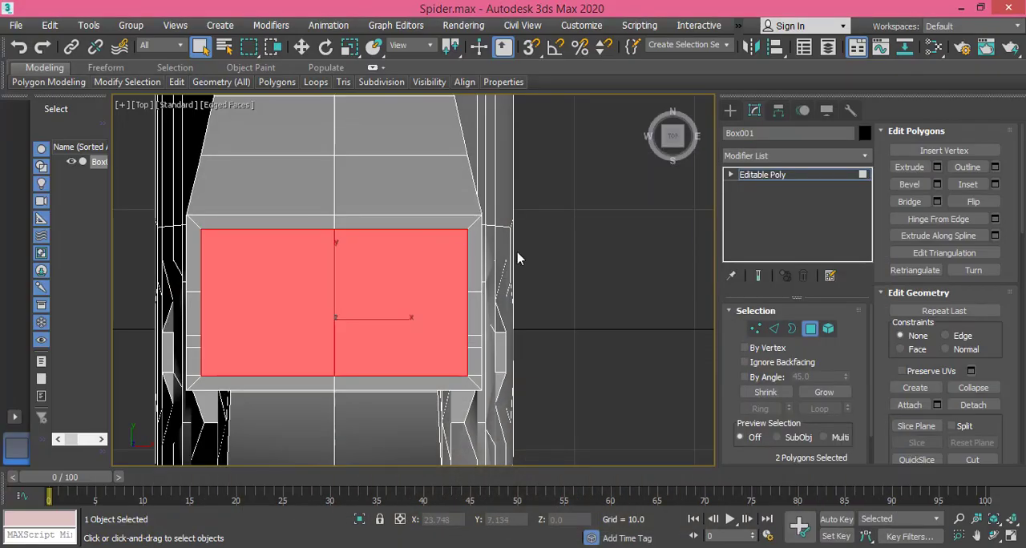
{"action": "scroll", "coordinate": [467, 277], "scroll_direction": "up", "scroll_amount": 3}
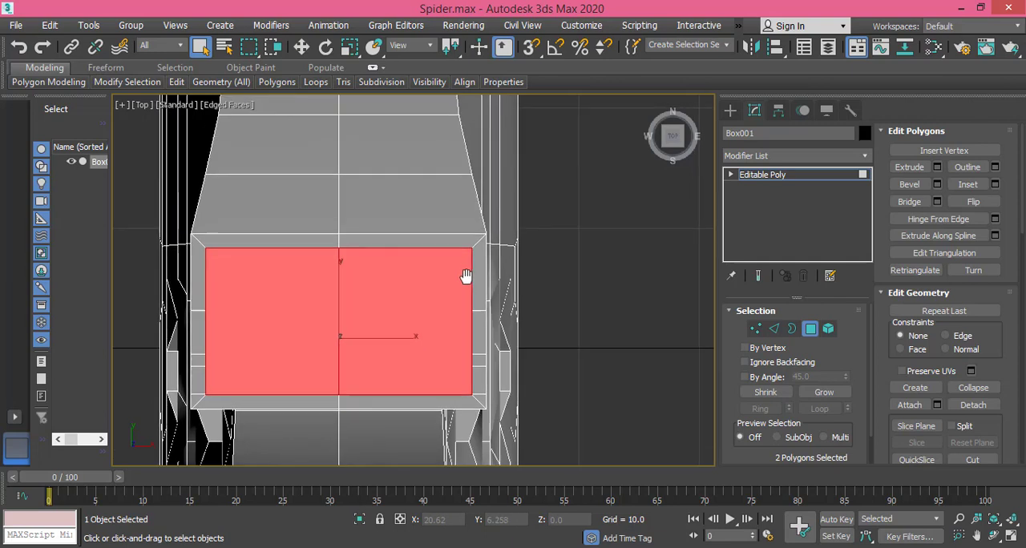
{"action": "right_click", "coordinate": [467, 278]}
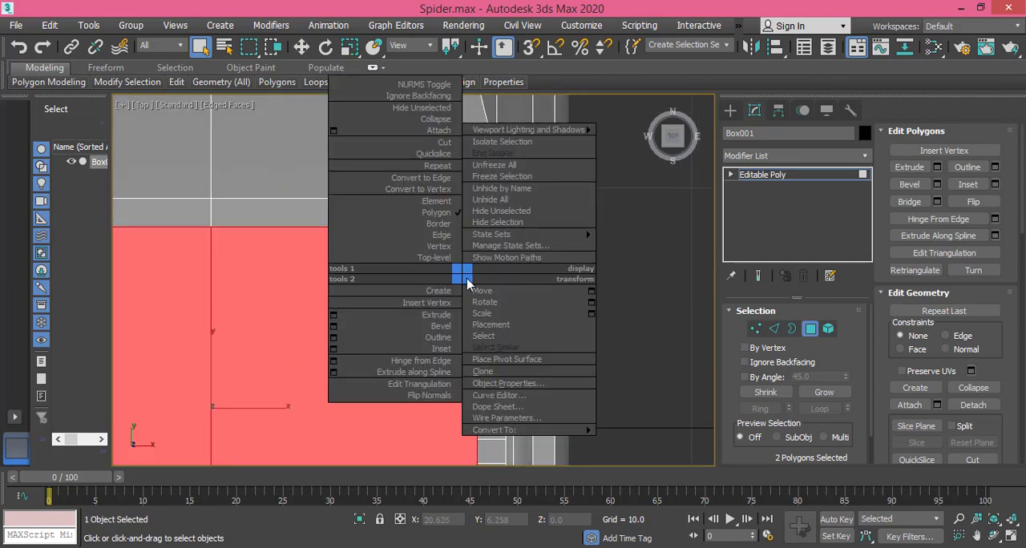
{"action": "left_click", "coordinate": [446, 142]}
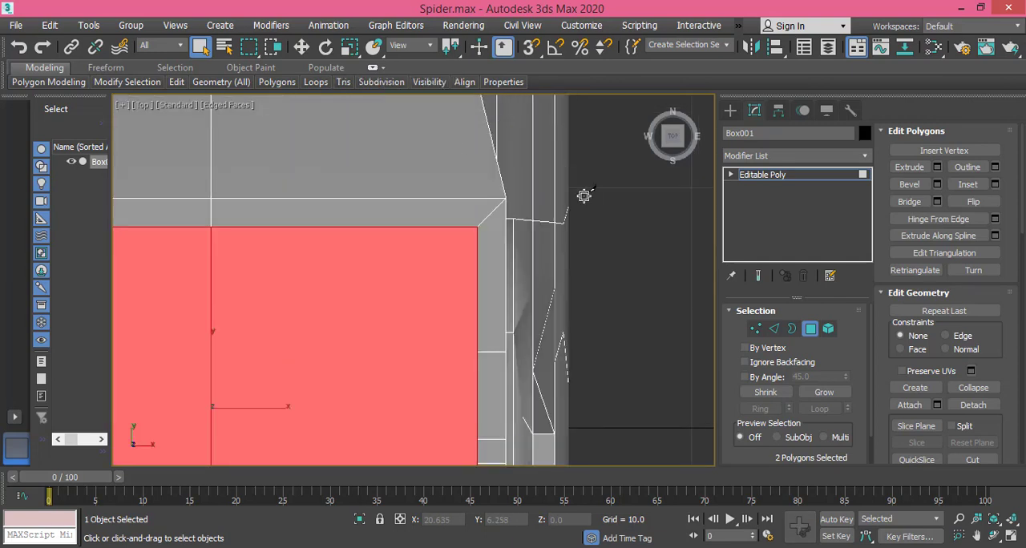
{"action": "left_click", "coordinate": [755, 329]}
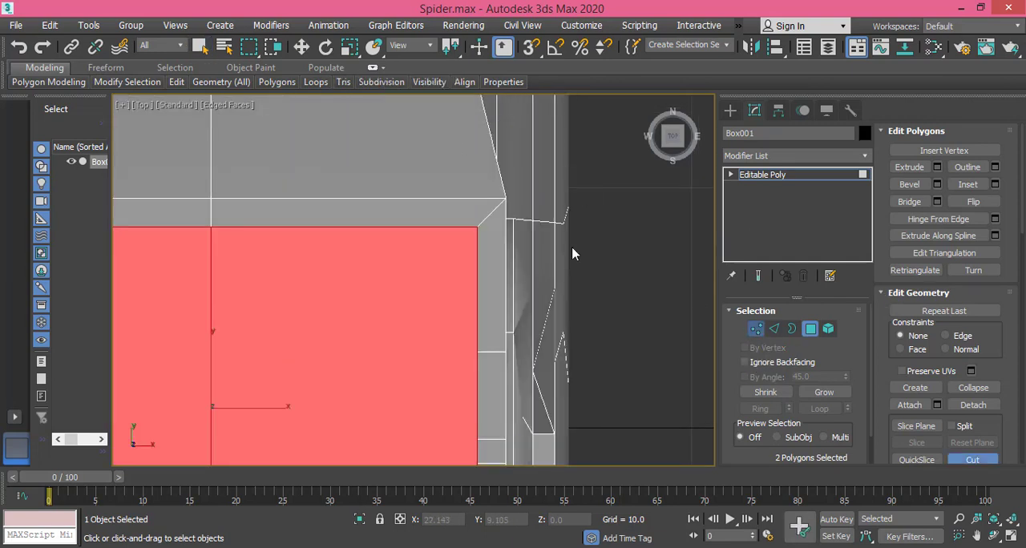
{"action": "left_click", "coordinate": [492, 239]}
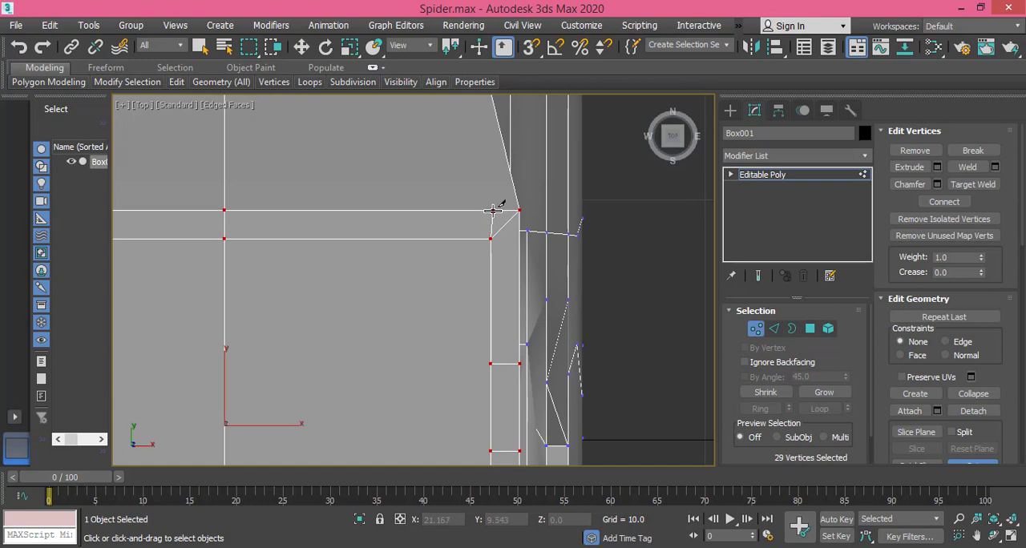
Step: Cut an edge from the inset's upper-left corner up to the rectangle's outer upper edge
{"action": "middle_click_drag", "start_coordinate": [414, 277], "coordinate": [721, 305]}
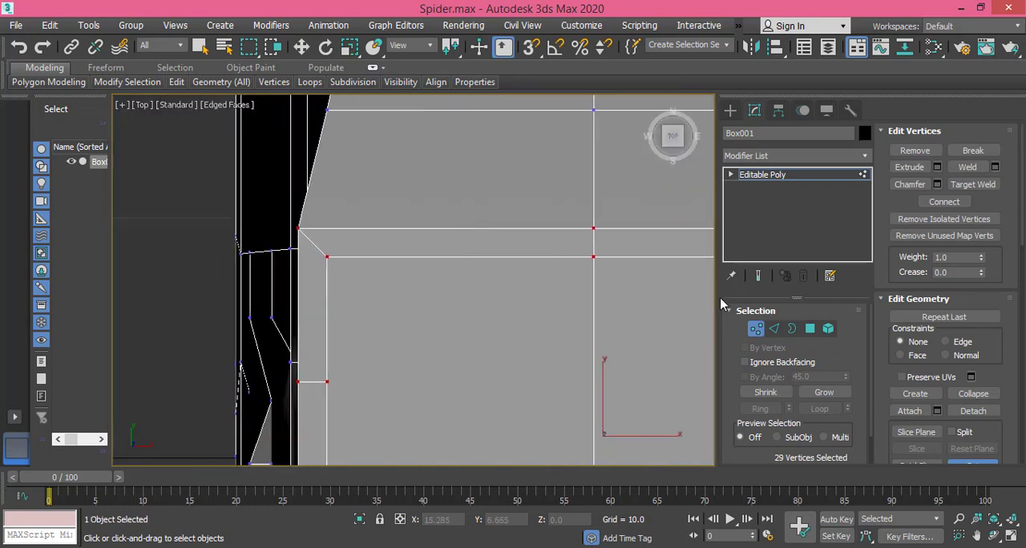
{"action": "left_click", "coordinate": [328, 256]}
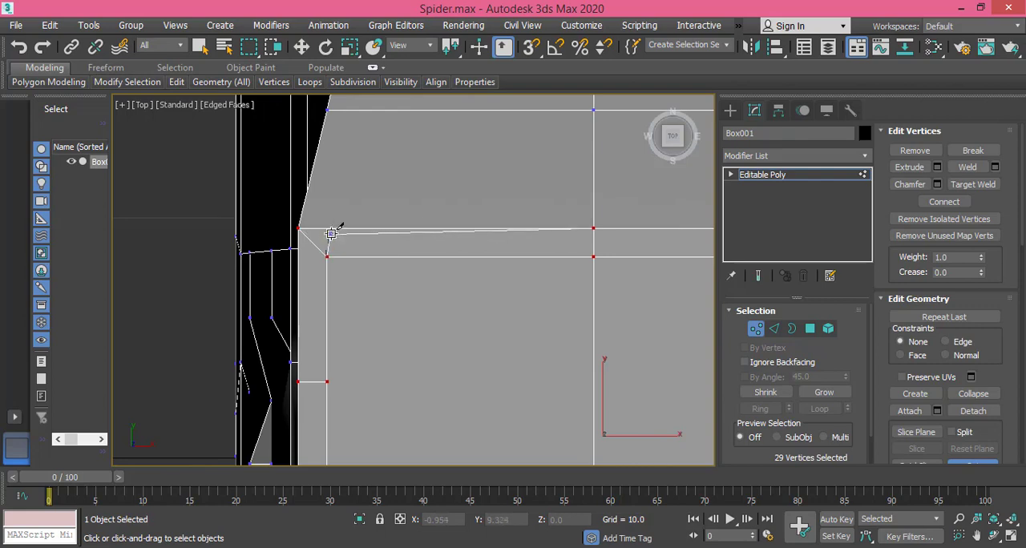
{"action": "left_click", "coordinate": [326, 229]}
{"action": "scroll", "coordinate": [368, 292], "scroll_direction": "down", "scroll_amount": 3}
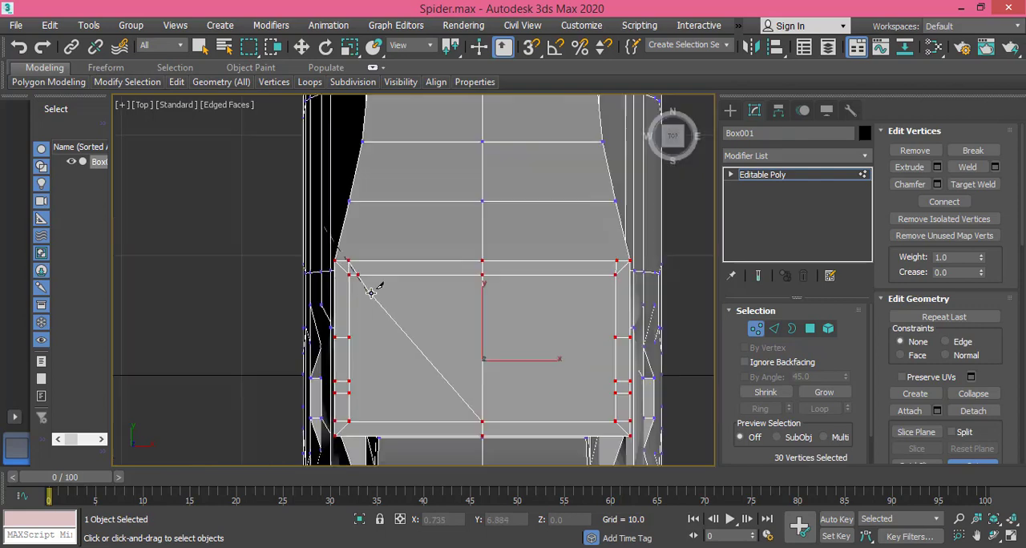
Step: Cut an edge from the inset's lower-left corner down to the rectangle's outer lower edge
{"action": "middle_click_drag", "start_coordinate": [394, 392], "coordinate": [374, 257]}
{"action": "scroll", "coordinate": [327, 289], "scroll_direction": "up", "scroll_amount": 3}
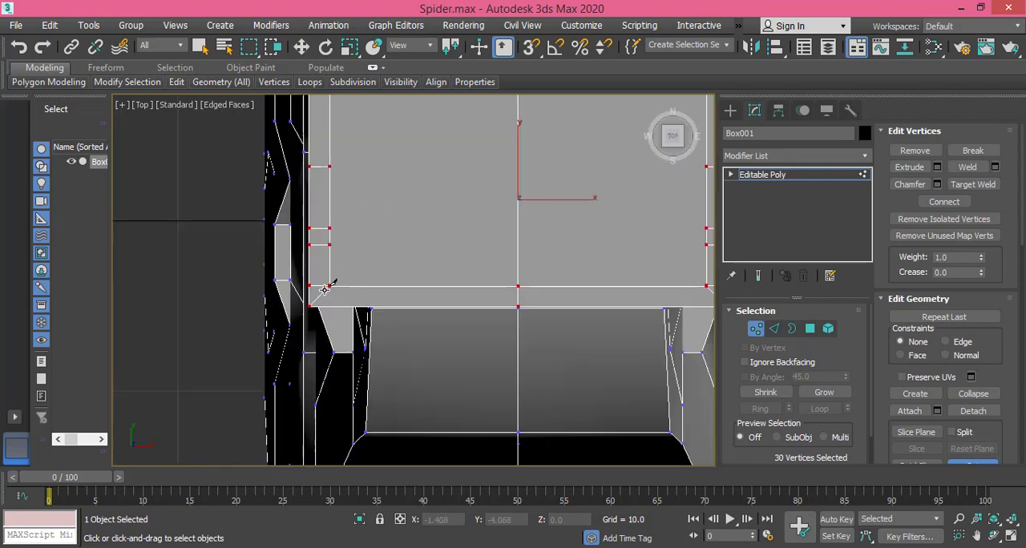
{"action": "left_click", "coordinate": [330, 283]}
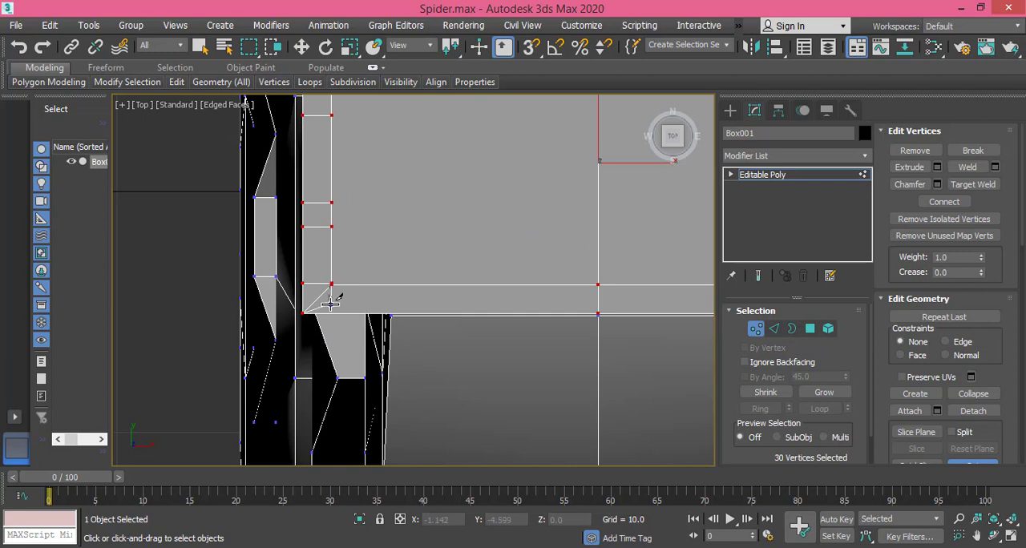
{"action": "left_click", "coordinate": [331, 310]}
{"action": "right_click", "coordinate": [331, 310]}
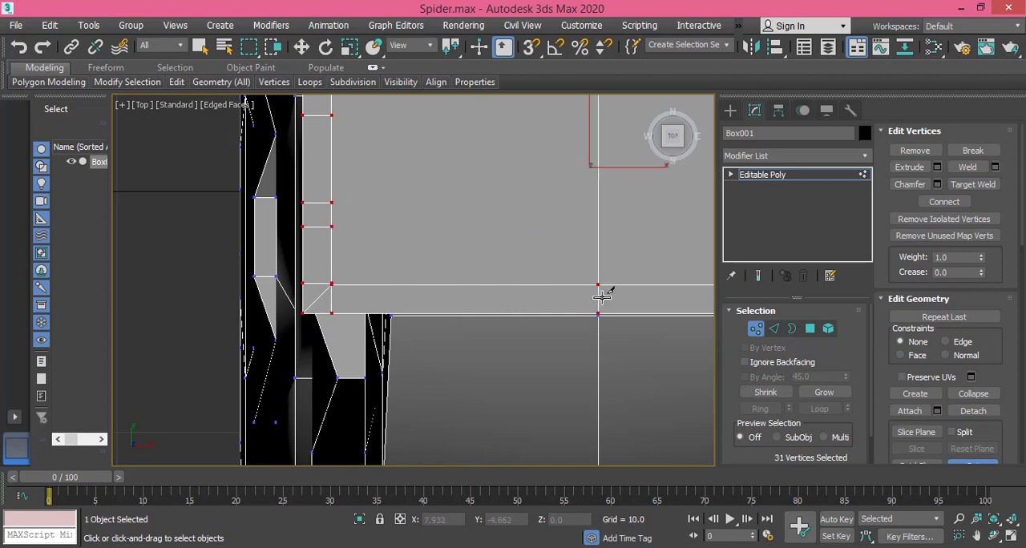
Step: Cut an edge from the inset's lower-right corner down to the rectangle's outer lower edge
{"action": "middle_click_drag", "start_coordinate": [608, 297], "coordinate": [232, 293]}
{"action": "scroll", "coordinate": [520, 287], "scroll_direction": "up", "scroll_amount": 3}
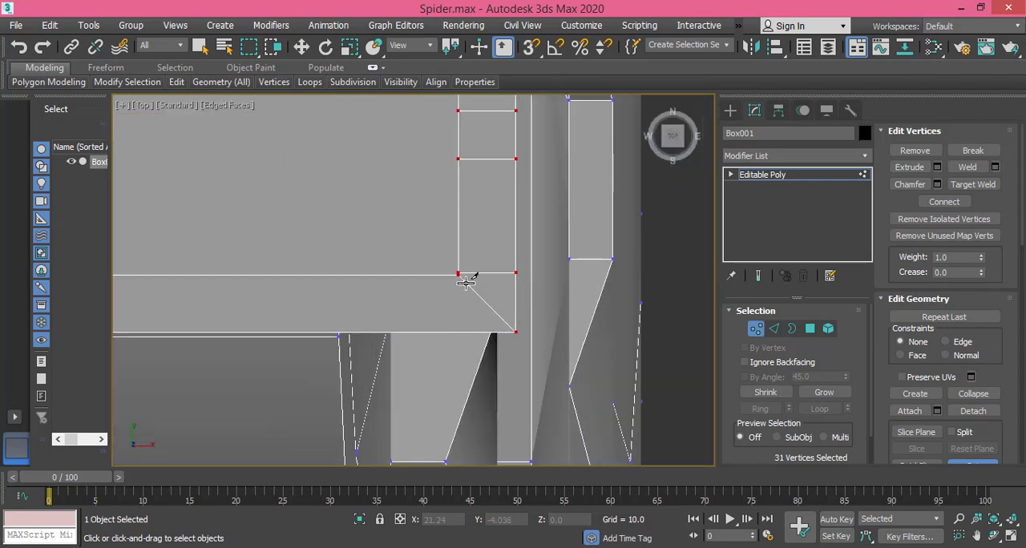
{"action": "left_click", "coordinate": [458, 273]}
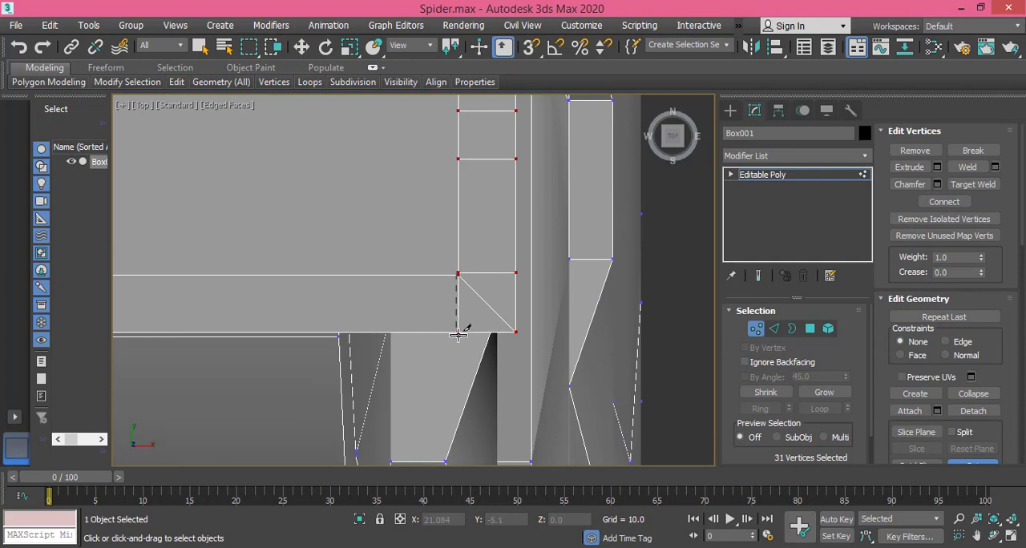
{"action": "scroll", "coordinate": [458, 282], "scroll_direction": "down", "scroll_amount": 1}
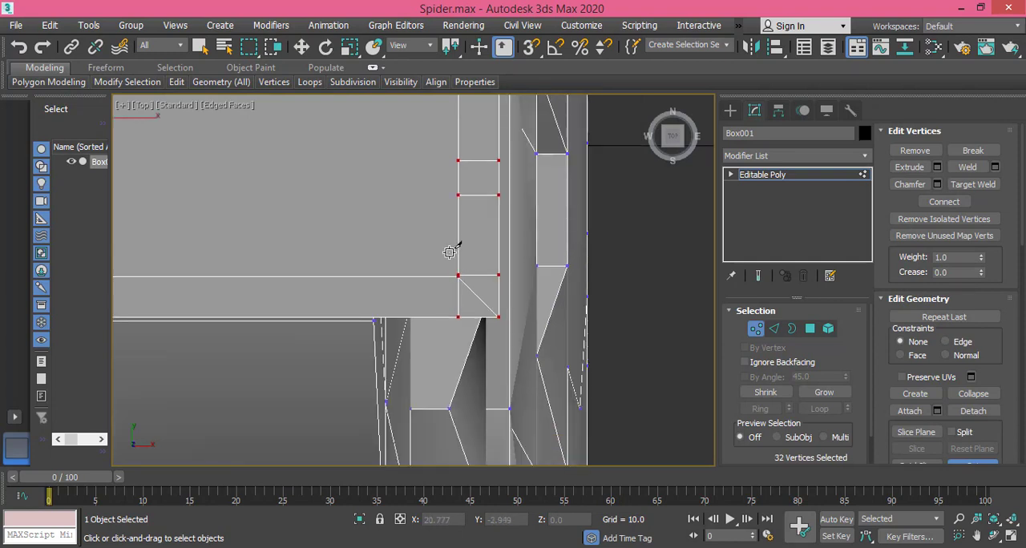
Step: Move the upper-right cut's outer vertex along X to about 21.087, vertically in line with the inset corner below it
{"action": "middle_click_drag", "start_coordinate": [450, 250], "coordinate": [472, 504]}
{"action": "scroll", "coordinate": [476, 286], "scroll_direction": "down", "scroll_amount": 1}
{"action": "middle_click_drag", "start_coordinate": [474, 253], "coordinate": [478, 396]}
{"action": "scroll", "coordinate": [479, 321], "scroll_direction": "up", "scroll_amount": 3}
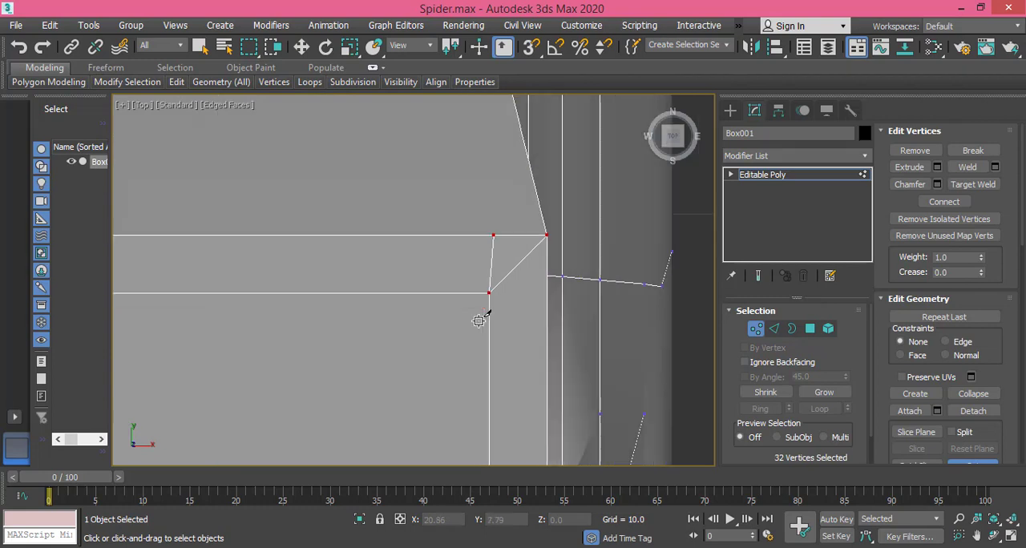
{"action": "right_click", "coordinate": [476, 228]}
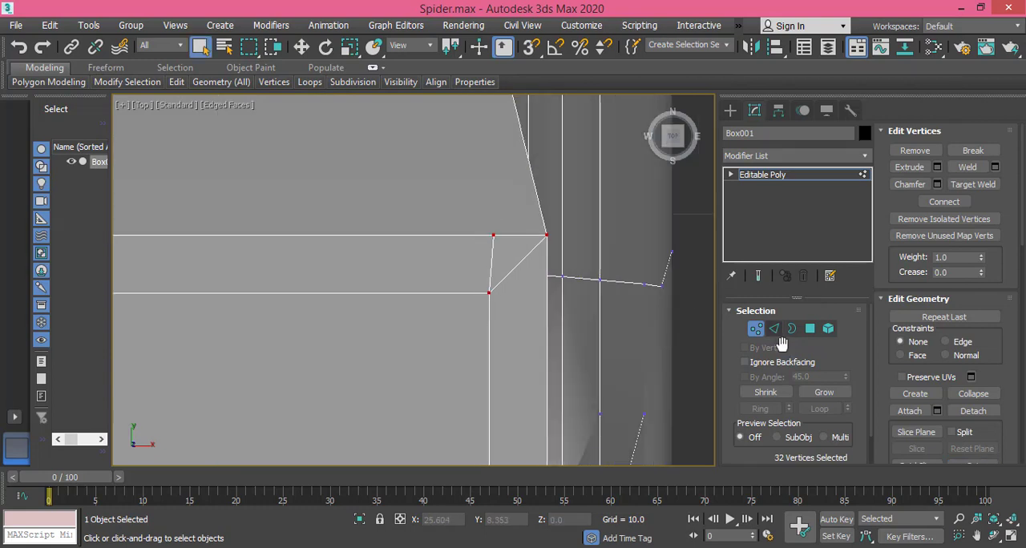
{"action": "left_click", "coordinate": [492, 236]}
{"action": "left_click", "coordinate": [301, 46]}
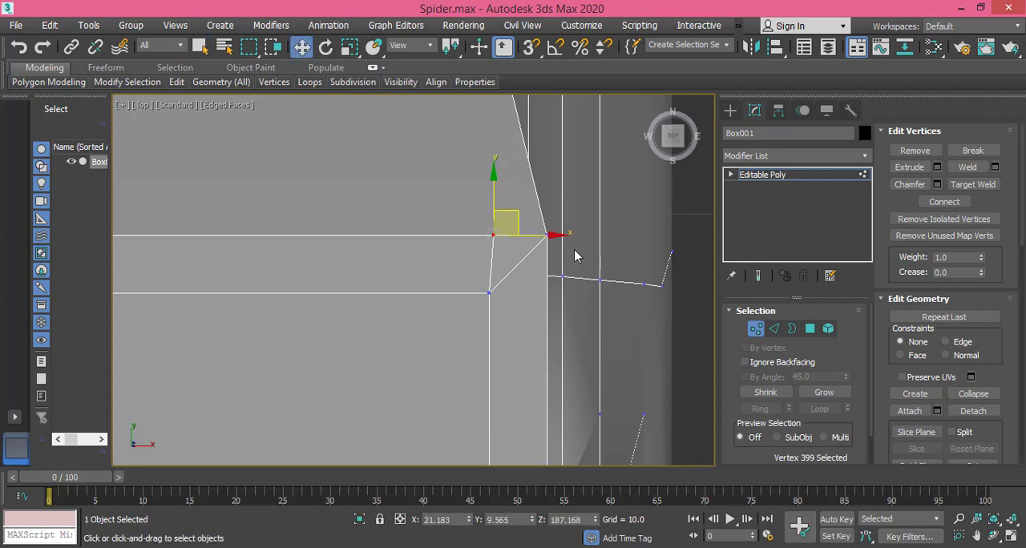
{"action": "left_click_drag", "start_coordinate": [542, 236], "coordinate": [542, 236]}
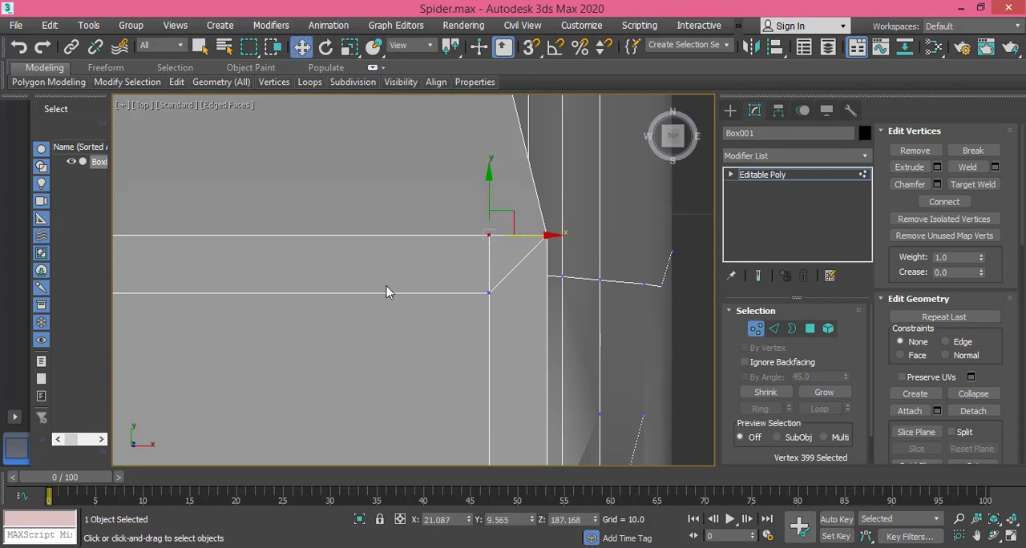
Step: Move the upper-left cut's outer vertex along X to about -1.091, vertically in line with the inset corner below it
{"action": "scroll", "coordinate": [388, 287], "scroll_direction": "down", "scroll_amount": 3}
{"action": "middle_click_drag", "start_coordinate": [340, 286], "coordinate": [751, 289]}
{"action": "scroll", "coordinate": [348, 278], "scroll_direction": "up", "scroll_amount": 3}
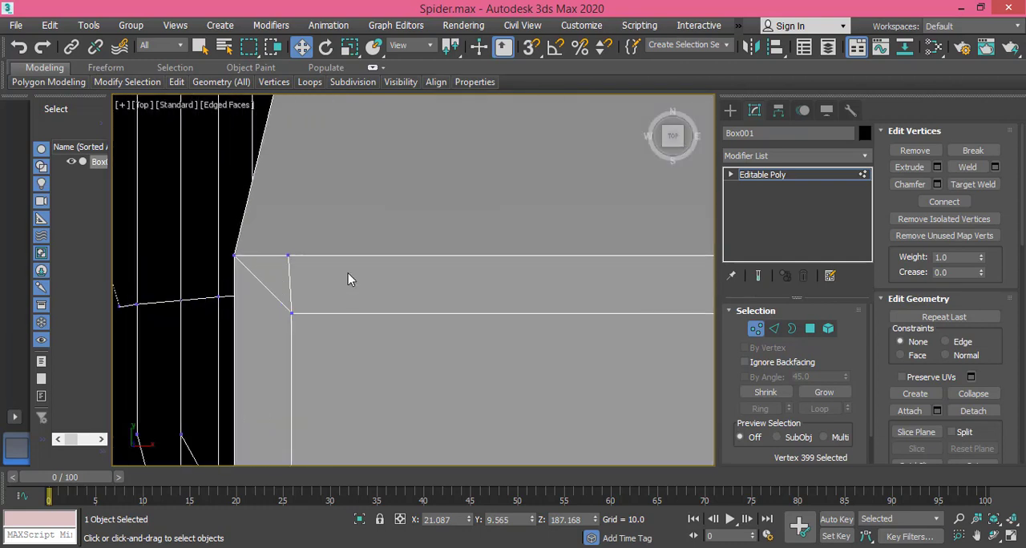
{"action": "left_click", "coordinate": [287, 255]}
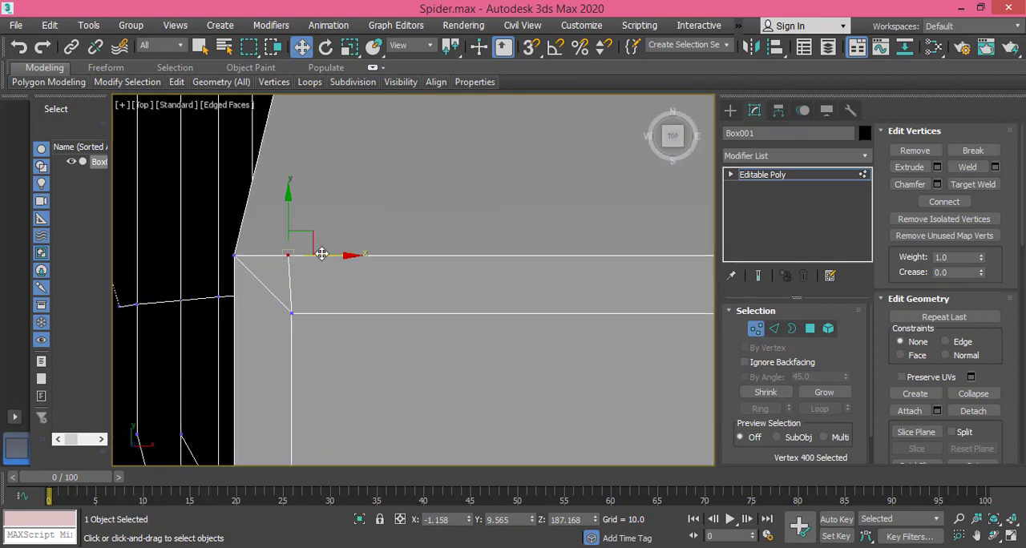
{"action": "left_click_drag", "start_coordinate": [321, 254], "coordinate": [324, 257]}
{"action": "scroll", "coordinate": [337, 313], "scroll_direction": "down", "scroll_amount": 3}
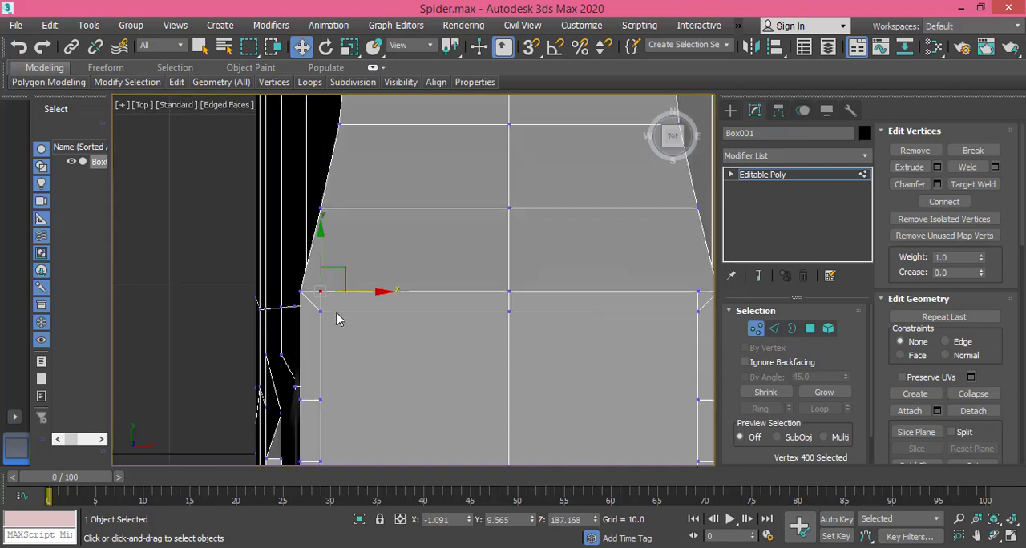
Step: Remove the four diagonal edges at the corners of the inset border
{"action": "middle_click_drag", "start_coordinate": [342, 321], "coordinate": [301, 245]}
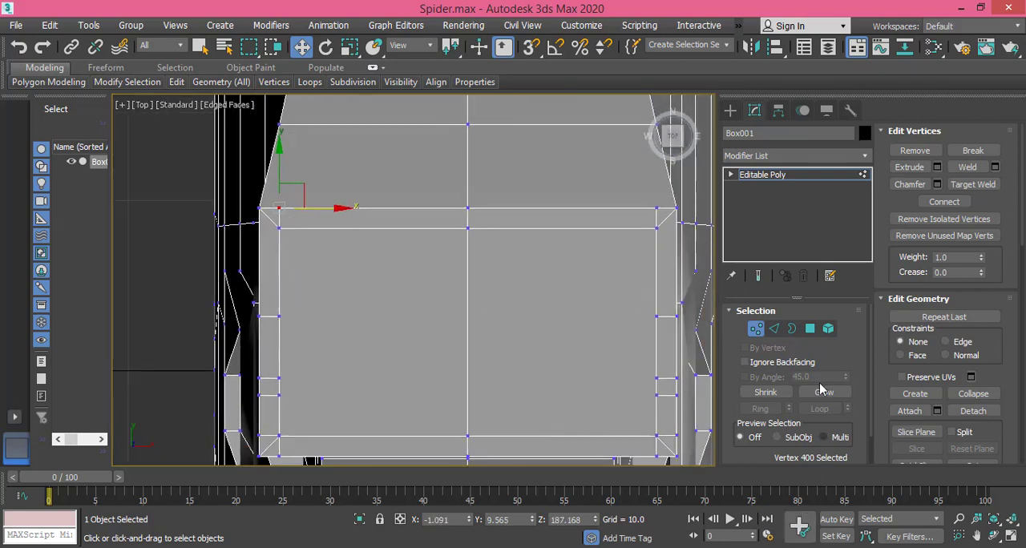
{"action": "left_click", "coordinate": [774, 329]}
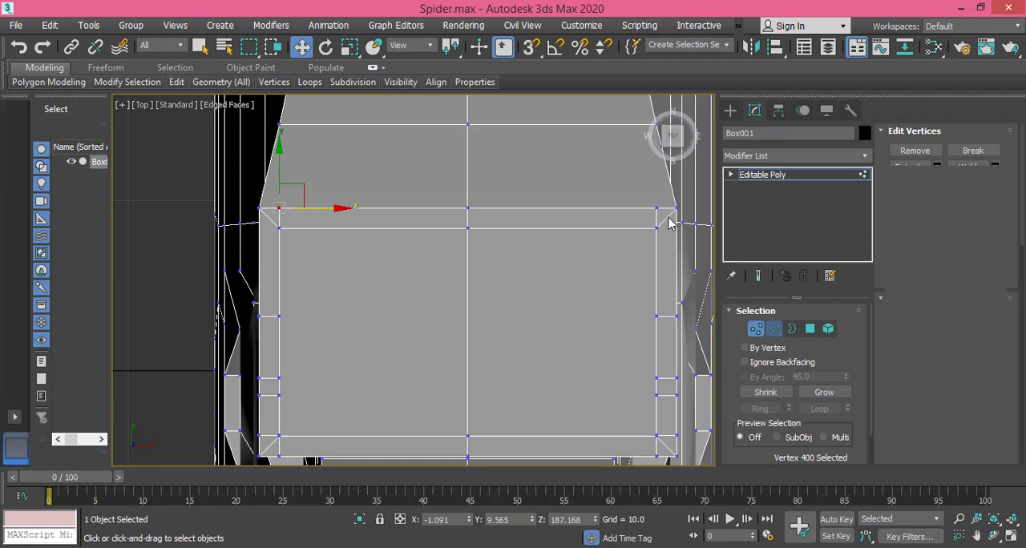
{"action": "left_click", "coordinate": [667, 218]}
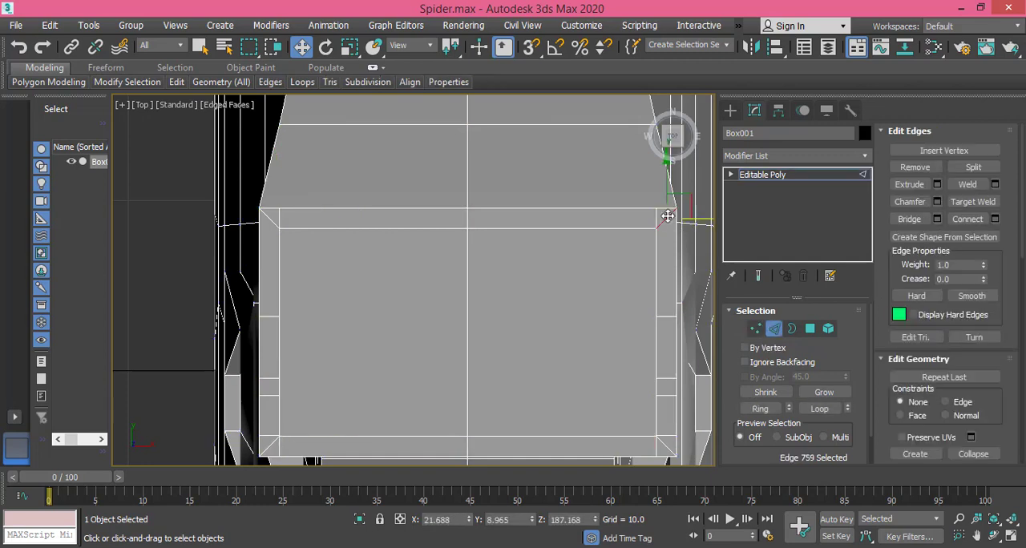
{"action": "left_click", "coordinate": [275, 222], "text": "ctrl"}
{"action": "middle_click_drag", "start_coordinate": [487, 385], "coordinate": [478, 296]}
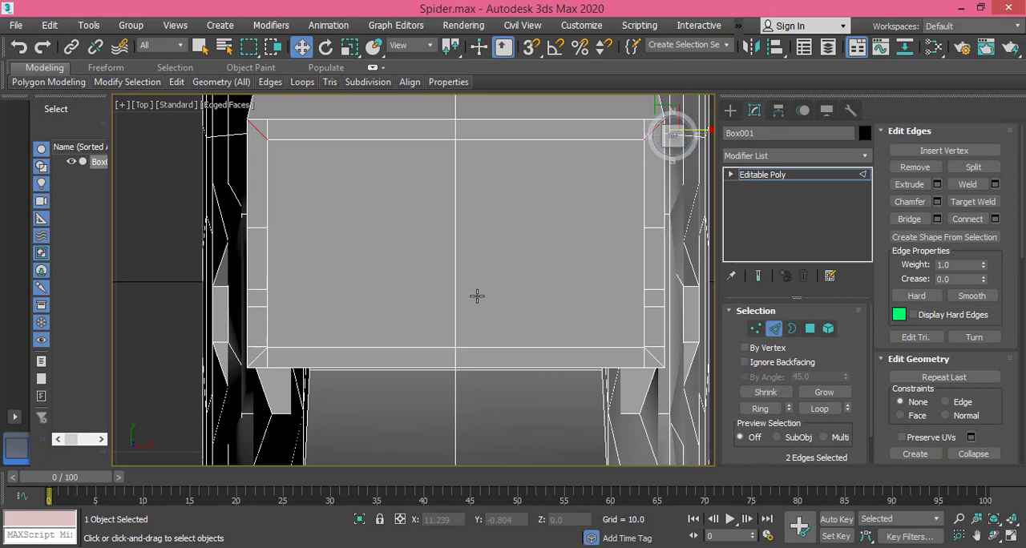
{"action": "left_click", "coordinate": [651, 356], "text": "ctrl"}
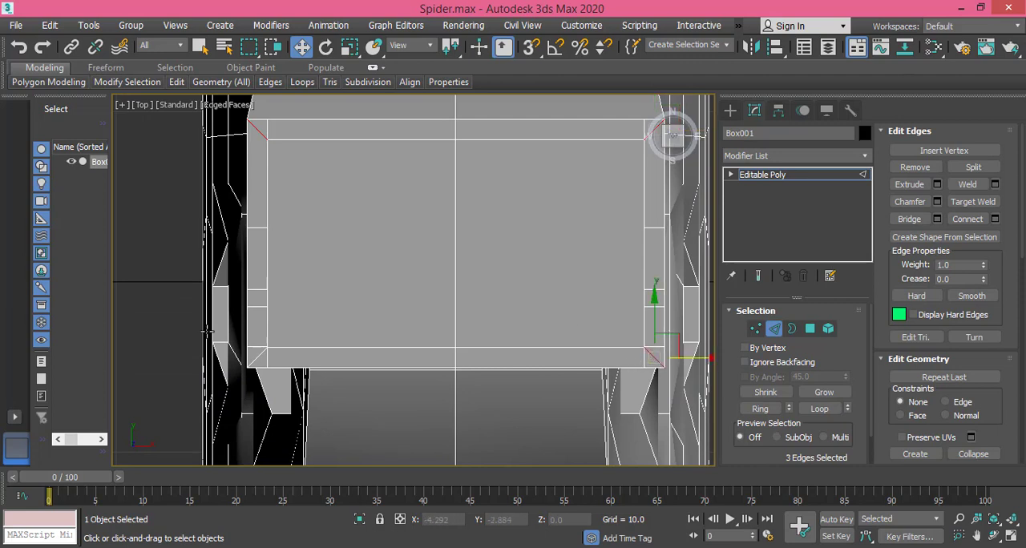
{"action": "left_click", "coordinate": [255, 358], "text": "ctrl"}
{"action": "key", "text": "BackSpace"}
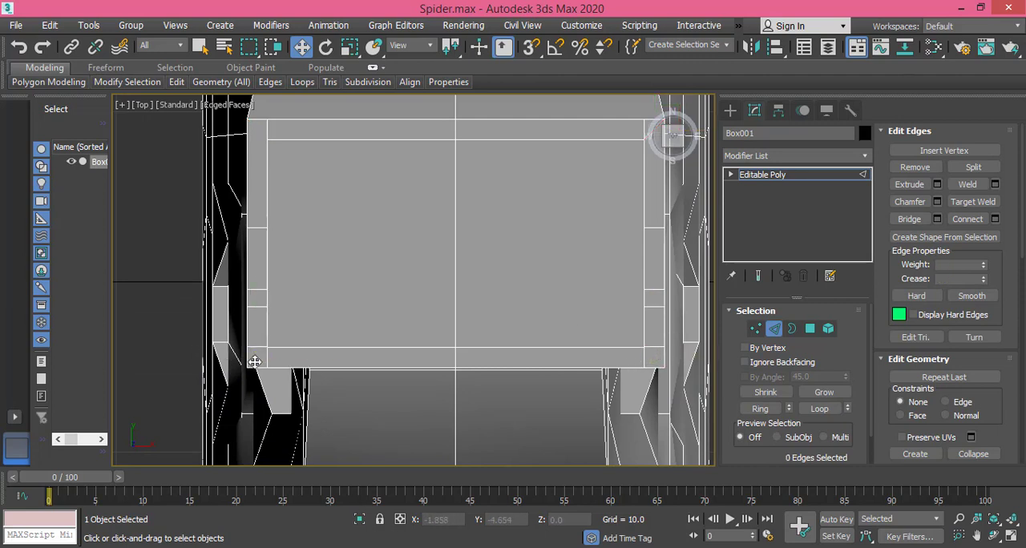
Step: Add the two border strips above and the two below the inset panel to the selected inset polygons
{"action": "middle_click_drag", "start_coordinate": [457, 262], "coordinate": [420, 311]}
{"action": "left_click", "coordinate": [808, 330]}
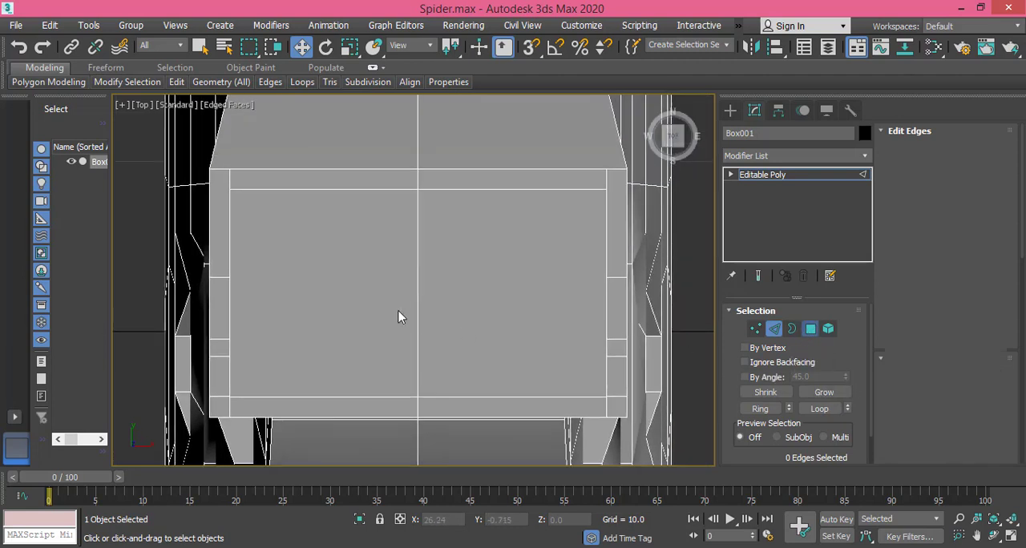
{"action": "left_click", "coordinate": [528, 179], "text": "ctrl"}
{"action": "left_click", "coordinate": [343, 178], "text": "ctrl"}
{"action": "left_click", "coordinate": [383, 406], "text": "ctrl"}
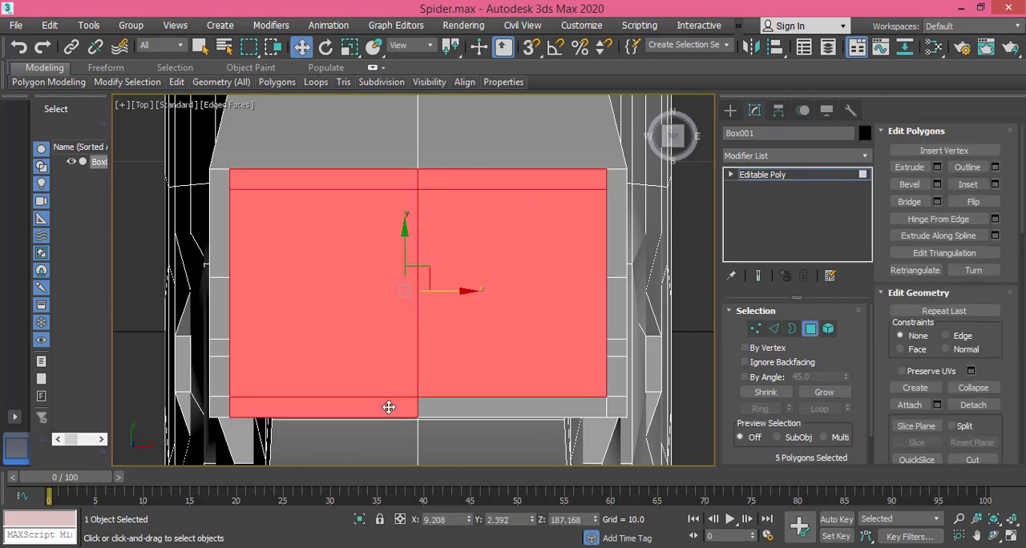
{"action": "left_click", "coordinate": [508, 412], "text": "ctrl"}
Step: Add the remaining border strip to the polygon selection and extrude the six panel polygons by a height of 13.451
{"action": "middle_click_drag", "start_coordinate": [444, 410], "coordinate": [352, 329], "text": "alt"}
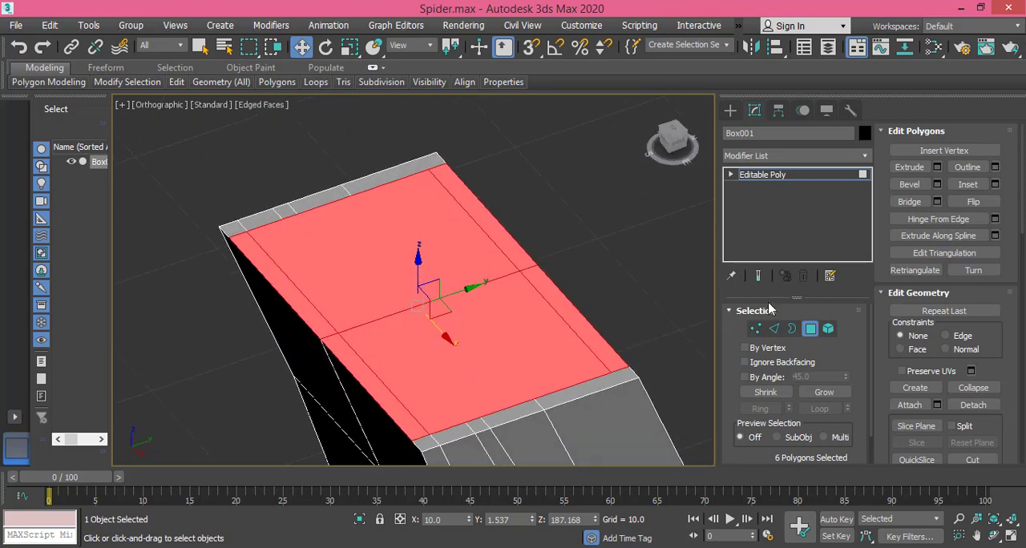
{"action": "left_click", "coordinate": [678, 145]}
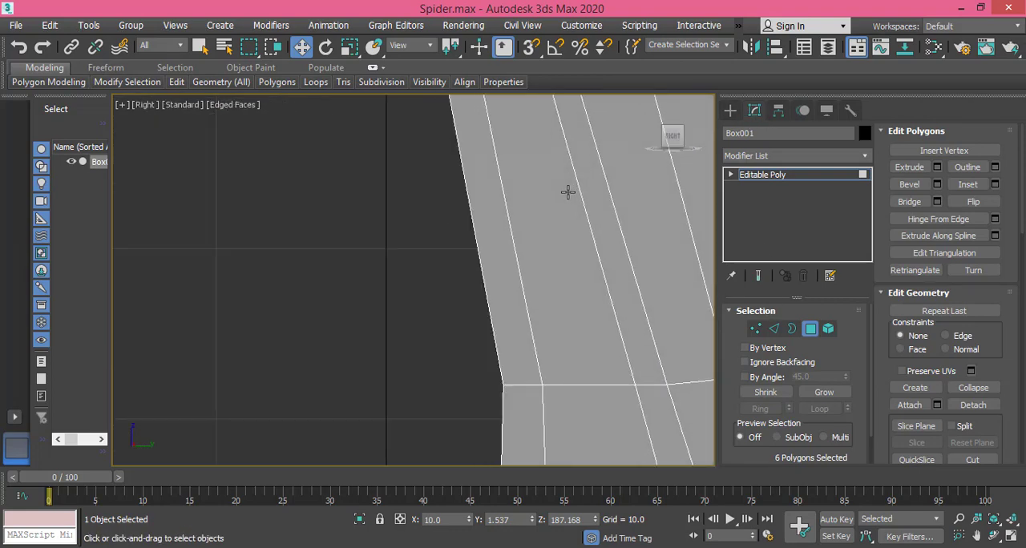
{"action": "middle_click_drag", "start_coordinate": [567, 193], "coordinate": [366, 336]}
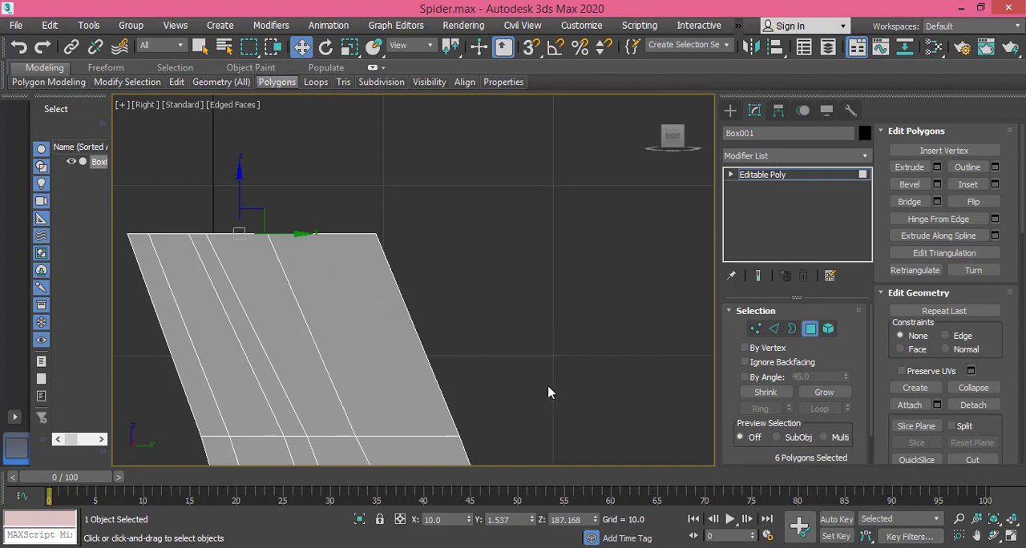
{"action": "middle_click_drag", "start_coordinate": [469, 360], "coordinate": [507, 388]}
{"action": "middle_click_drag", "start_coordinate": [382, 360], "coordinate": [497, 399]}
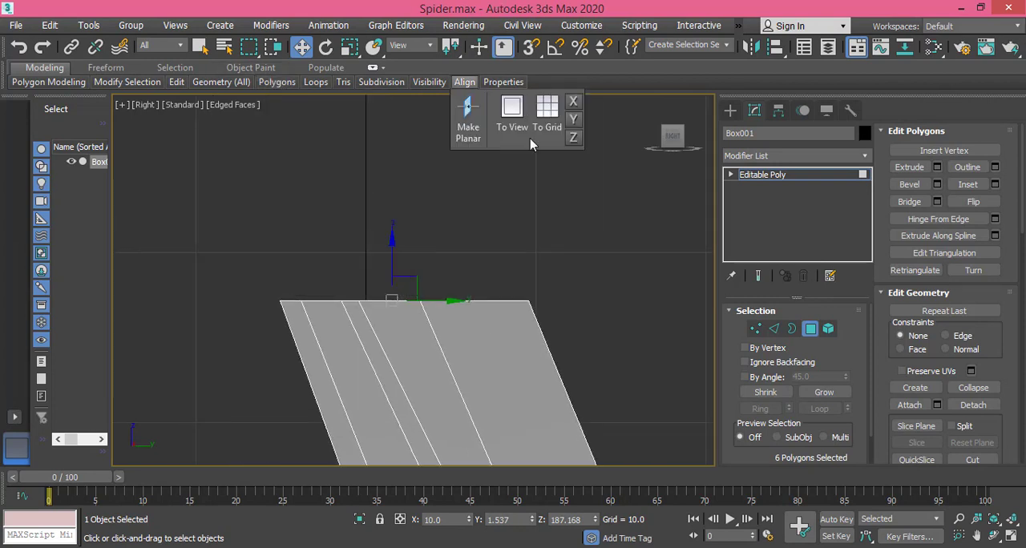
{"action": "left_click", "coordinate": [937, 167]}
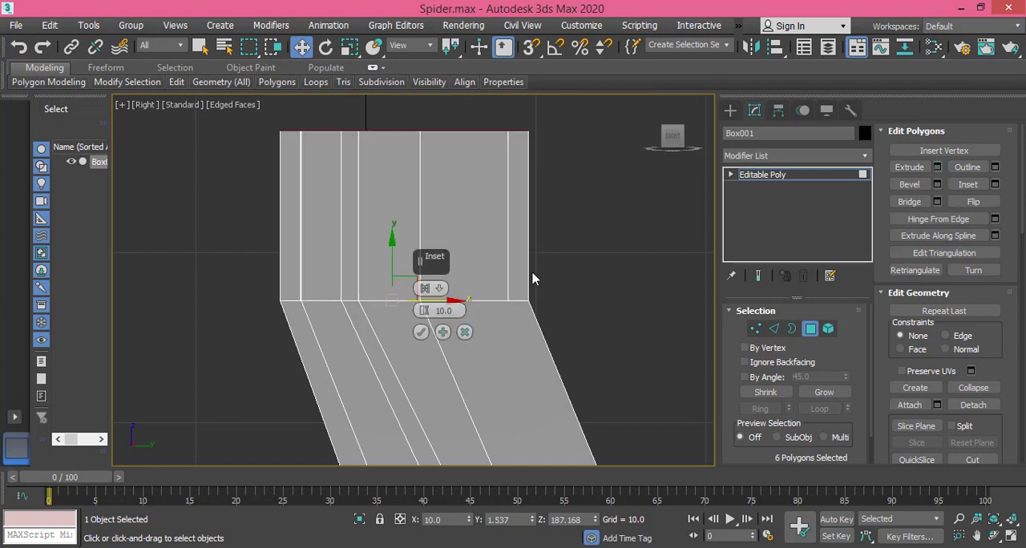
{"action": "middle_click_drag", "start_coordinate": [505, 280], "coordinate": [509, 323]}
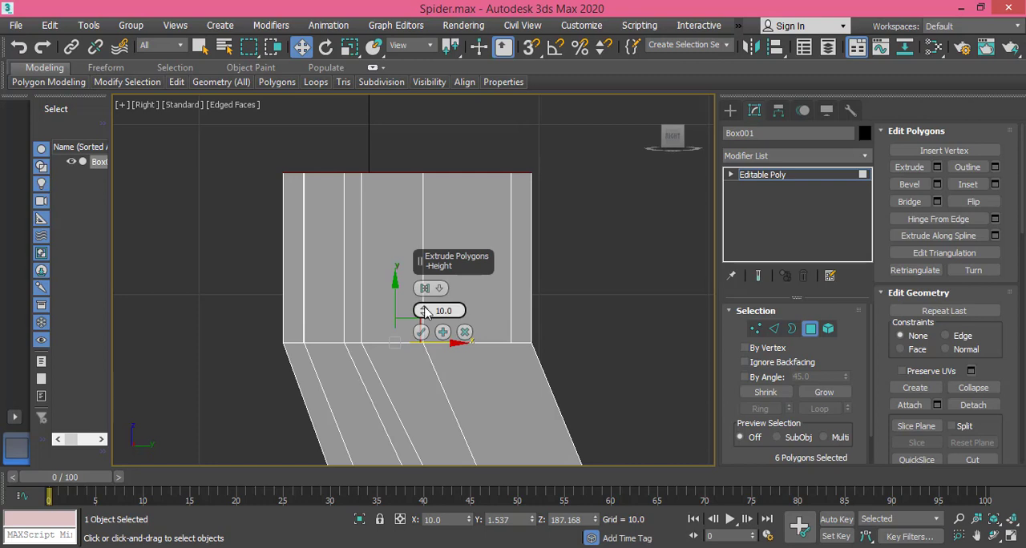
{"action": "left_click_drag", "start_coordinate": [424, 309], "coordinate": [425, 245]}
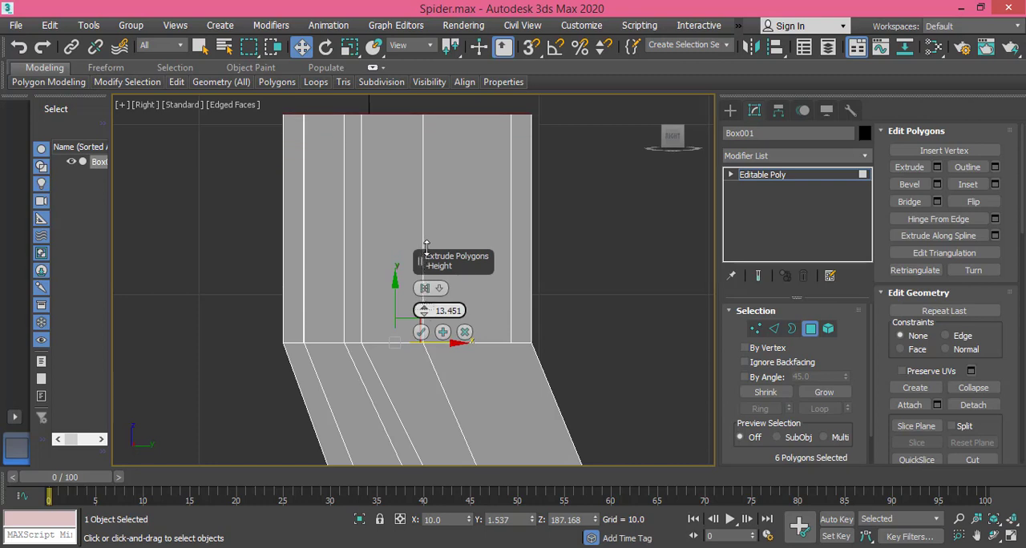
{"action": "left_click", "coordinate": [420, 332]}
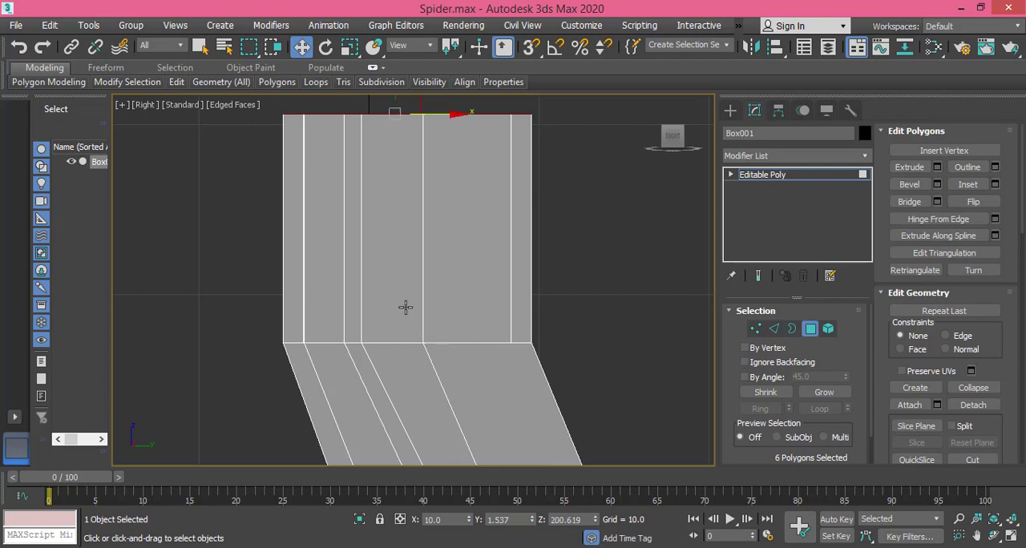
Step: Add three horizontal edge loops across the extruded block's side with Swift Loop, spaced roughly evenly along its height
{"action": "mouse_move", "coordinate": [406, 307]}
{"action": "middle_mouse_down"}
{"action": "mouse_move", "coordinate": [408, 285]}
{"action": "mouse_move", "coordinate": [411, 310]}
{"action": "middle_mouse_up"}
{"action": "scroll", "coordinate": [410, 318], "scroll_direction": "down", "scroll_amount": 2}
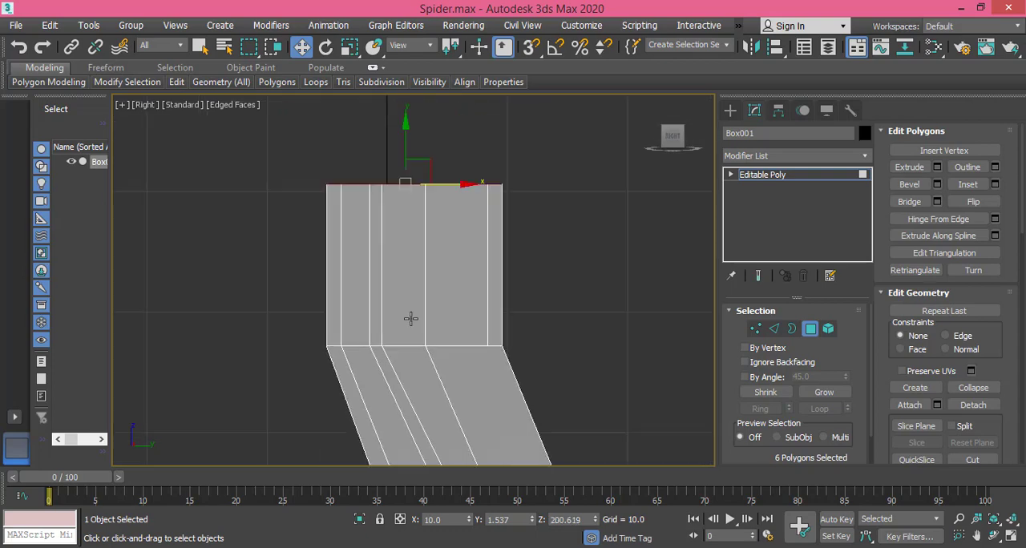
{"action": "mouse_move", "coordinate": [398, 327]}
{"action": "middle_mouse_down", "text": "alt"}
{"action": "mouse_move", "coordinate": [419, 355]}
{"action": "mouse_move", "coordinate": [488, 358]}
{"action": "mouse_move", "coordinate": [406, 348]}
{"action": "mouse_move", "coordinate": [399, 320]}
{"action": "middle_mouse_up", "text": "alt"}
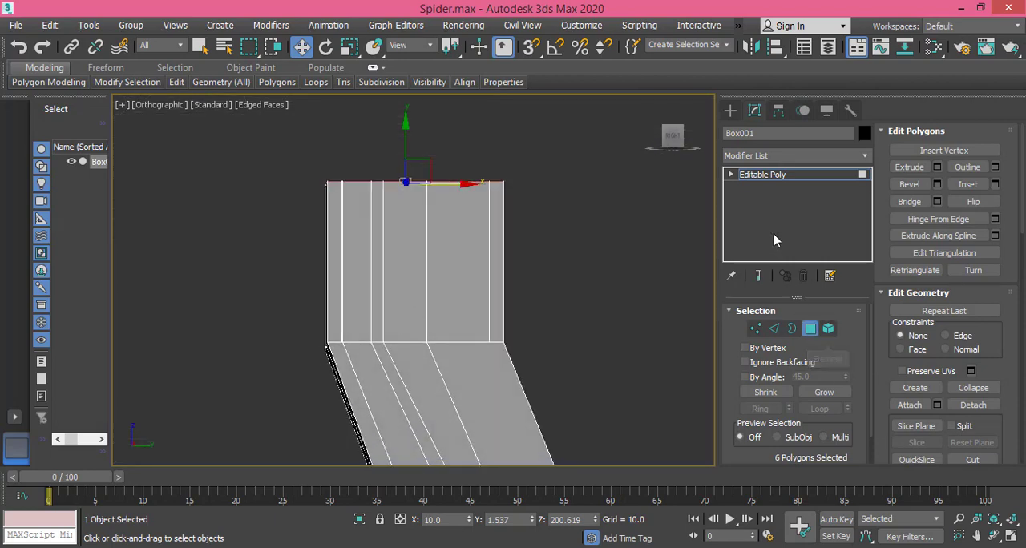
{"action": "left_click", "coordinate": [673, 139]}
{"action": "middle_click_drag", "start_coordinate": [394, 333], "coordinate": [435, 319]}
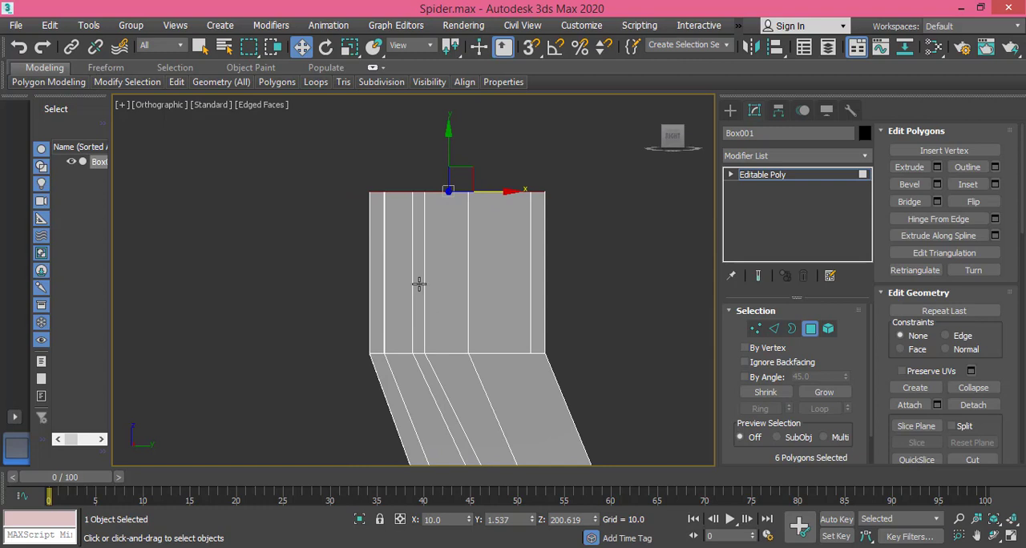
{"action": "mouse_move", "coordinate": [176, 82]}
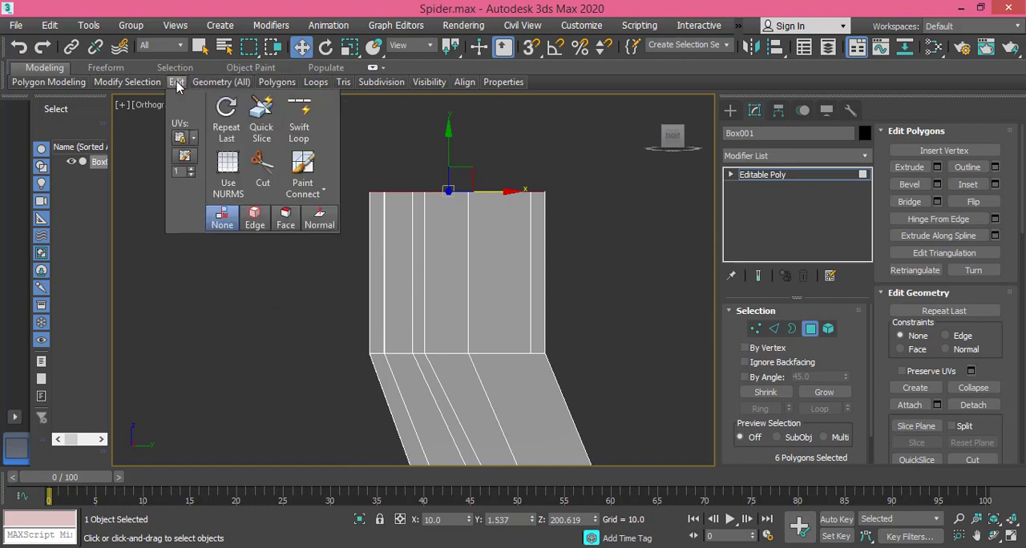
{"action": "left_click", "coordinate": [299, 118]}
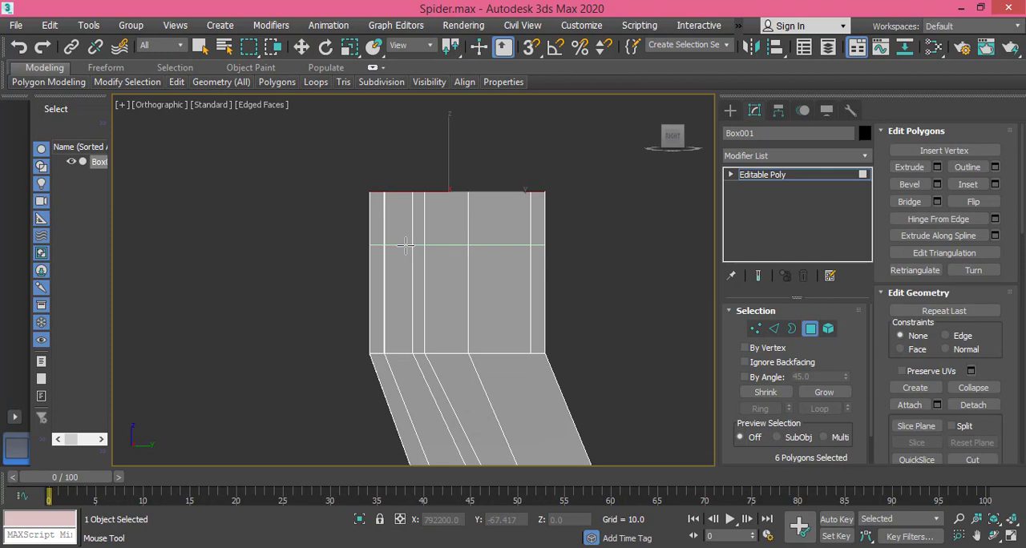
{"action": "left_click", "coordinate": [406, 243]}
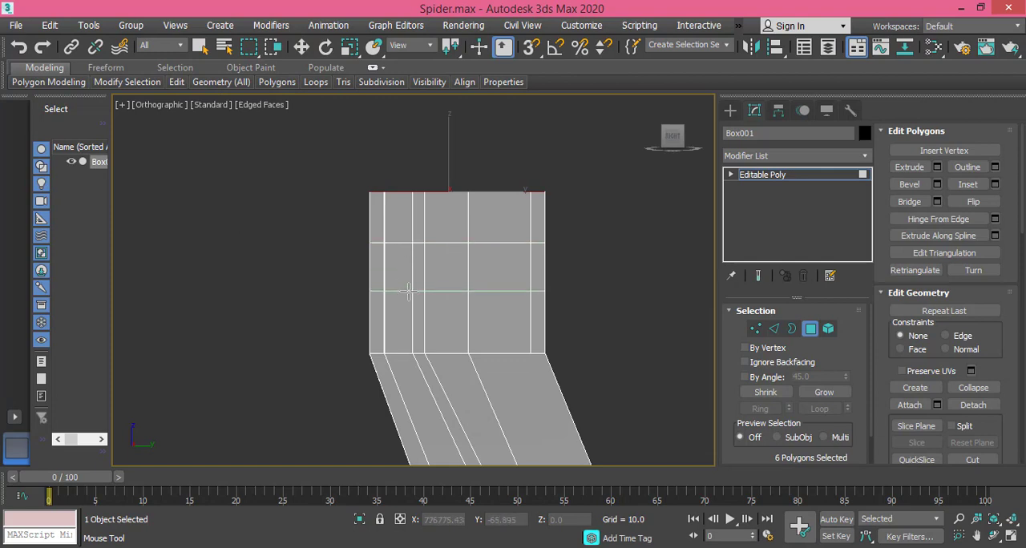
{"action": "left_click", "coordinate": [408, 290]}
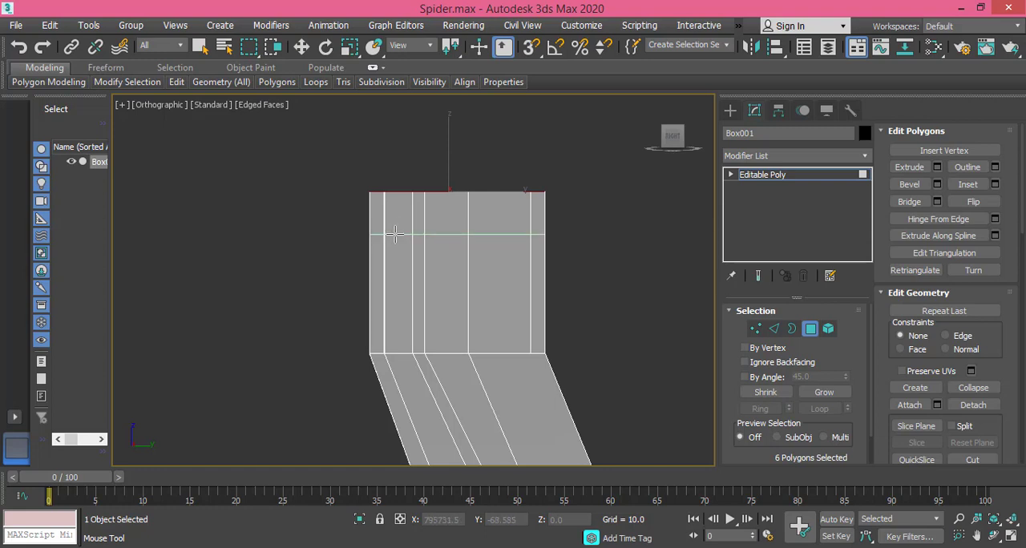
{"action": "left_click", "coordinate": [395, 231]}
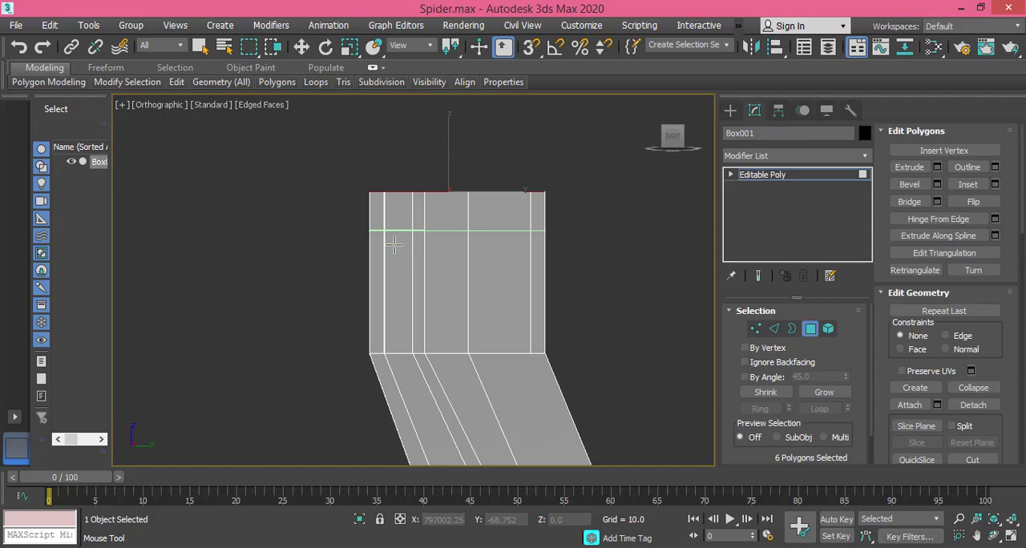
{"action": "left_click", "coordinate": [399, 310]}
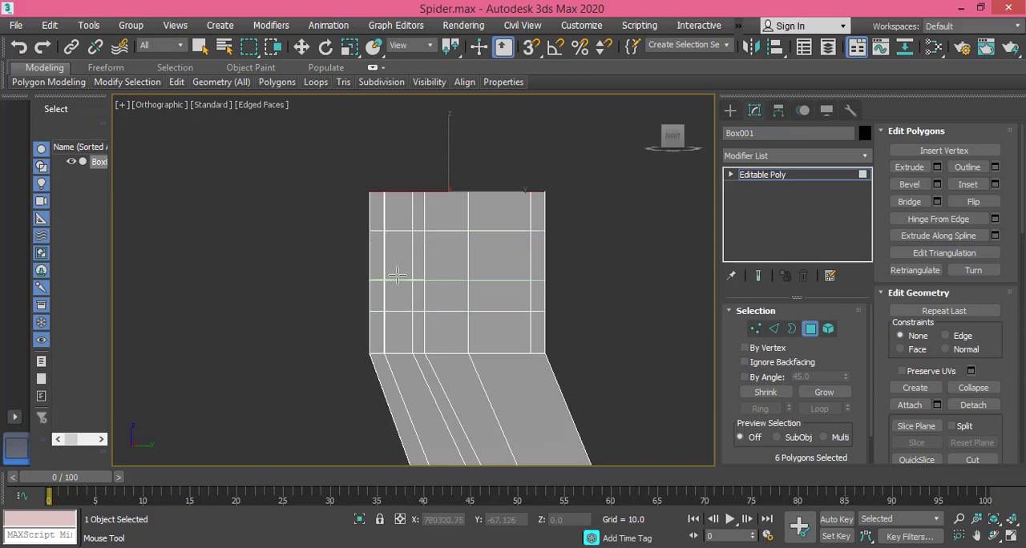
{"action": "left_click", "coordinate": [396, 268]}
{"action": "right_click", "coordinate": [396, 268]}
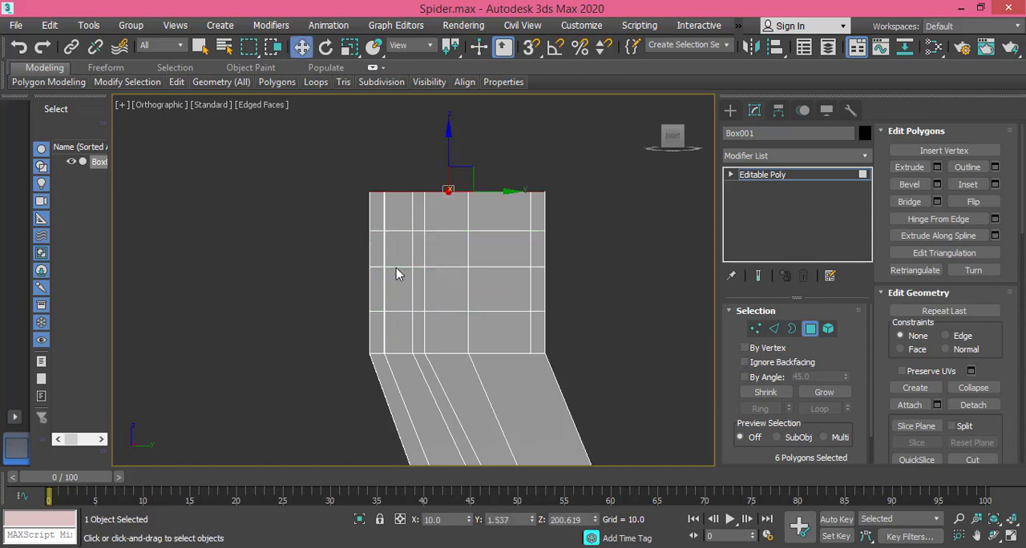
Step: Draw a circle spline from its center in the Right view, overlapping the upper corner of the extruded block
{"action": "middle_click_drag", "start_coordinate": [483, 262], "coordinate": [469, 263]}
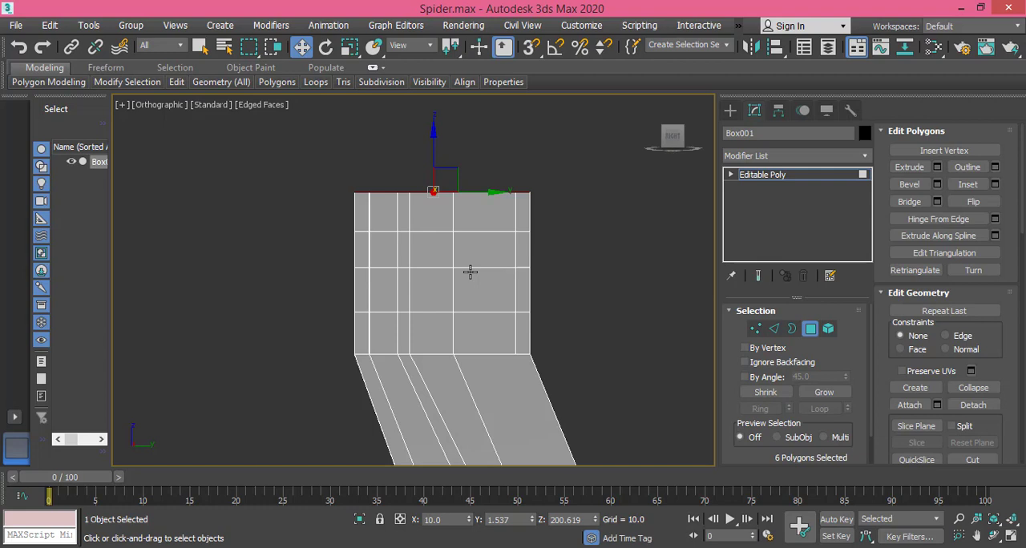
{"action": "left_click", "coordinate": [731, 112]}
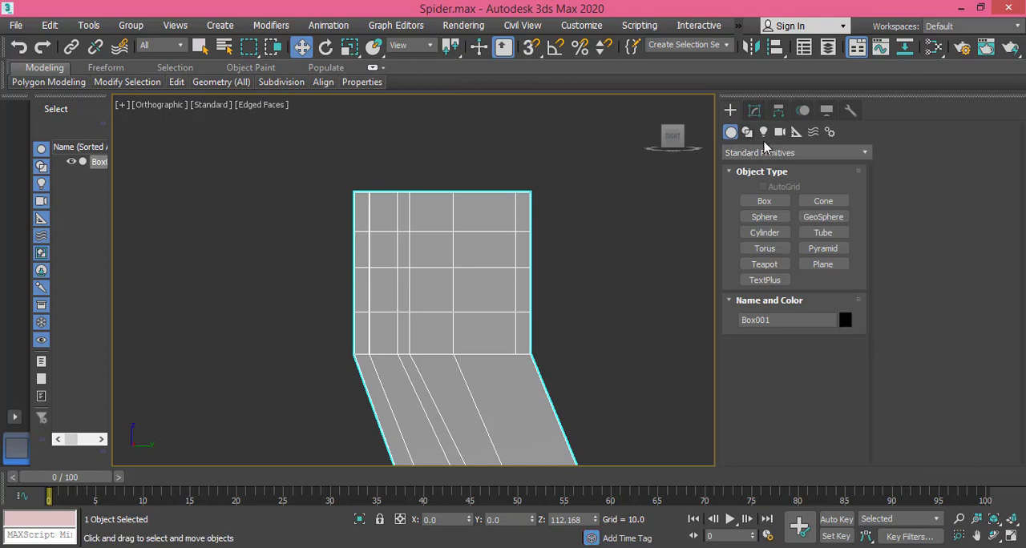
{"action": "left_click", "coordinate": [747, 133]}
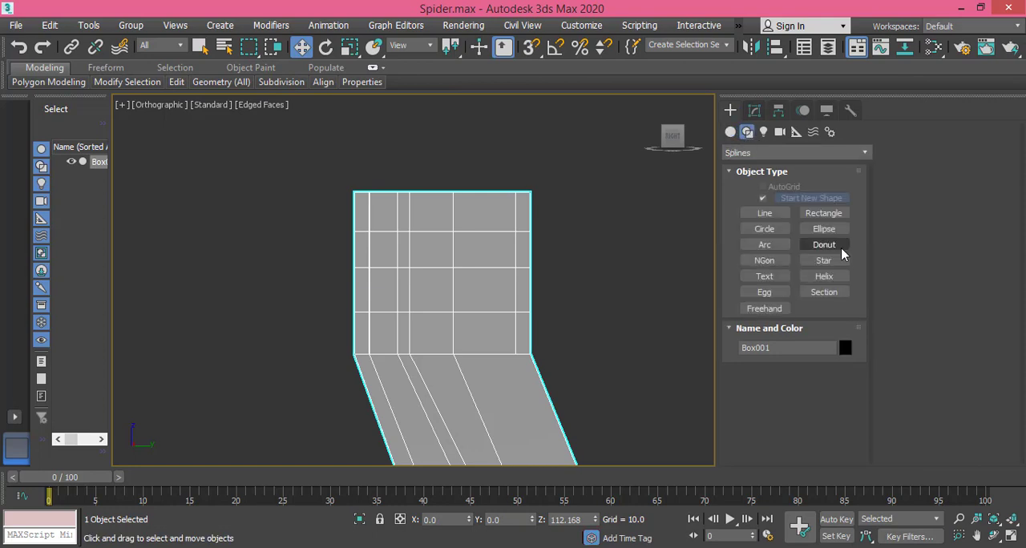
{"action": "left_click", "coordinate": [765, 230]}
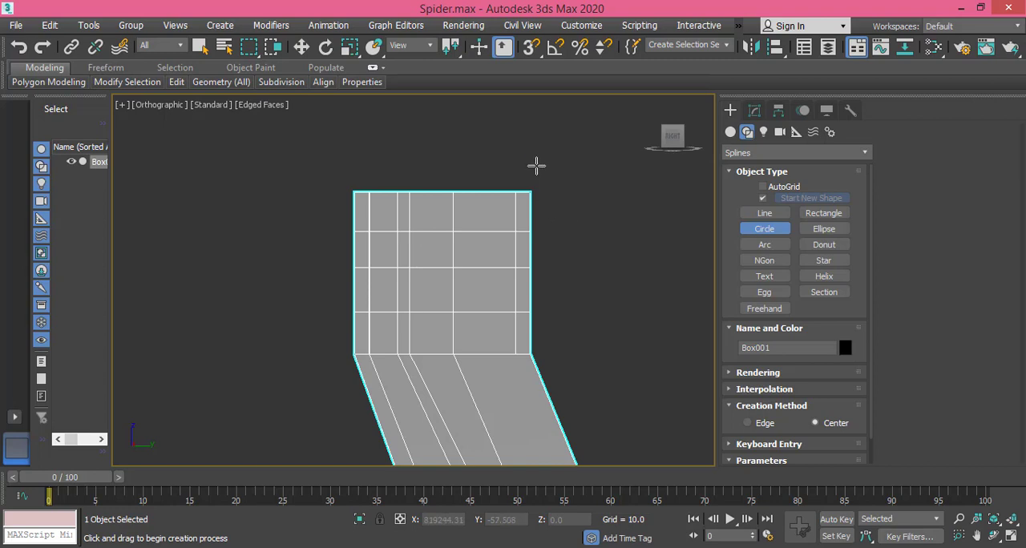
{"action": "middle_click_drag", "start_coordinate": [465, 254], "coordinate": [484, 248]}
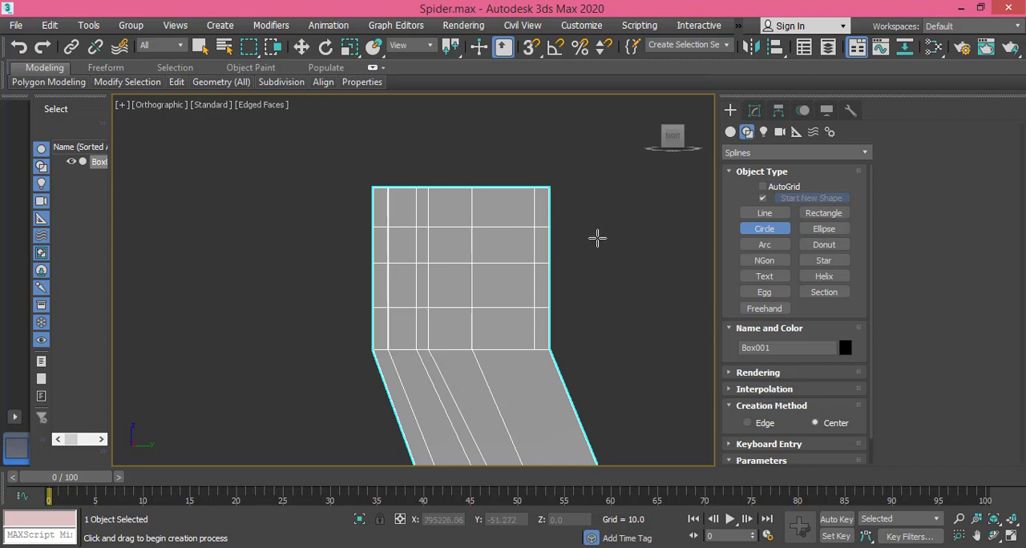
{"action": "middle_click_drag", "start_coordinate": [585, 241], "coordinate": [513, 254]}
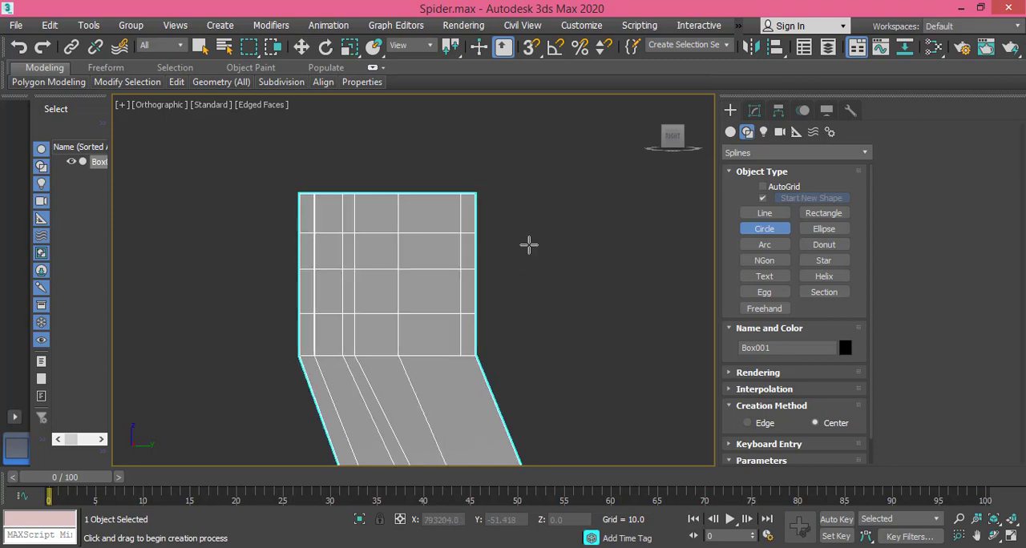
{"action": "scroll", "coordinate": [529, 244], "scroll_direction": "down", "scroll_amount": 4}
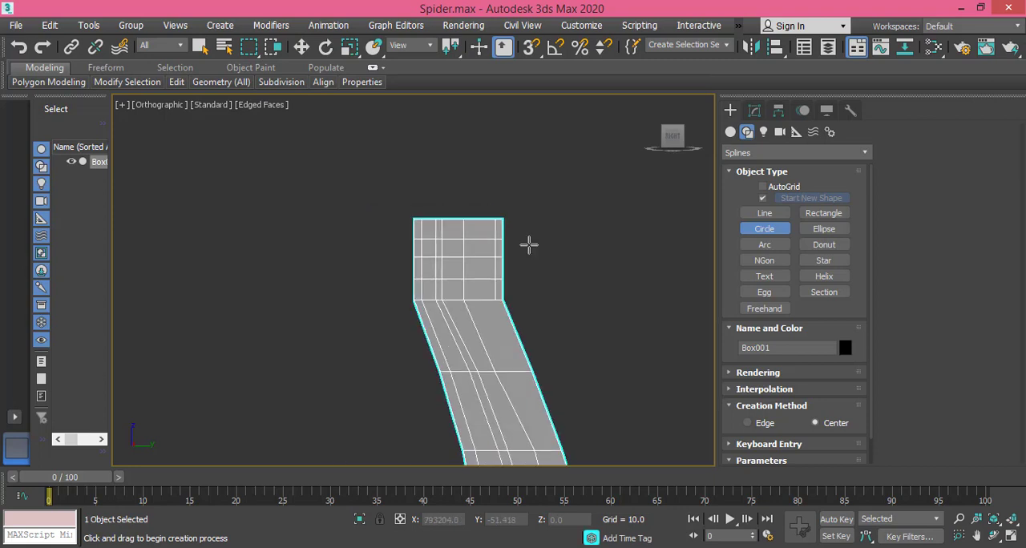
{"action": "middle_click_drag", "start_coordinate": [529, 255], "coordinate": [625, 222], "text": "alt"}
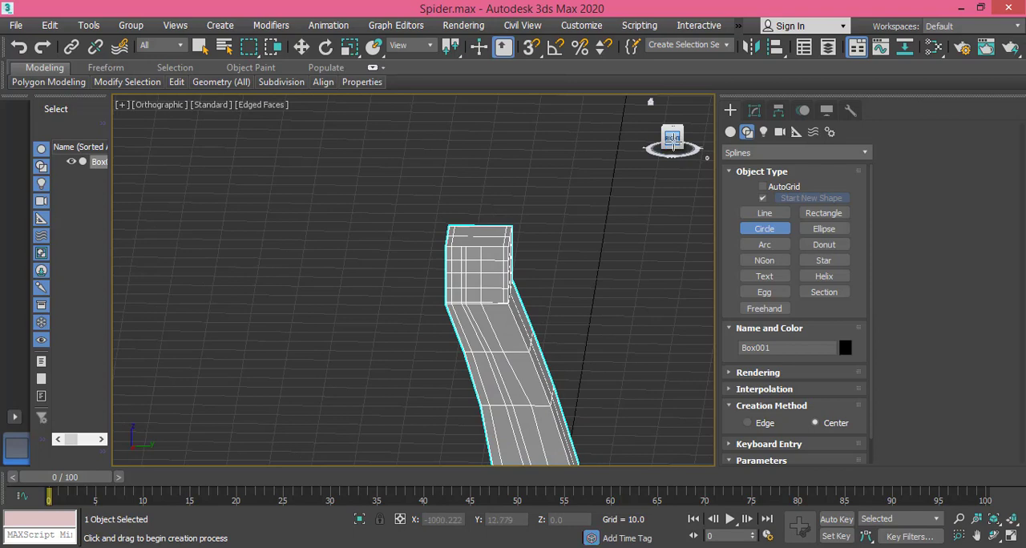
{"action": "left_click", "coordinate": [671, 138]}
{"action": "middle_click_drag", "start_coordinate": [529, 227], "coordinate": [460, 275]}
{"action": "left_click_drag", "start_coordinate": [382, 185], "coordinate": [414, 200]}
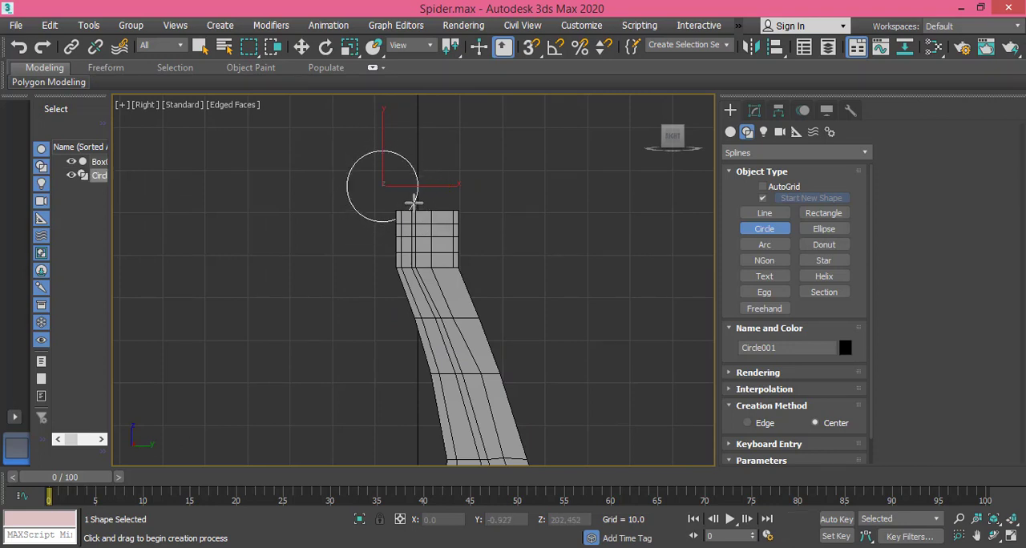
Step: Move the circle over the extruded block to about Y 2.361, Z 195.066
{"action": "left_click", "coordinate": [301, 47]}
{"action": "left_click_drag", "start_coordinate": [383, 127], "coordinate": [427, 174]}
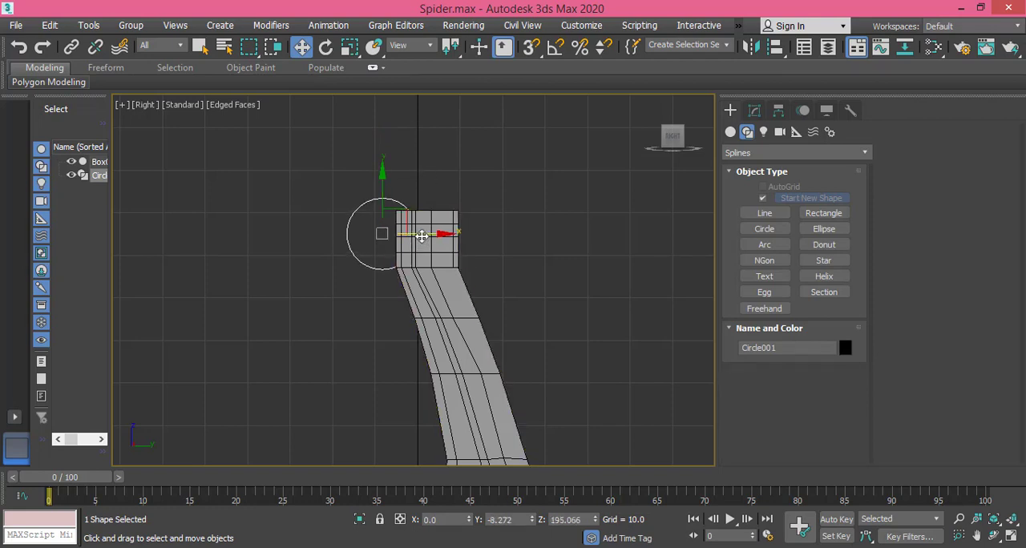
{"action": "left_click_drag", "start_coordinate": [428, 233], "coordinate": [466, 229]}
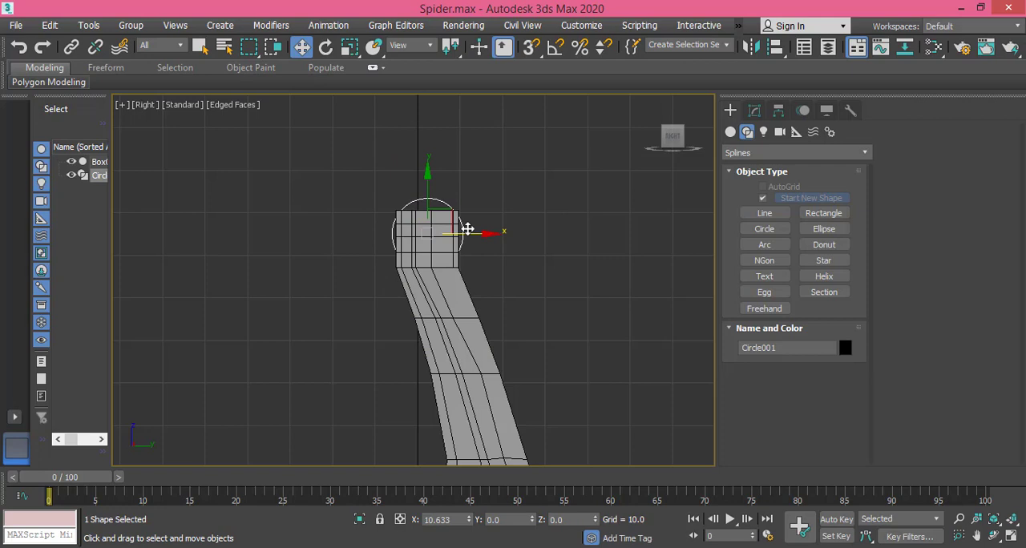
Step: Scale the circle up uniformly to about 118.9% and check the leg joint's shape in the reference picture in Windows Photo Viewer
{"action": "left_click", "coordinate": [351, 47]}
{"action": "left_click_drag", "start_coordinate": [447, 216], "coordinate": [462, 210]}
{"action": "key", "text": "alt+Tab"}
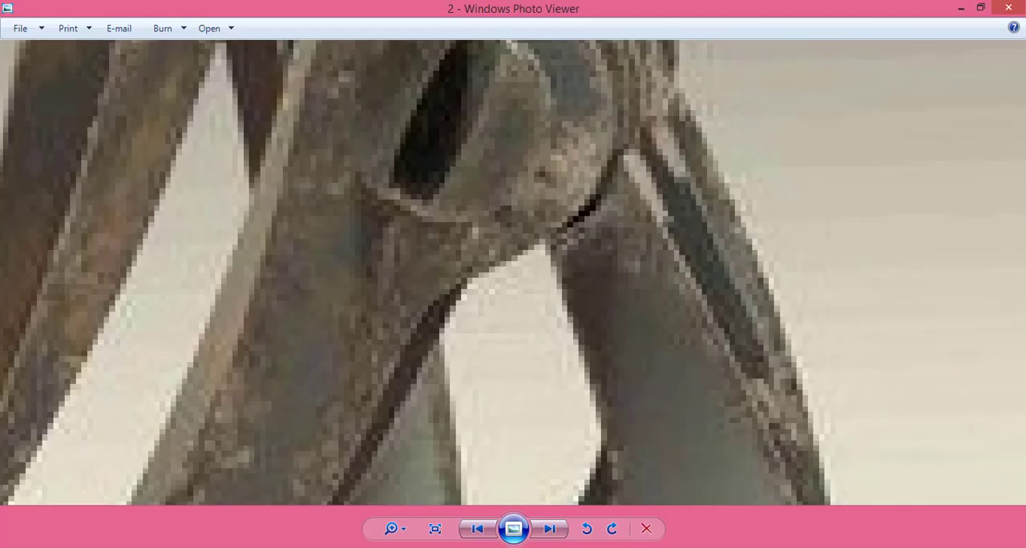
{"action": "scroll", "coordinate": [548, 389], "scroll_direction": "down", "scroll_amount": 3}
{"action": "scroll", "coordinate": [548, 388], "scroll_direction": "down", "scroll_amount": 2}
{"action": "key", "text": "alt+Tab"}
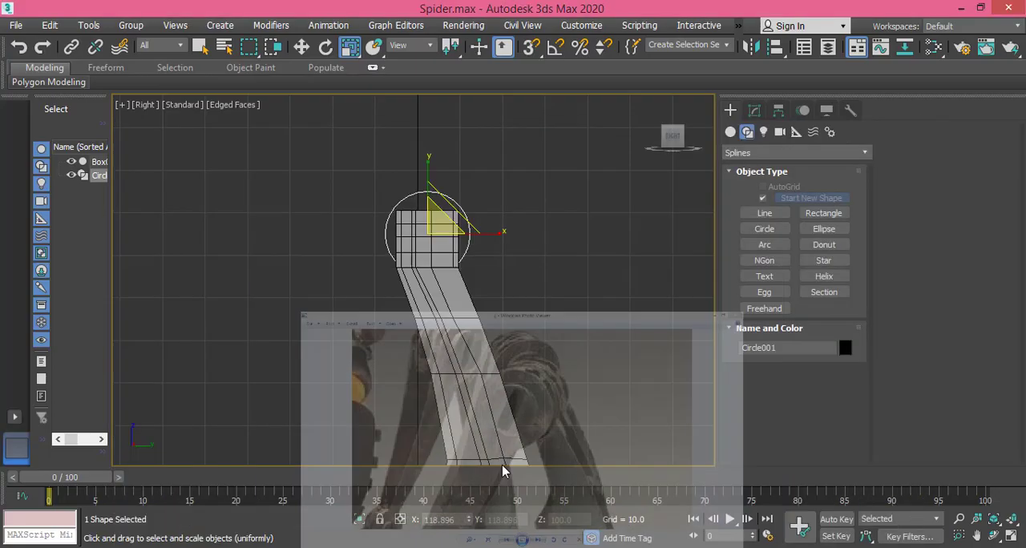
Step: Fine-tune the circle's position around the extruded block to about Y 2.184, Z 194.445
{"action": "left_click", "coordinate": [301, 47]}
{"action": "left_click_drag", "start_coordinate": [485, 231], "coordinate": [484, 232]}
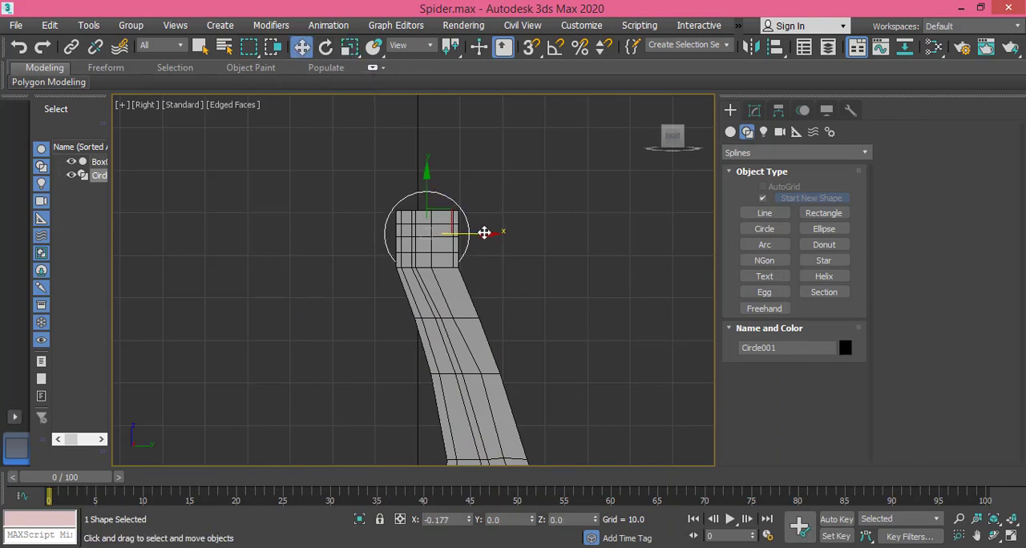
{"action": "scroll", "coordinate": [457, 234], "scroll_direction": "up", "scroll_amount": 5}
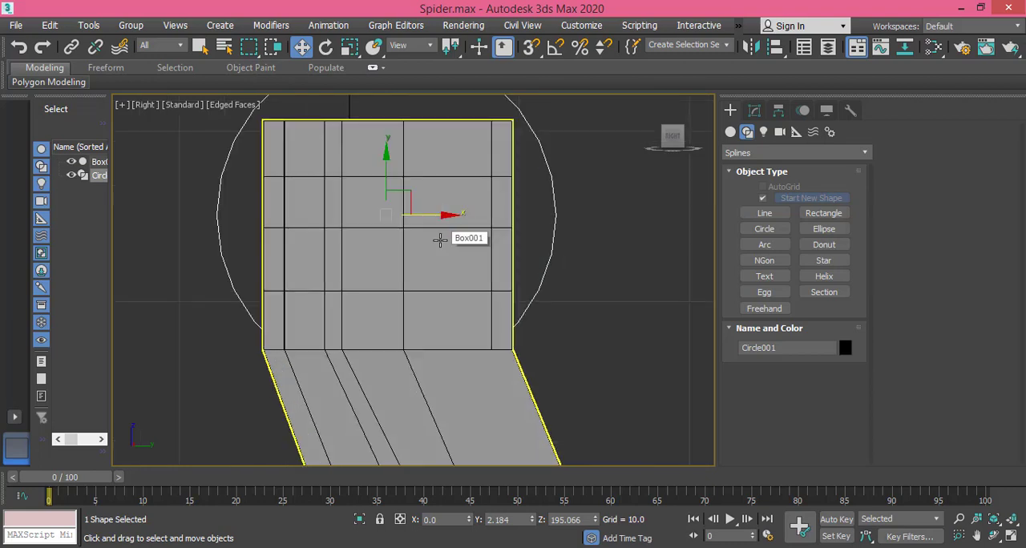
{"action": "middle_click_drag", "start_coordinate": [440, 239], "coordinate": [442, 275]}
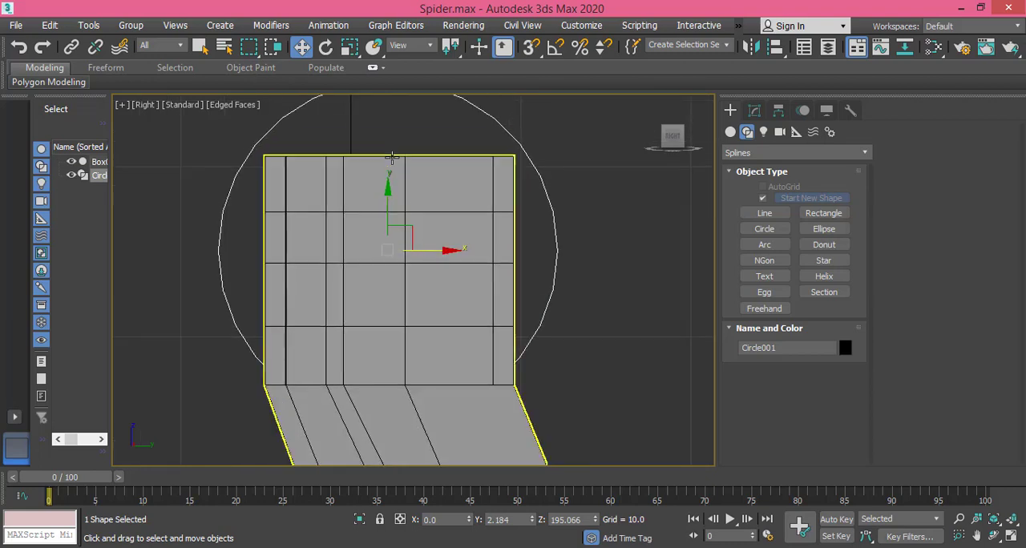
{"action": "left_click_drag", "start_coordinate": [389, 185], "coordinate": [389, 195]}
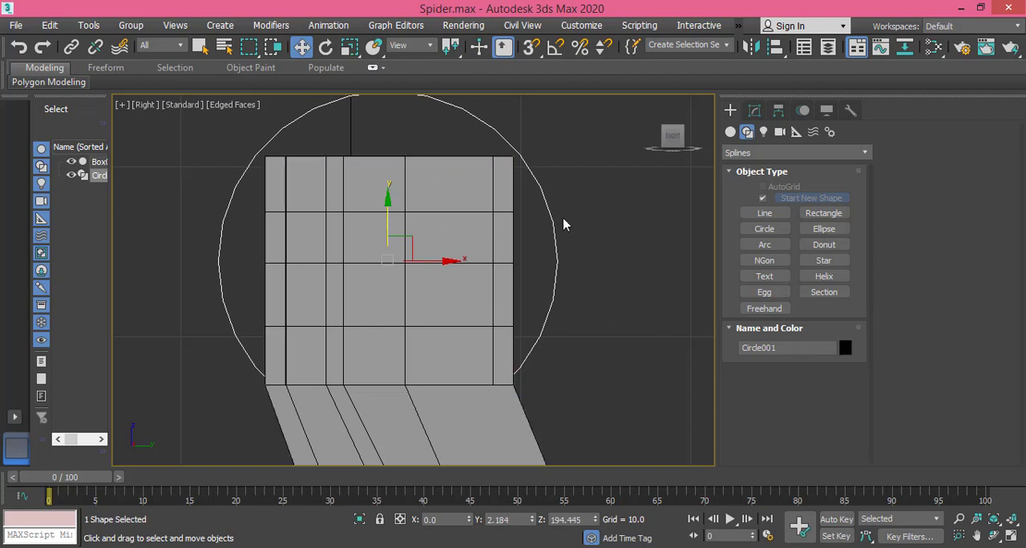
Step: In the block's vertex sub-object mode, raise the top-edge vertices at Y 3.188 to the guide circle, about Z 204.463
{"action": "left_click", "coordinate": [501, 220]}
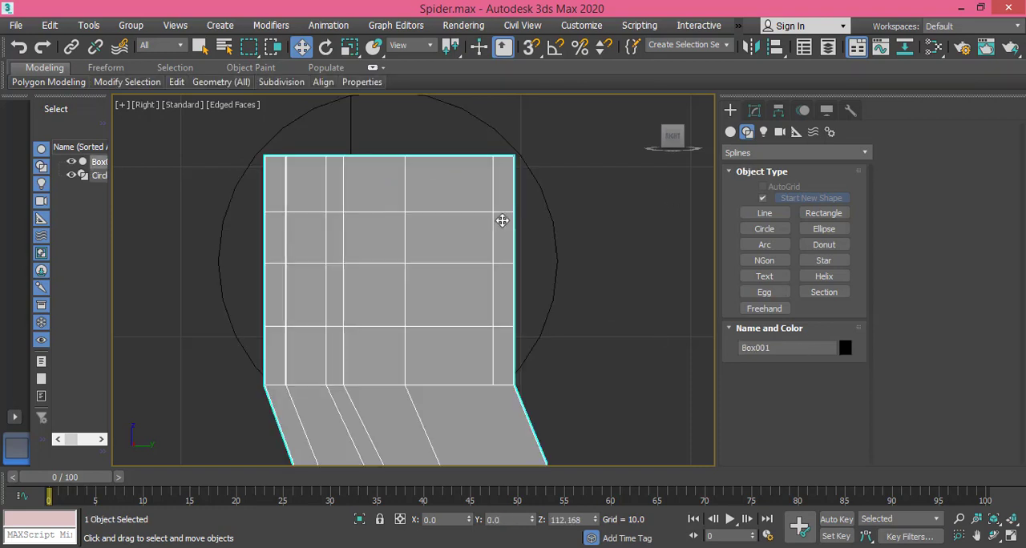
{"action": "left_click", "coordinate": [753, 110]}
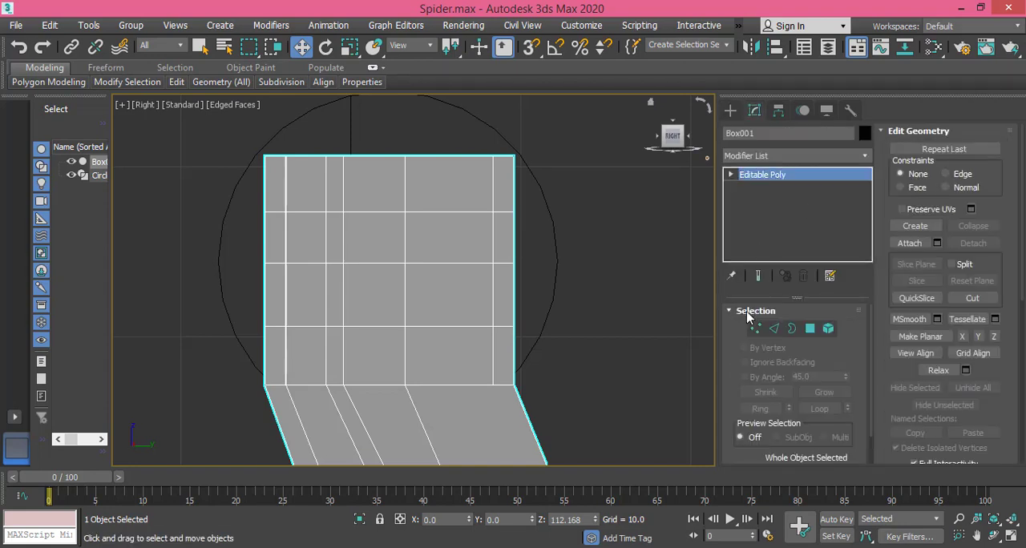
{"action": "left_click", "coordinate": [754, 329]}
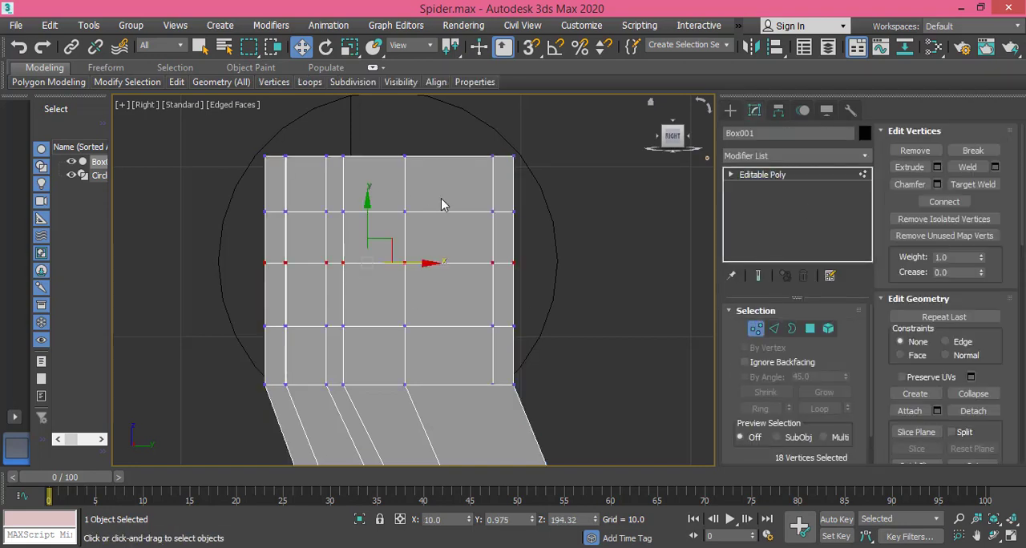
{"action": "middle_click_drag", "start_coordinate": [442, 203], "coordinate": [427, 269]}
{"action": "left_click", "coordinate": [392, 222]}
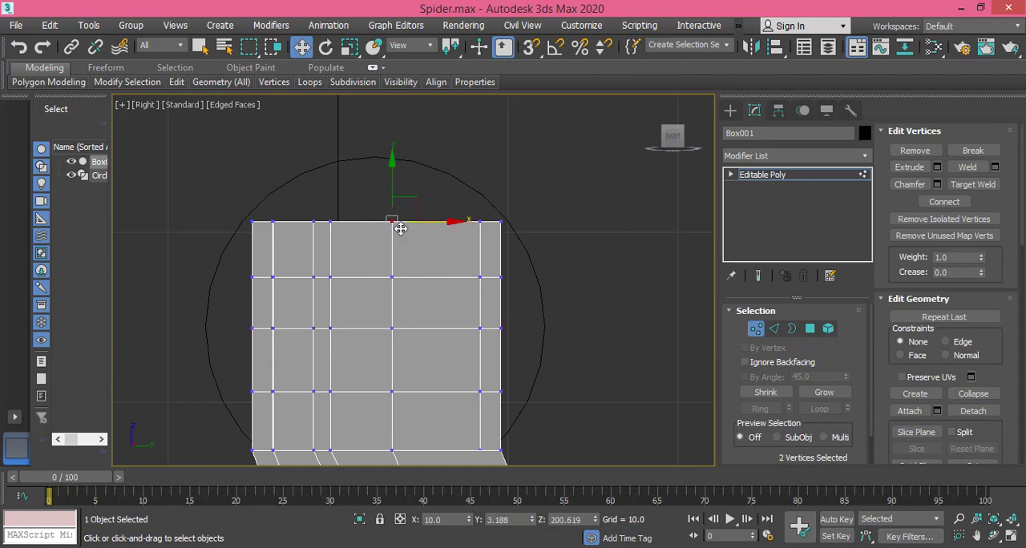
{"action": "right_click", "coordinate": [388, 200]}
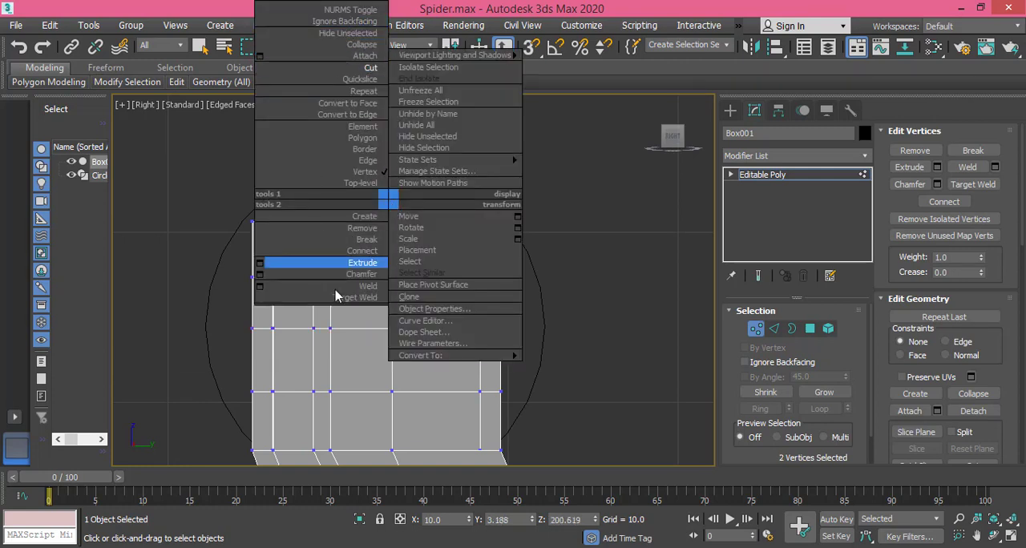
{"action": "left_click", "coordinate": [358, 320]}
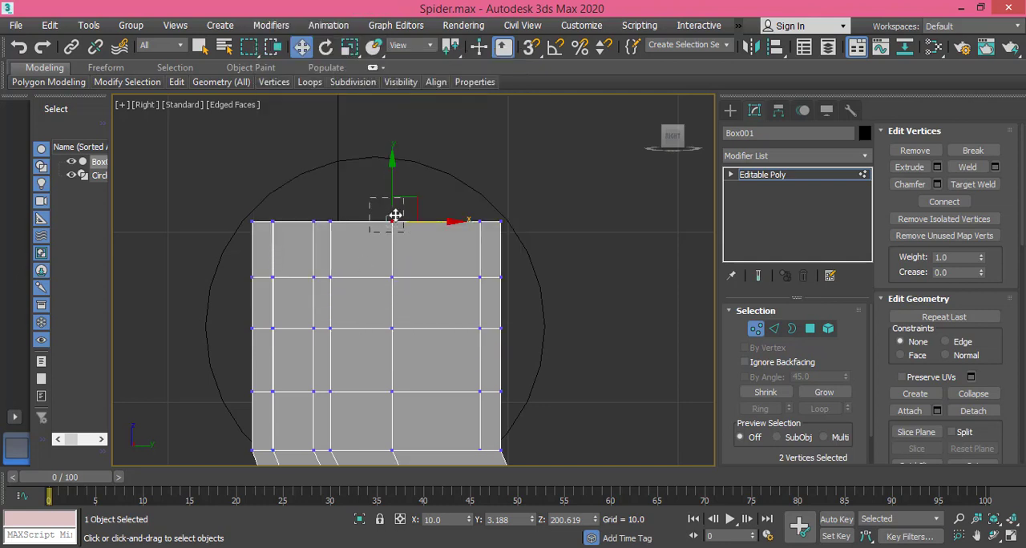
{"action": "left_click_drag", "start_coordinate": [391, 165], "coordinate": [391, 102]}
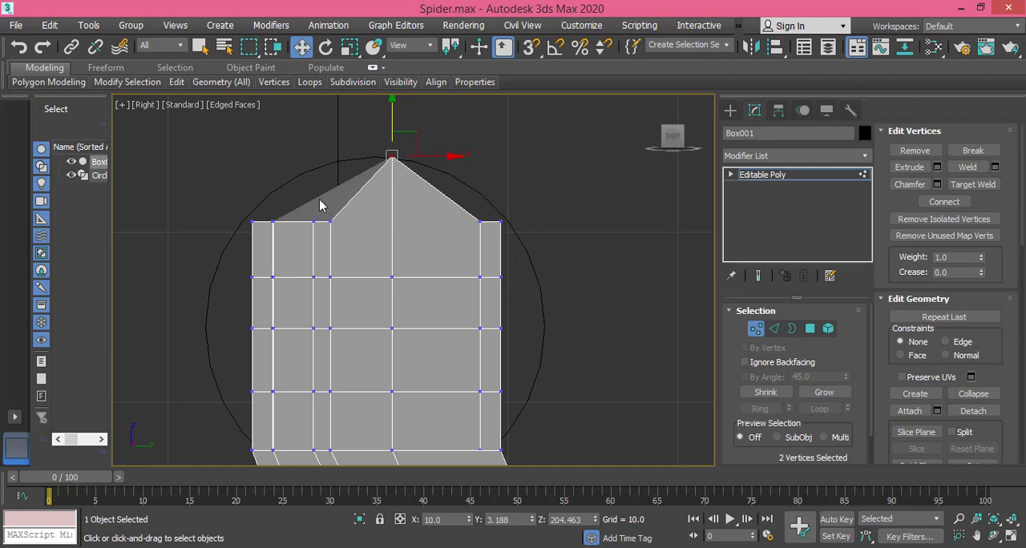
Step: Raise the next two top-edge vertex sets toward the block's left side onto the circle, to about Z 204.021 and Z 203.693
{"action": "left_click", "coordinate": [331, 220]}
{"action": "left_click_drag", "start_coordinate": [332, 214], "coordinate": [323, 145]}
{"action": "scroll", "coordinate": [331, 202], "scroll_direction": "up", "scroll_amount": 4}
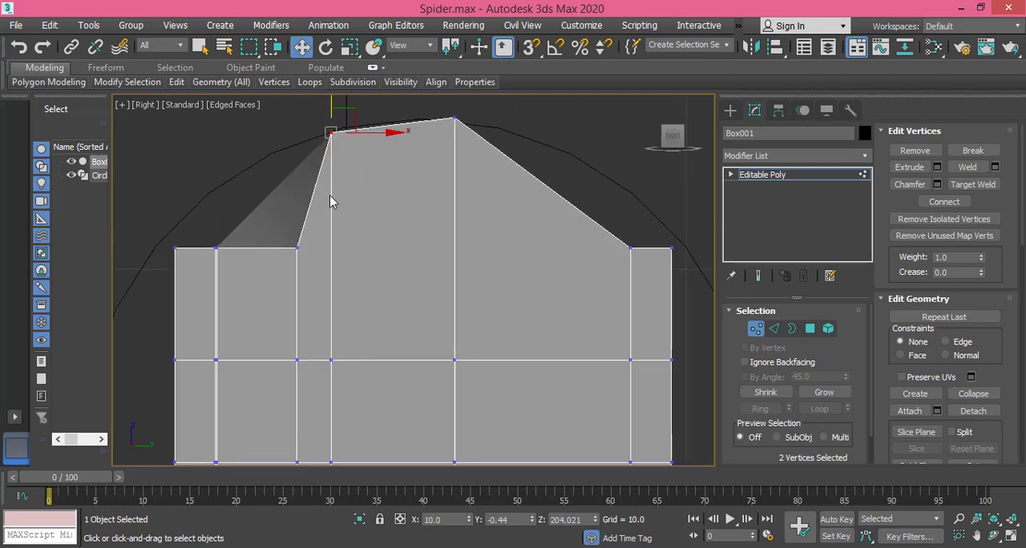
{"action": "left_click", "coordinate": [296, 246]}
{"action": "left_click_drag", "start_coordinate": [297, 195], "coordinate": [267, 86]}
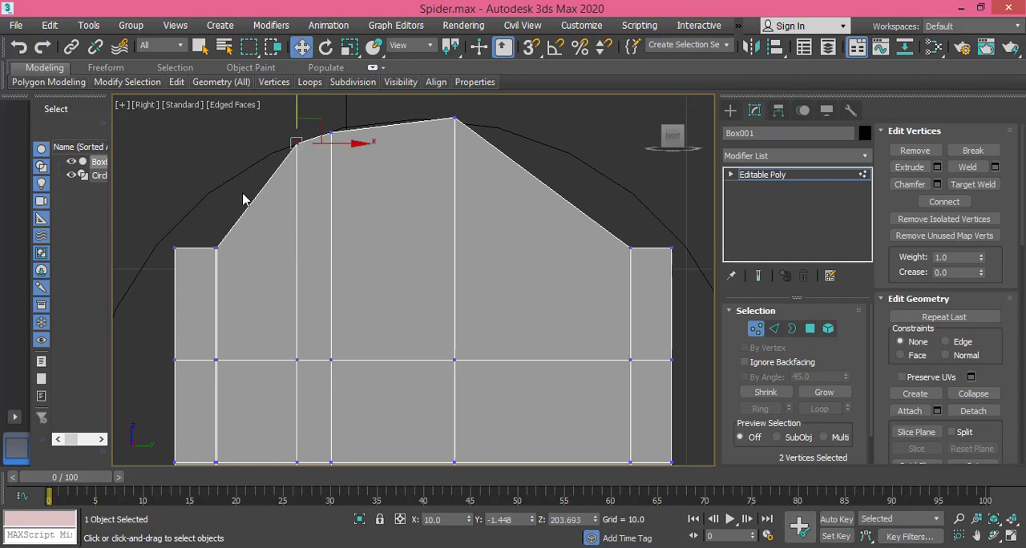
Step: Raise the vertices beside the block's upper-left corner to about Z 202.432 and move the corner vertices outward to about Y -5.659
{"action": "left_click_drag", "start_coordinate": [237, 204], "coordinate": [211, 274]}
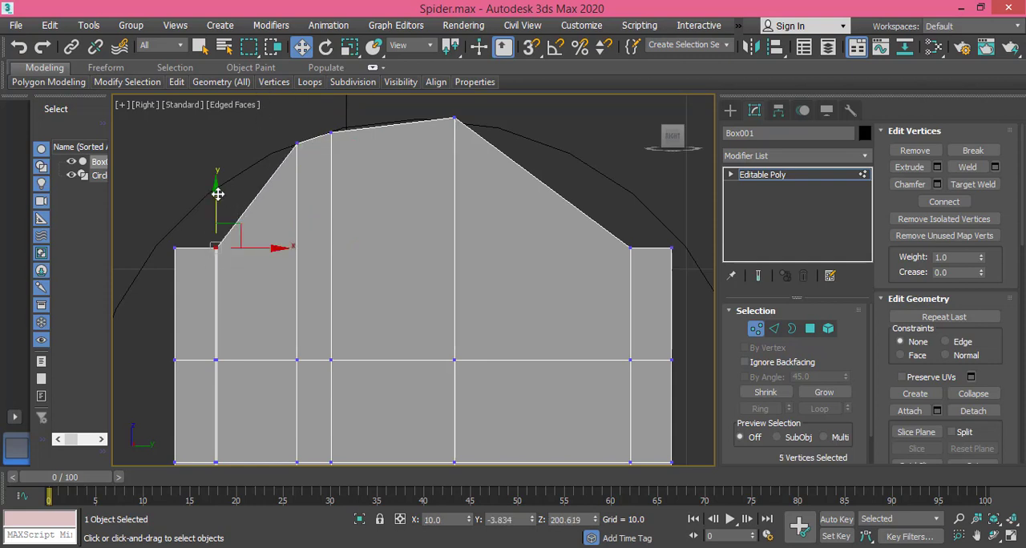
{"action": "left_click_drag", "start_coordinate": [217, 194], "coordinate": [222, 129]}
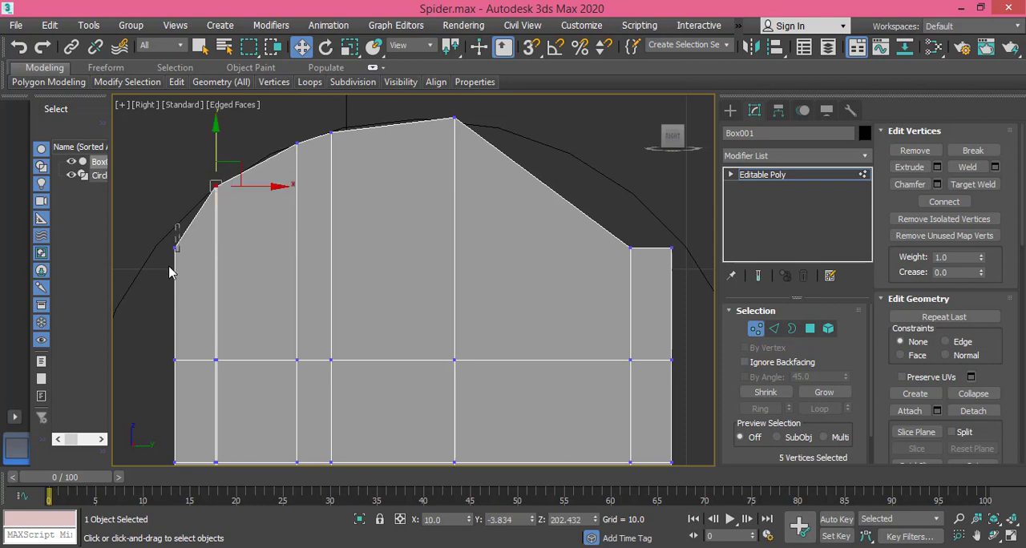
{"action": "left_click_drag", "start_coordinate": [169, 267], "coordinate": [187, 252]}
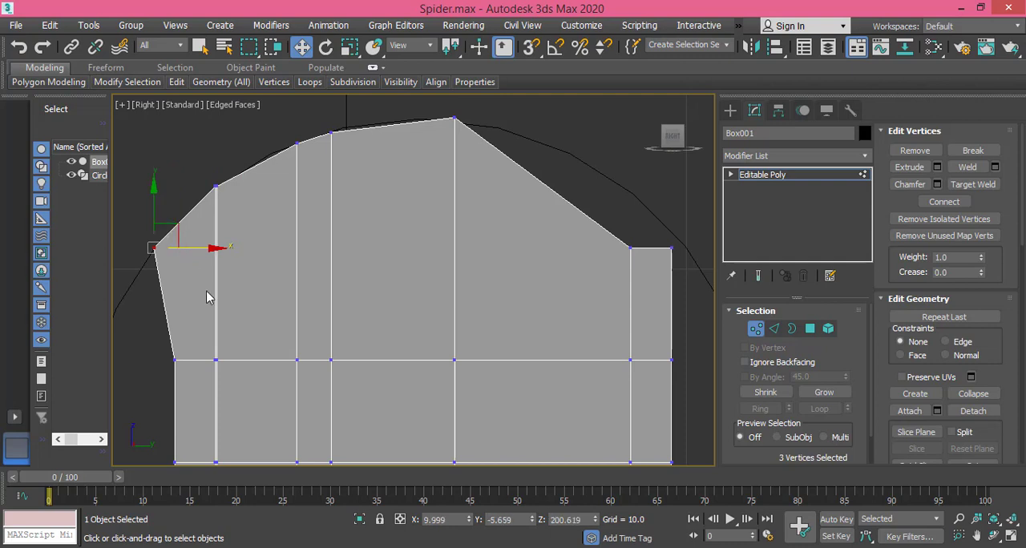
Step: Move the three vertex rows below the block's upper-left corner outward onto the circle, the upper to about Y -7.294 and the lowest to about Y -7.107
{"action": "scroll", "coordinate": [217, 335], "scroll_direction": "down", "scroll_amount": 2}
{"action": "middle_click_drag", "start_coordinate": [219, 369], "coordinate": [311, 300]}
{"action": "left_click_drag", "start_coordinate": [280, 275], "coordinate": [255, 296]}
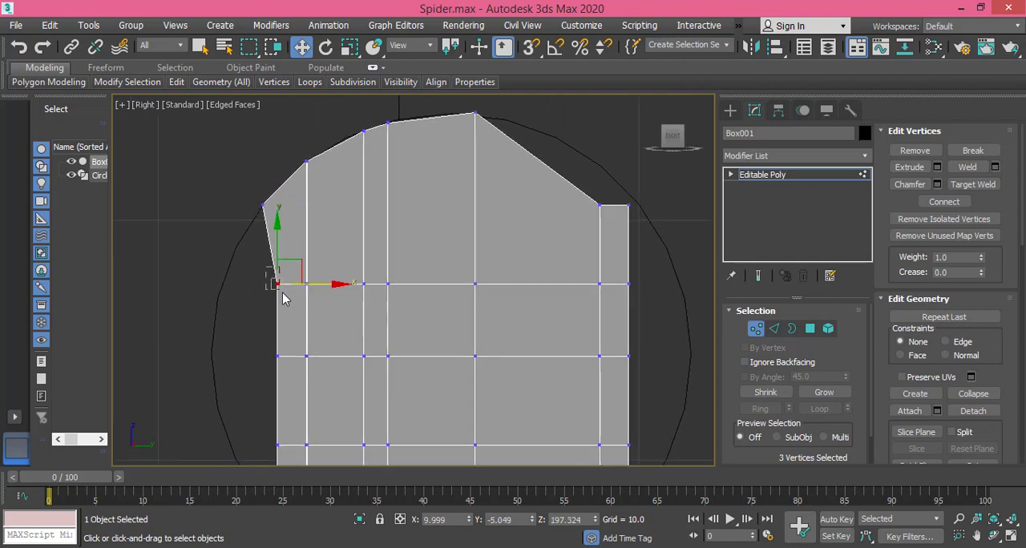
{"action": "left_click_drag", "start_coordinate": [303, 285], "coordinate": [247, 286]}
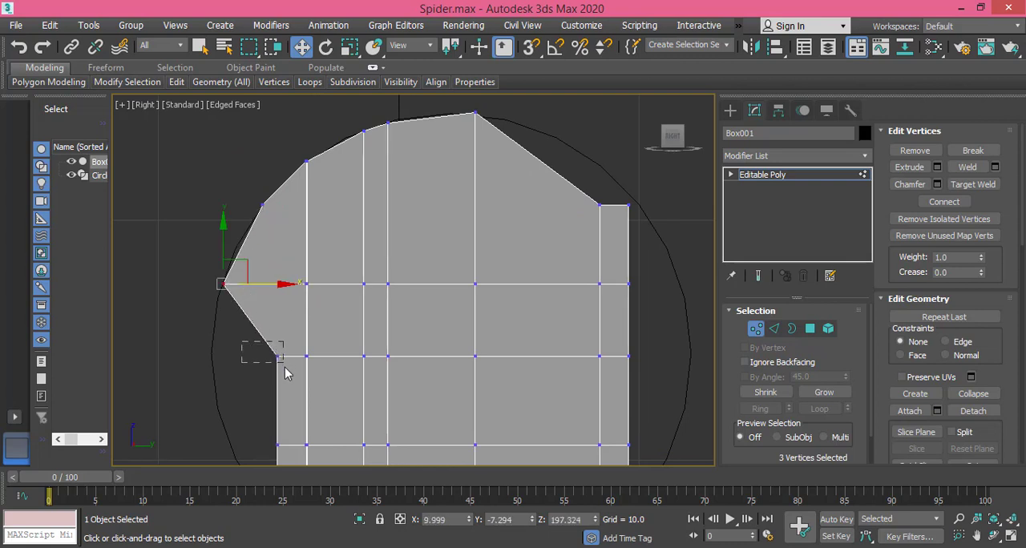
{"action": "left_click_drag", "start_coordinate": [285, 367], "coordinate": [240, 357]}
{"action": "middle_click_drag", "start_coordinate": [268, 401], "coordinate": [293, 263]}
{"action": "left_click", "coordinate": [298, 326]}
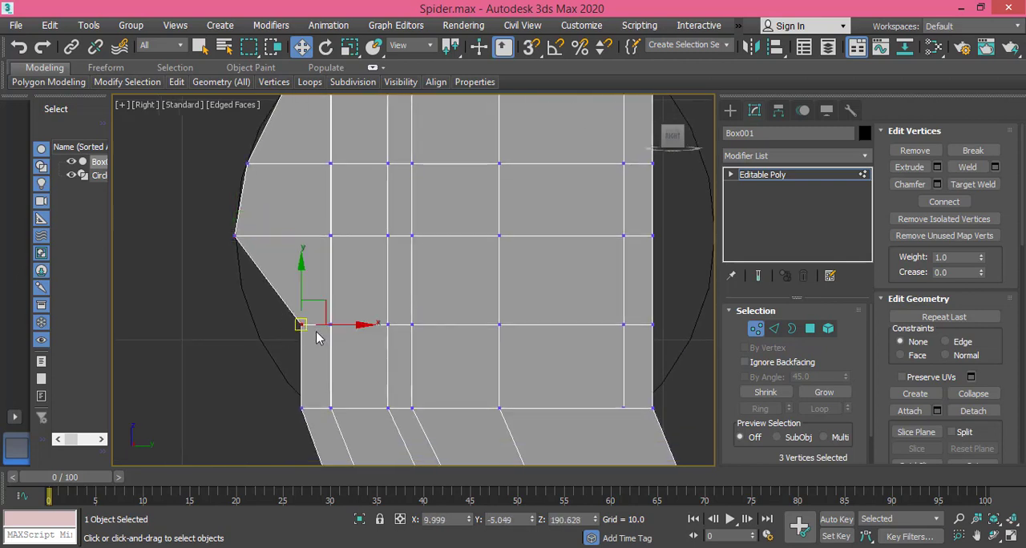
{"action": "left_click_drag", "start_coordinate": [326, 323], "coordinate": [274, 331]}
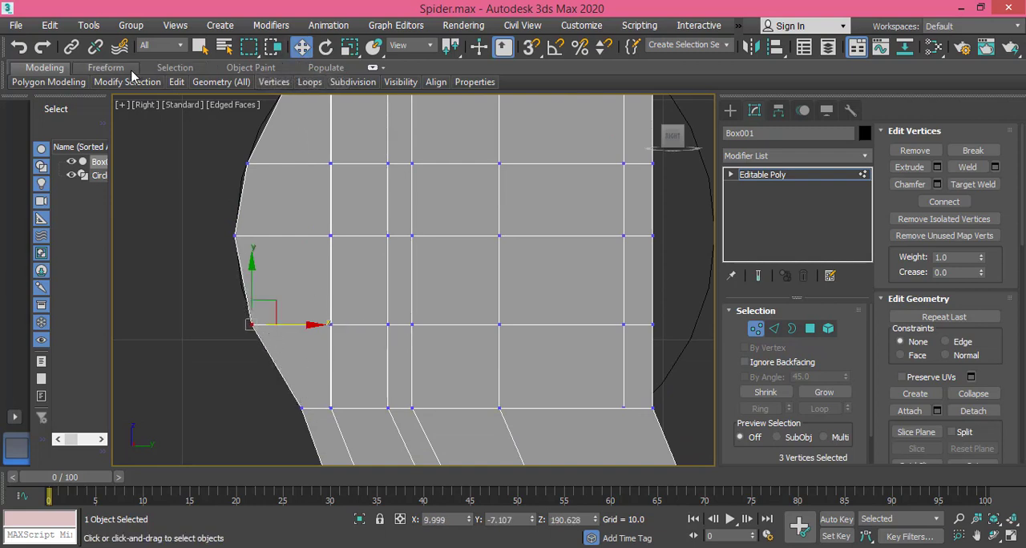
Step: Insert an edge loop with SwiftLoop at about Z 187.674 above the block's base and move its left end vertices to about Y -5.156
{"action": "mouse_move", "coordinate": [178, 87]}
{"action": "left_click", "coordinate": [299, 120]}
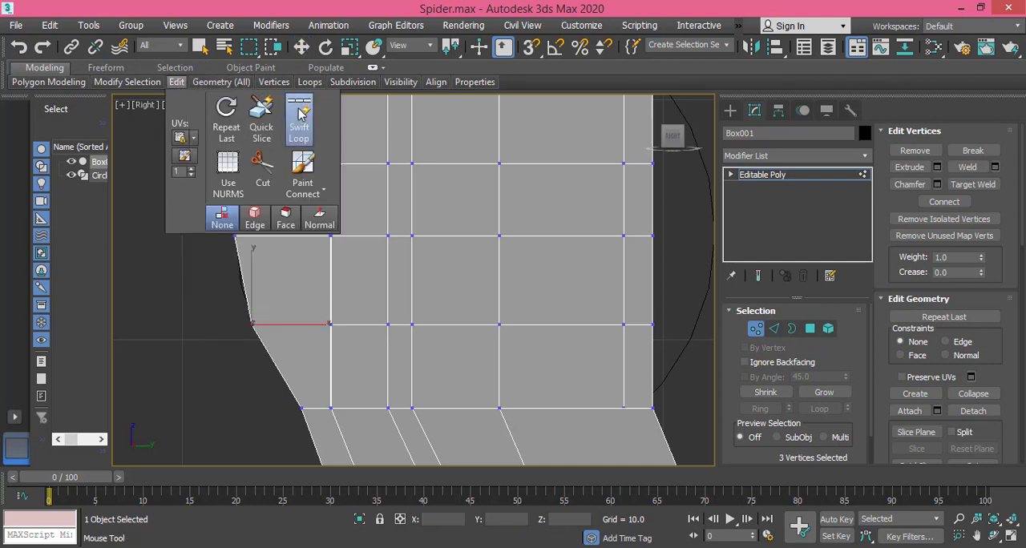
{"action": "left_click", "coordinate": [335, 395]}
{"action": "key", "text": "w"}
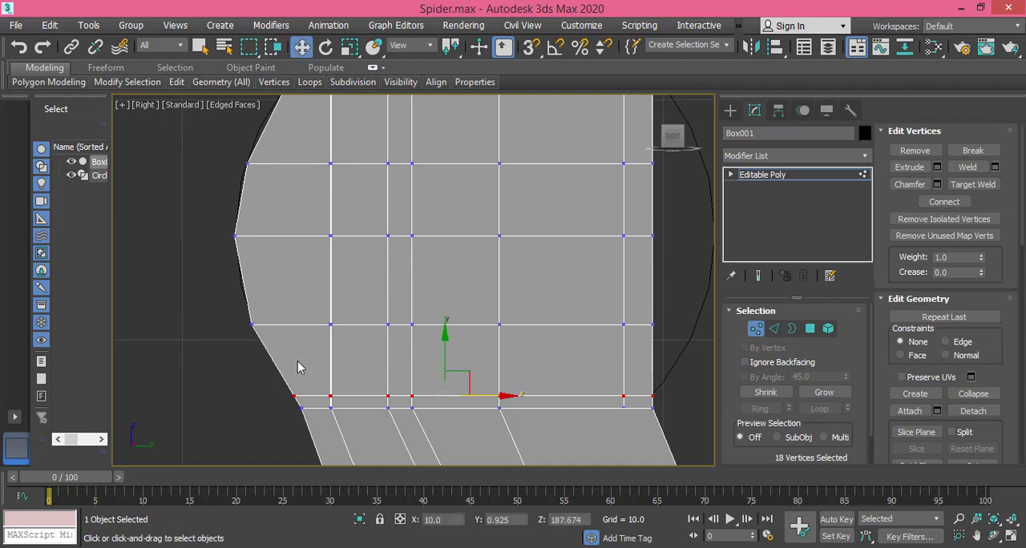
{"action": "left_click_drag", "start_coordinate": [296, 406], "coordinate": [355, 396]}
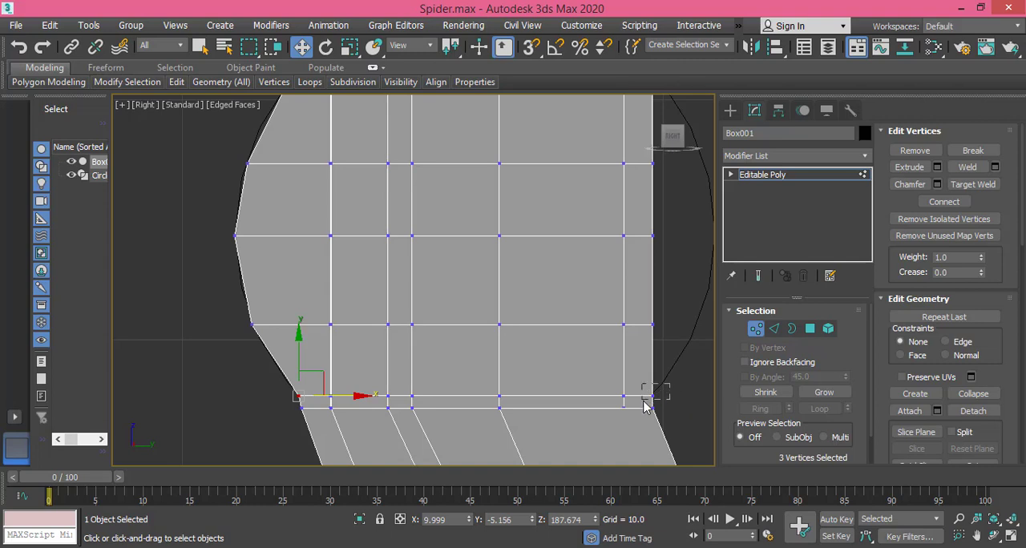
Step: Move the block's three middle right-side vertex rows outward onto the circle, from bottom to top to about Y 11.305, 12.254 and 11.941
{"action": "left_click_drag", "start_coordinate": [645, 406], "coordinate": [646, 403]}
{"action": "left_click_drag", "start_coordinate": [658, 321], "coordinate": [698, 321]}
{"action": "middle_click_drag", "start_coordinate": [656, 302], "coordinate": [466, 365]}
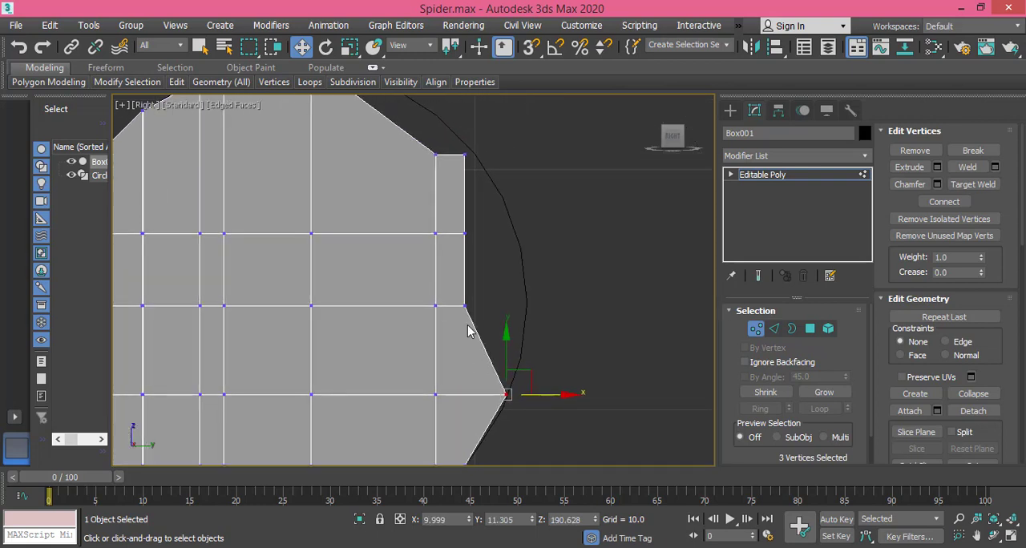
{"action": "left_click_drag", "start_coordinate": [462, 326], "coordinate": [568, 310]}
{"action": "left_click_drag", "start_coordinate": [571, 310], "coordinate": [579, 309]}
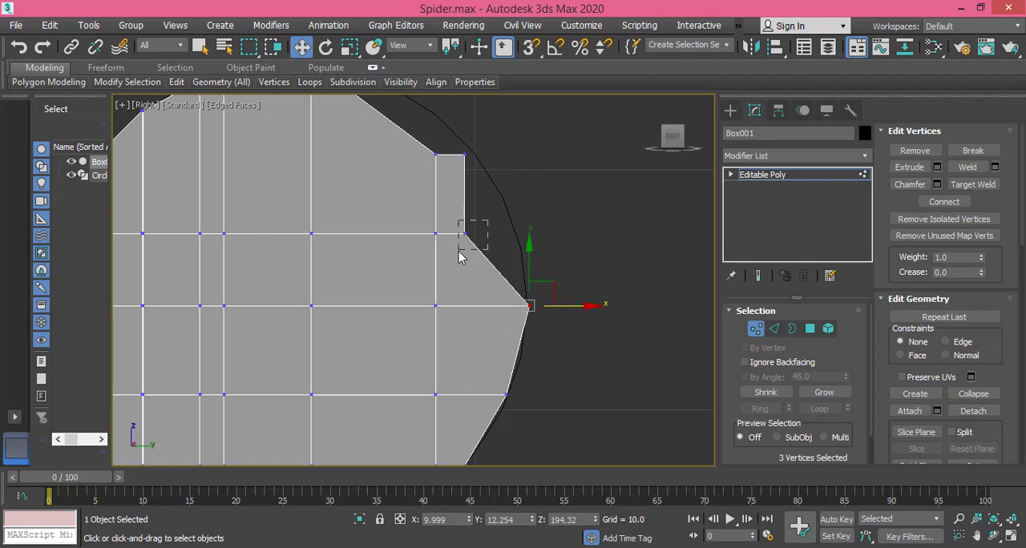
{"action": "left_click_drag", "start_coordinate": [459, 250], "coordinate": [459, 251]}
{"action": "left_click_drag", "start_coordinate": [493, 232], "coordinate": [557, 234]}
Step: Raise the block's upper-right corner vertices onto the circle and the neighbouring top vertices to about Z 202.436
{"action": "middle_click_drag", "start_coordinate": [521, 214], "coordinate": [466, 309]}
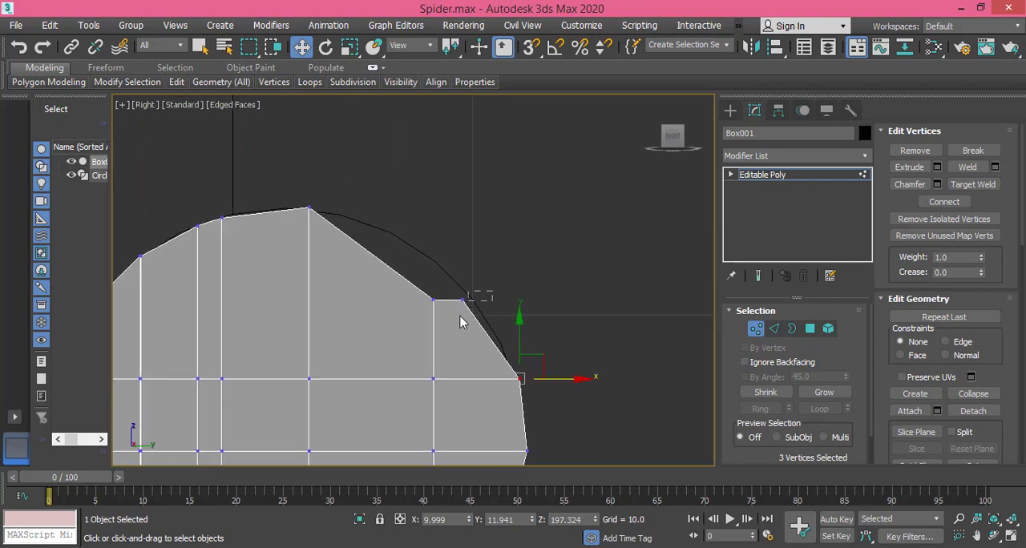
{"action": "left_click_drag", "start_coordinate": [460, 322], "coordinate": [467, 241]}
{"action": "left_click_drag", "start_coordinate": [441, 319], "coordinate": [440, 317]}
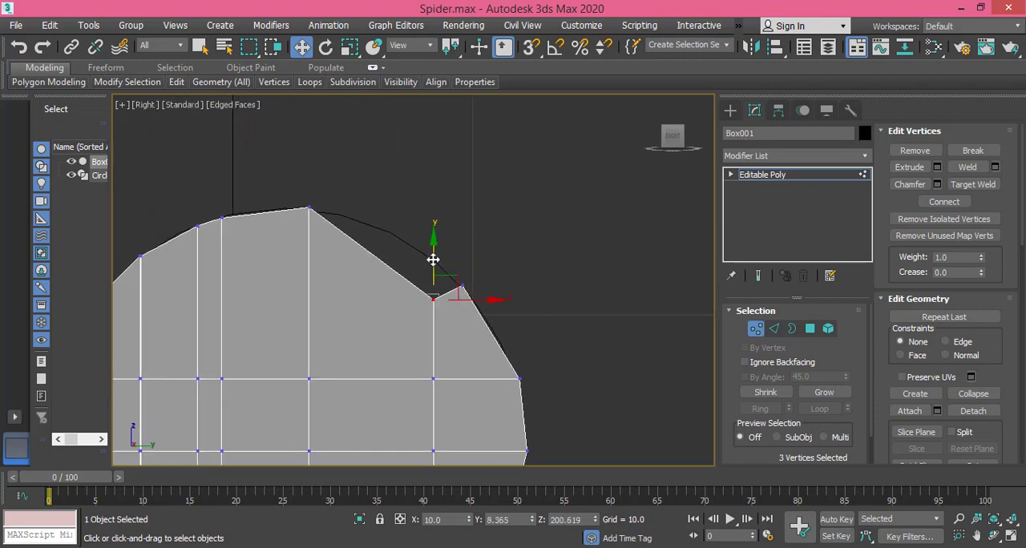
{"action": "left_click_drag", "start_coordinate": [433, 259], "coordinate": [432, 215]}
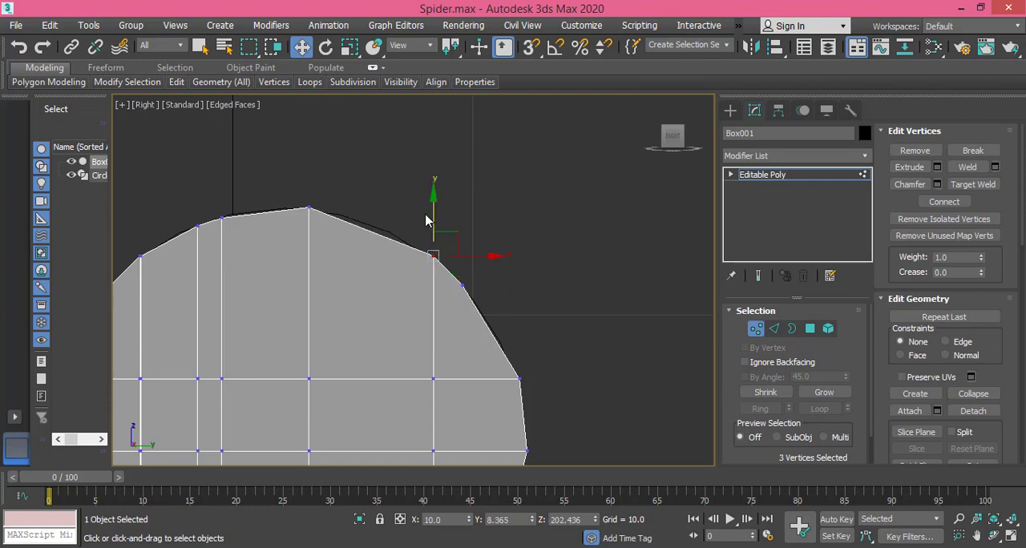
Step: Shift the vertices beside the upper-right corner to about Y 6.905, Z 203.454, and lower the topmost vertices to about Z 204.348
{"action": "scroll", "coordinate": [361, 232], "scroll_direction": "down", "scroll_amount": 2}
{"action": "middle_click_drag", "start_coordinate": [361, 231], "coordinate": [387, 221]}
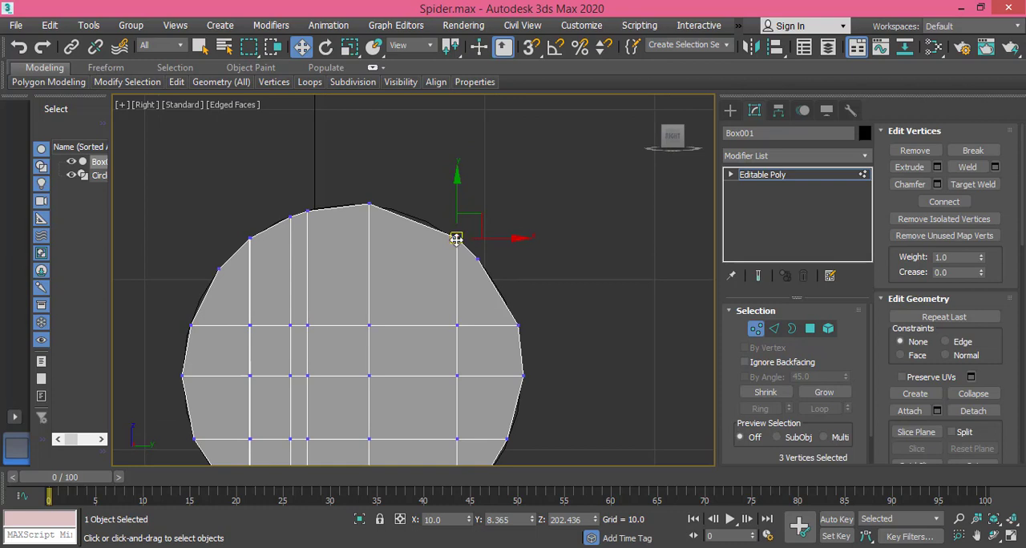
{"action": "left_click_drag", "start_coordinate": [456, 238], "coordinate": [429, 222]}
{"action": "scroll", "coordinate": [383, 210], "scroll_direction": "up", "scroll_amount": 4}
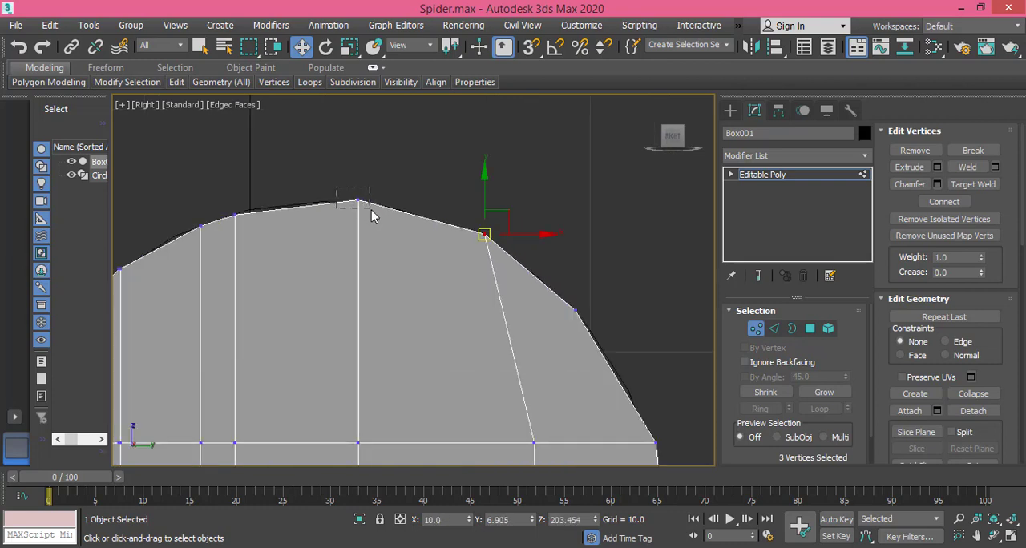
{"action": "left_click_drag", "start_coordinate": [371, 210], "coordinate": [371, 211]}
{"action": "left_click_drag", "start_coordinate": [358, 175], "coordinate": [357, 179]}
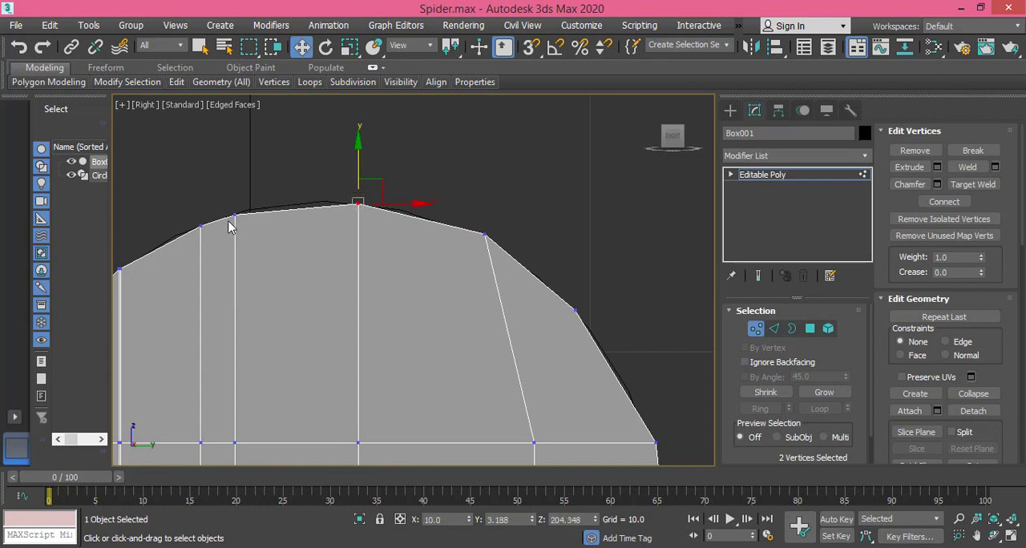
Step: Spread the two closely spaced vertex sets left of the topmost point along the circle, placing the outer one at about Y -2.081, Z 203.425
{"action": "mouse_move", "coordinate": [258, 204]}
{"action": "left_mouse_down"}
{"action": "mouse_move", "coordinate": [229, 228]}
{"action": "mouse_move", "coordinate": [273, 214]}
{"action": "mouse_move", "coordinate": [256, 188]}
{"action": "left_mouse_up"}
{"action": "mouse_move", "coordinate": [200, 242]}
{"action": "left_mouse_down"}
{"action": "mouse_move", "coordinate": [190, 233]}
{"action": "mouse_move", "coordinate": [218, 233]}
{"action": "mouse_move", "coordinate": [215, 254]}
{"action": "left_mouse_up"}
{"action": "scroll", "coordinate": [267, 259], "scroll_direction": "down", "scroll_amount": 3}
{"action": "scroll", "coordinate": [268, 267], "scroll_direction": "up", "scroll_amount": 6}
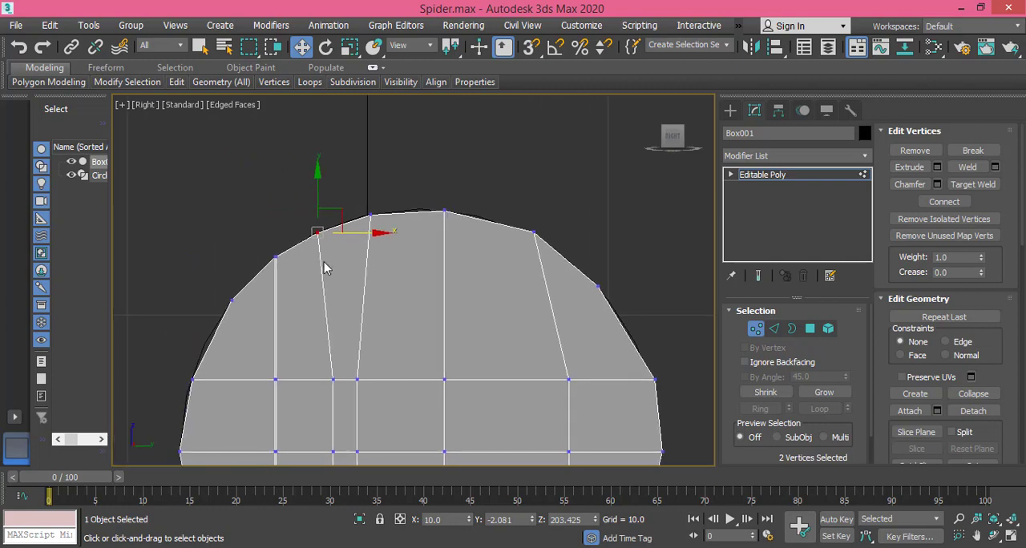
Step: Separate the left vertices of the near-coincident vertical edge pair, moving them along the circle to about Y -4.378, Z 201.933
{"action": "left_click", "coordinate": [282, 222]}
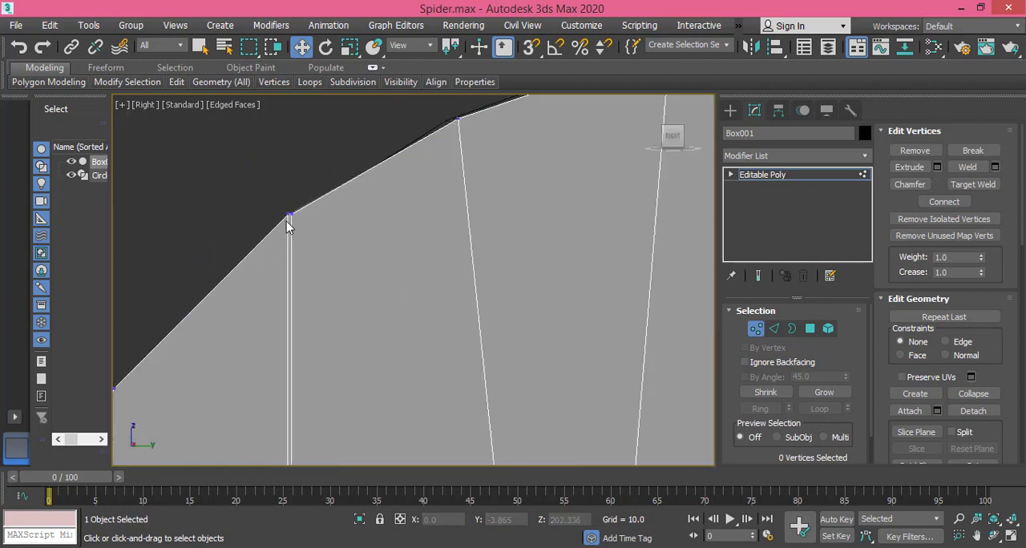
{"action": "scroll", "coordinate": [285, 218], "scroll_direction": "up", "scroll_amount": 3}
{"action": "left_click_drag", "start_coordinate": [322, 236], "coordinate": [323, 235]}
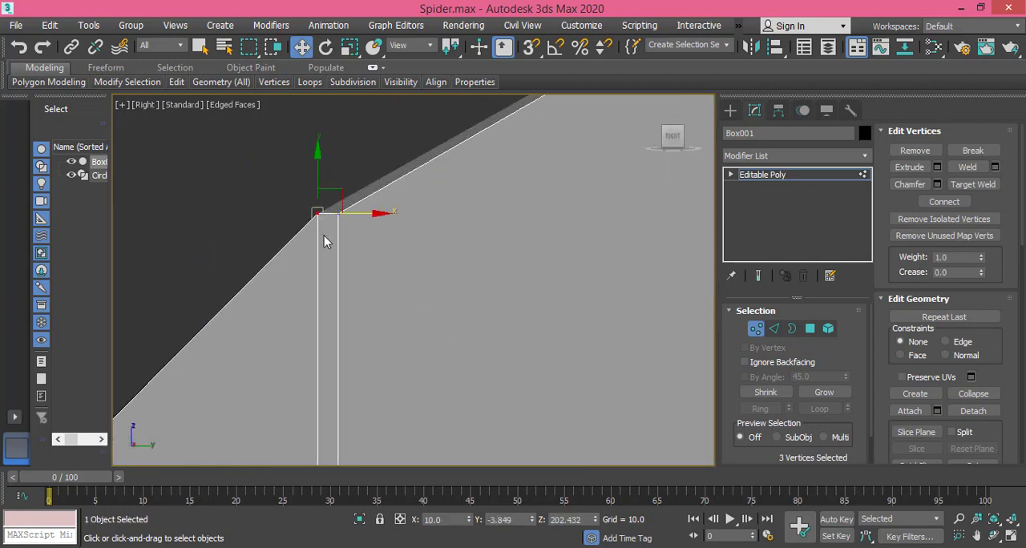
{"action": "scroll", "coordinate": [323, 236], "scroll_direction": "down", "scroll_amount": 4}
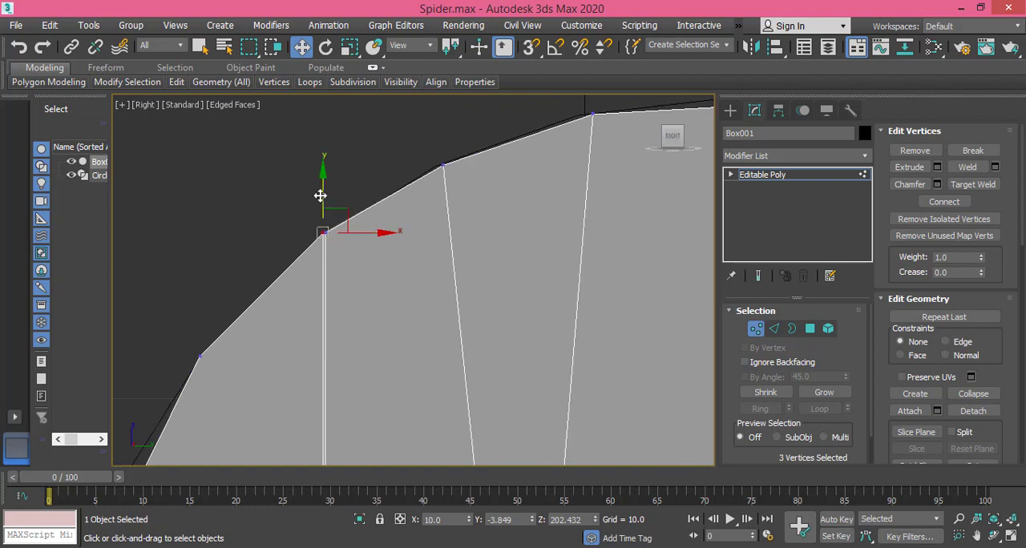
{"action": "left_click_drag", "start_coordinate": [319, 196], "coordinate": [322, 266]}
{"action": "middle_click_drag", "start_coordinate": [320, 261], "coordinate": [351, 179]}
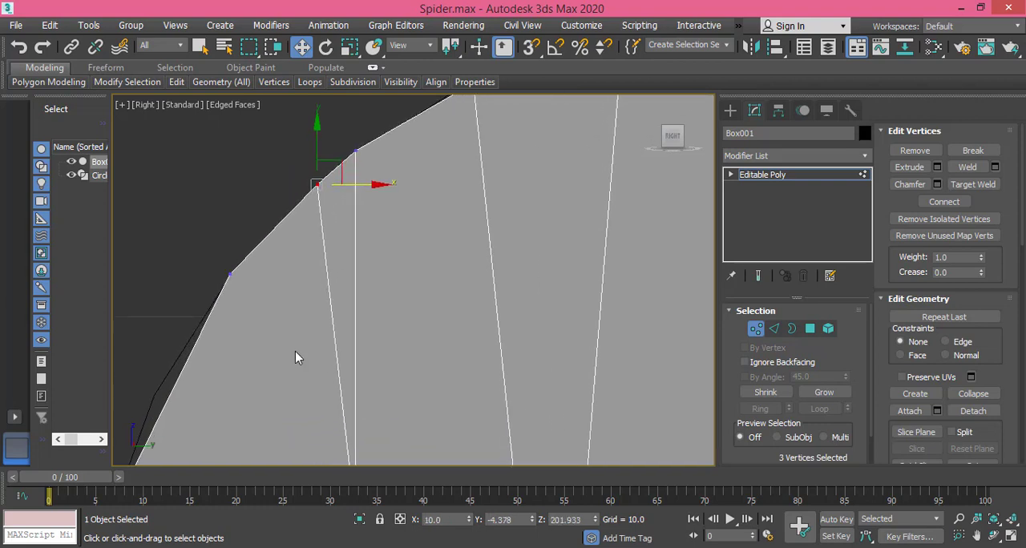
Step: Move the upper-left corner vertices down along the circle to about Y -6.883, Z 198.527
{"action": "middle_click_drag", "start_coordinate": [294, 351], "coordinate": [331, 209]}
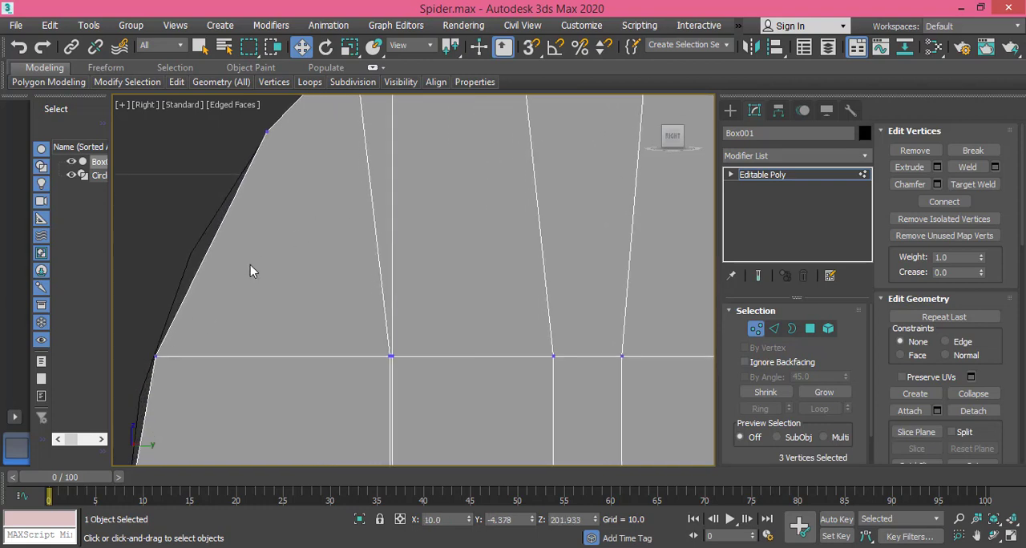
{"action": "middle_click_drag", "start_coordinate": [250, 266], "coordinate": [201, 360]}
{"action": "left_click_drag", "start_coordinate": [210, 222], "coordinate": [232, 242]}
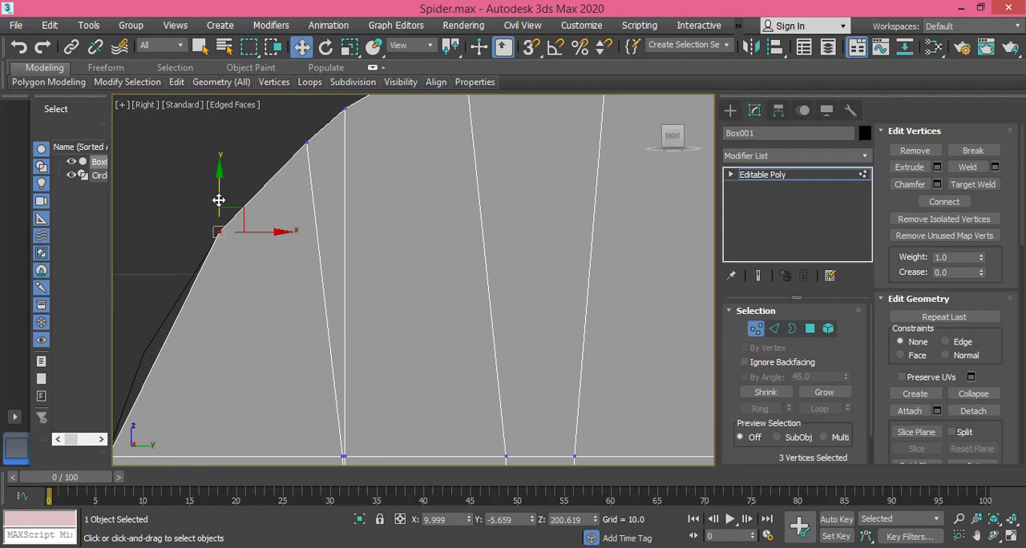
{"action": "left_click_drag", "start_coordinate": [219, 200], "coordinate": [165, 347]}
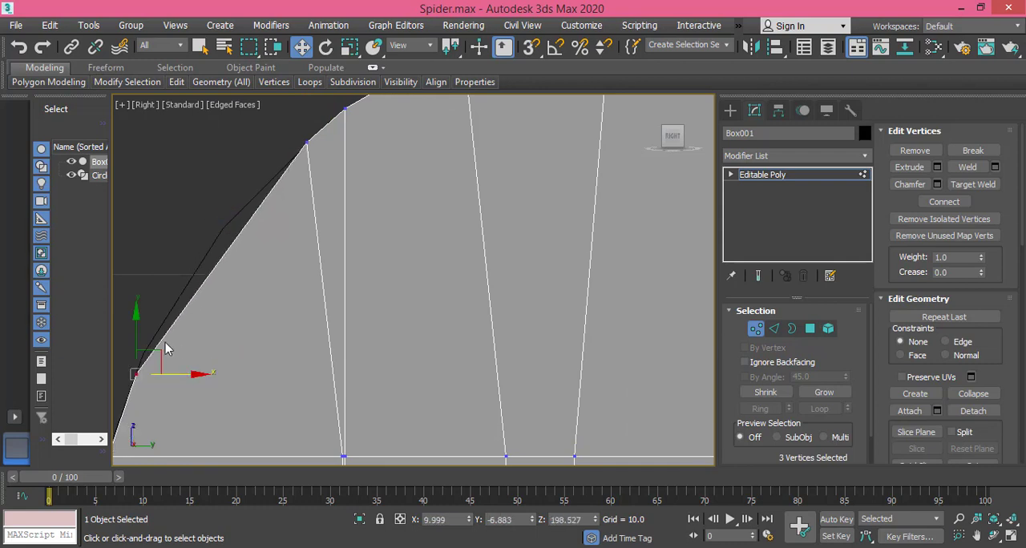
Step: Space the two upper-left vertex sets along the guide circle, placing the lower one at about Y -6.717, Z 199.058
{"action": "left_click_drag", "start_coordinate": [313, 167], "coordinate": [222, 229]}
{"action": "left_click_drag", "start_coordinate": [129, 386], "coordinate": [150, 339]}
{"action": "scroll", "coordinate": [342, 345], "scroll_direction": "down", "scroll_amount": 4}
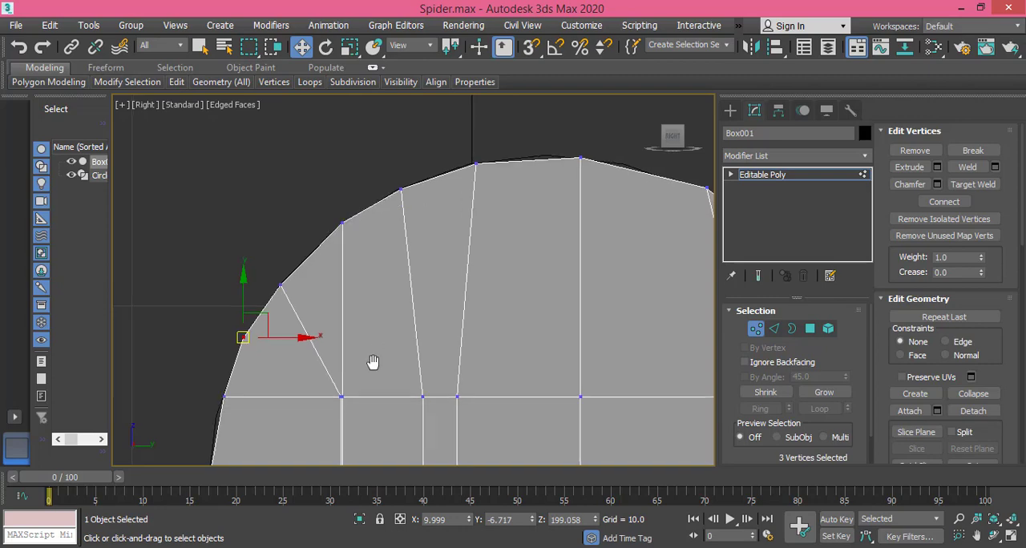
{"action": "middle_click_drag", "start_coordinate": [373, 362], "coordinate": [265, 377]}
{"action": "scroll", "coordinate": [501, 340], "scroll_direction": "down", "scroll_amount": 2}
{"action": "middle_click_drag", "start_coordinate": [450, 414], "coordinate": [445, 240]}
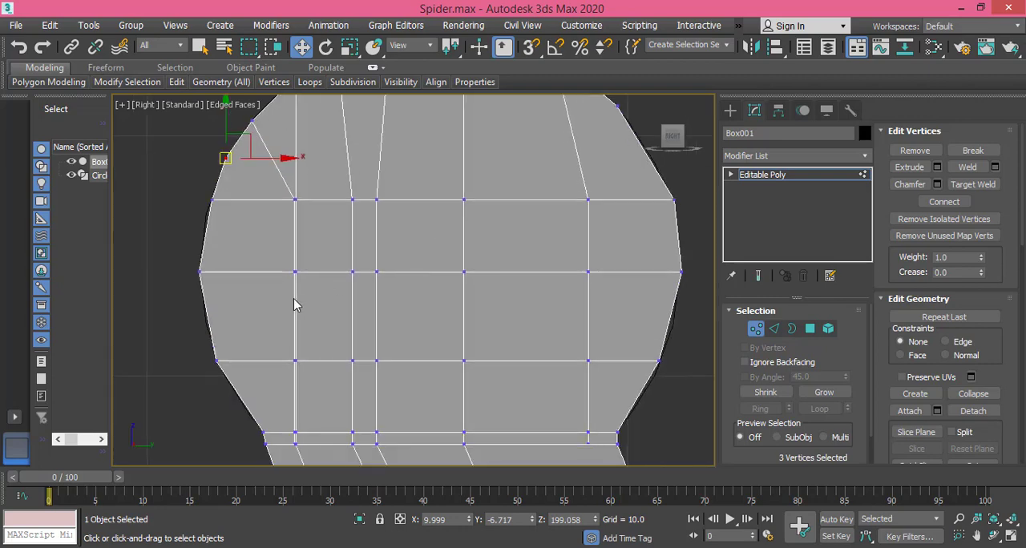
{"action": "middle_click_drag", "start_coordinate": [489, 363], "coordinate": [515, 427]}
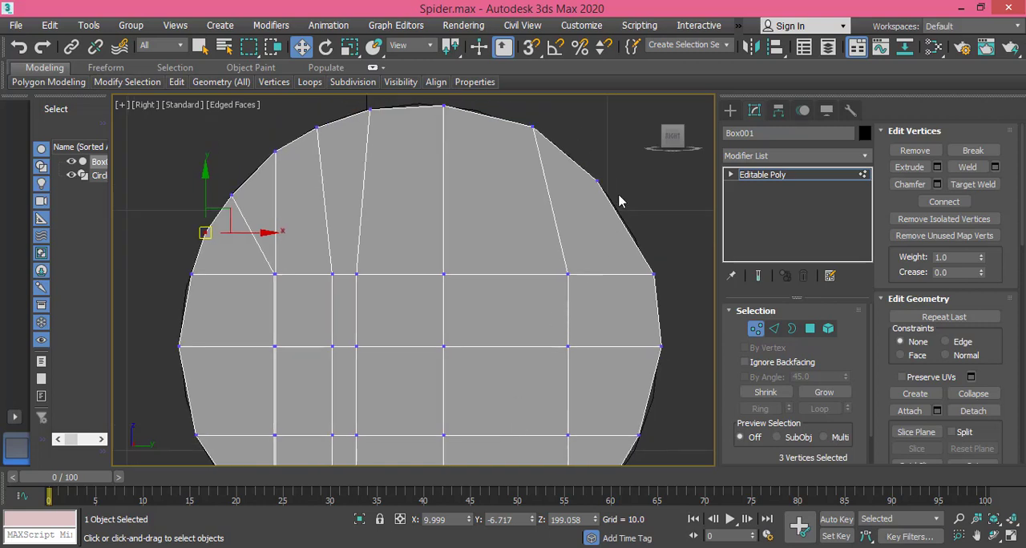
{"action": "scroll", "coordinate": [467, 242], "scroll_direction": "down", "scroll_amount": 2}
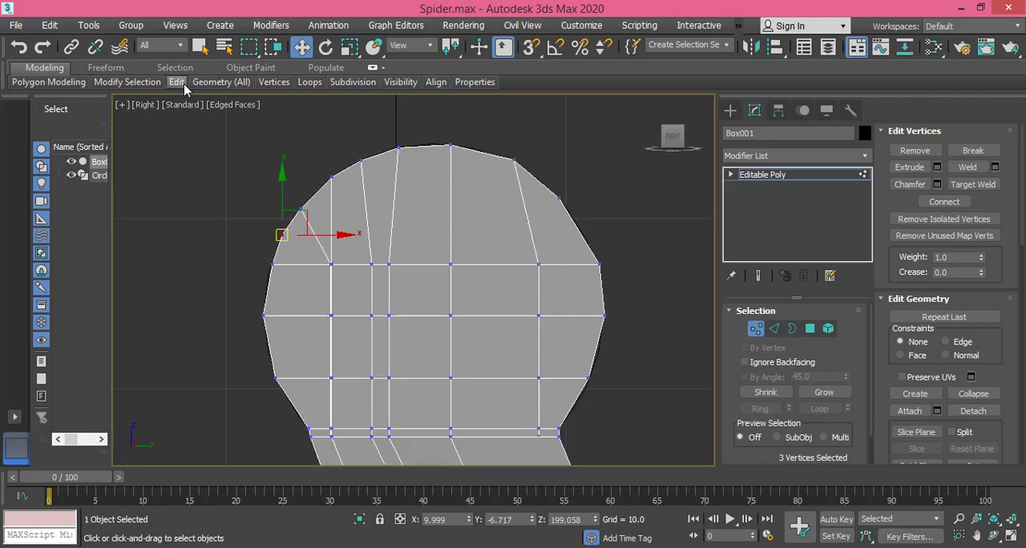
Step: Add two Swift Loops across the joint, one through the upper arch and one just below the widest row at about Z 192.36
{"action": "mouse_move", "coordinate": [221, 82]}
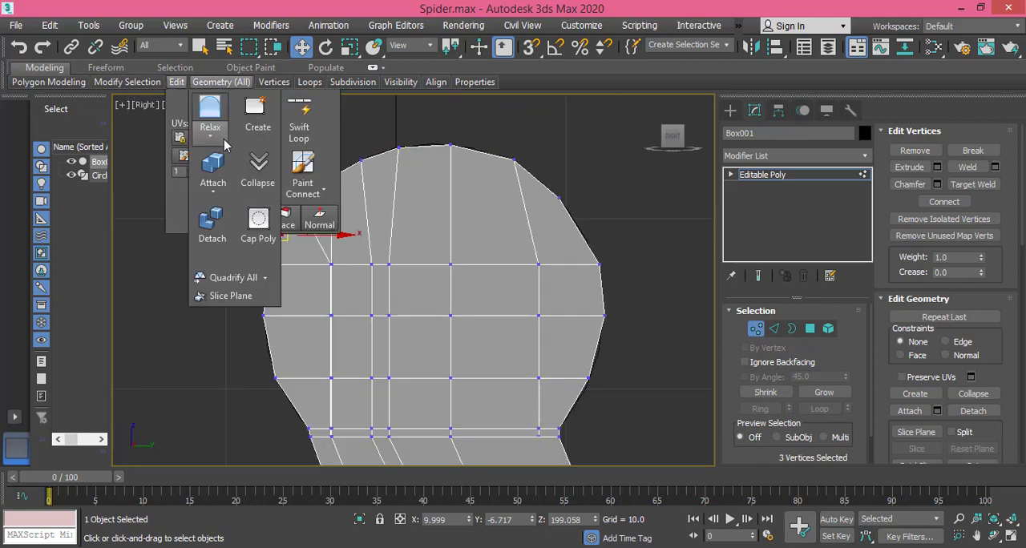
{"action": "left_click", "coordinate": [299, 120]}
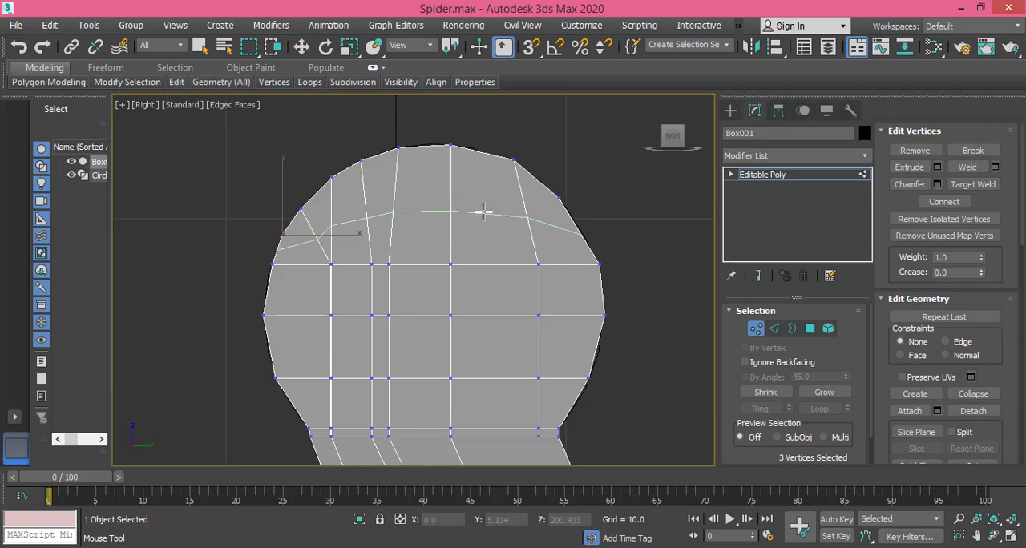
{"action": "left_click", "coordinate": [483, 210]}
{"action": "left_click", "coordinate": [589, 347]}
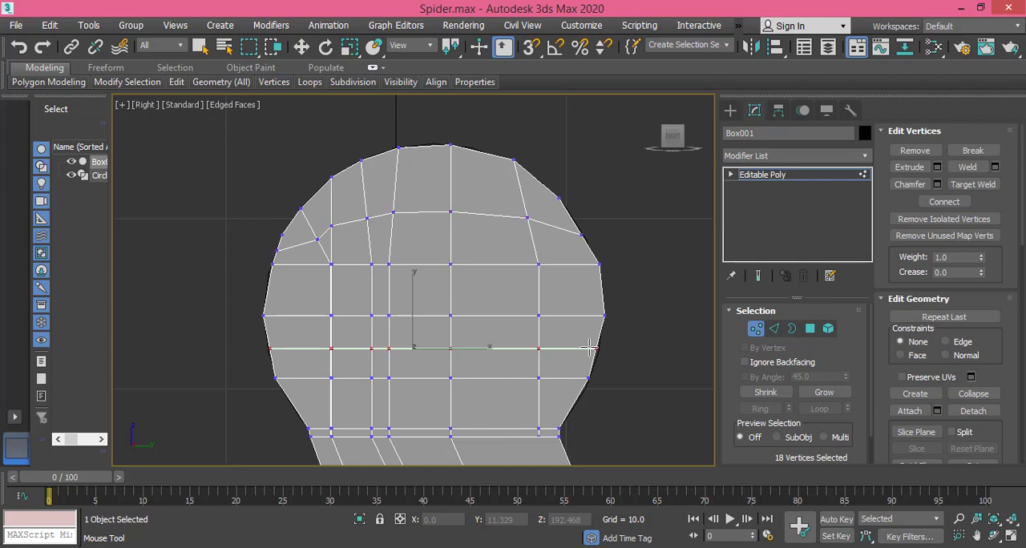
Step: Move the lower new loop's end vertices out to the circle, to about Y 11.95 on the right and Y -7.614 on the left
{"action": "key", "text": "w"}
{"action": "scroll", "coordinate": [603, 363], "scroll_direction": "up", "scroll_amount": 5}
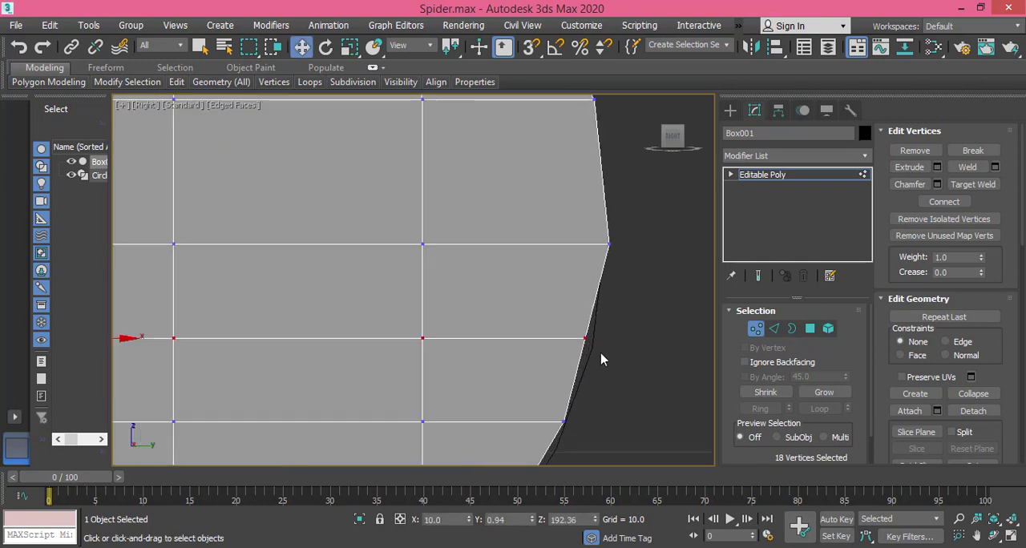
{"action": "left_click_drag", "start_coordinate": [594, 345], "coordinate": [608, 341]}
{"action": "middle_click_drag", "start_coordinate": [390, 307], "coordinate": [567, 307]}
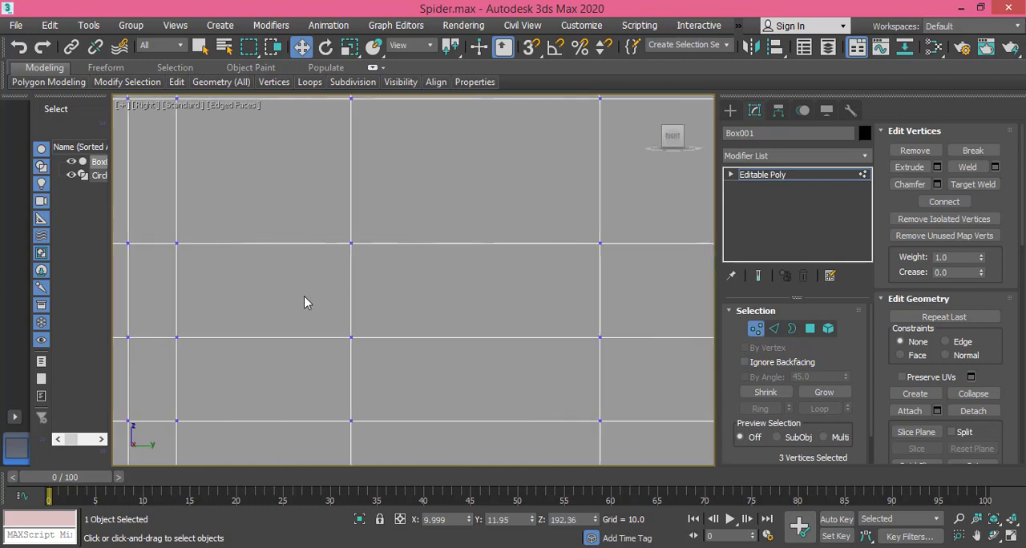
{"action": "scroll", "coordinate": [274, 295], "scroll_direction": "down", "scroll_amount": 2}
{"action": "middle_click_drag", "start_coordinate": [259, 311], "coordinate": [439, 334]}
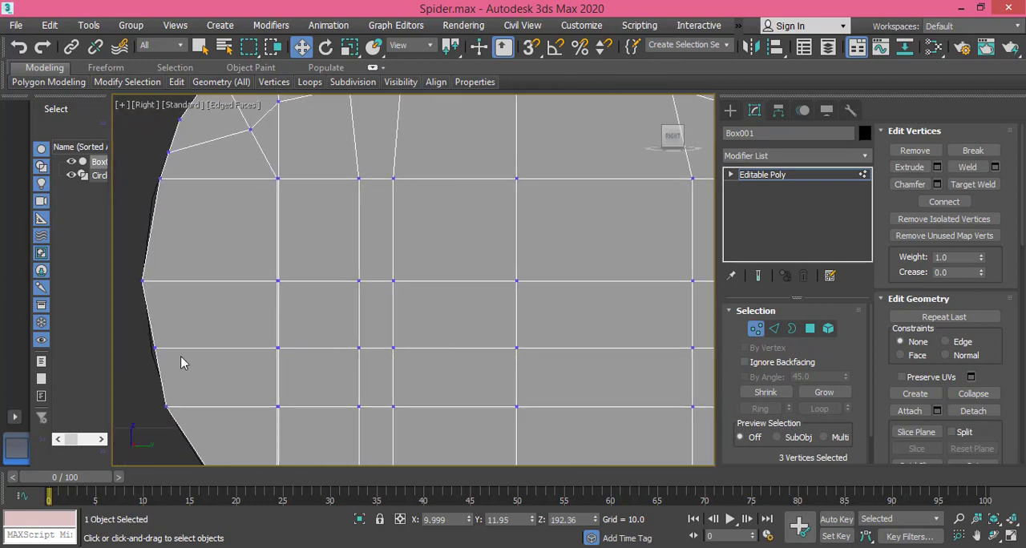
{"action": "middle_click_drag", "start_coordinate": [212, 340], "coordinate": [253, 322]}
{"action": "left_click_drag", "start_coordinate": [225, 328], "coordinate": [233, 312]}
{"action": "middle_click_drag", "start_coordinate": [300, 314], "coordinate": [119, 484]}
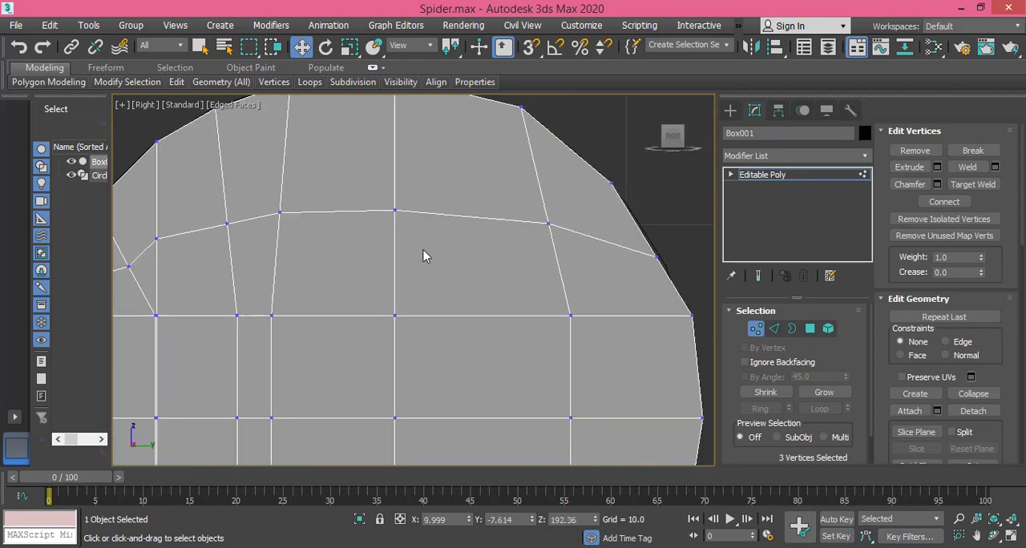
Step: Move the upper new loop's right end vertices out to the circle, to about Y 11.058, Z 199.047
{"action": "middle_click_drag", "start_coordinate": [476, 210], "coordinate": [386, 297]}
{"action": "scroll", "coordinate": [558, 328], "scroll_direction": "up", "scroll_amount": 3}
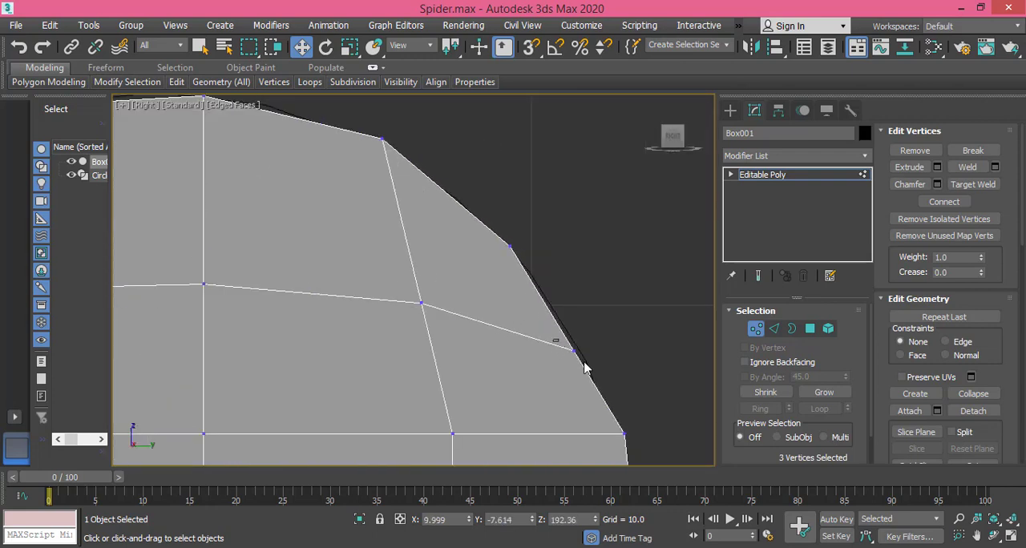
{"action": "left_click", "coordinate": [573, 350]}
{"action": "left_click_drag", "start_coordinate": [602, 352], "coordinate": [613, 352]}
{"action": "scroll", "coordinate": [316, 275], "scroll_direction": "down", "scroll_amount": 6}
{"action": "scroll", "coordinate": [317, 271], "scroll_direction": "down", "scroll_amount": 2}
Step: Lower the upper new loop's left end to about Y -7.258, Z 197.481, with the vertices below it, and nudge the leftmost vertices to Y -7.818
{"action": "middle_click_drag", "start_coordinate": [274, 299], "coordinate": [460, 262]}
{"action": "scroll", "coordinate": [297, 268], "scroll_direction": "up", "scroll_amount": 4}
{"action": "scroll", "coordinate": [334, 294], "scroll_direction": "up", "scroll_amount": 2}
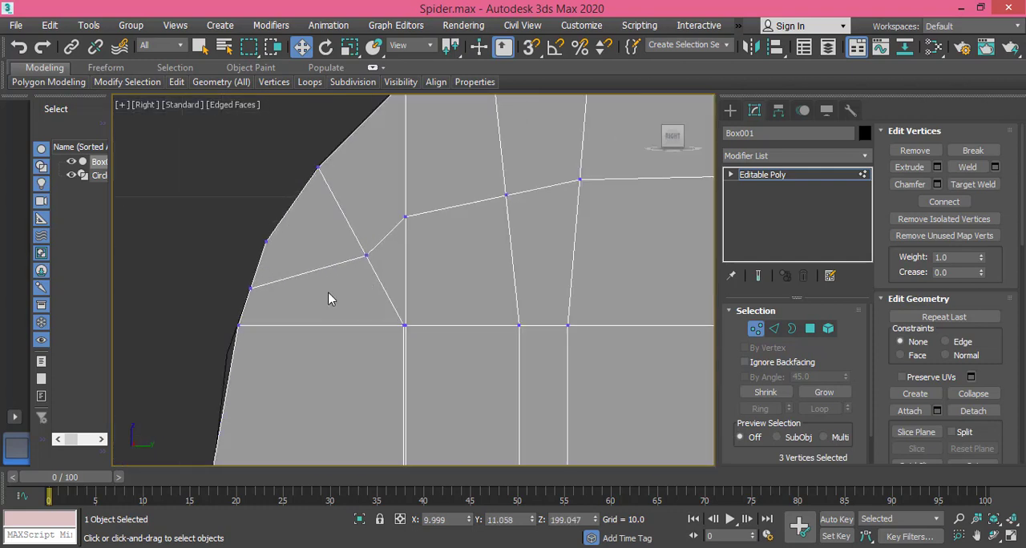
{"action": "left_click", "coordinate": [237, 326]}
{"action": "left_click_drag", "start_coordinate": [237, 325], "coordinate": [266, 373]}
{"action": "left_click_drag", "start_coordinate": [251, 287], "coordinate": [241, 320]}
{"action": "scroll", "coordinate": [280, 344], "scroll_direction": "down", "scroll_amount": 3}
{"action": "middle_click_drag", "start_coordinate": [291, 412], "coordinate": [258, 299]}
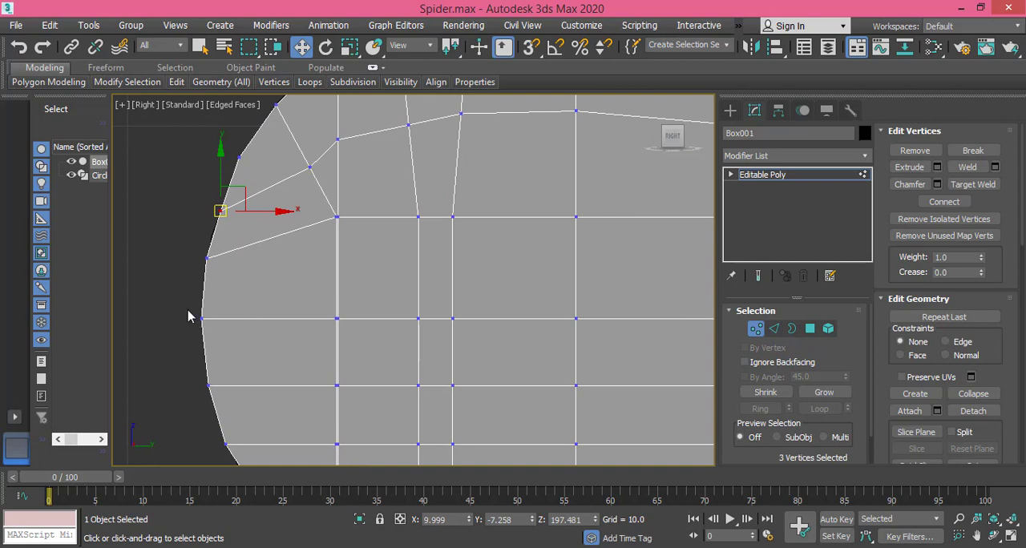
{"action": "left_click_drag", "start_coordinate": [189, 311], "coordinate": [225, 321]}
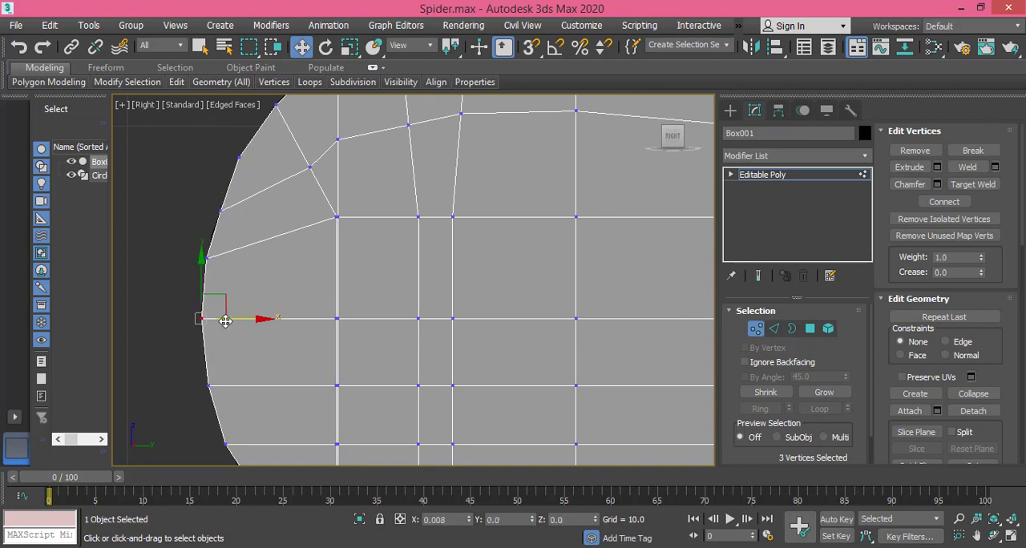
{"action": "scroll", "coordinate": [415, 323], "scroll_direction": "down", "scroll_amount": 4}
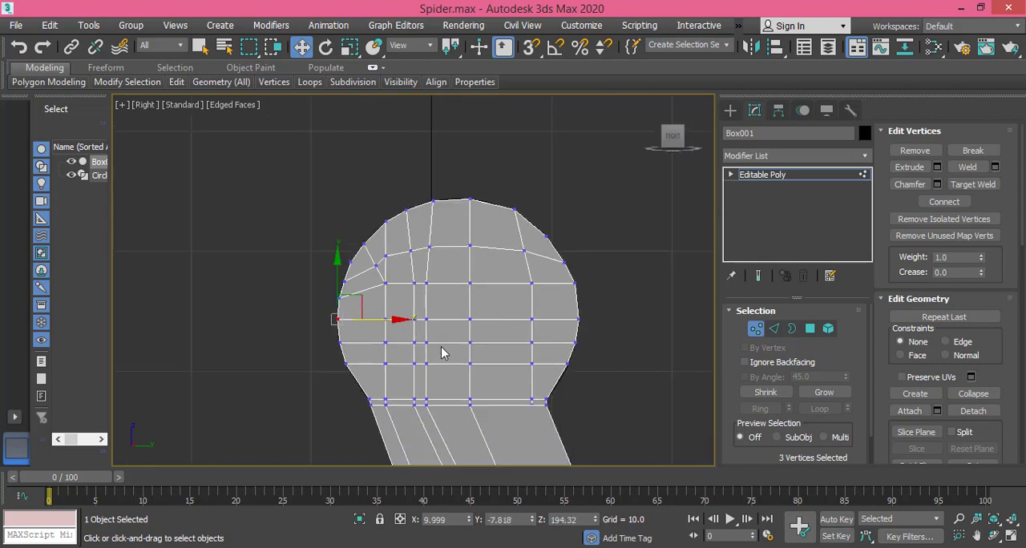
Step: Try to cut an edge across the joint's upper surface between the two opposite topmost rim vertices, seen from above
{"action": "middle_click_drag", "start_coordinate": [432, 339], "coordinate": [369, 268]}
{"action": "scroll", "coordinate": [391, 298], "scroll_direction": "down", "scroll_amount": 3}
{"action": "middle_click_drag", "start_coordinate": [412, 339], "coordinate": [388, 360]}
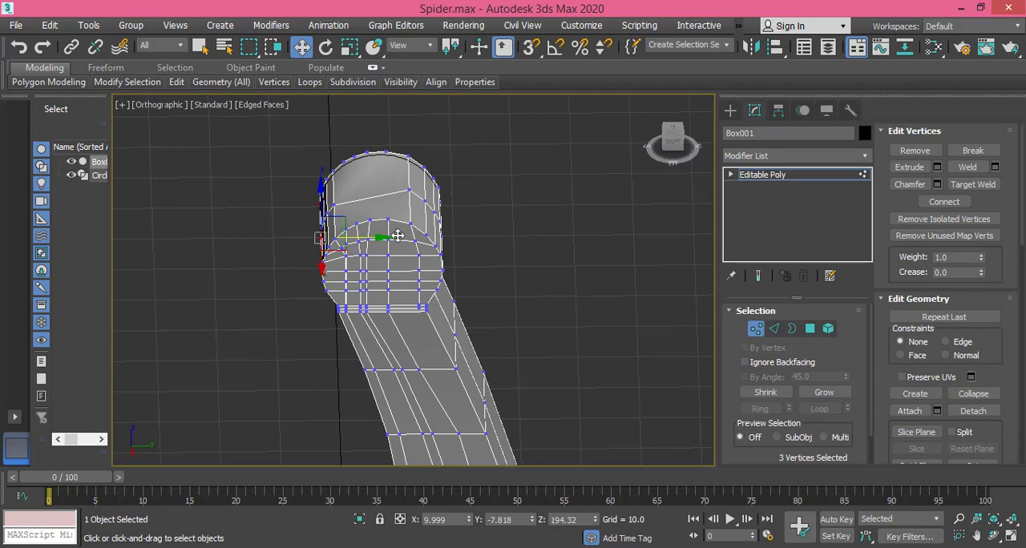
{"action": "left_click", "coordinate": [672, 132]}
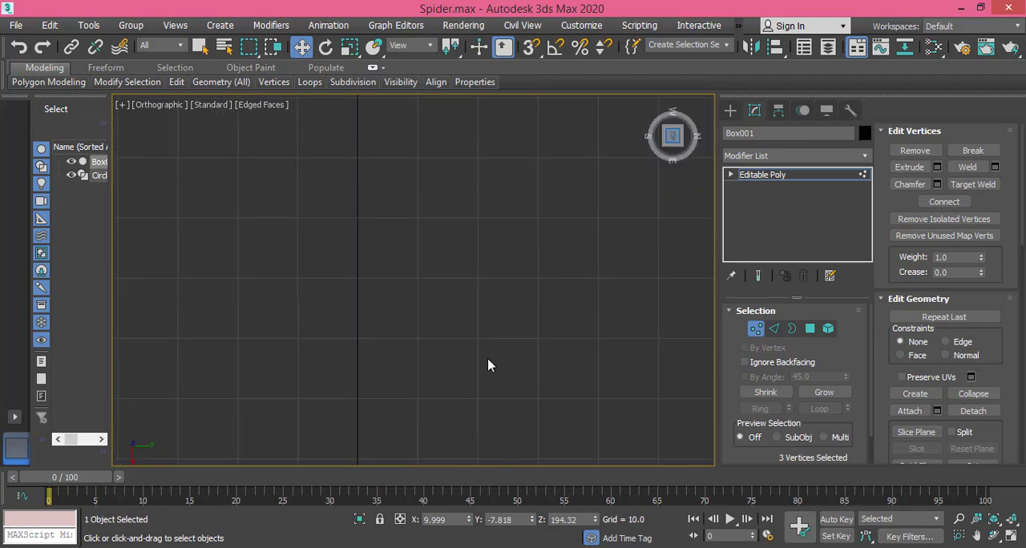
{"action": "middle_click_drag", "start_coordinate": [487, 364], "coordinate": [437, 105]}
{"action": "scroll", "coordinate": [456, 325], "scroll_direction": "down", "scroll_amount": 1}
{"action": "scroll", "coordinate": [439, 363], "scroll_direction": "up", "scroll_amount": 4}
{"action": "middle_click_drag", "start_coordinate": [438, 364], "coordinate": [458, 323]}
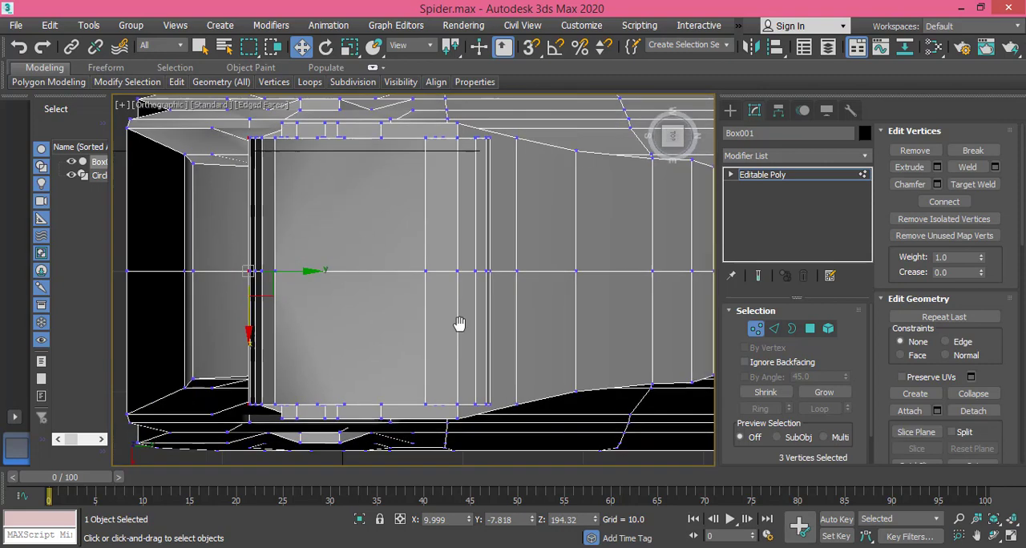
{"action": "right_click", "coordinate": [437, 322]}
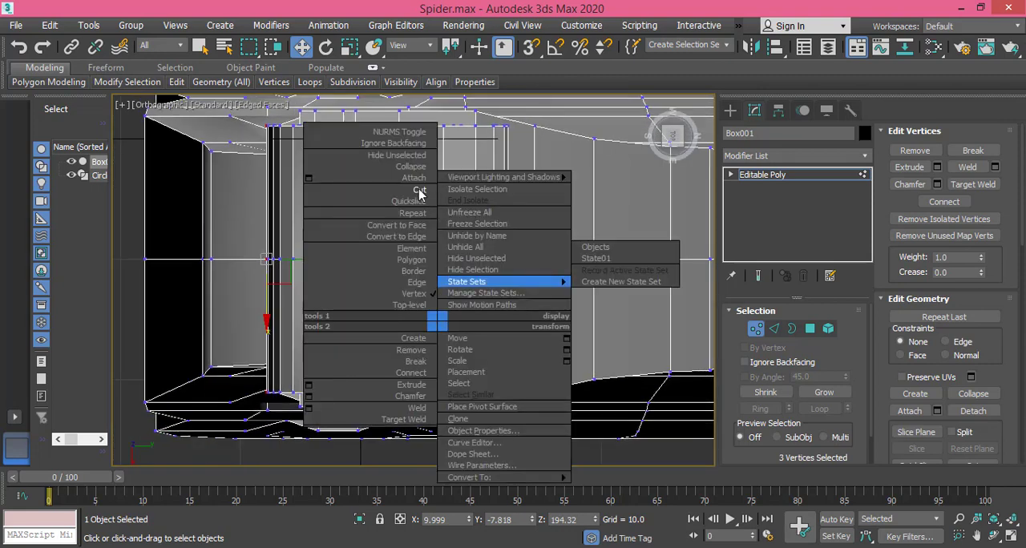
{"action": "left_click", "coordinate": [418, 189]}
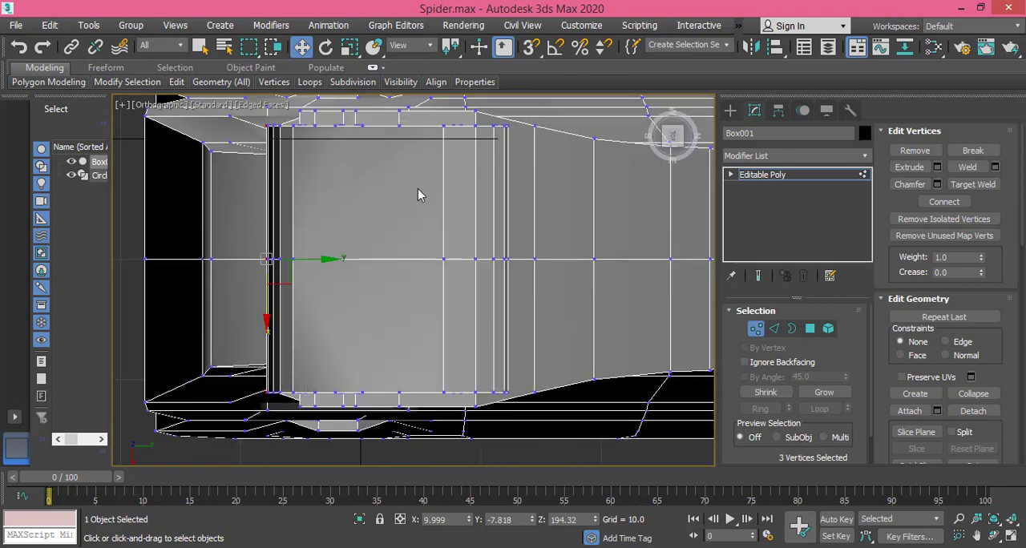
{"action": "left_click", "coordinate": [399, 126]}
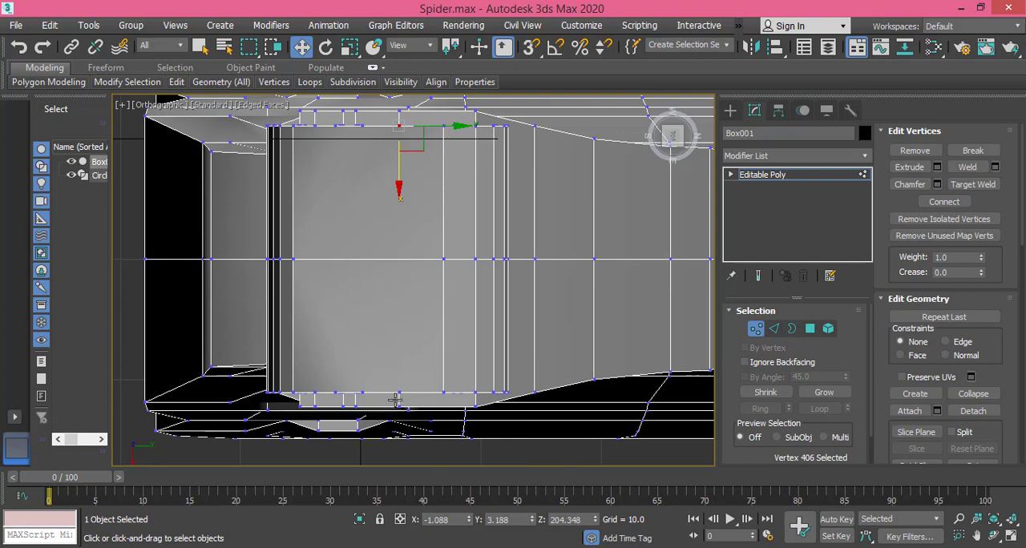
{"action": "left_click", "coordinate": [399, 392]}
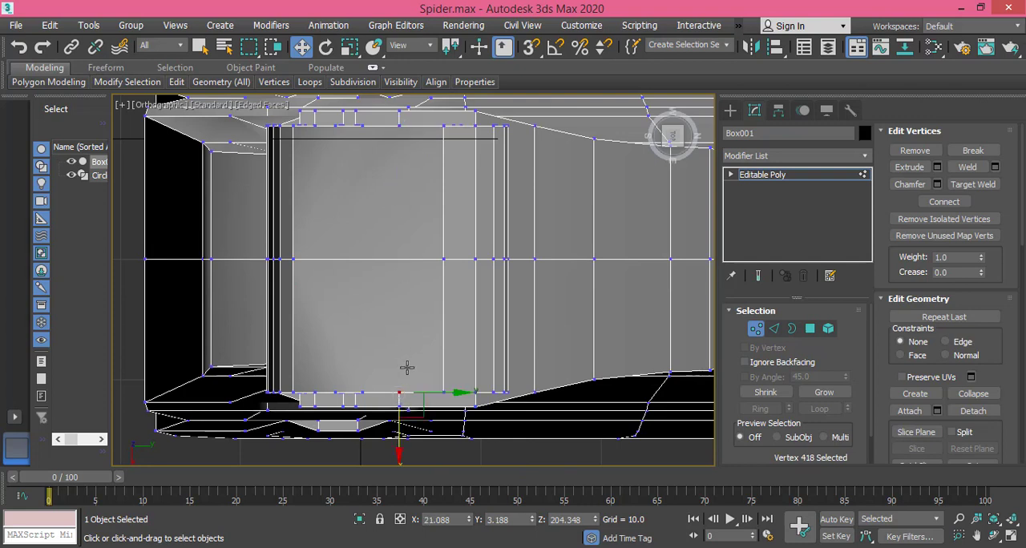
Step: Cut an edge across the joint's curved upper surface from the far rim vertex through the middle edge to the opposite rim vertex
{"action": "middle_click_drag", "start_coordinate": [407, 366], "coordinate": [425, 329], "text": "alt"}
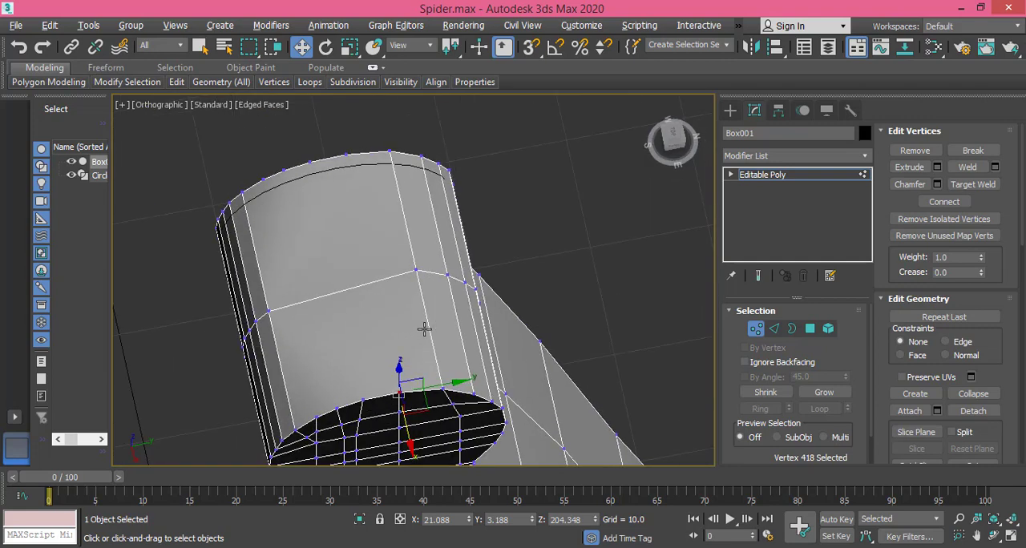
{"action": "scroll", "coordinate": [406, 389], "scroll_direction": "up", "scroll_amount": 2}
{"action": "right_click", "coordinate": [394, 390]}
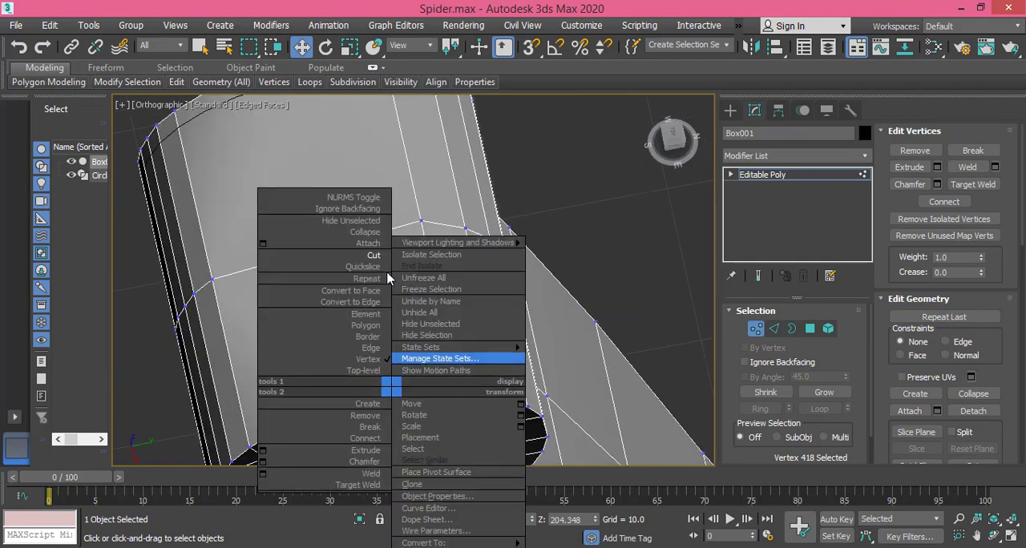
{"action": "left_click", "coordinate": [375, 254]}
{"action": "middle_click_drag", "start_coordinate": [408, 306], "coordinate": [378, 231], "text": "alt"}
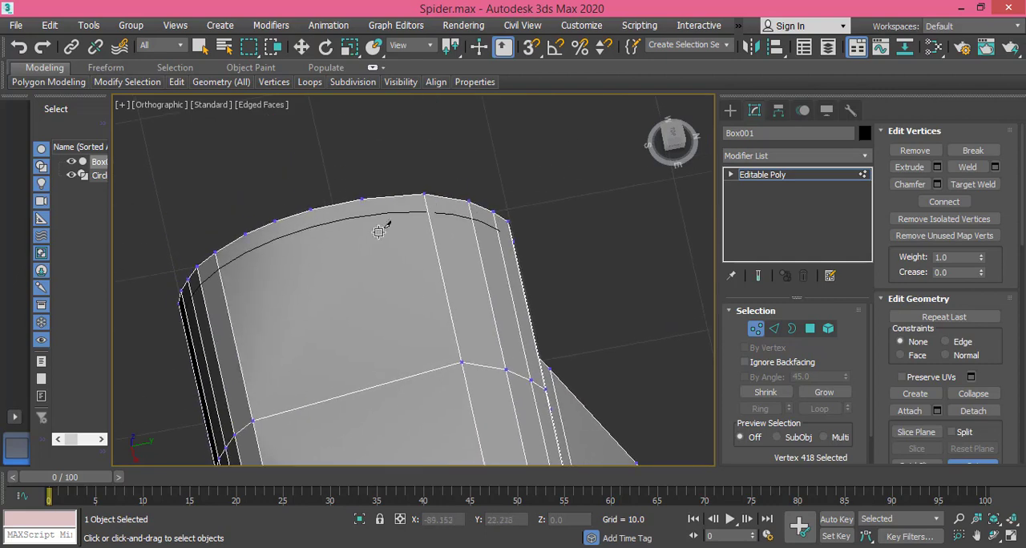
{"action": "left_click", "coordinate": [363, 199]}
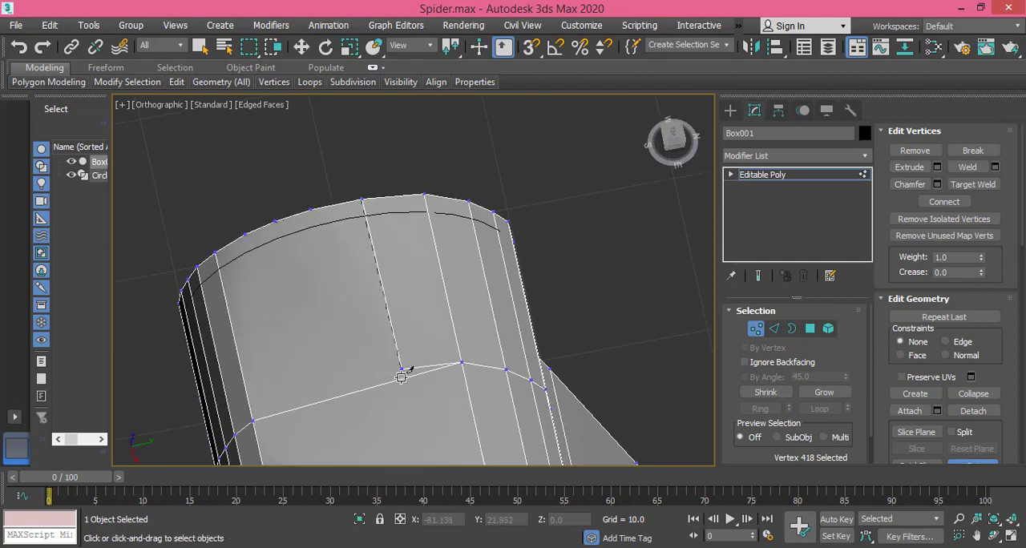
{"action": "scroll", "coordinate": [412, 325], "scroll_direction": "down", "scroll_amount": 2}
{"action": "middle_click_drag", "start_coordinate": [412, 323], "coordinate": [410, 201]}
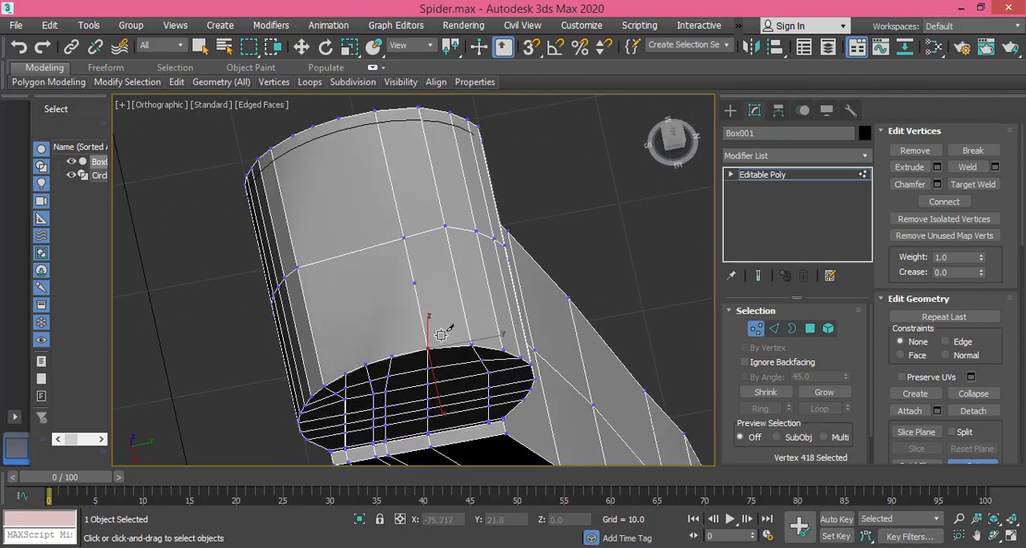
Step: Cut three more edges across the curved surface, connecting the remaining opposite rim vertices left of the first cut
{"action": "left_click", "coordinate": [394, 352]}
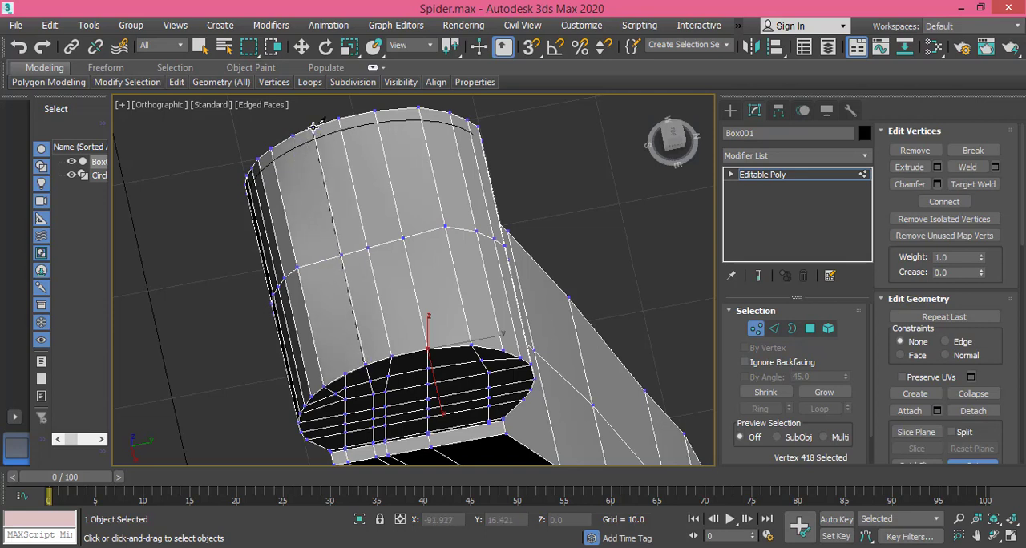
{"action": "left_click", "coordinate": [345, 375]}
{"action": "left_click", "coordinate": [294, 139]}
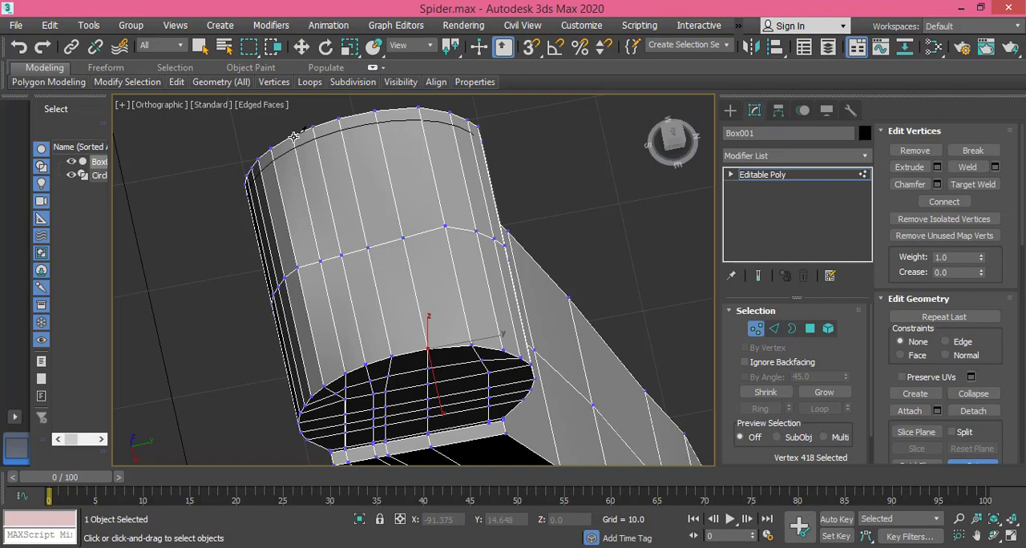
Step: In a wireframe right view, raise the first cut's middle vertex onto the circular outline at about Y 3.343, Z 204.303
{"action": "middle_click_drag", "start_coordinate": [422, 239], "coordinate": [419, 224]}
{"action": "middle_click_drag", "start_coordinate": [391, 256], "coordinate": [380, 172], "text": "alt"}
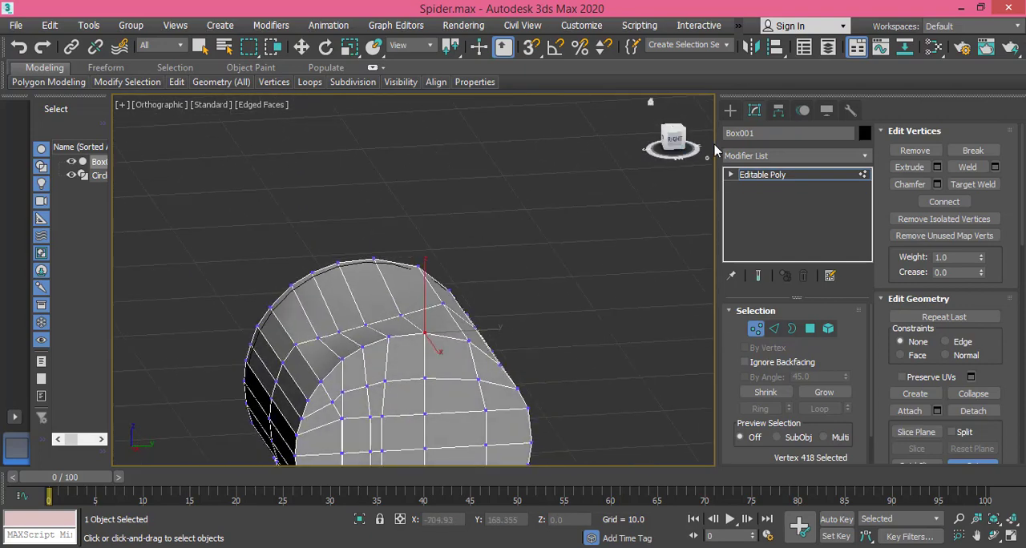
{"action": "left_click", "coordinate": [675, 140]}
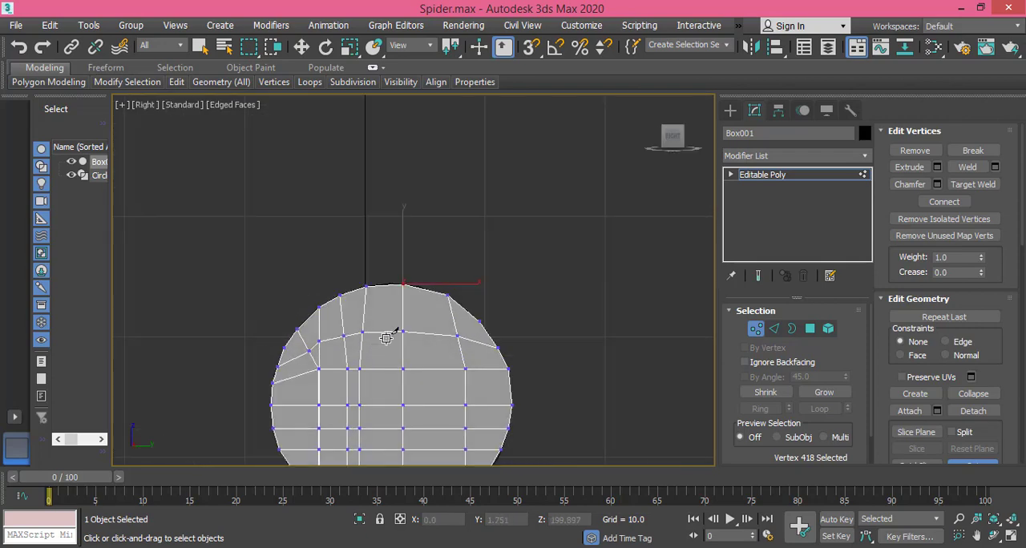
{"action": "key", "text": "F3"}
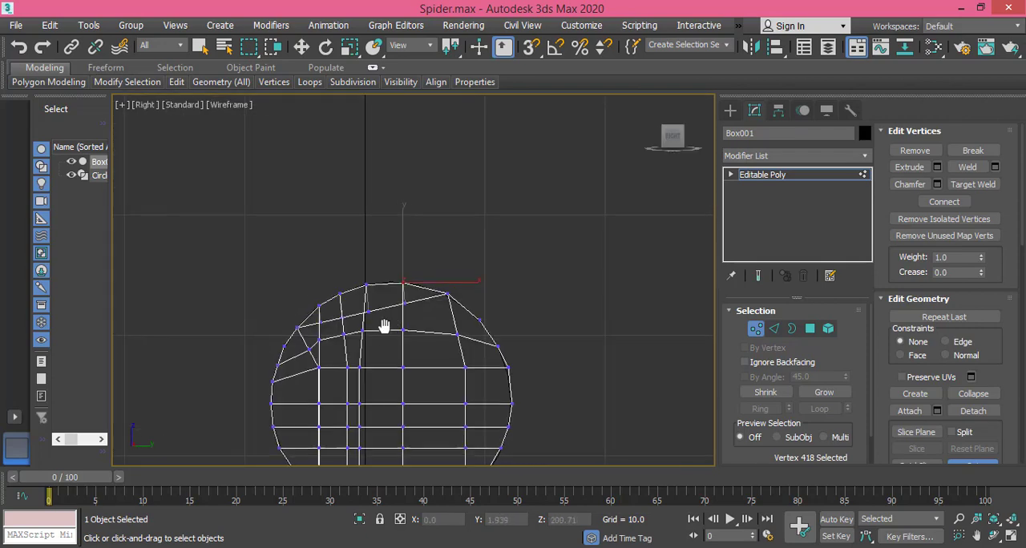
{"action": "scroll", "coordinate": [386, 320], "scroll_direction": "up", "scroll_amount": 6}
{"action": "key", "text": "w"}
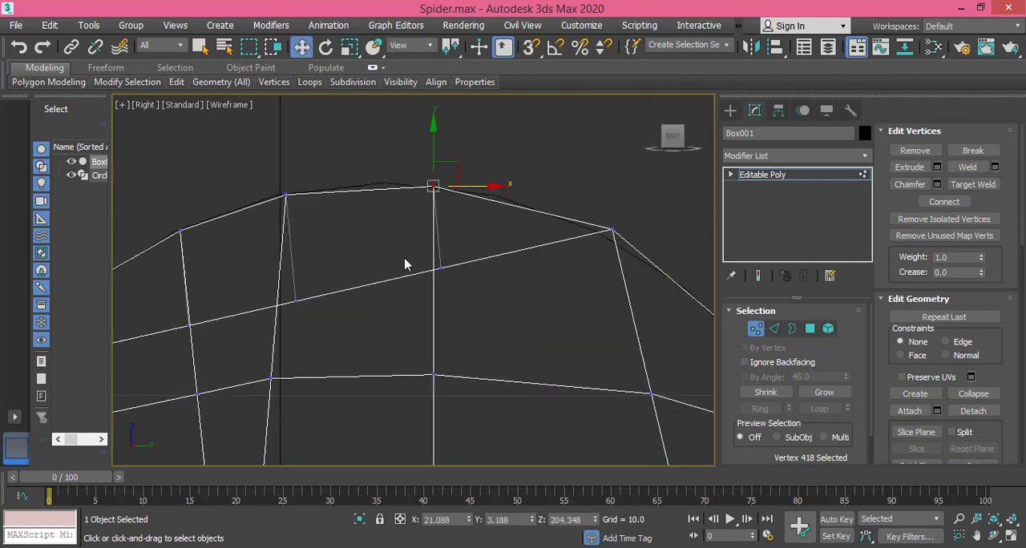
{"action": "left_click_drag", "start_coordinate": [465, 296], "coordinate": [463, 292]}
{"action": "left_click_drag", "start_coordinate": [442, 220], "coordinate": [421, 142]}
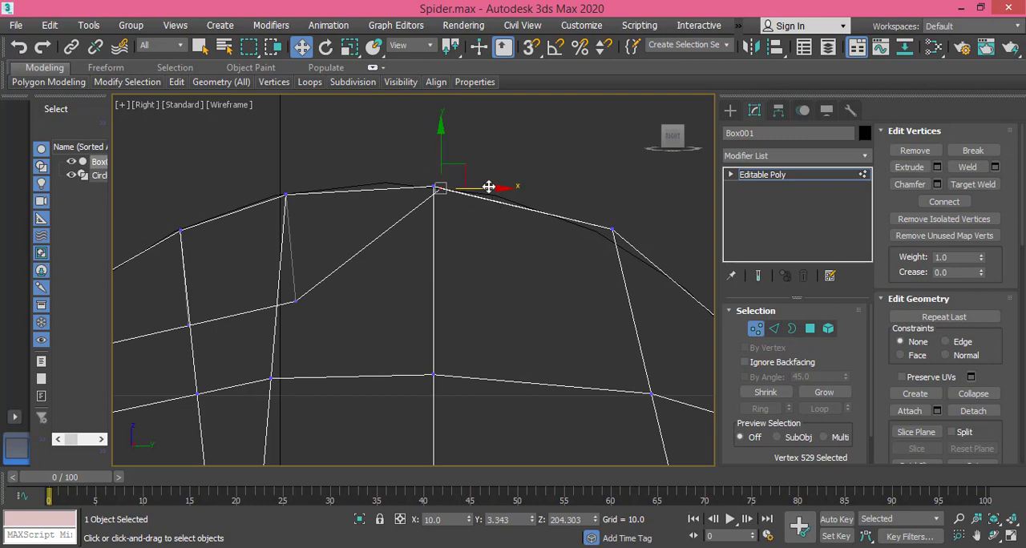
Step: Align the first cut's middle vertex with the outline's top vertex at about Y 3.186, Z 204.353
{"action": "left_click_drag", "start_coordinate": [487, 187], "coordinate": [470, 188]}
{"action": "scroll", "coordinate": [424, 192], "scroll_direction": "up", "scroll_amount": 4}
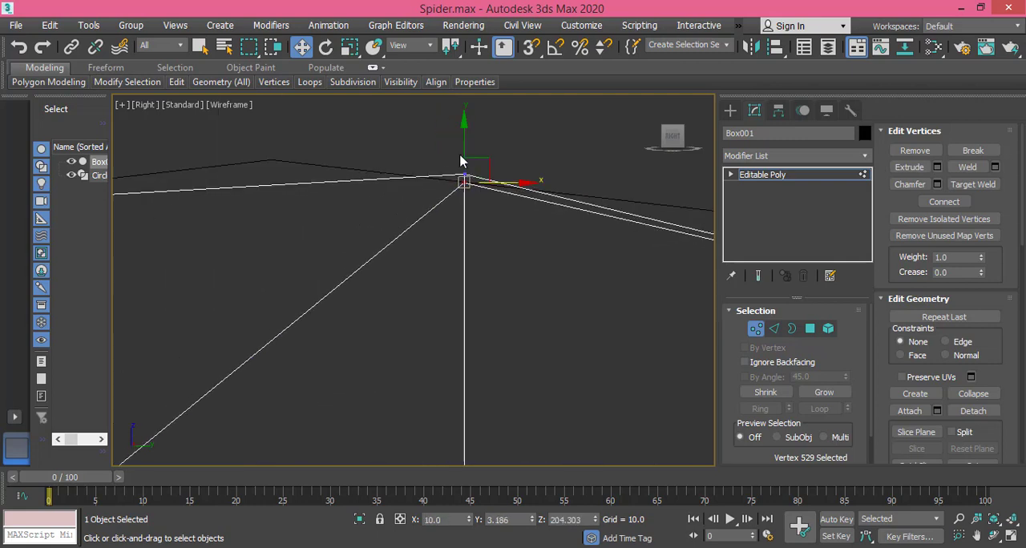
{"action": "left_click_drag", "start_coordinate": [461, 139], "coordinate": [464, 128]}
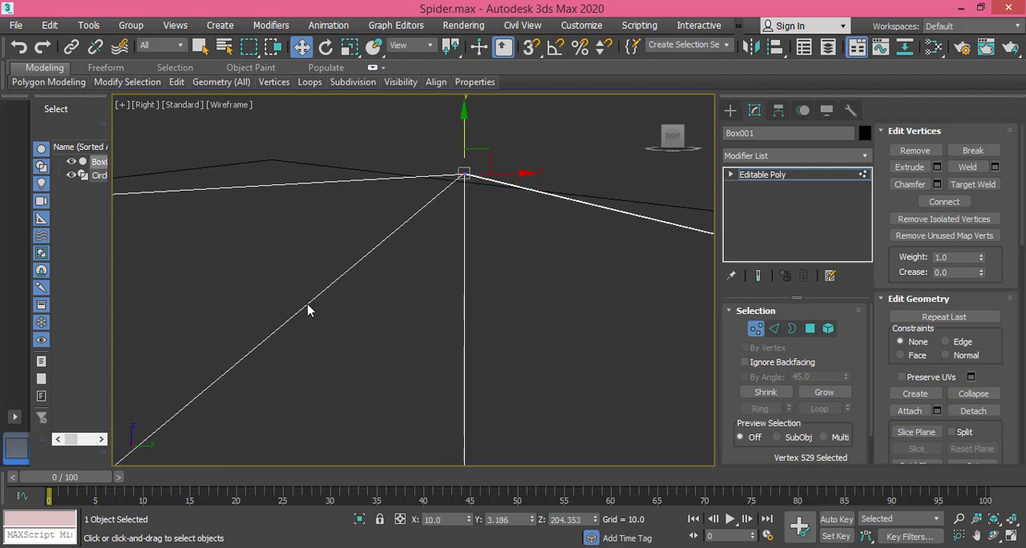
Step: Raise the second cut's middle vertex onto the circular outline and align it with the nearest rim vertex, just below Z 204.212
{"action": "scroll", "coordinate": [270, 343], "scroll_direction": "down", "scroll_amount": 3}
{"action": "middle_click_drag", "start_coordinate": [254, 364], "coordinate": [467, 293]}
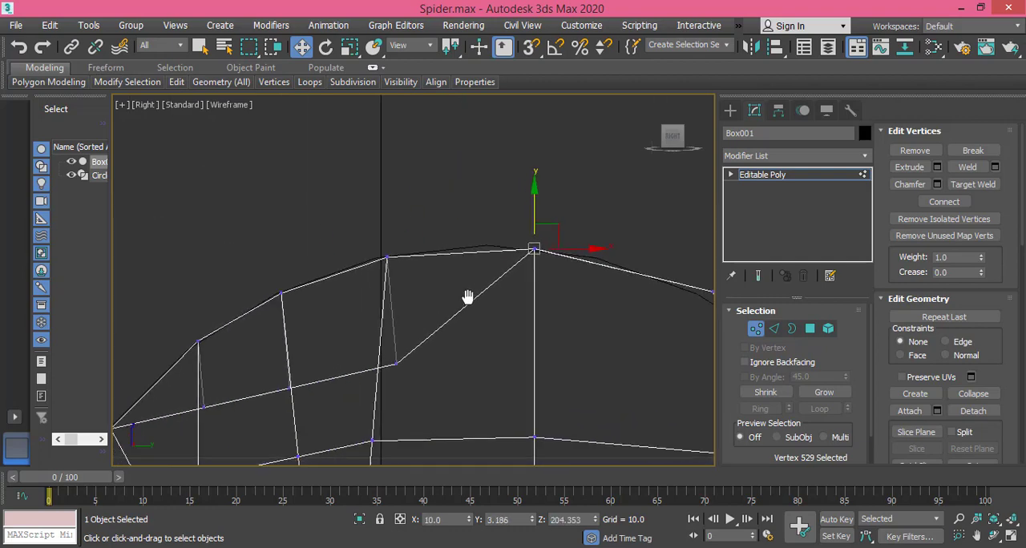
{"action": "scroll", "coordinate": [404, 341], "scroll_direction": "up", "scroll_amount": 4}
{"action": "left_click", "coordinate": [404, 351]}
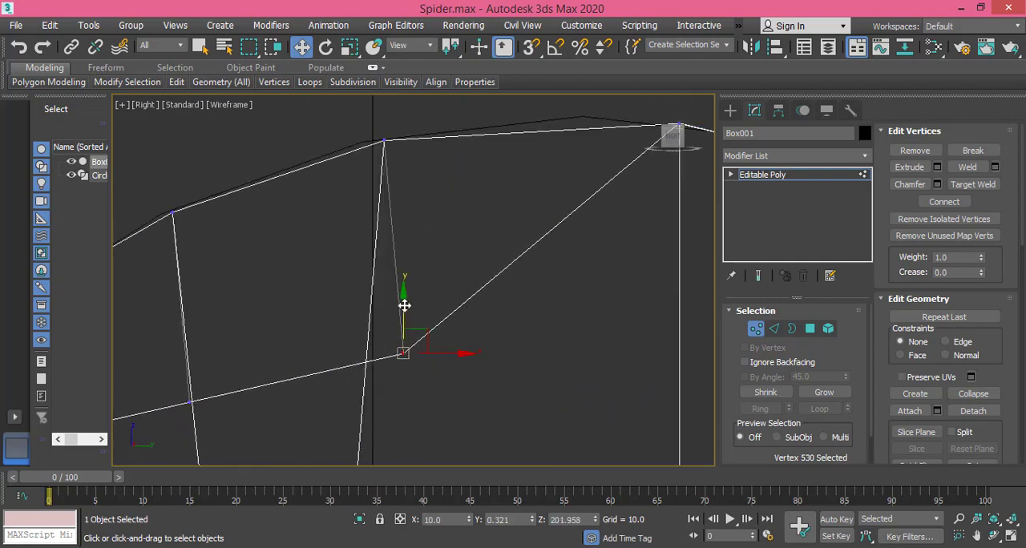
{"action": "left_click_drag", "start_coordinate": [404, 306], "coordinate": [373, 89]}
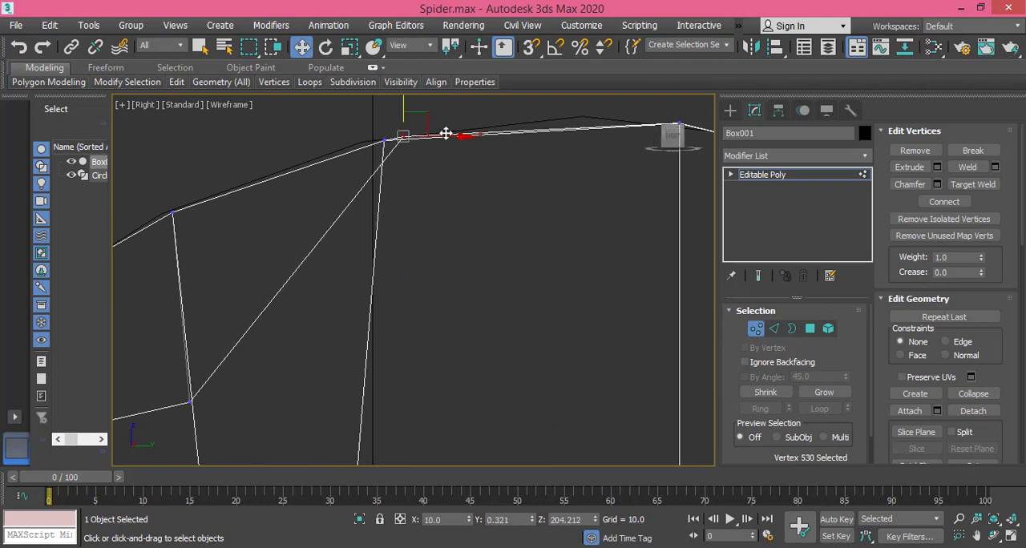
{"action": "left_click_drag", "start_coordinate": [445, 135], "coordinate": [426, 142]}
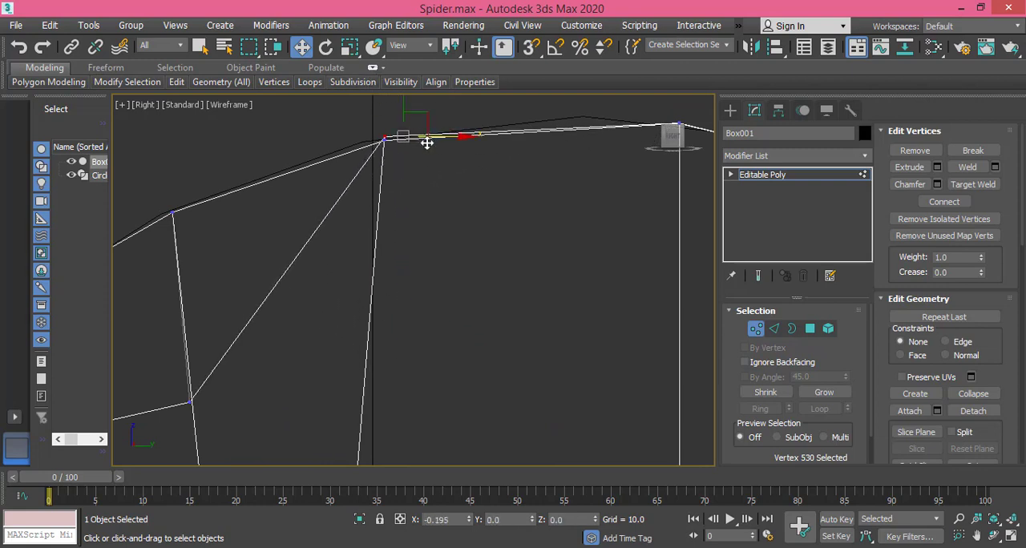
{"action": "left_click_drag", "start_coordinate": [385, 107], "coordinate": [390, 112]}
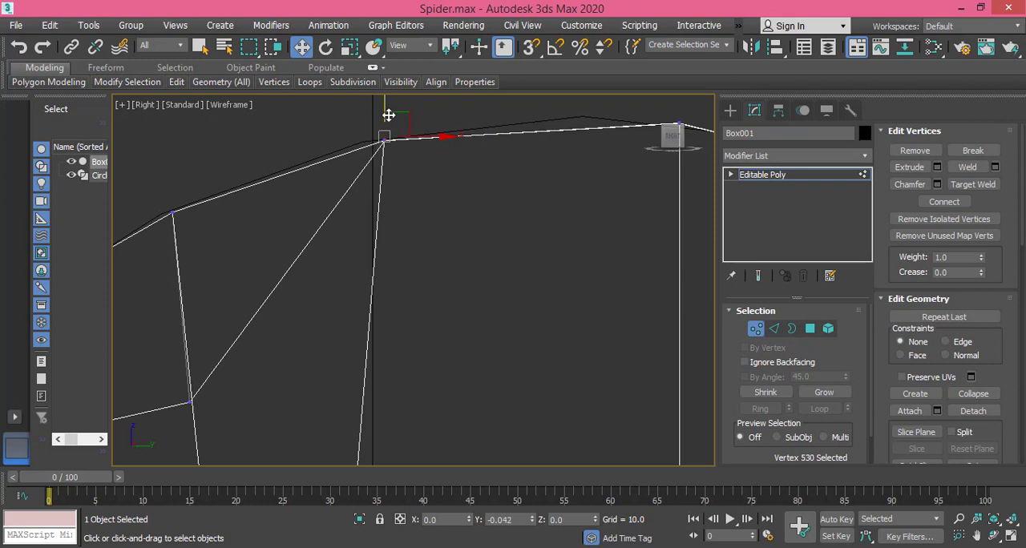
Step: Raise the third cut's middle vertex onto its matching rim vertex at about Y -2.087, Z 203.429
{"action": "middle_click_drag", "start_coordinate": [348, 311], "coordinate": [335, 289]}
{"action": "left_click_drag", "start_coordinate": [307, 349], "coordinate": [307, 348]}
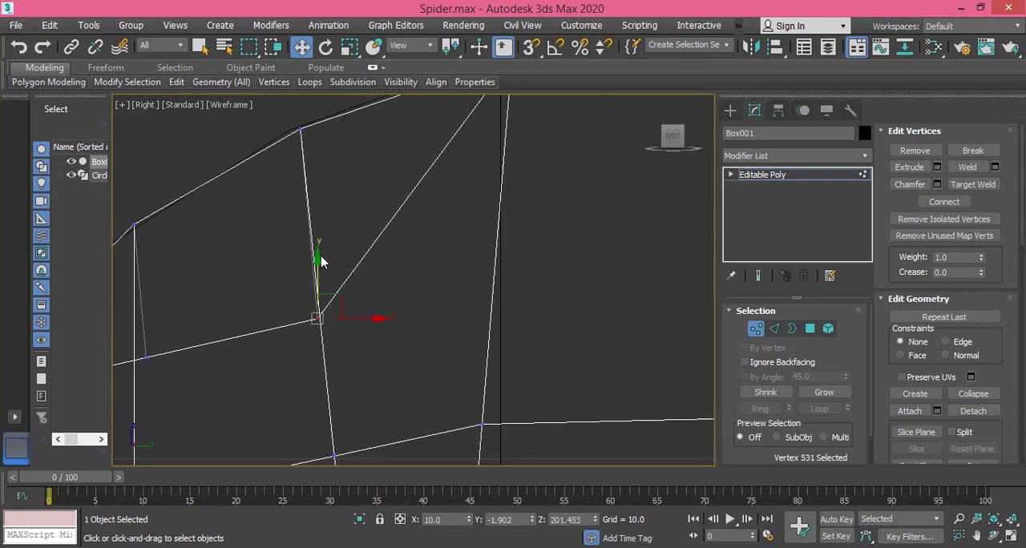
{"action": "left_click_drag", "start_coordinate": [317, 226], "coordinate": [317, 116]}
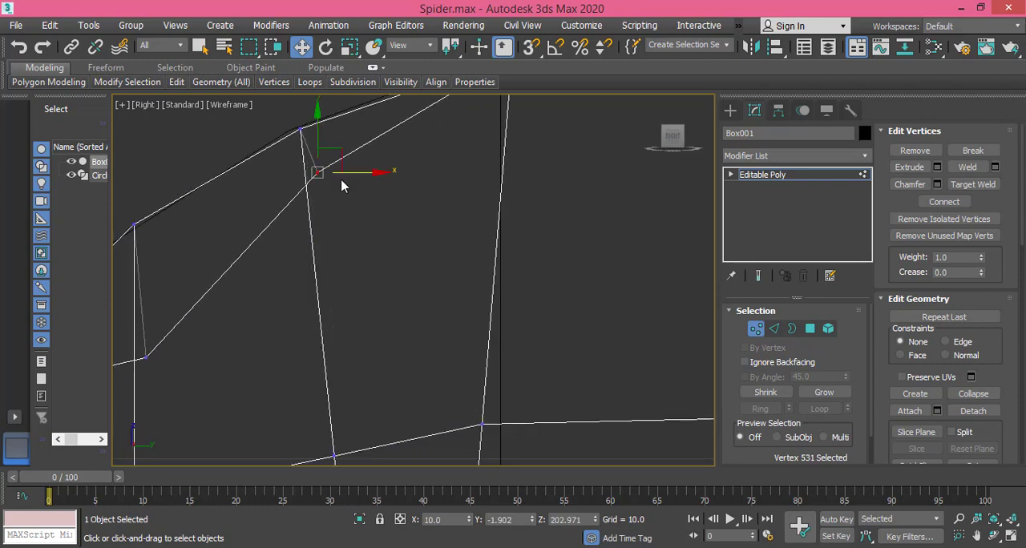
{"action": "middle_click_drag", "start_coordinate": [344, 183], "coordinate": [368, 367]}
{"action": "left_click_drag", "start_coordinate": [342, 301], "coordinate": [334, 251]}
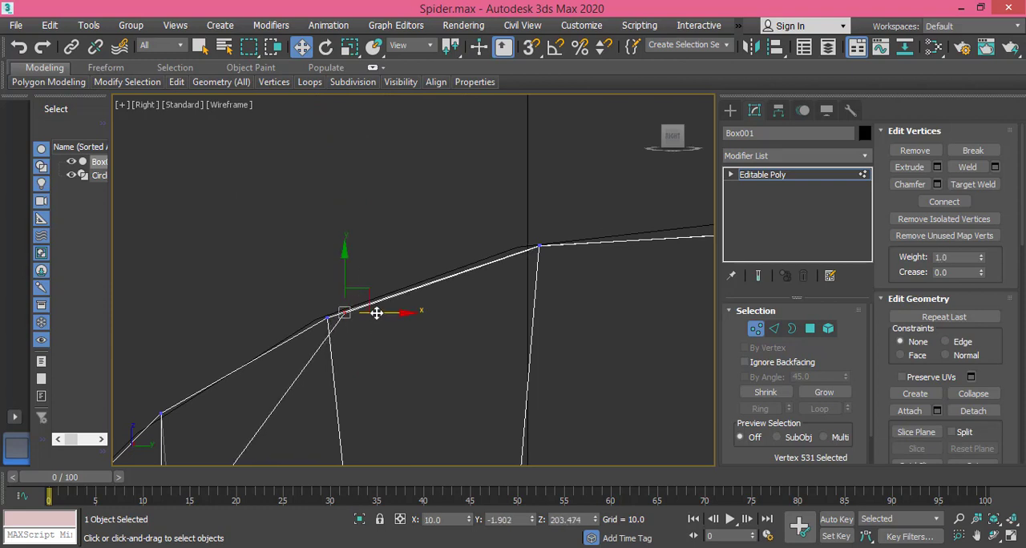
{"action": "left_click_drag", "start_coordinate": [376, 313], "coordinate": [357, 321]}
{"action": "left_click_drag", "start_coordinate": [329, 268], "coordinate": [375, 300]}
{"action": "scroll", "coordinate": [324, 322], "scroll_direction": "up", "scroll_amount": 9}
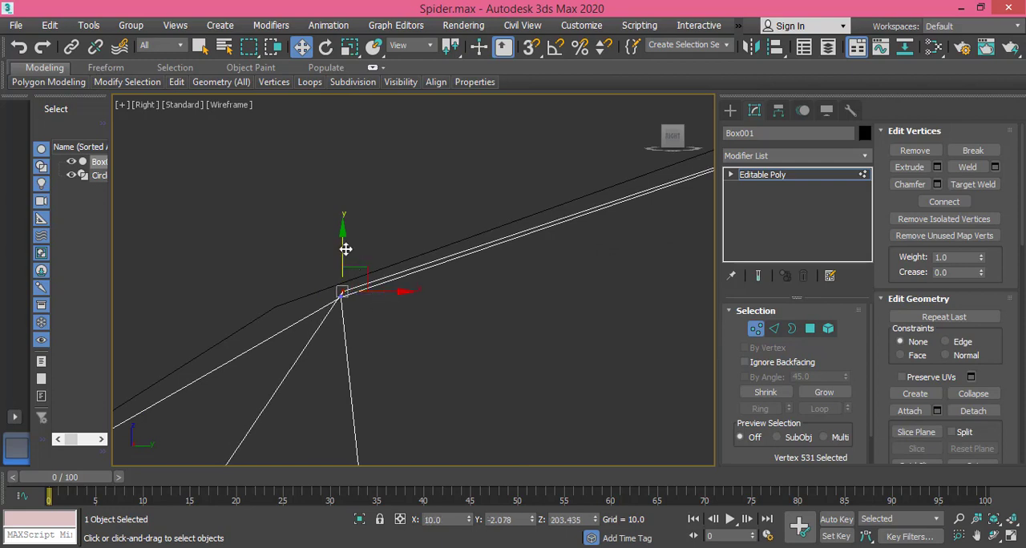
{"action": "left_click_drag", "start_coordinate": [346, 250], "coordinate": [345, 253]}
{"action": "left_click_drag", "start_coordinate": [380, 297], "coordinate": [373, 300]}
{"action": "middle_click_drag", "start_coordinate": [314, 341], "coordinate": [425, 236]}
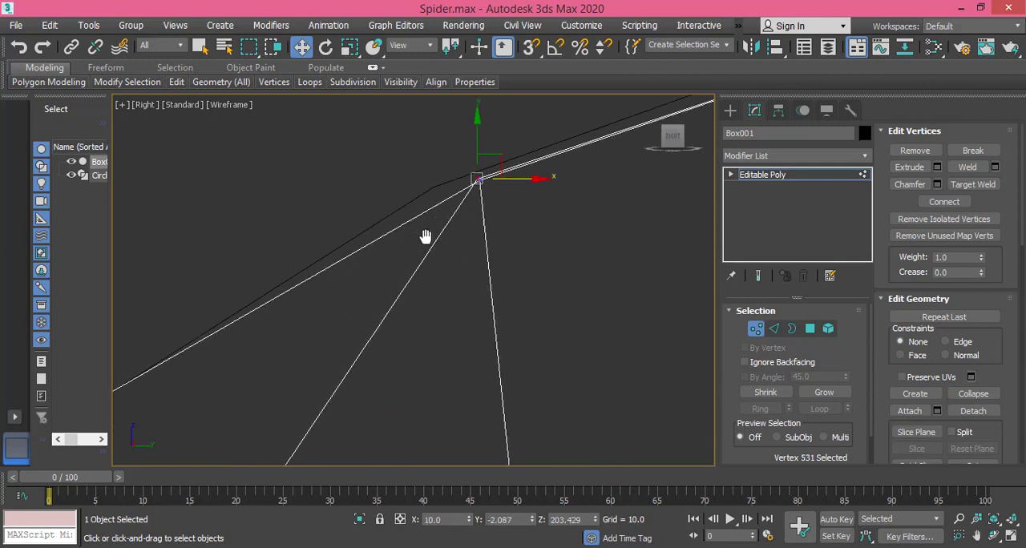
{"action": "scroll", "coordinate": [348, 339], "scroll_direction": "down", "scroll_amount": 4}
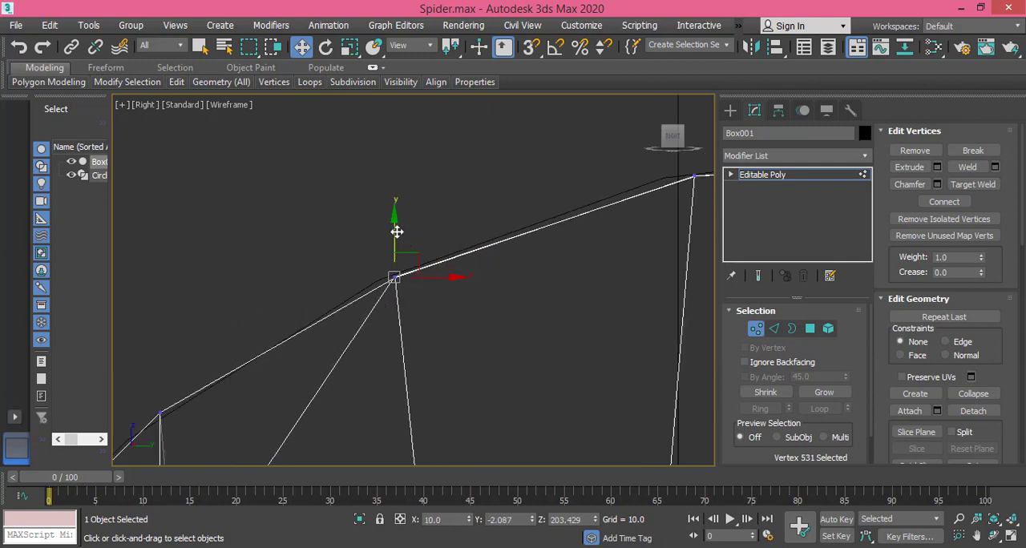
Step: Raise the fourth cut's middle vertex onto its matching rim vertex at about Y -3.811, Z 202.432
{"action": "middle_click_drag", "start_coordinate": [359, 310], "coordinate": [414, 220]}
{"action": "middle_click_drag", "start_coordinate": [326, 371], "coordinate": [383, 233]}
{"action": "left_click_drag", "start_coordinate": [294, 376], "coordinate": [294, 377]}
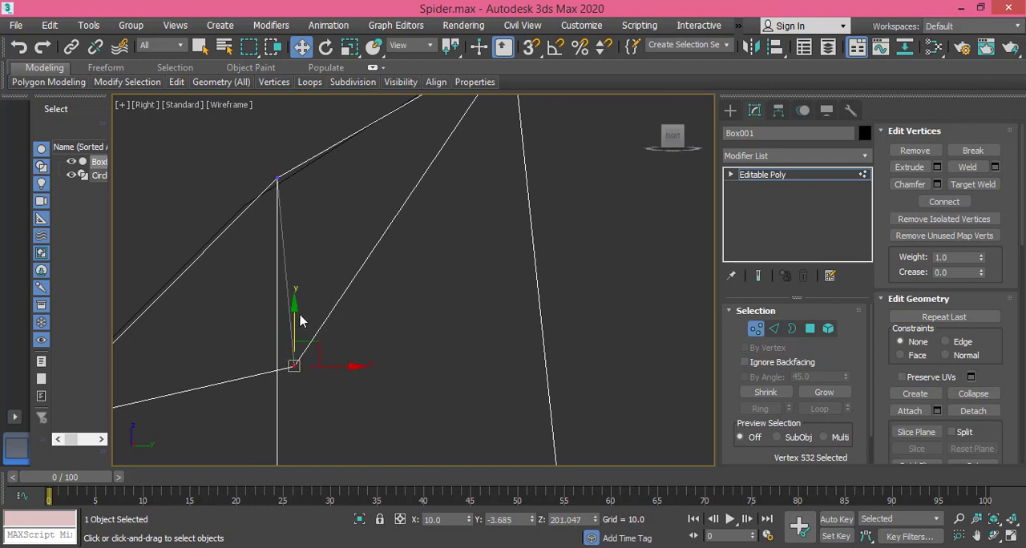
{"action": "left_click_drag", "start_coordinate": [298, 272], "coordinate": [273, 139]}
{"action": "middle_click_drag", "start_coordinate": [289, 179], "coordinate": [333, 384]}
{"action": "scroll", "coordinate": [367, 435], "scroll_direction": "up", "scroll_amount": 2}
{"action": "scroll", "coordinate": [334, 359], "scroll_direction": "up", "scroll_amount": 1}
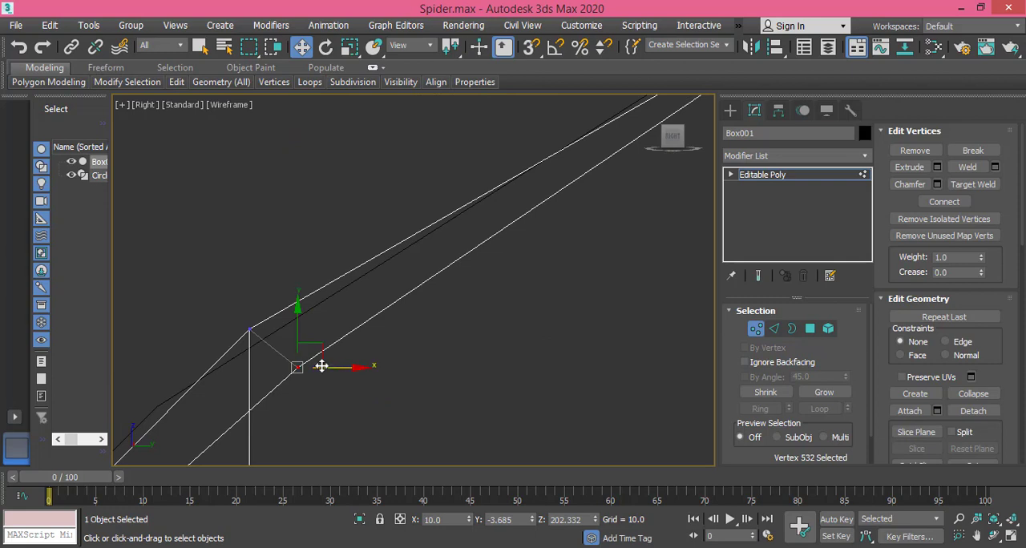
{"action": "left_click_drag", "start_coordinate": [328, 368], "coordinate": [274, 339]}
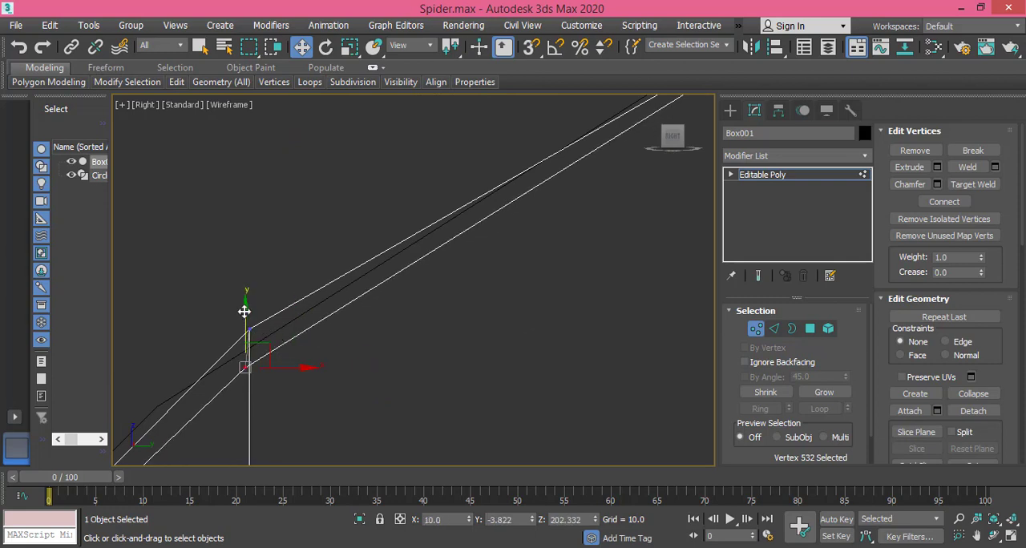
{"action": "left_click_drag", "start_coordinate": [245, 305], "coordinate": [247, 284]}
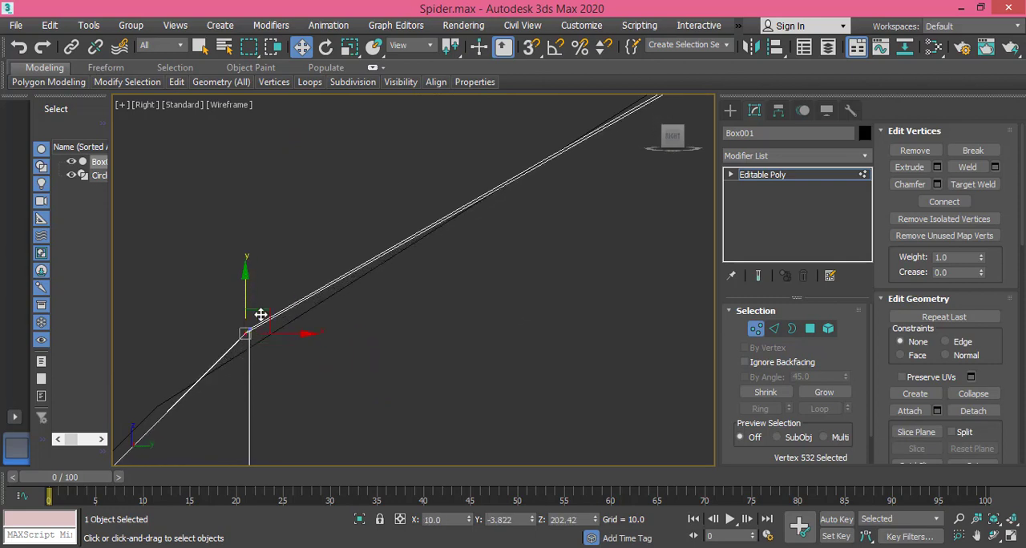
{"action": "left_click_drag", "start_coordinate": [267, 335], "coordinate": [250, 298]}
{"action": "scroll", "coordinate": [589, 232], "scroll_direction": "down", "scroll_amount": 5}
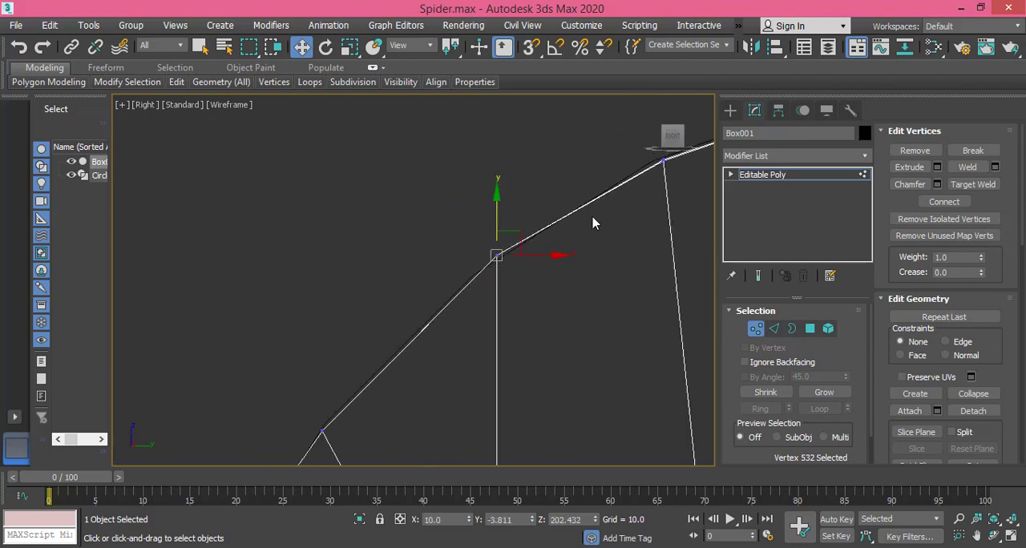
Step: Display the model shaded with edged faces and inspect the rounded joint and leg from several angles
{"action": "middle_click_drag", "start_coordinate": [593, 223], "coordinate": [430, 263], "text": "alt"}
{"action": "scroll", "coordinate": [538, 270], "scroll_direction": "down", "scroll_amount": 5}
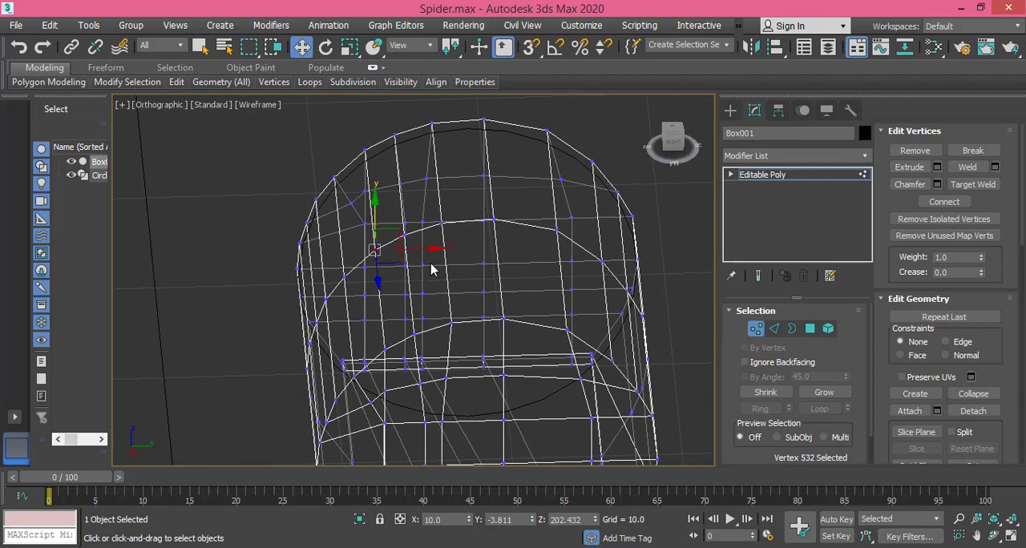
{"action": "key", "text": "F3"}
{"action": "middle_click_drag", "start_coordinate": [536, 338], "coordinate": [449, 170], "text": "alt"}
{"action": "scroll", "coordinate": [464, 271], "scroll_direction": "down", "scroll_amount": 3}
{"action": "scroll", "coordinate": [451, 217], "scroll_direction": "down", "scroll_amount": 3}
{"action": "middle_click_drag", "start_coordinate": [452, 222], "coordinate": [462, 337]}
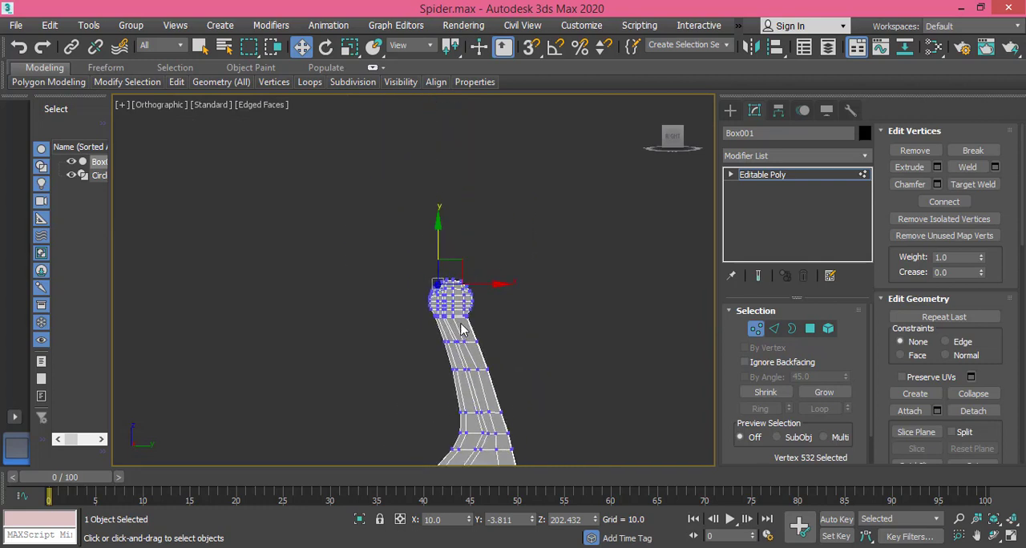
{"action": "scroll", "coordinate": [461, 328], "scroll_direction": "up", "scroll_amount": 3}
Step: In the right view, shift the joint's middle vertex column toward positive Y and the two columns left of it to about Y -2.316
{"action": "left_click", "coordinate": [672, 137]}
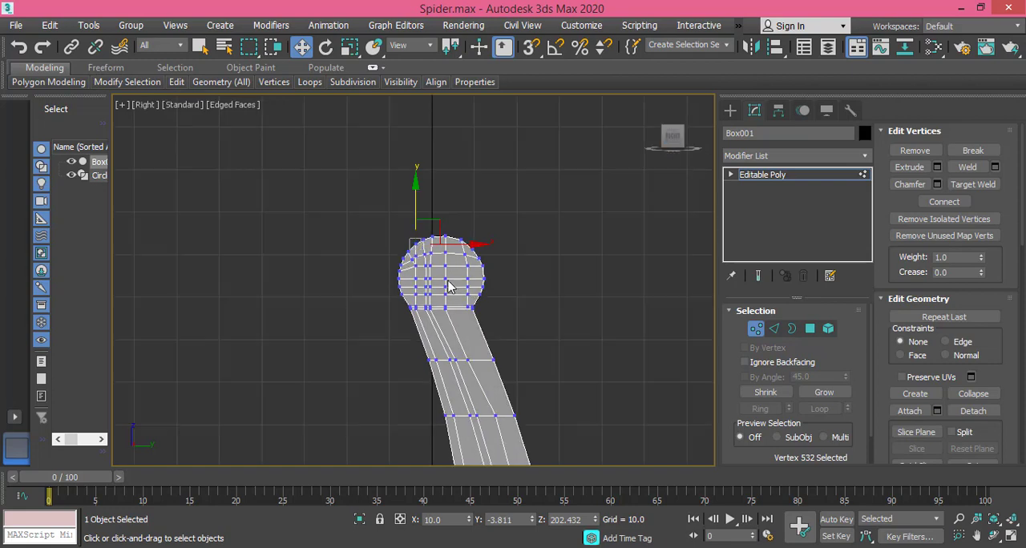
{"action": "scroll", "coordinate": [448, 286], "scroll_direction": "up", "scroll_amount": 10}
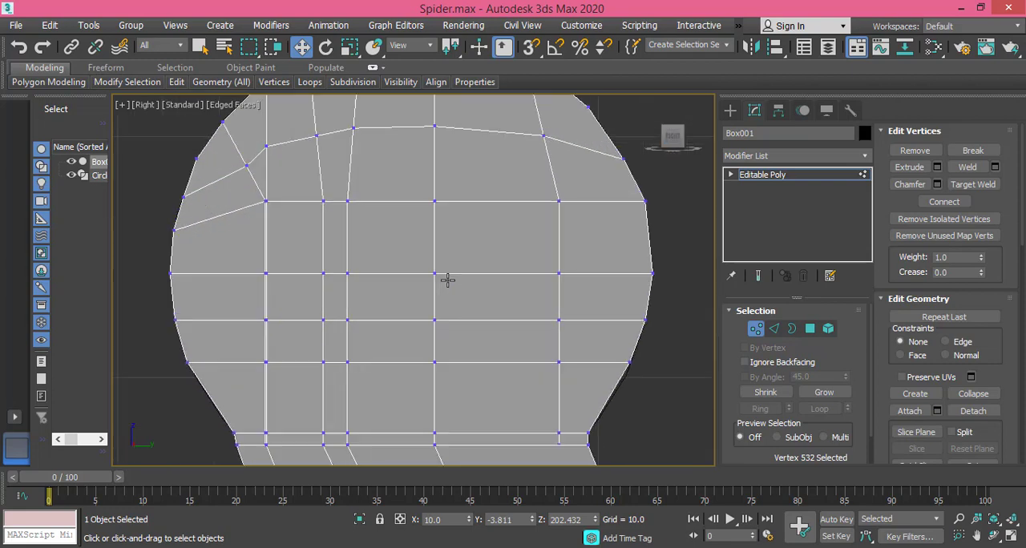
{"action": "left_click_drag", "start_coordinate": [428, 182], "coordinate": [456, 319]}
{"action": "left_click_drag", "start_coordinate": [451, 376], "coordinate": [452, 377]}
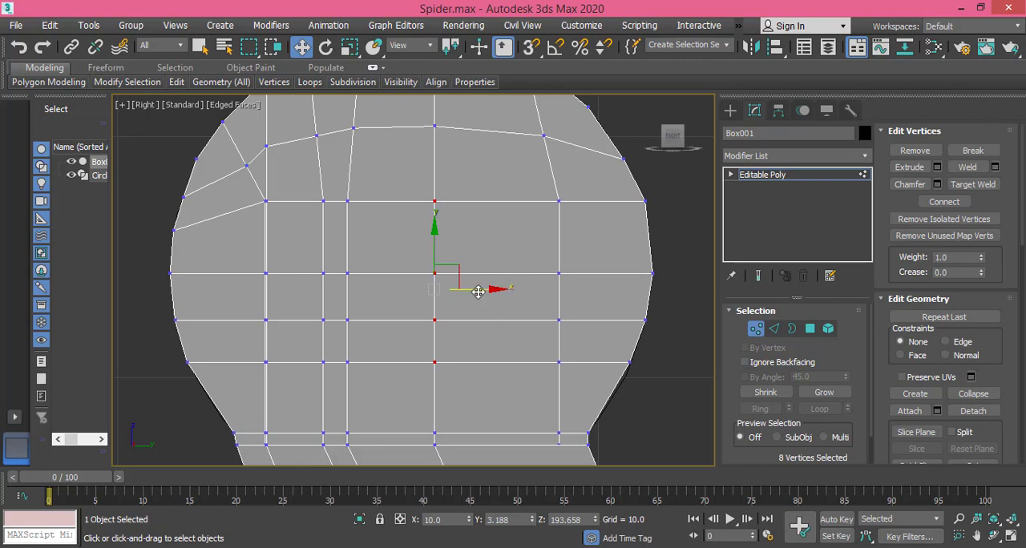
{"action": "left_click_drag", "start_coordinate": [477, 292], "coordinate": [528, 292]}
{"action": "left_click_drag", "start_coordinate": [358, 194], "coordinate": [309, 379]}
{"action": "left_click_drag", "start_coordinate": [369, 289], "coordinate": [336, 289]}
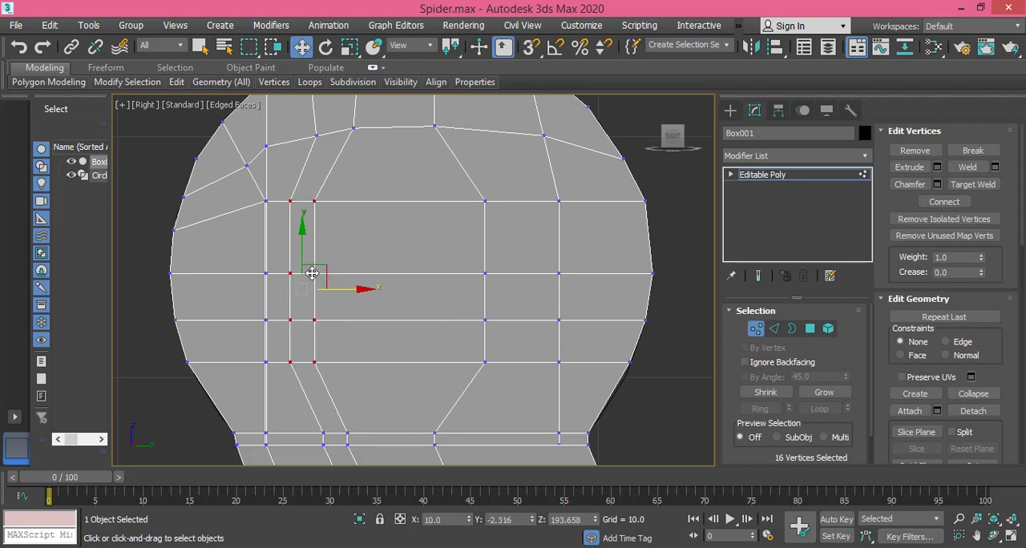
Step: Move the two right inner vertex columns outward to about Y 7.946 and the left column beside the central face to Y -1.931
{"action": "left_click_drag", "start_coordinate": [467, 180], "coordinate": [587, 327]}
{"action": "left_click_drag", "start_coordinate": [567, 380], "coordinate": [567, 381]}
{"action": "left_click_drag", "start_coordinate": [560, 289], "coordinate": [588, 289]}
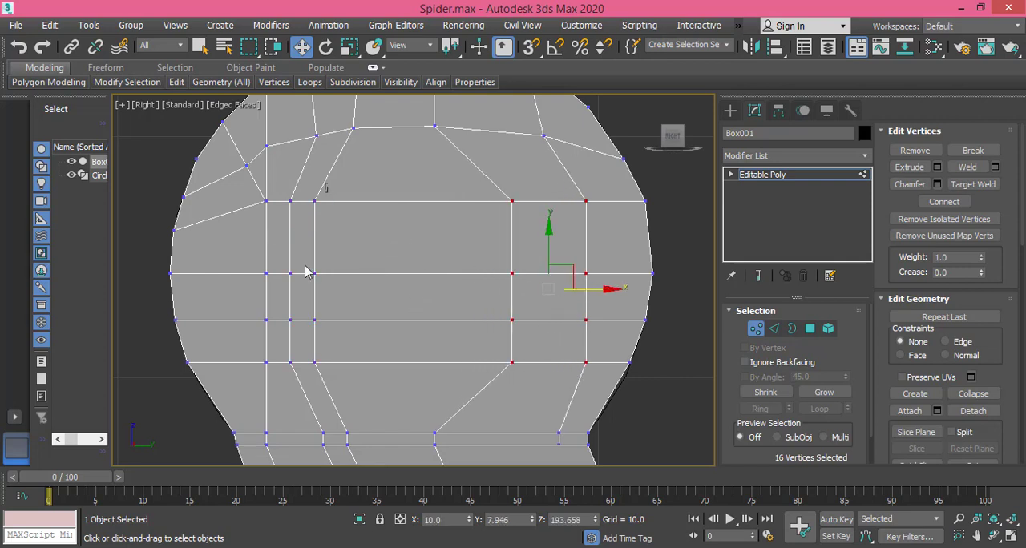
{"action": "left_click_drag", "start_coordinate": [324, 194], "coordinate": [305, 369]}
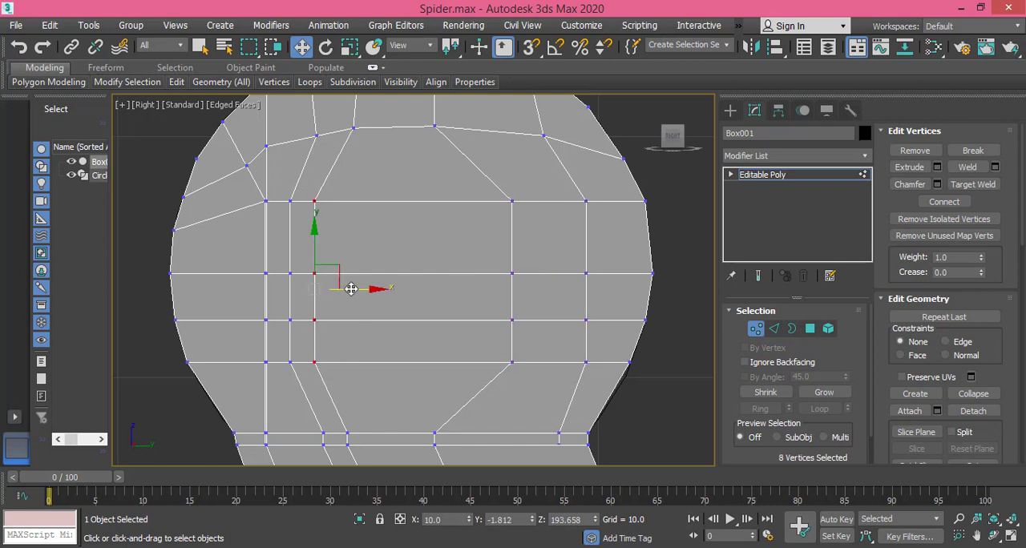
{"action": "left_click_drag", "start_coordinate": [351, 288], "coordinate": [347, 288]}
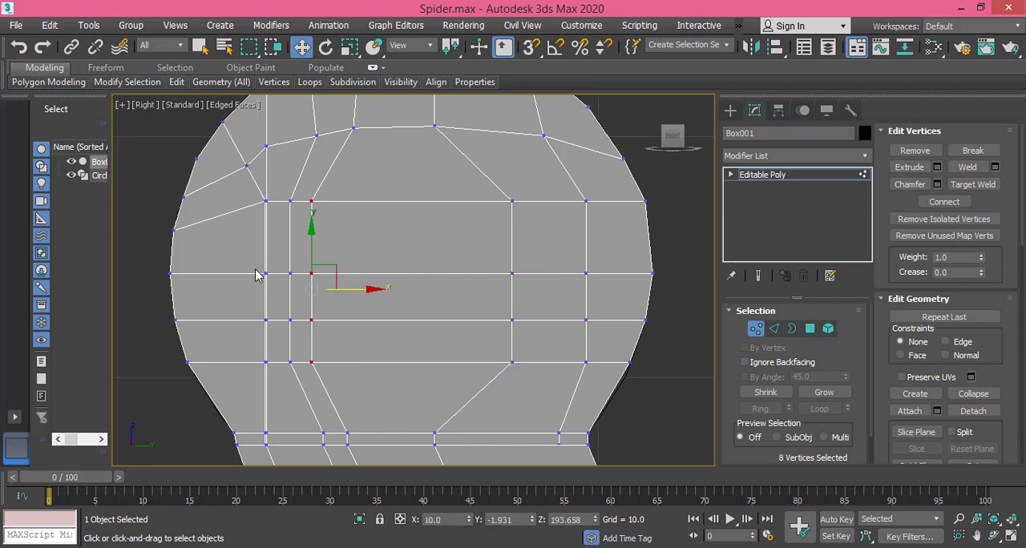
Step: Lower the joint's middle horizontal vertex row, its central lower rows to about Z 190.595, and the central face's lower edge rows further
{"action": "left_click_drag", "start_coordinate": [231, 263], "coordinate": [590, 292]}
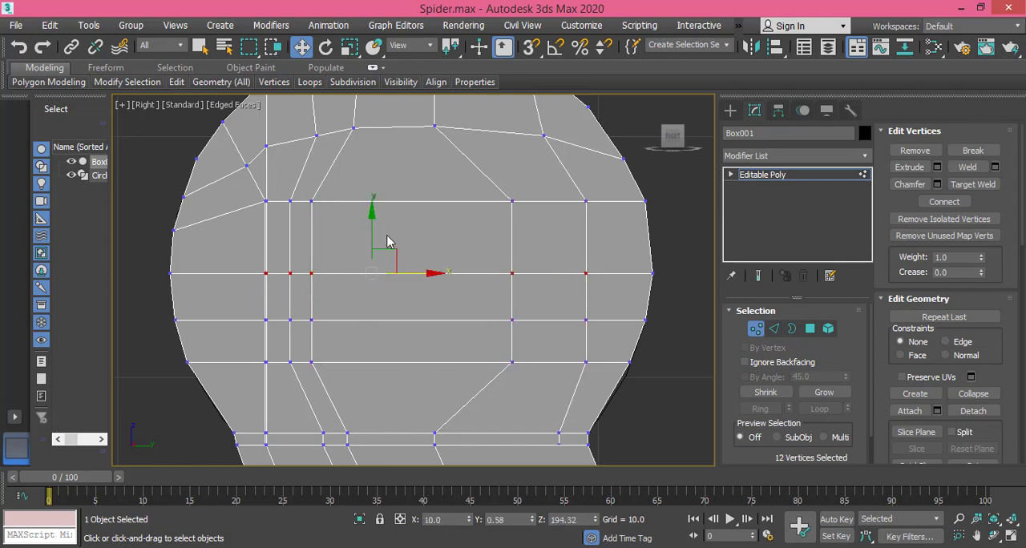
{"action": "left_click_drag", "start_coordinate": [374, 224], "coordinate": [375, 245]}
{"action": "left_click_drag", "start_coordinate": [276, 282], "coordinate": [525, 388]}
{"action": "left_click_drag", "start_coordinate": [371, 270], "coordinate": [374, 307]}
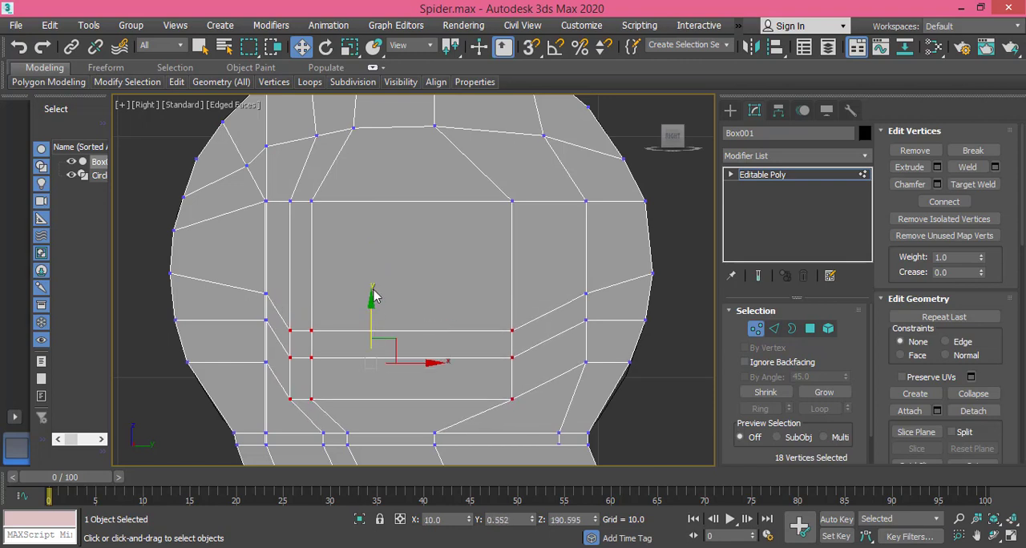
{"action": "left_click_drag", "start_coordinate": [406, 346], "coordinate": [499, 360]}
{"action": "left_click_drag", "start_coordinate": [412, 287], "coordinate": [411, 307]}
Step: Narrow the joint's central face by moving its right vertex column to about Y 6.242 and its left column to about Y -1.137
{"action": "left_click_drag", "start_coordinate": [500, 200], "coordinate": [531, 404]}
{"action": "mouse_move", "coordinate": [540, 328]}
{"action": "left_mouse_down"}
{"action": "mouse_move", "coordinate": [518, 320]}
{"action": "mouse_move", "coordinate": [523, 327]}
{"action": "left_mouse_up"}
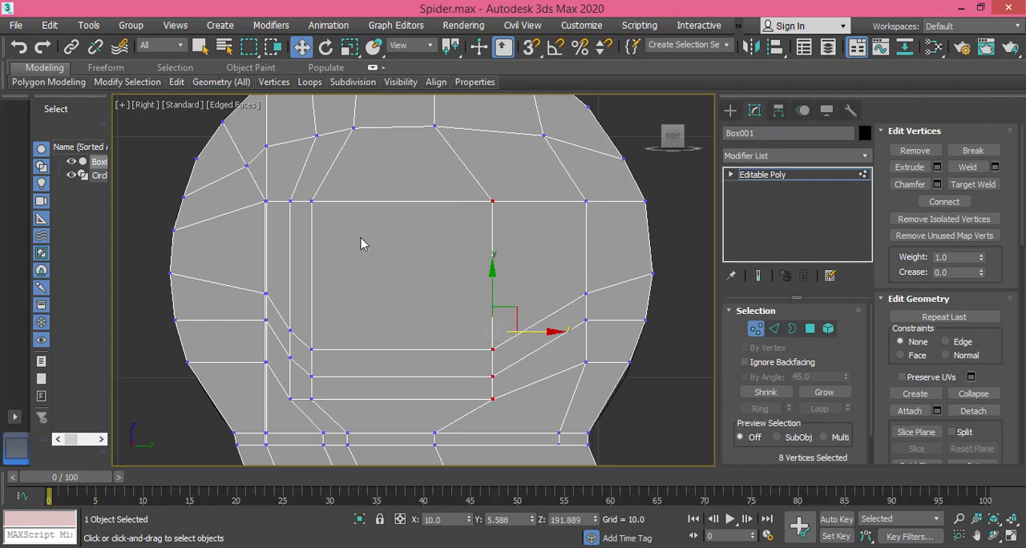
{"action": "left_click_drag", "start_coordinate": [303, 403], "coordinate": [304, 403]}
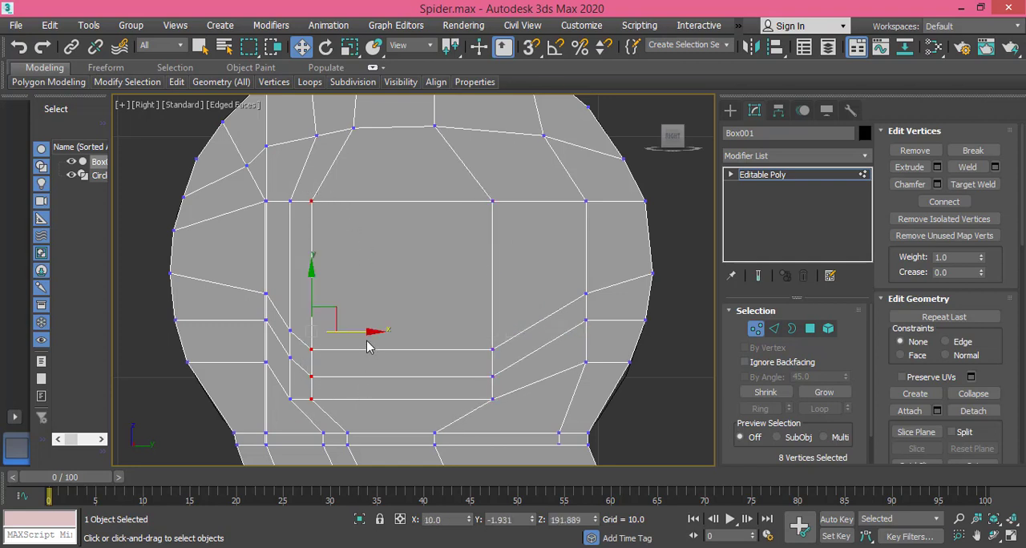
{"action": "left_click_drag", "start_coordinate": [365, 332], "coordinate": [412, 325]}
{"action": "left_click_drag", "start_coordinate": [483, 192], "coordinate": [523, 405]}
{"action": "left_click_drag", "start_coordinate": [527, 332], "coordinate": [544, 331]}
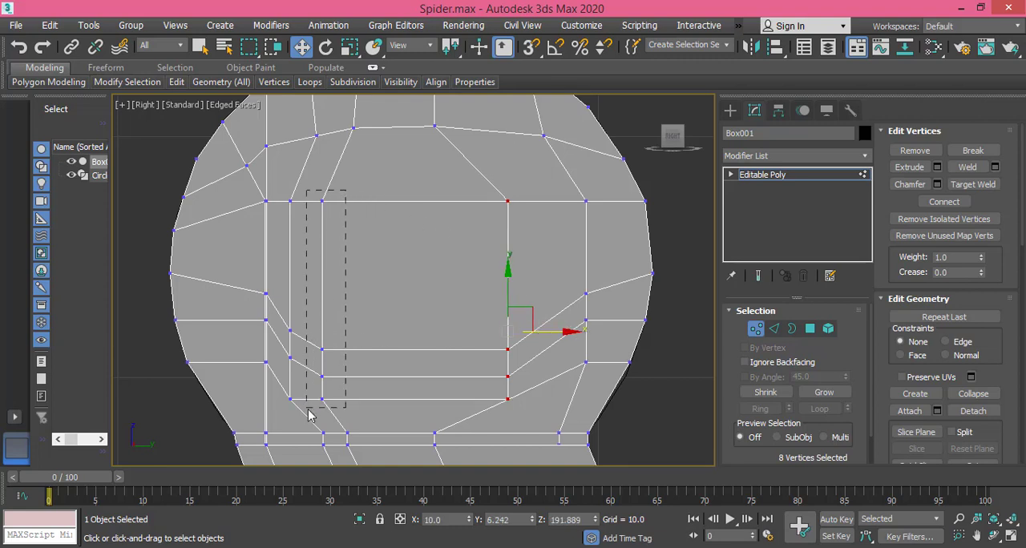
{"action": "left_click_drag", "start_coordinate": [308, 414], "coordinate": [309, 413]}
{"action": "left_click_drag", "start_coordinate": [349, 331], "coordinate": [359, 331]}
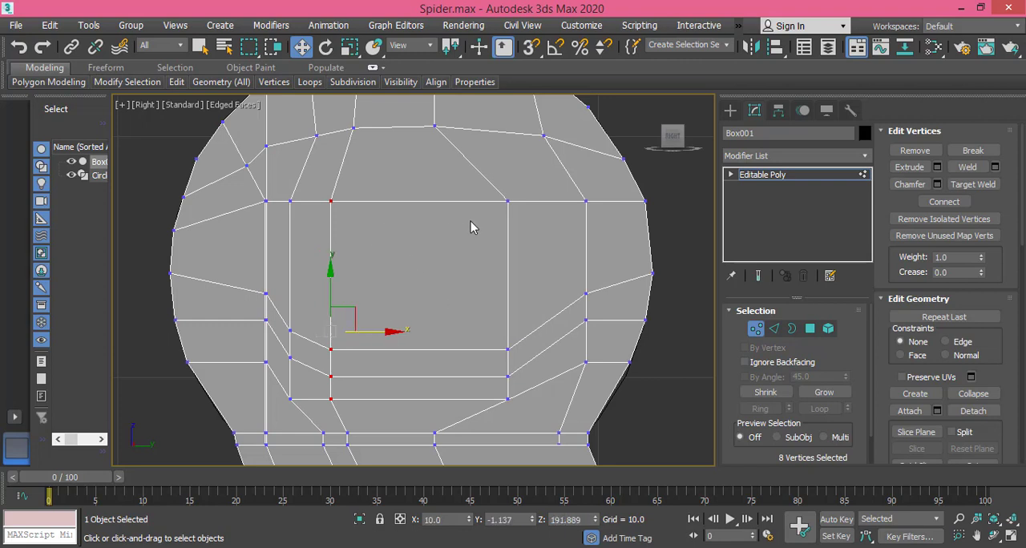
Step: Narrow the joint's central face further by moving its right vertex column to about Y 6.112 and its left column to about Y -0.945
{"action": "left_click", "coordinate": [492, 272]}
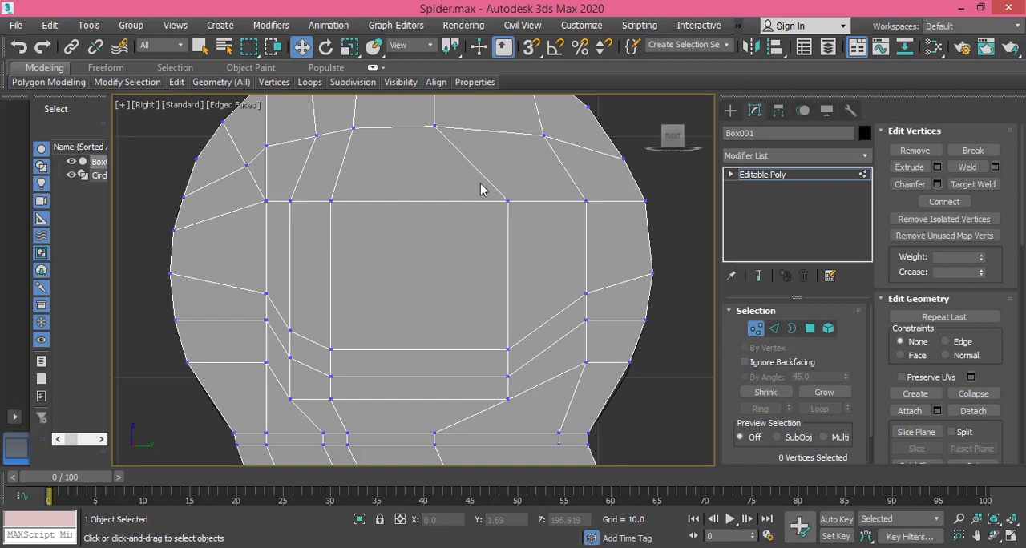
{"action": "left_click_drag", "start_coordinate": [500, 193], "coordinate": [540, 405]}
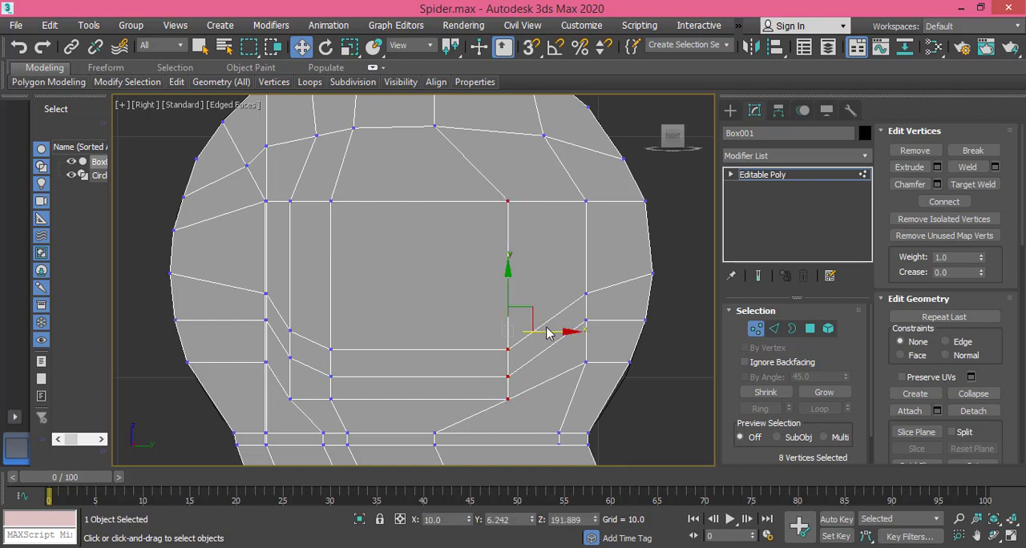
{"action": "left_click_drag", "start_coordinate": [546, 329], "coordinate": [543, 329]}
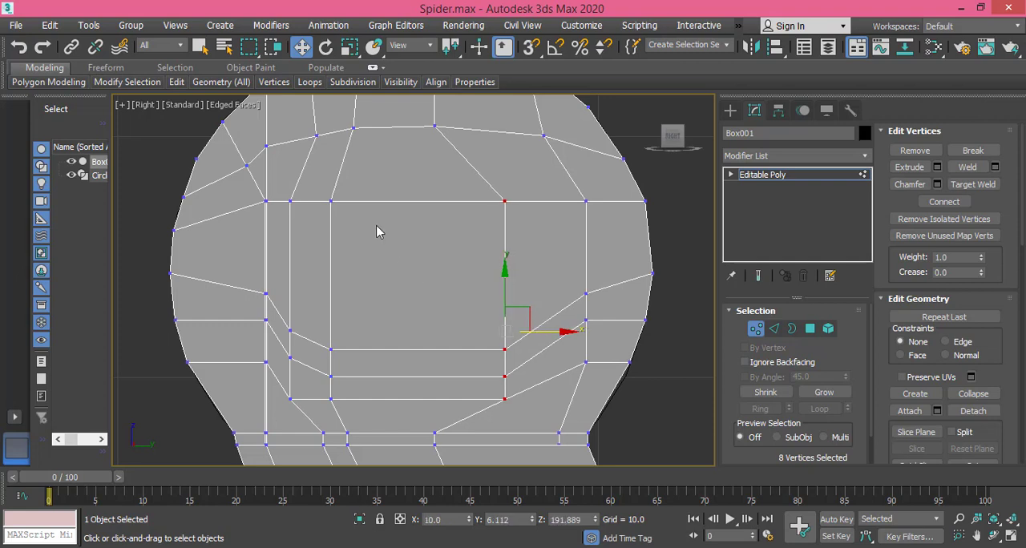
{"action": "left_click", "coordinate": [336, 199]}
{"action": "left_click_drag", "start_coordinate": [325, 193], "coordinate": [340, 427]}
{"action": "left_click_drag", "start_coordinate": [374, 330], "coordinate": [378, 329]}
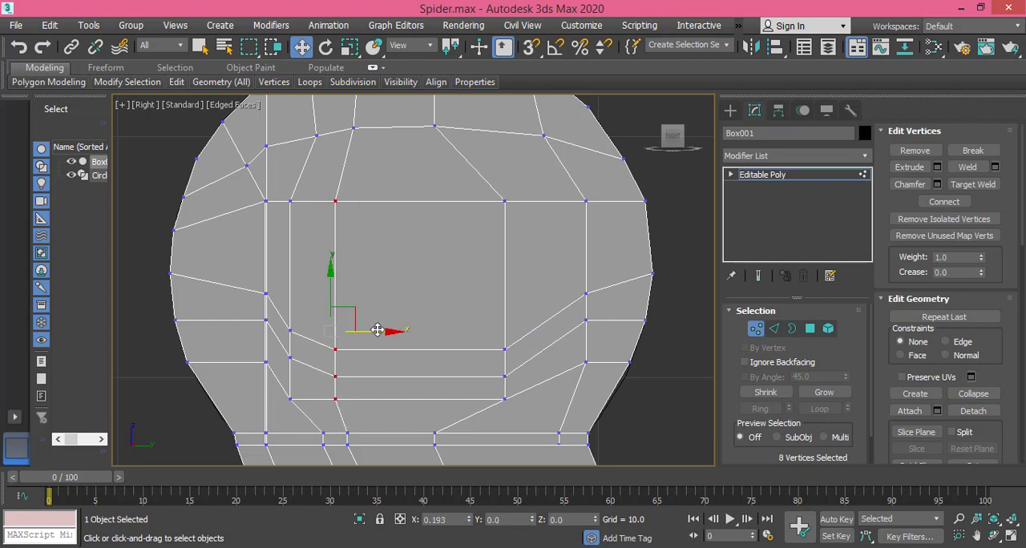
Step: Chamfer the four corner vertices of the joint's central face on both sides by 2.038 to turn it into an octagon
{"action": "left_click", "coordinate": [509, 190]}
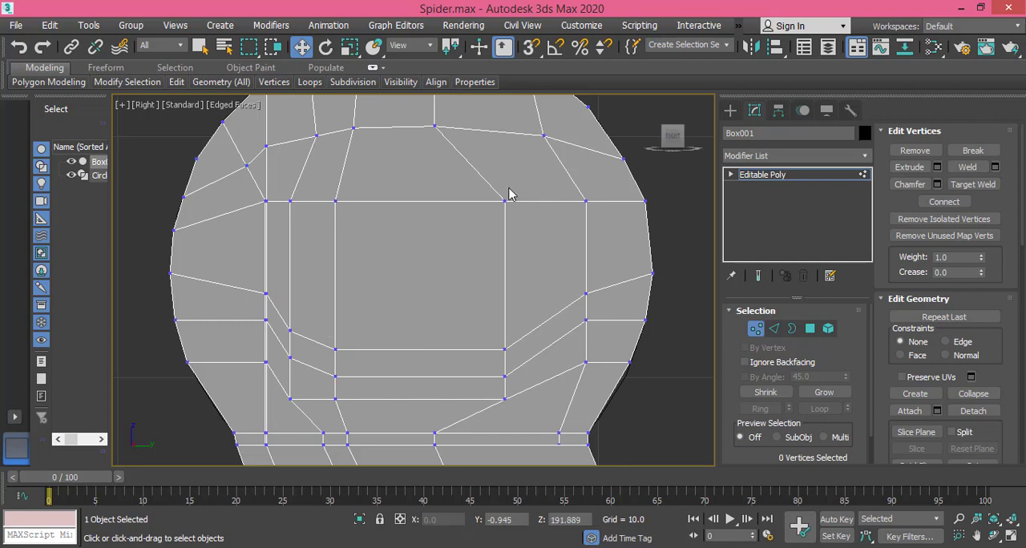
{"action": "left_click_drag", "start_coordinate": [528, 196], "coordinate": [488, 225]}
{"action": "left_click_drag", "start_coordinate": [358, 189], "coordinate": [339, 235], "text": "ctrl"}
{"action": "left_click_drag", "start_coordinate": [340, 355], "coordinate": [332, 360], "text": "ctrl"}
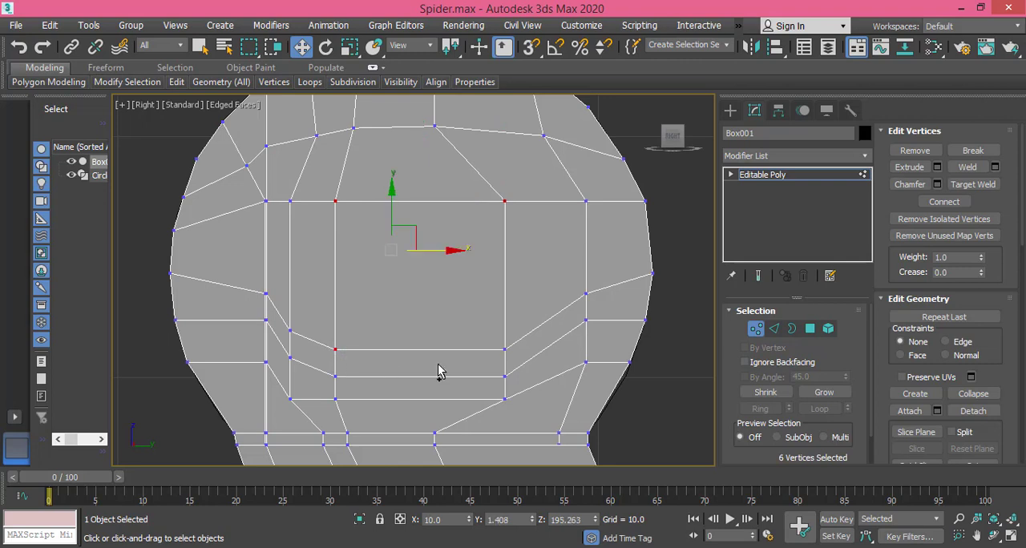
{"action": "left_click_drag", "start_coordinate": [496, 335], "coordinate": [514, 357], "text": "ctrl"}
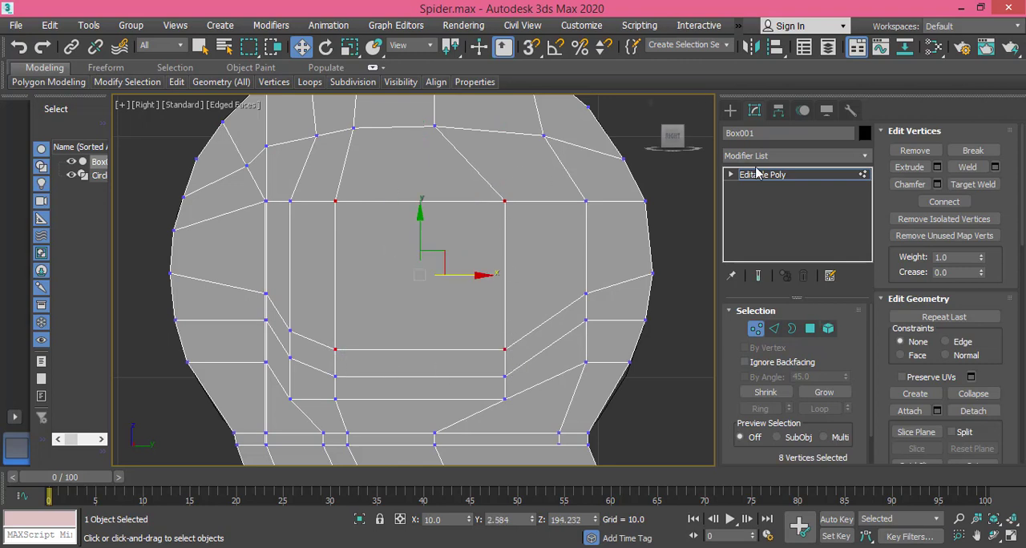
{"action": "left_click", "coordinate": [937, 185]}
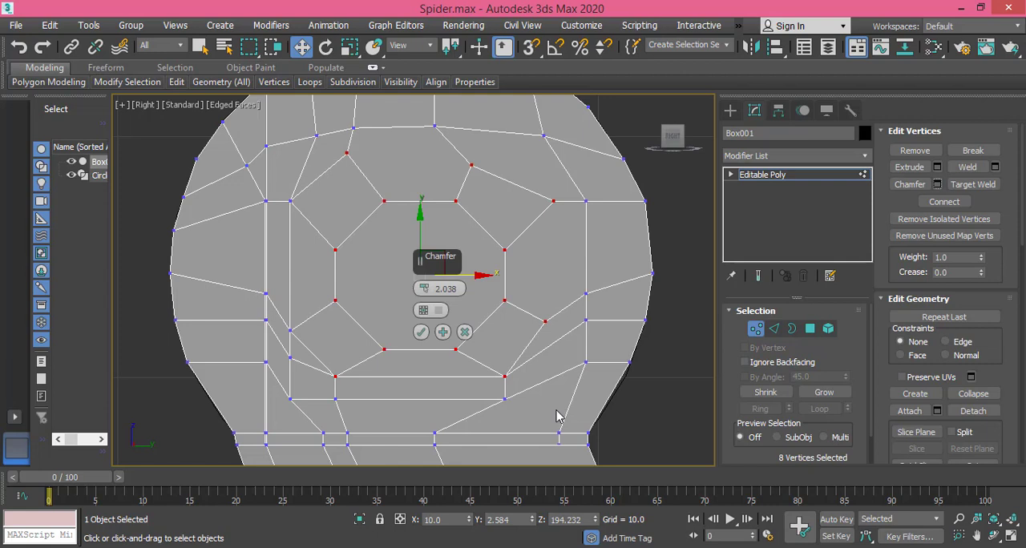
{"action": "left_click", "coordinate": [420, 331]}
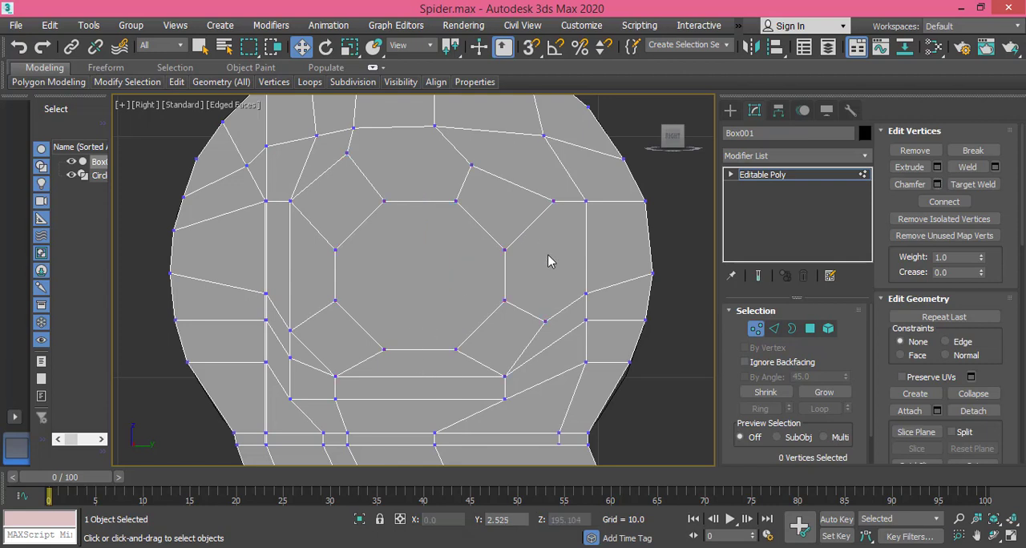
Step: Scale the octagon's left and right vertex pairs slightly inward along the horizontal axis
{"action": "left_click_drag", "start_coordinate": [483, 226], "coordinate": [522, 320]}
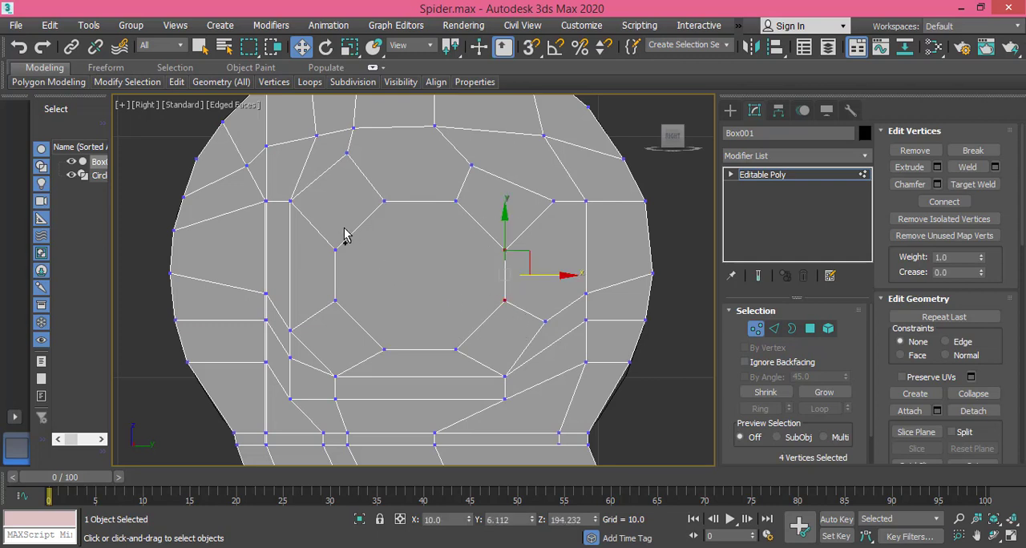
{"action": "left_click_drag", "start_coordinate": [345, 230], "coordinate": [325, 323], "text": "ctrl"}
{"action": "left_click", "coordinate": [347, 46]}
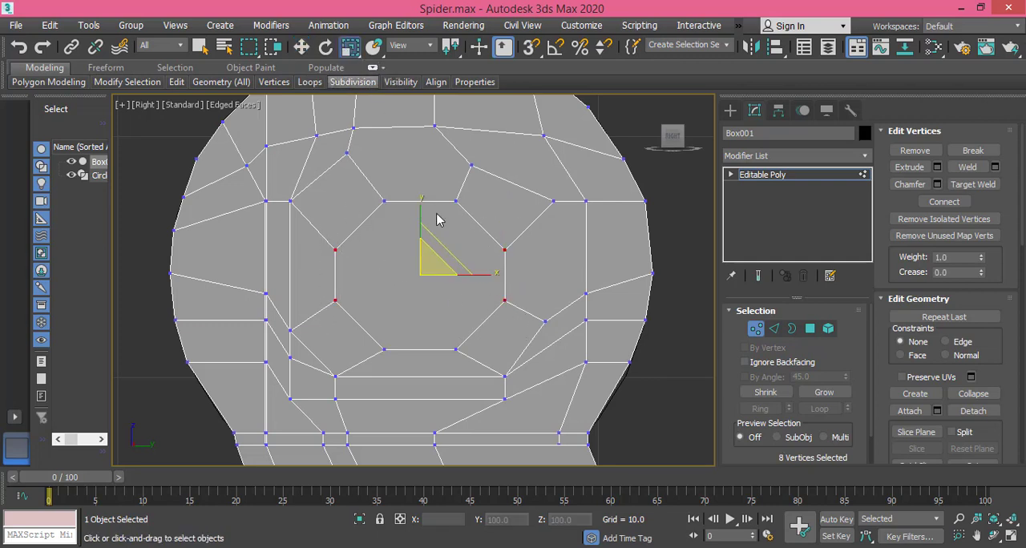
{"action": "mouse_move", "coordinate": [492, 274]}
{"action": "left_mouse_down"}
{"action": "mouse_move", "coordinate": [480, 274]}
{"action": "mouse_move", "coordinate": [488, 279]}
{"action": "left_mouse_up"}
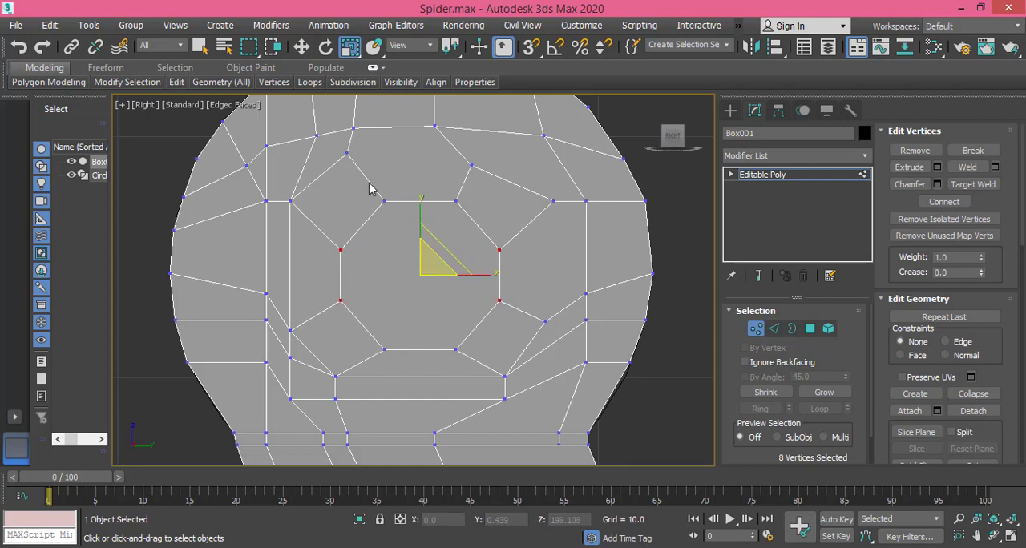
Step: Even out the octagon by scaling its side vertices apart vertically and its upper and lower vertex pairs closer together horizontally
{"action": "left_click_drag", "start_coordinate": [369, 183], "coordinate": [399, 369]}
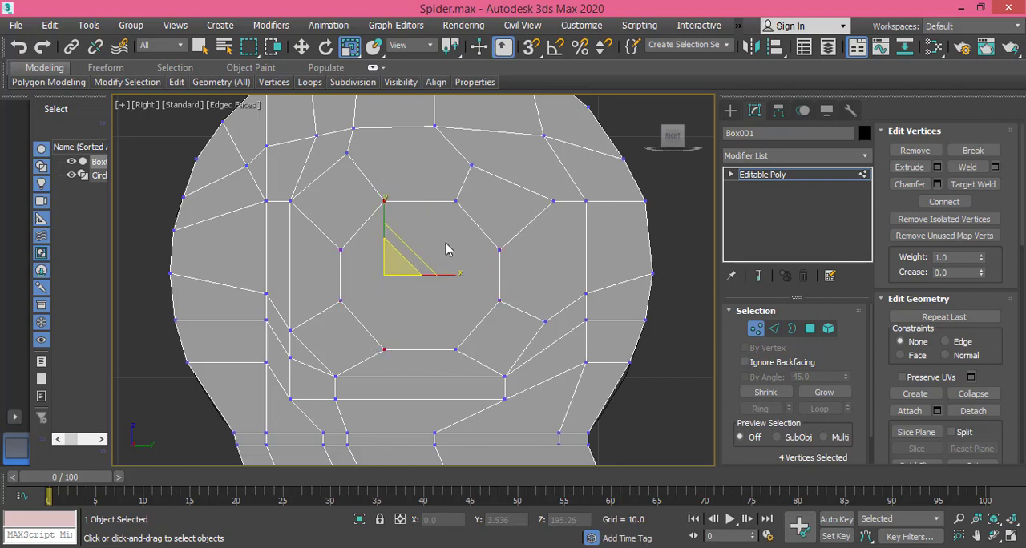
{"action": "left_click_drag", "start_coordinate": [487, 245], "coordinate": [528, 328]}
{"action": "left_click_drag", "start_coordinate": [336, 246], "coordinate": [351, 317], "text": "ctrl"}
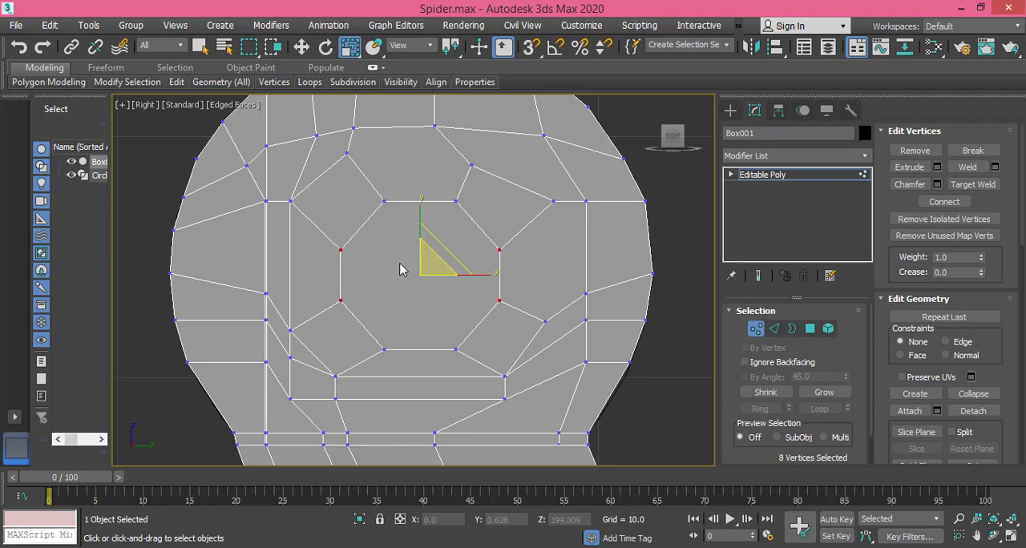
{"action": "left_click_drag", "start_coordinate": [419, 200], "coordinate": [420, 191]}
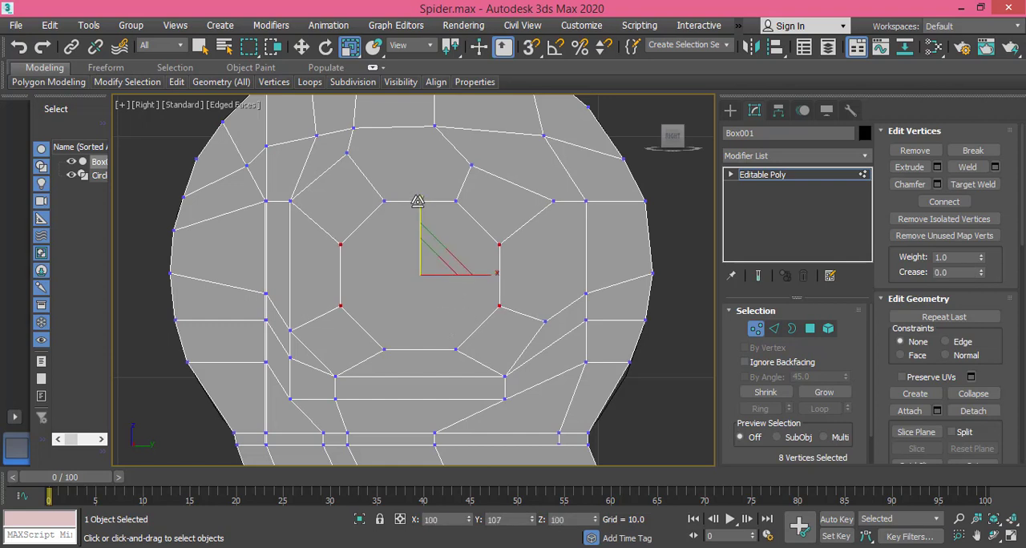
{"action": "left_click_drag", "start_coordinate": [481, 274], "coordinate": [469, 362]}
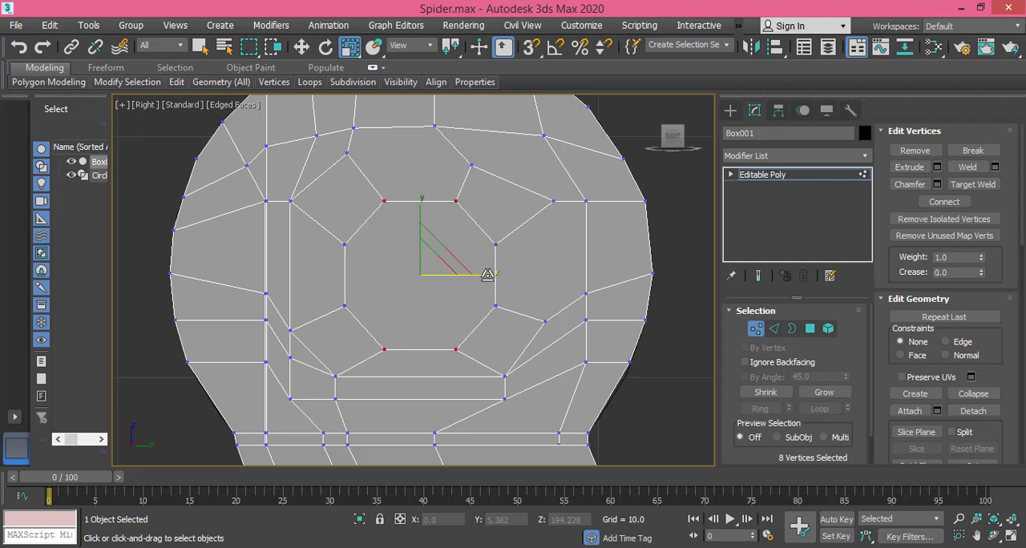
{"action": "left_click_drag", "start_coordinate": [486, 274], "coordinate": [484, 274]}
Step: Delete the octagonal polygons on both sides of the joint to open a hole
{"action": "middle_click_drag", "start_coordinate": [515, 305], "coordinate": [510, 295]}
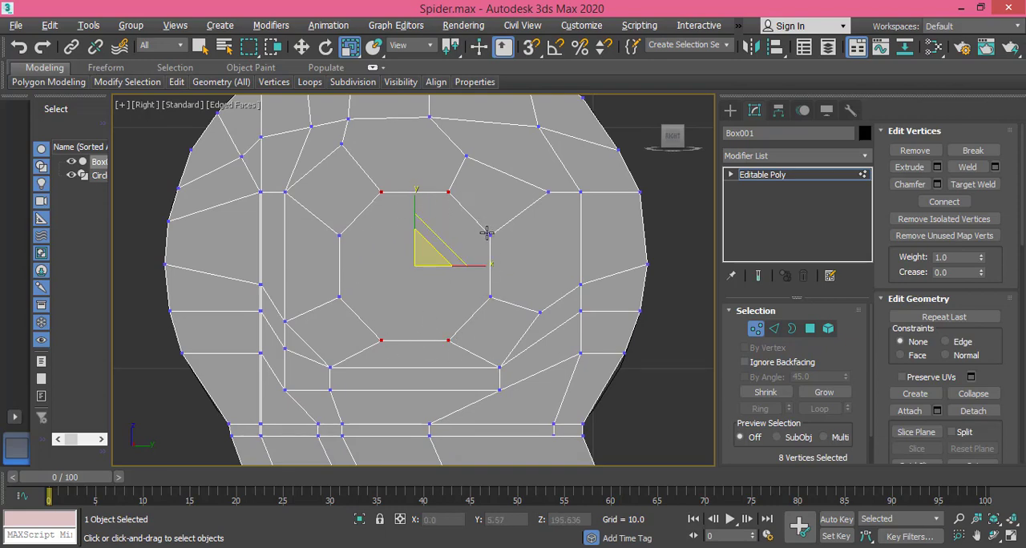
{"action": "mouse_move", "coordinate": [486, 233]}
{"action": "middle_mouse_down", "text": "alt"}
{"action": "mouse_move", "coordinate": [545, 222]}
{"action": "mouse_move", "coordinate": [516, 238]}
{"action": "mouse_move", "coordinate": [479, 228]}
{"action": "middle_mouse_up", "text": "alt"}
{"action": "left_click", "coordinate": [673, 136]}
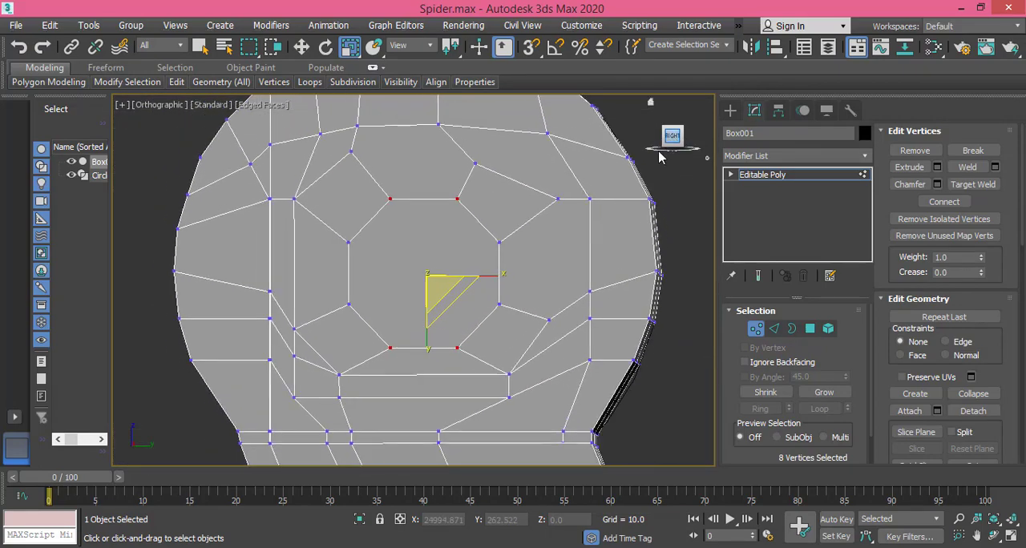
{"action": "left_click", "coordinate": [810, 330]}
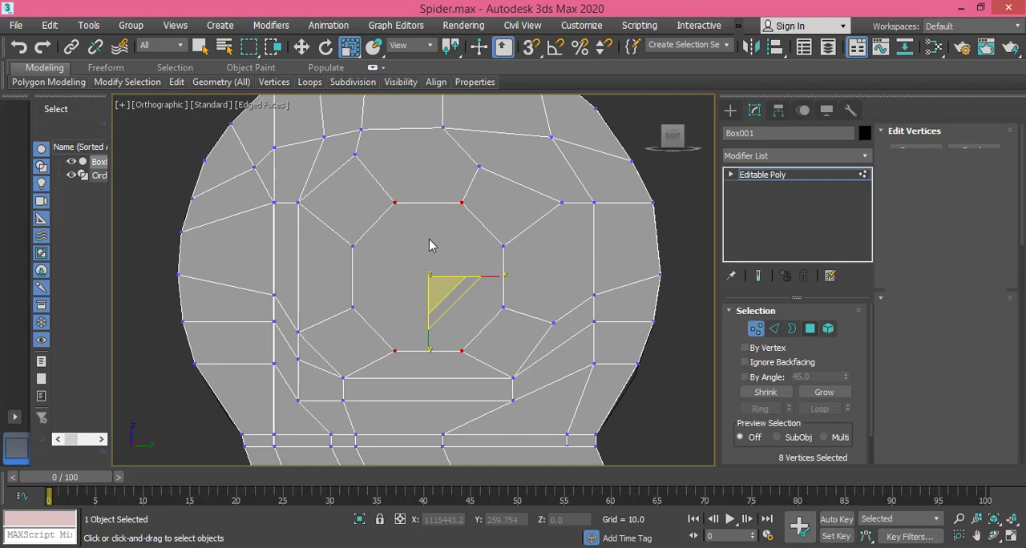
{"action": "key", "text": "4"}
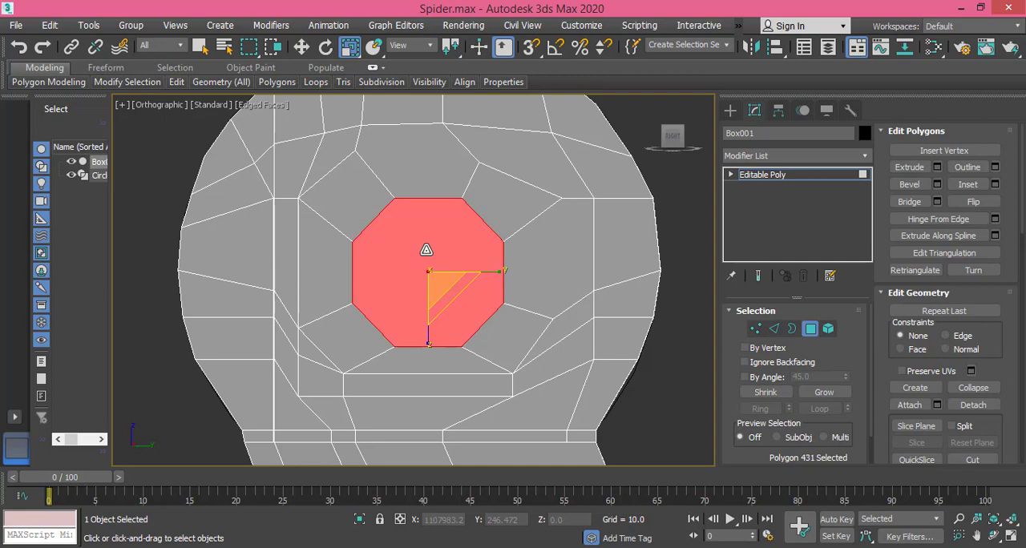
{"action": "scroll", "coordinate": [416, 279], "scroll_direction": "down", "scroll_amount": 5}
{"action": "middle_click_drag", "start_coordinate": [339, 298], "coordinate": [517, 307], "text": "alt"}
{"action": "left_click", "coordinate": [188, 276], "text": "ctrl"}
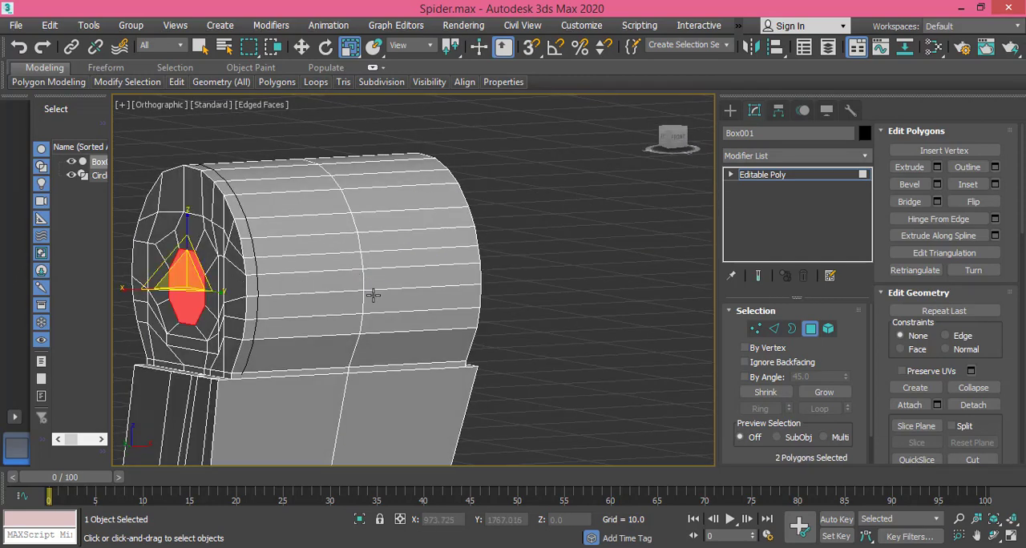
{"action": "middle_click_drag", "start_coordinate": [373, 293], "coordinate": [227, 298], "text": "alt"}
{"action": "key", "text": "Delete"}
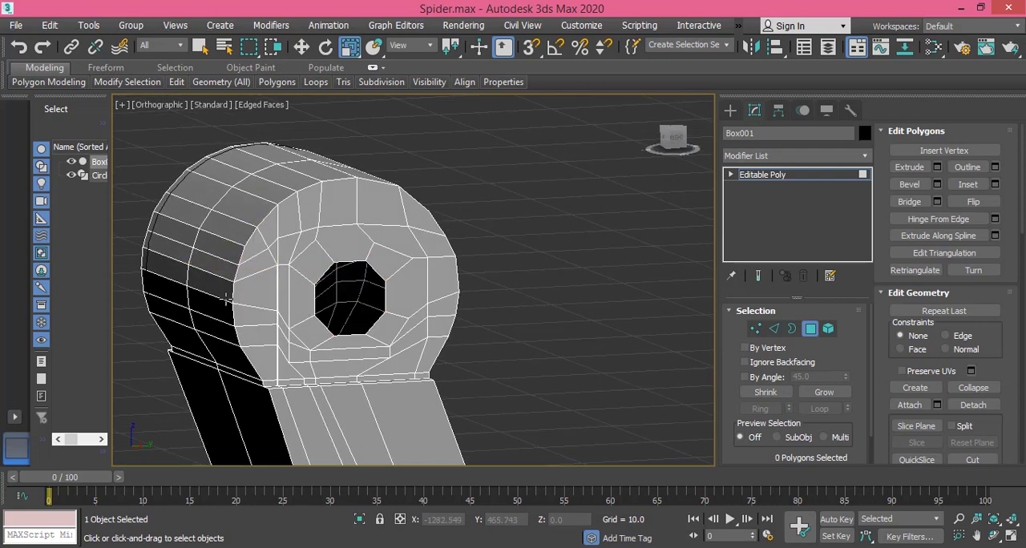
Step: In the right view, bridge the hole's opposite border edges through the joint, from the top edge clockwise to the bottom edge
{"action": "left_click", "coordinate": [678, 145]}
{"action": "scroll", "coordinate": [449, 300], "scroll_direction": "up", "scroll_amount": 4}
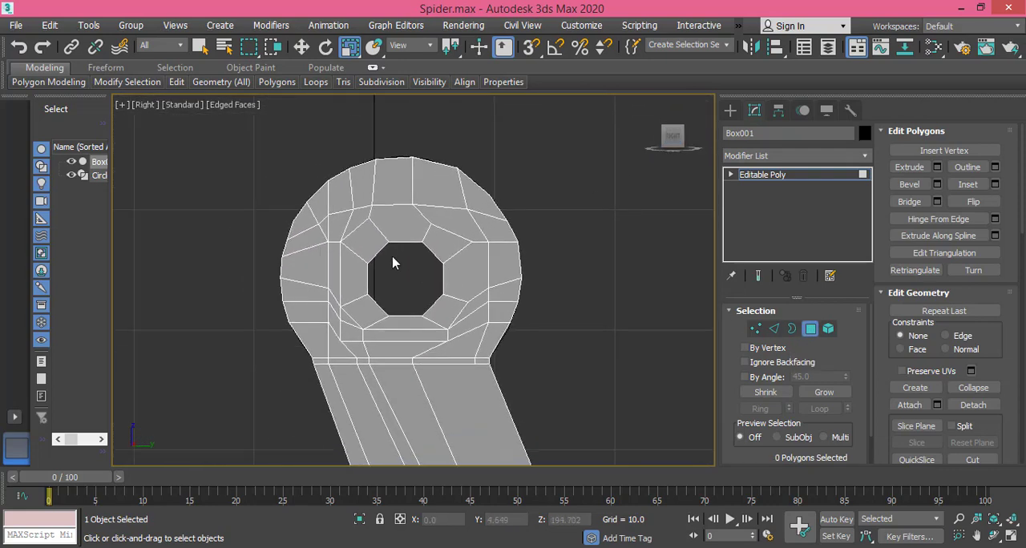
{"action": "left_click", "coordinate": [774, 332]}
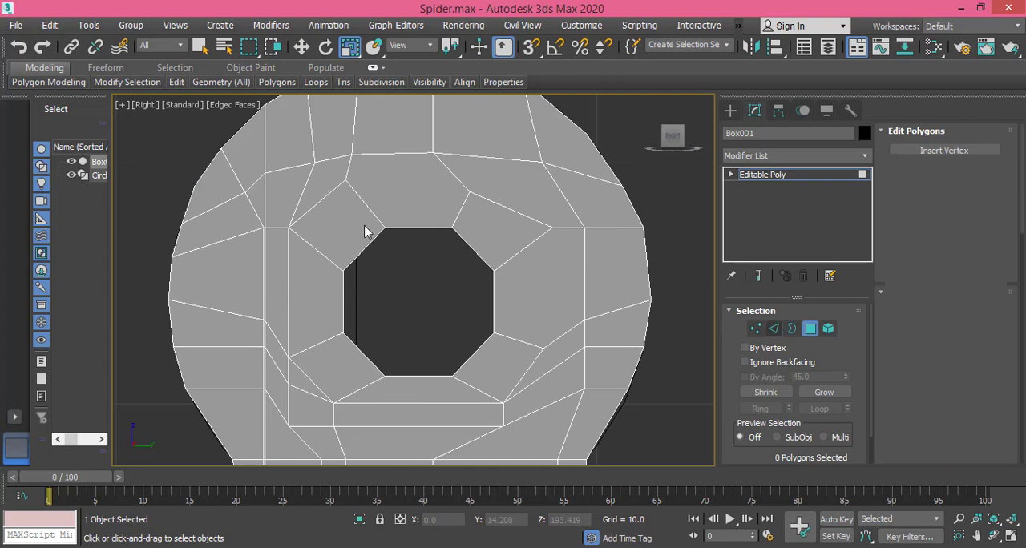
{"action": "left_click", "coordinate": [413, 225]}
{"action": "left_click", "coordinate": [301, 47]}
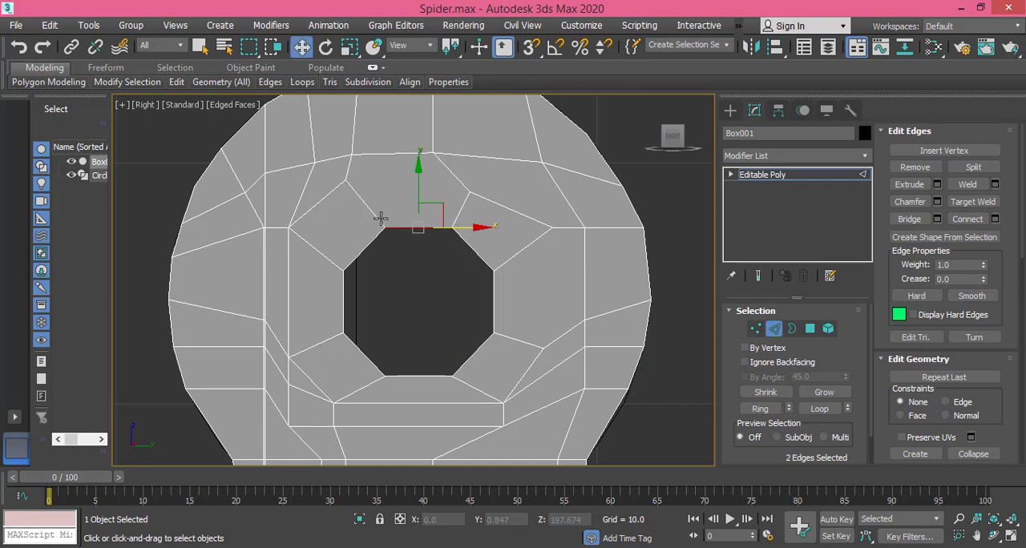
{"action": "left_click", "coordinate": [908, 218]}
{"action": "left_click_drag", "start_coordinate": [458, 271], "coordinate": [457, 269]}
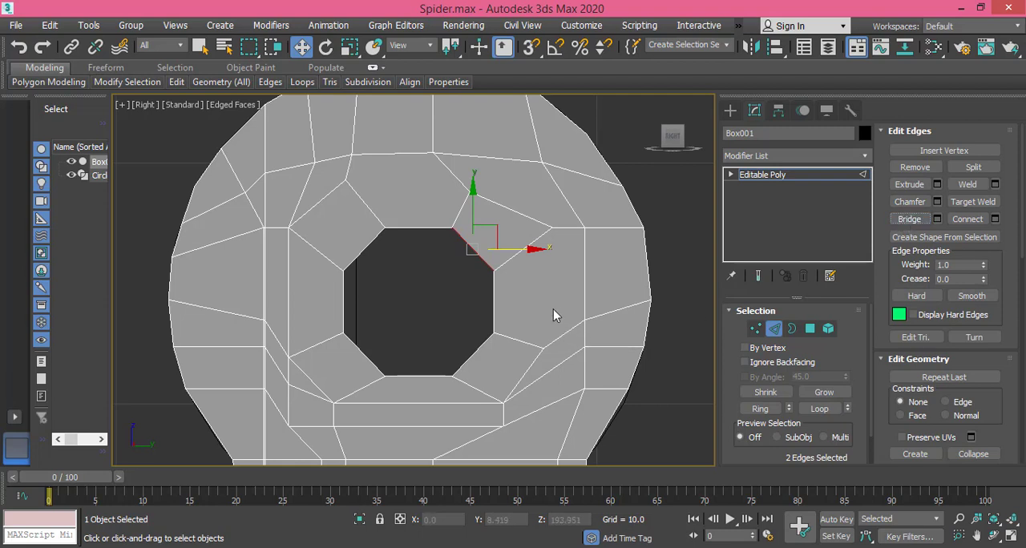
{"action": "left_click", "coordinate": [492, 318]}
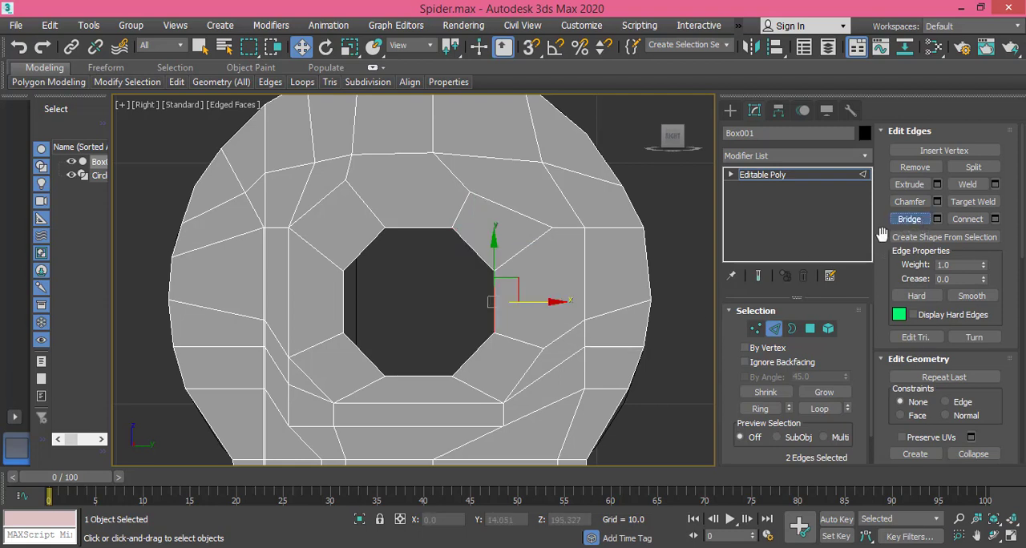
{"action": "left_click", "coordinate": [486, 368]}
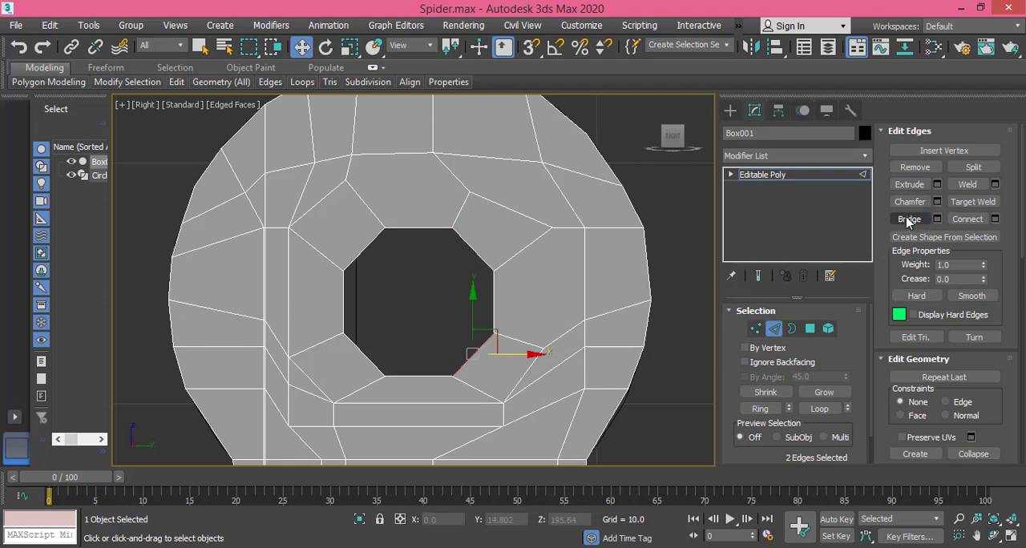
{"action": "left_click", "coordinate": [420, 376]}
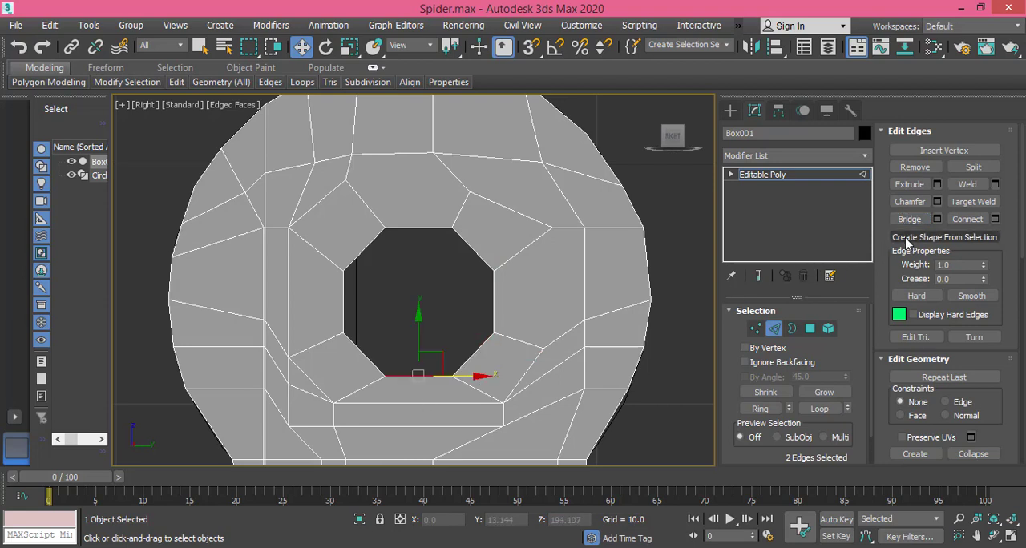
Step: Bridge the hole's remaining lower-left, left and upper-left edge pairs, and bridge the top pair again
{"action": "left_click", "coordinate": [346, 359]}
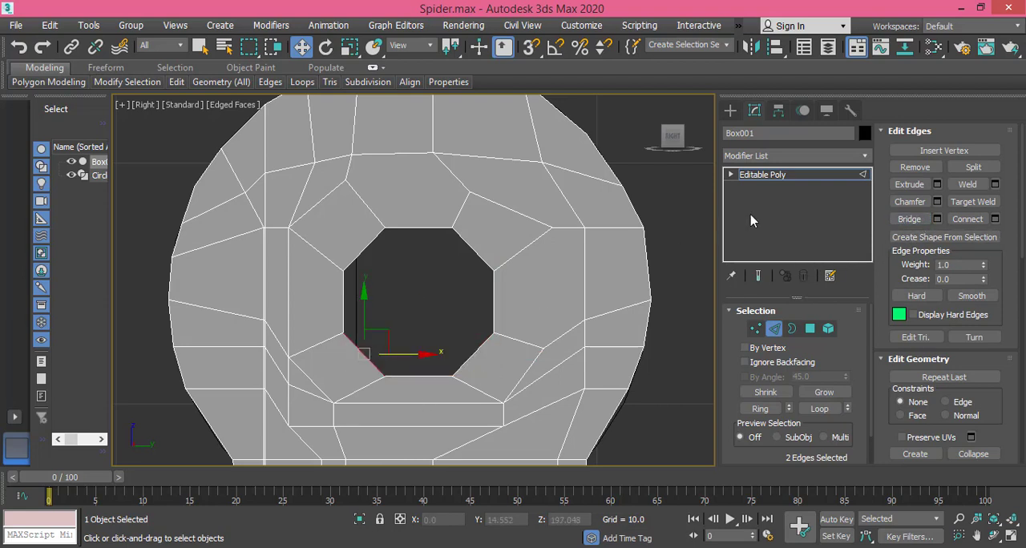
{"action": "left_click", "coordinate": [901, 218]}
{"action": "left_click_drag", "start_coordinate": [311, 307], "coordinate": [312, 307]}
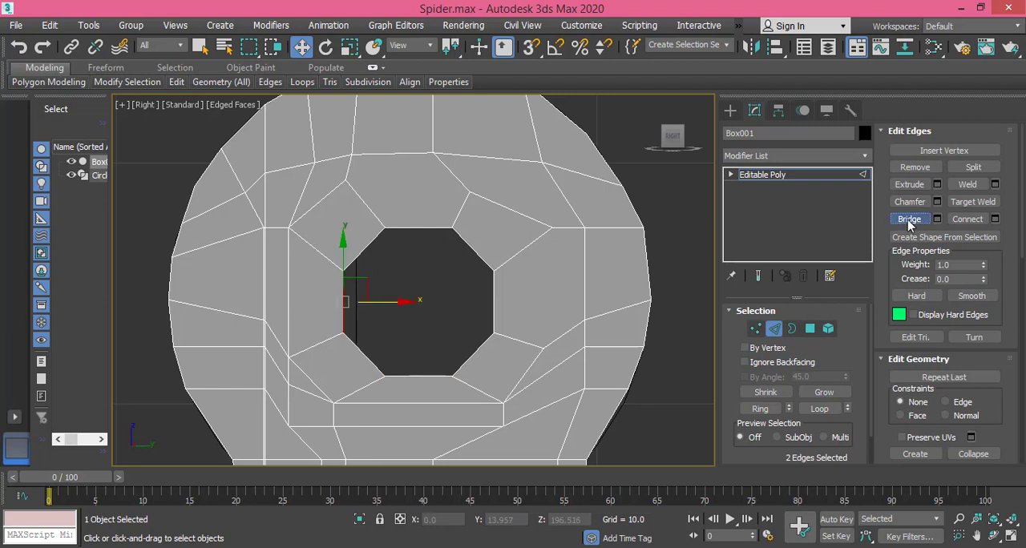
{"action": "left_click", "coordinate": [362, 251]}
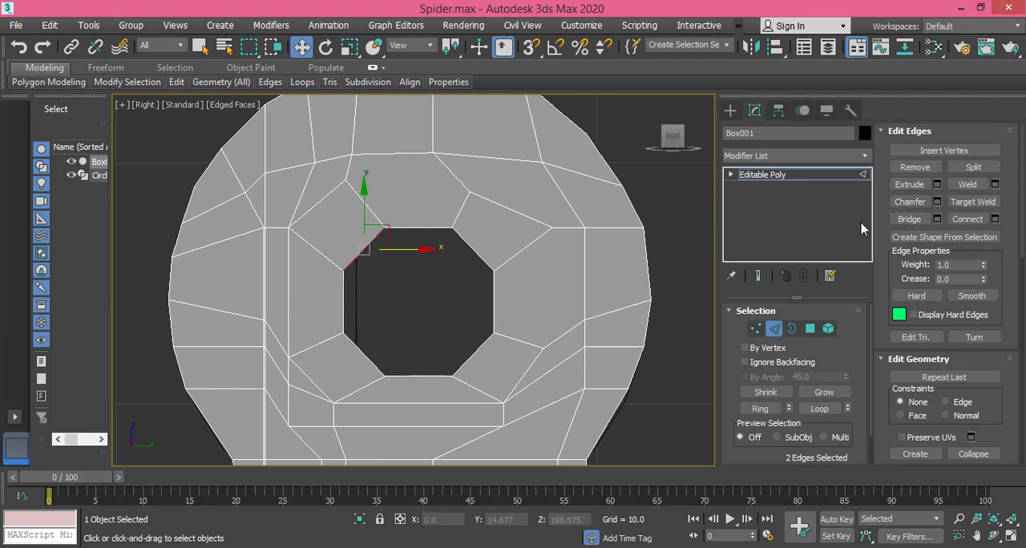
{"action": "left_click", "coordinate": [425, 229]}
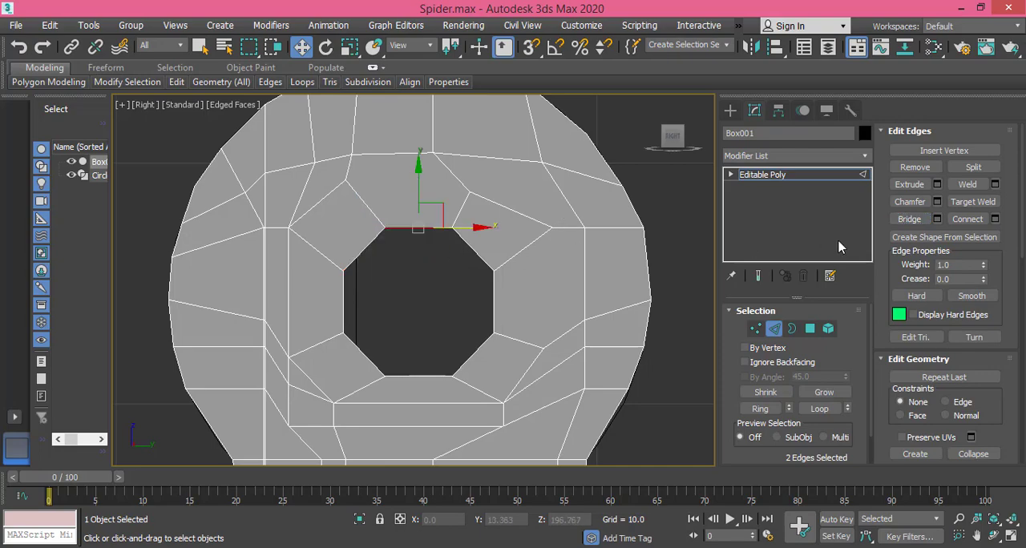
{"action": "left_click", "coordinate": [910, 219]}
Step: Examine the bridged joint hole and the overall leg shape from several angles in the perspective view
{"action": "middle_click_drag", "start_coordinate": [488, 308], "coordinate": [545, 257], "text": "alt"}
{"action": "scroll", "coordinate": [409, 319], "scroll_direction": "down", "scroll_amount": 6}
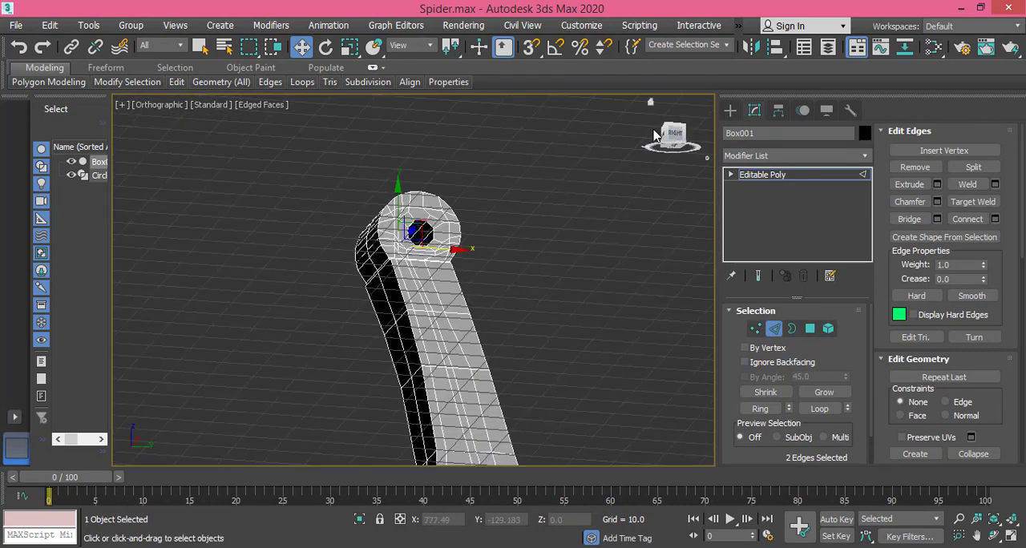
{"action": "left_click", "coordinate": [649, 102]}
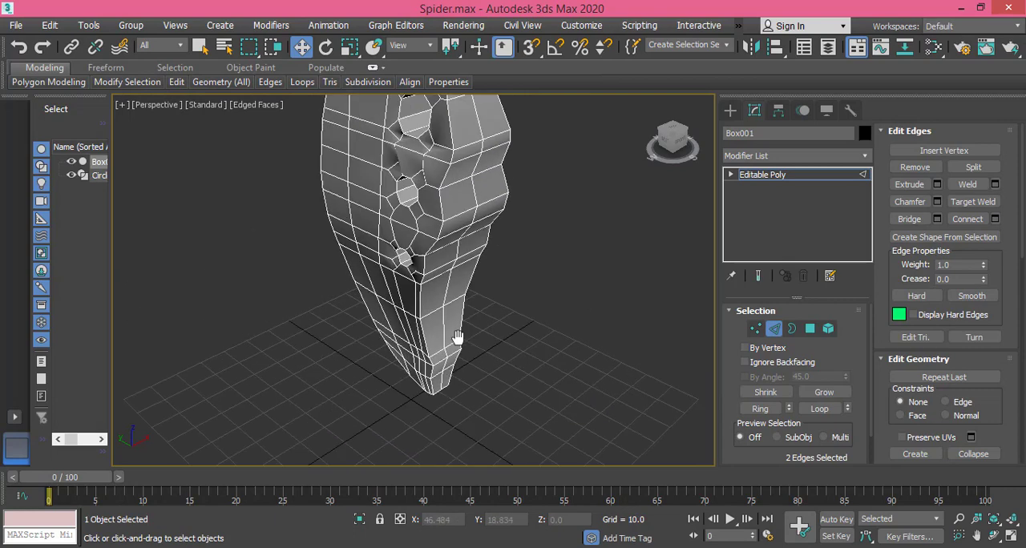
{"action": "middle_click_drag", "start_coordinate": [457, 337], "coordinate": [441, 449]}
{"action": "scroll", "coordinate": [423, 319], "scroll_direction": "down", "scroll_amount": 6}
{"action": "middle_click_drag", "start_coordinate": [416, 345], "coordinate": [479, 351], "text": "alt"}
{"action": "scroll", "coordinate": [416, 359], "scroll_direction": "up", "scroll_amount": 5}
{"action": "scroll", "coordinate": [417, 346], "scroll_direction": "down", "scroll_amount": 5}
{"action": "scroll", "coordinate": [477, 286], "scroll_direction": "up", "scroll_amount": 3}
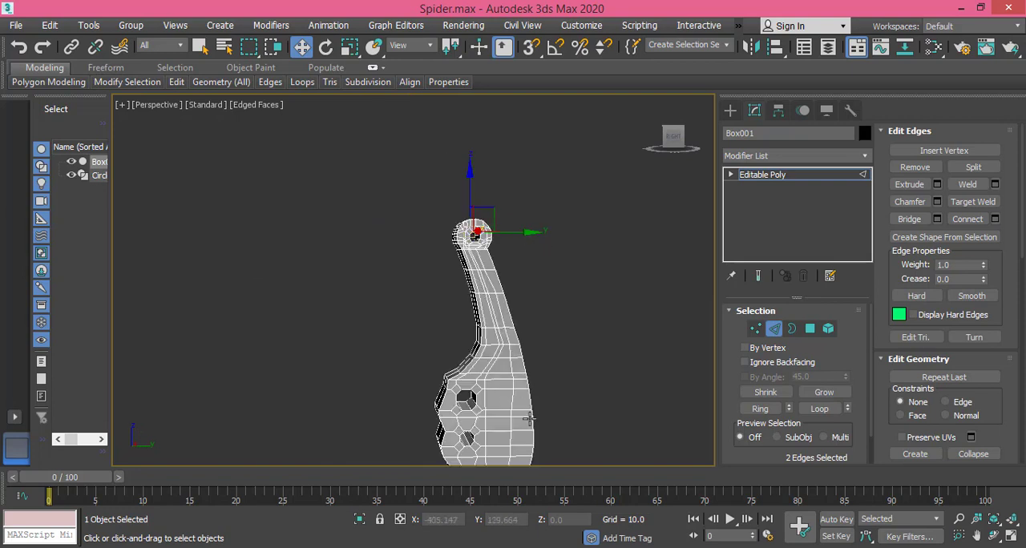
{"action": "middle_click_drag", "start_coordinate": [528, 419], "coordinate": [523, 379]}
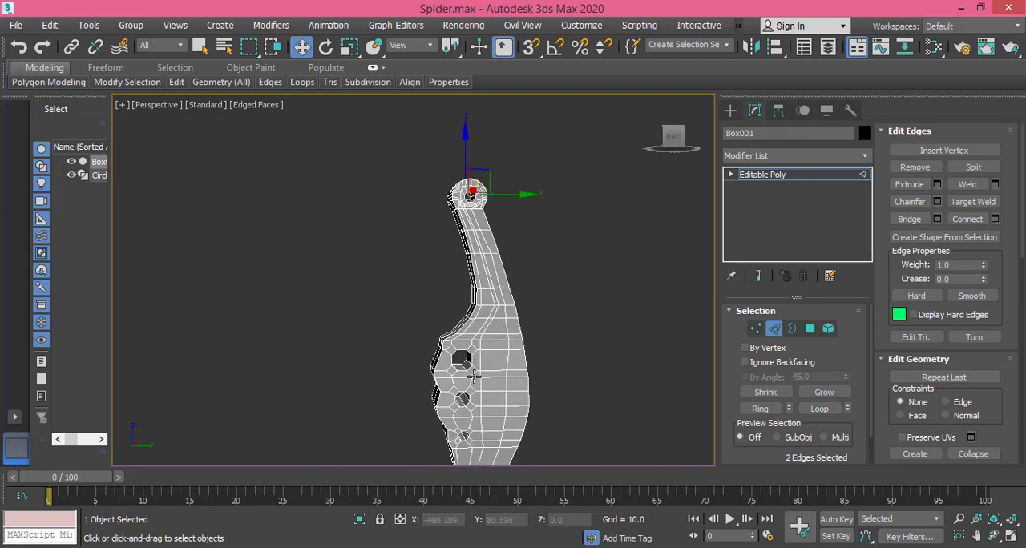
{"action": "scroll", "coordinate": [476, 414], "scroll_direction": "up", "scroll_amount": 2}
{"action": "scroll", "coordinate": [474, 409], "scroll_direction": "down", "scroll_amount": 2}
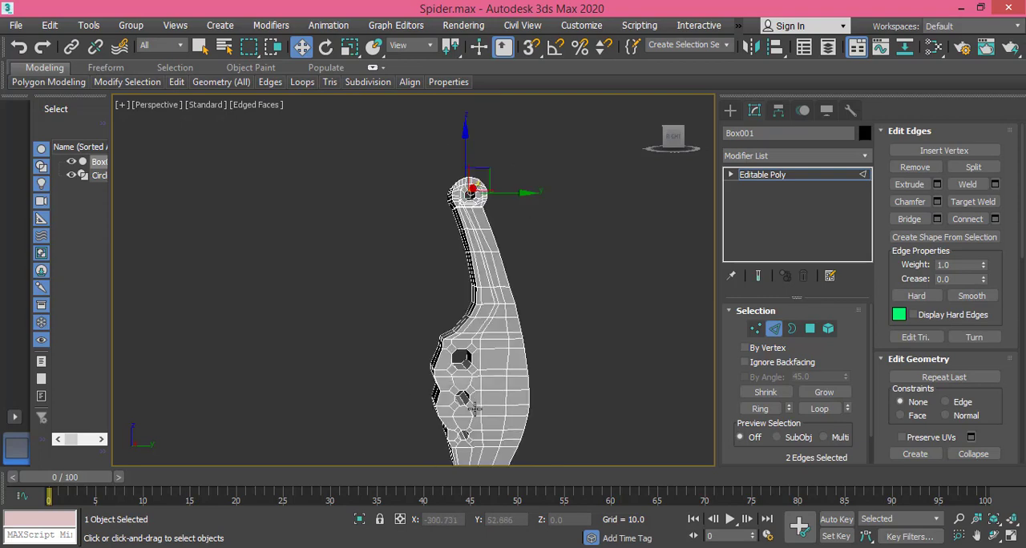
{"action": "middle_click_drag", "start_coordinate": [484, 268], "coordinate": [542, 292]}
{"action": "middle_click_drag", "start_coordinate": [548, 328], "coordinate": [500, 349], "text": "alt"}
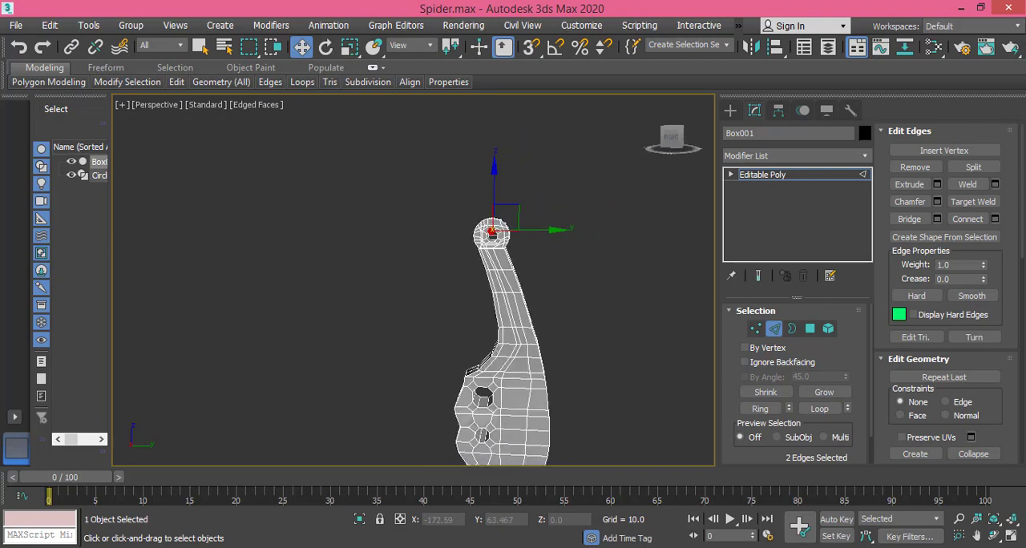
Step: Switch to Windows Photo Viewer and examine the leg joints in the spider reference image
{"action": "key", "text": "alt+Tab"}
{"action": "scroll", "coordinate": [416, 276], "scroll_direction": "down", "scroll_amount": 4}
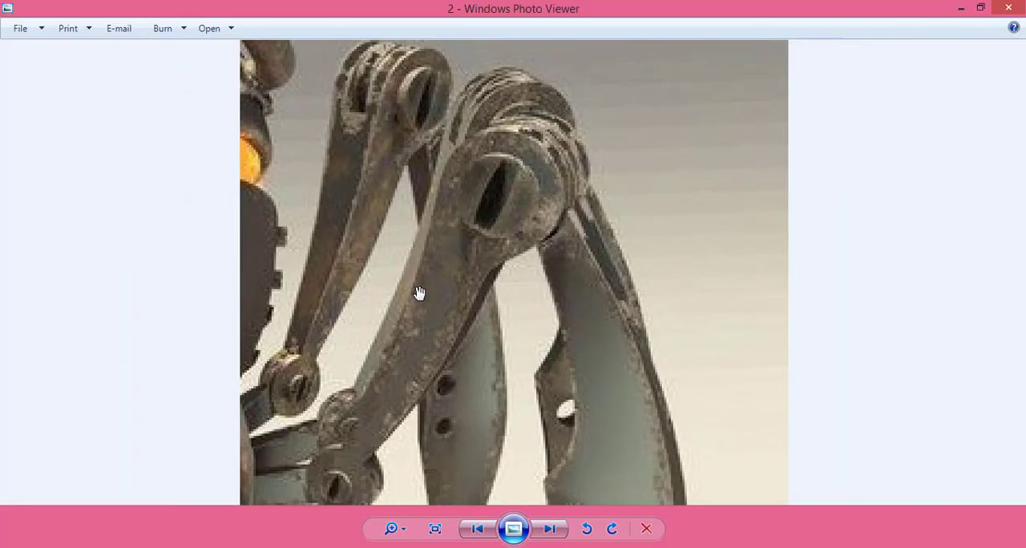
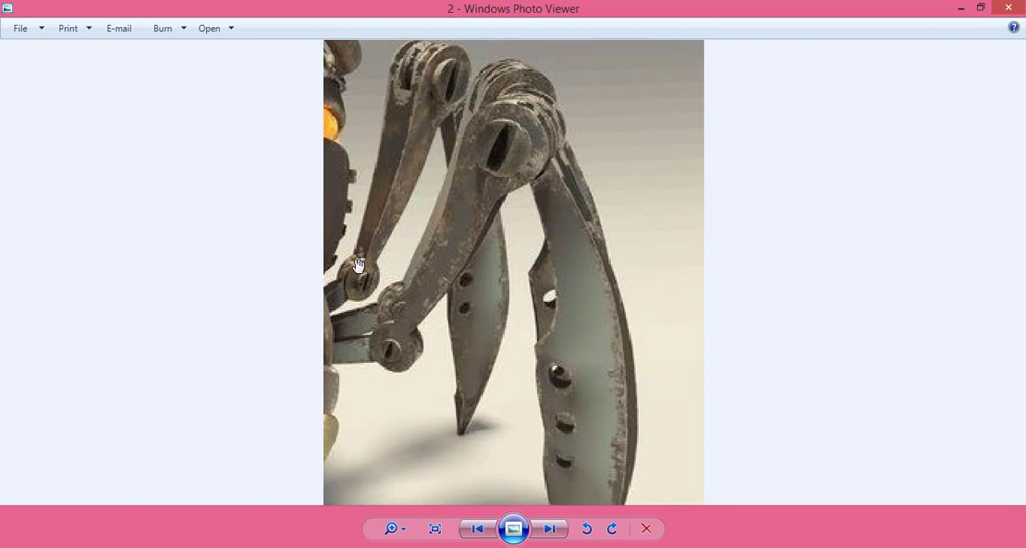
Step: Return to 3ds Max, leave the leg's edge sub-object level, and freeze the leg mesh
{"action": "key", "text": "alt+Tab"}
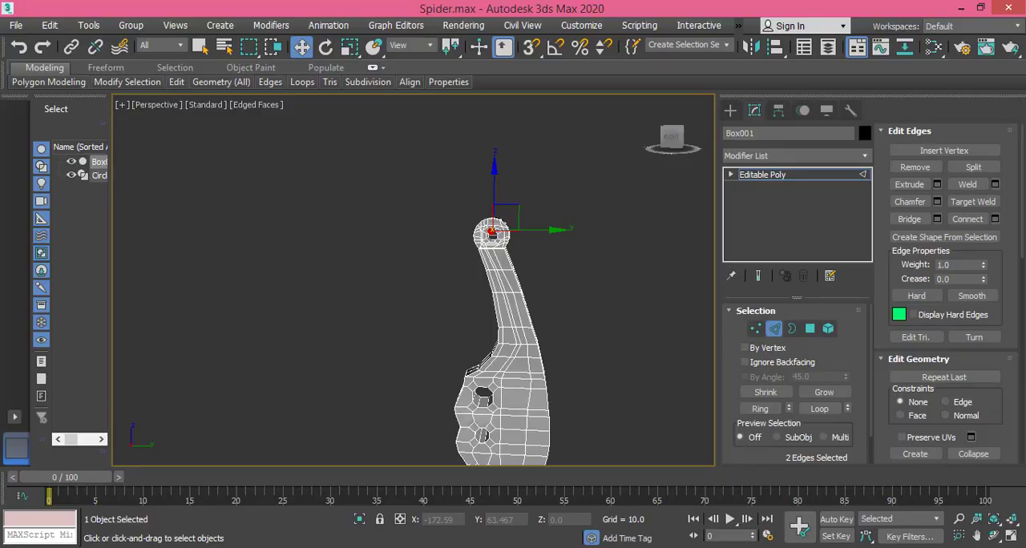
{"action": "left_click", "coordinate": [759, 178]}
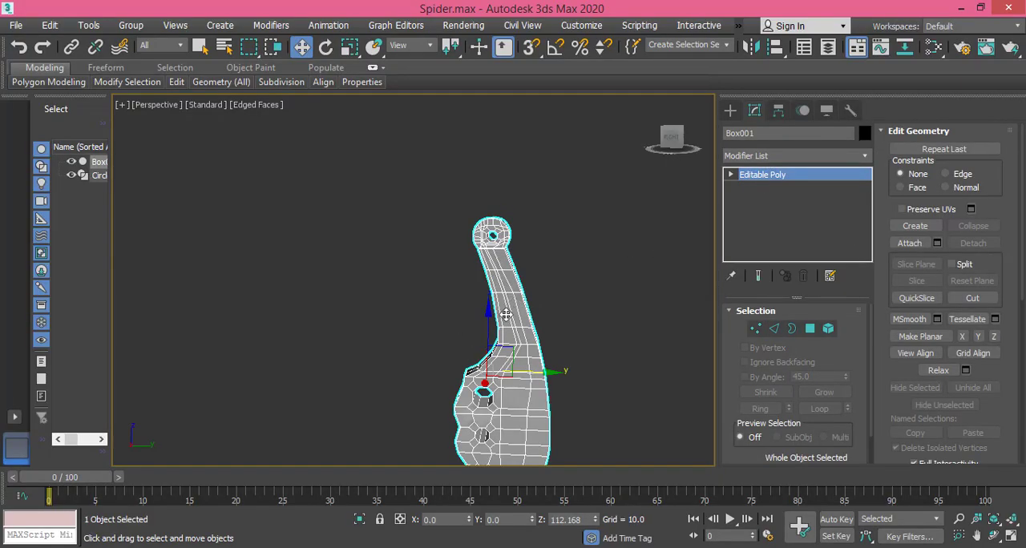
{"action": "left_click", "coordinate": [625, 263]}
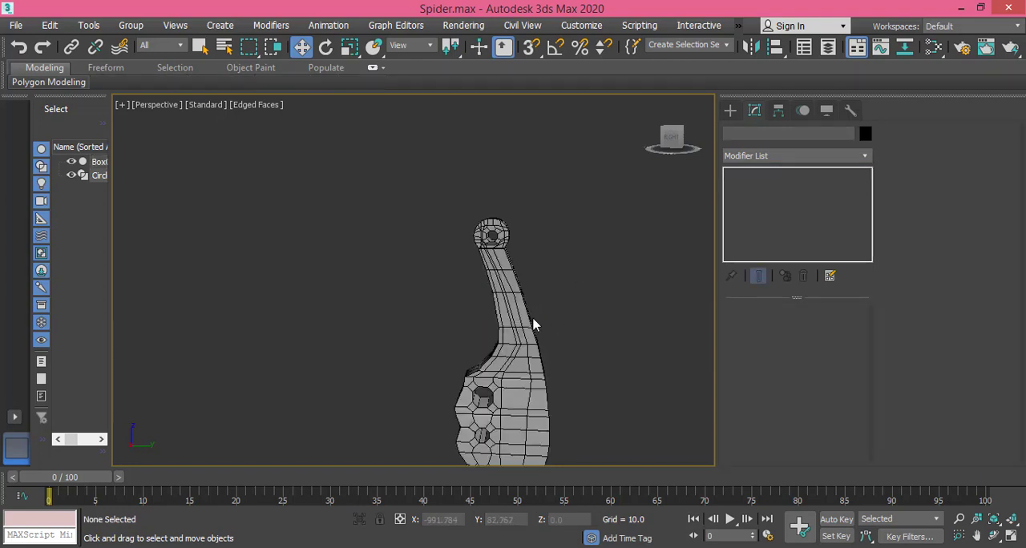
{"action": "left_click", "coordinate": [510, 311]}
{"action": "left_click", "coordinate": [501, 298]}
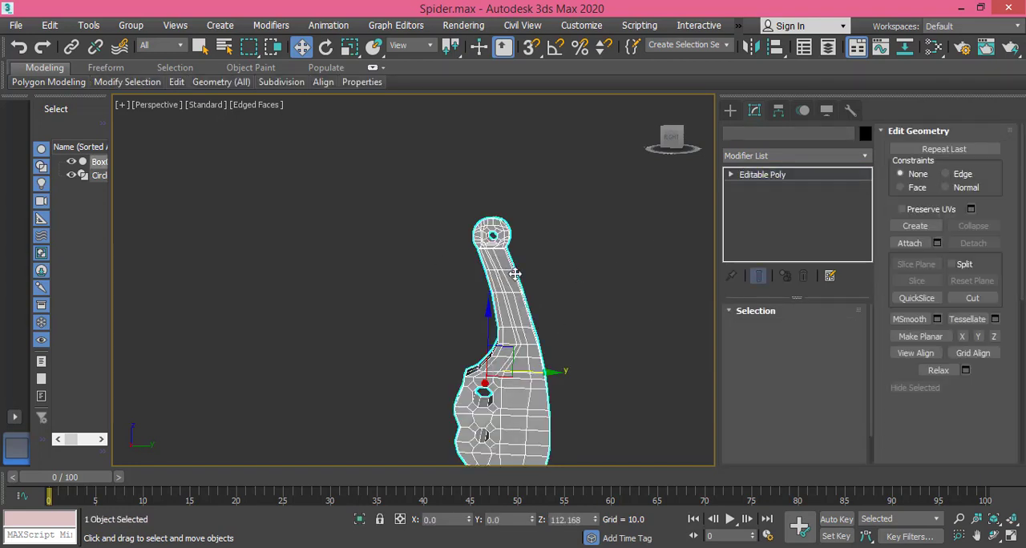
{"action": "right_click", "coordinate": [506, 297]}
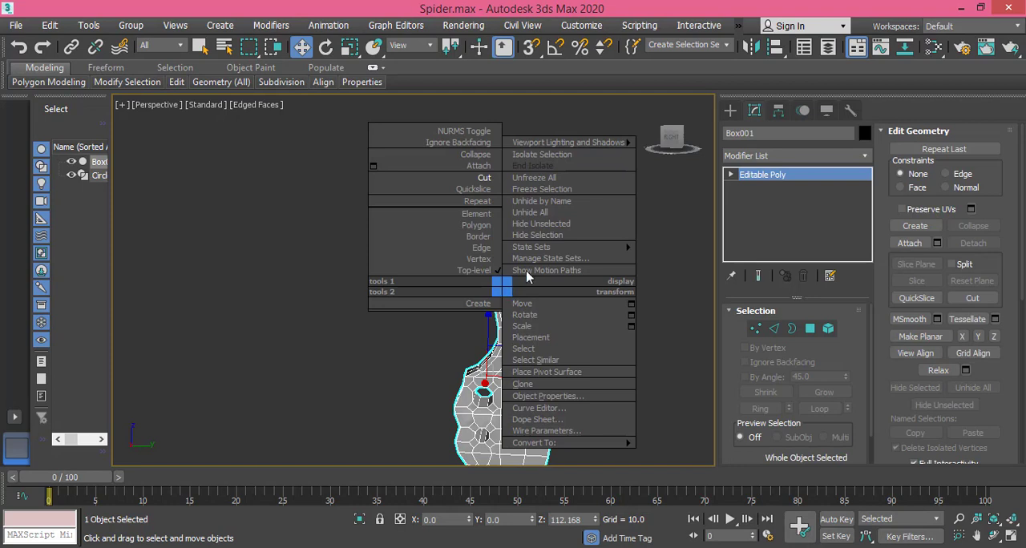
{"action": "left_click", "coordinate": [571, 189]}
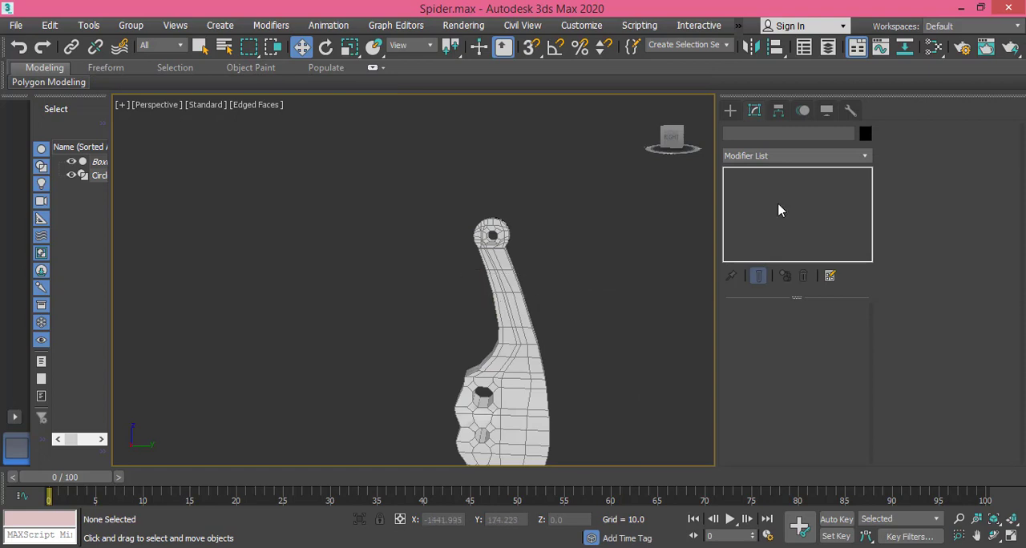
Step: Switch from creating splines to standard primitives and activate the Box tool
{"action": "left_click", "coordinate": [730, 110]}
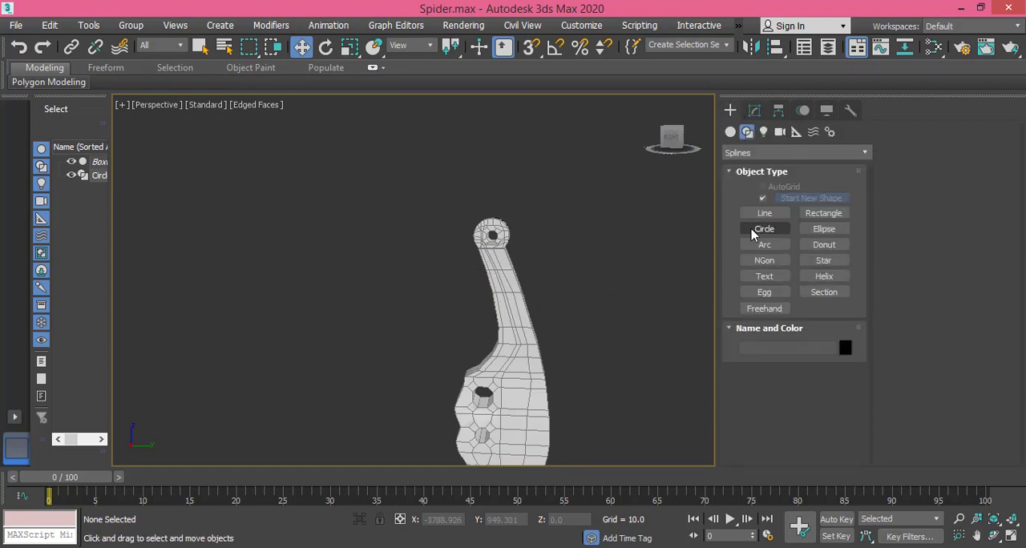
{"action": "left_click", "coordinate": [756, 153]}
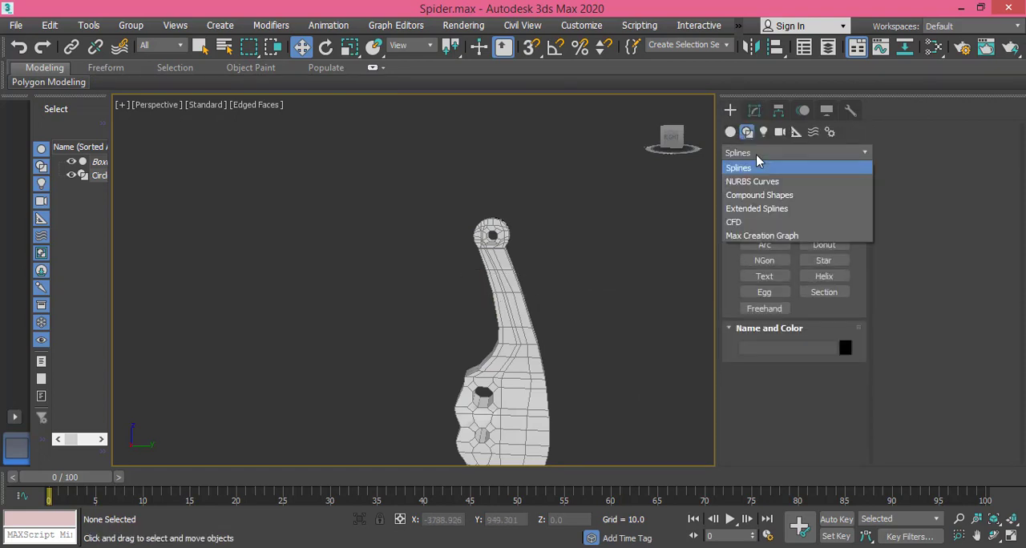
{"action": "left_click", "coordinate": [755, 153]}
{"action": "left_click", "coordinate": [730, 131]}
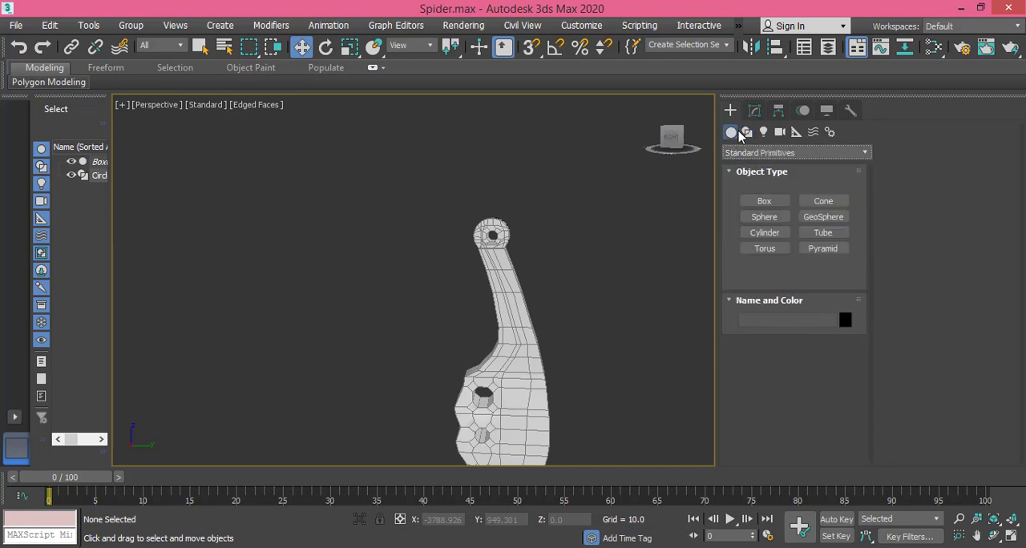
{"action": "left_click", "coordinate": [763, 201]}
{"action": "middle_click_drag", "start_coordinate": [561, 278], "coordinate": [657, 291]}
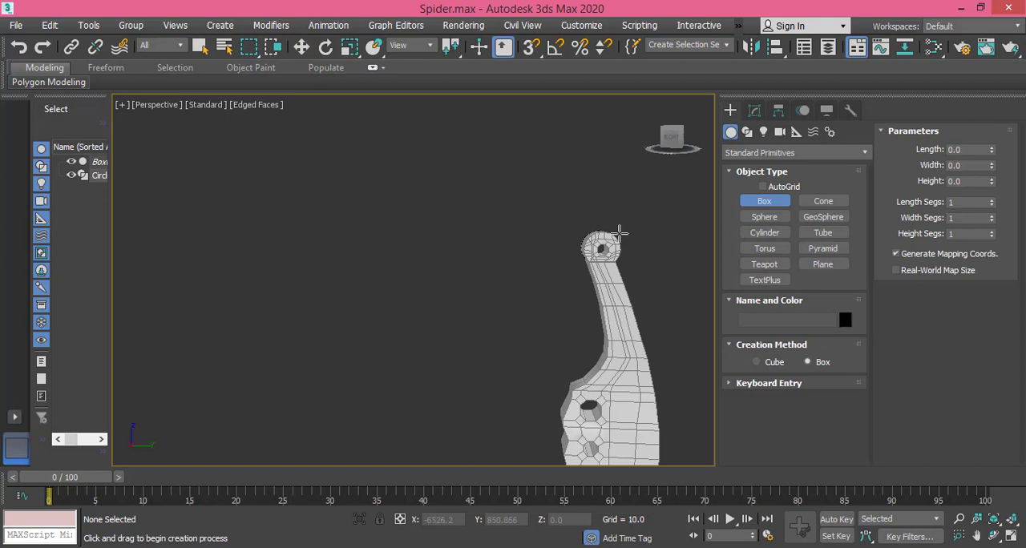
{"action": "left_click_drag", "start_coordinate": [620, 232], "coordinate": [673, 245]}
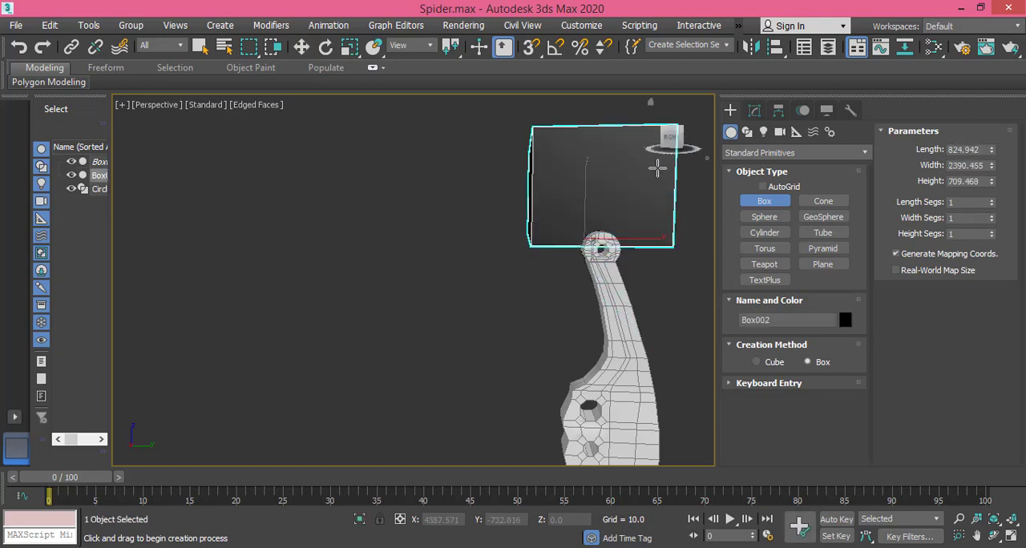
{"action": "right_click", "coordinate": [655, 170]}
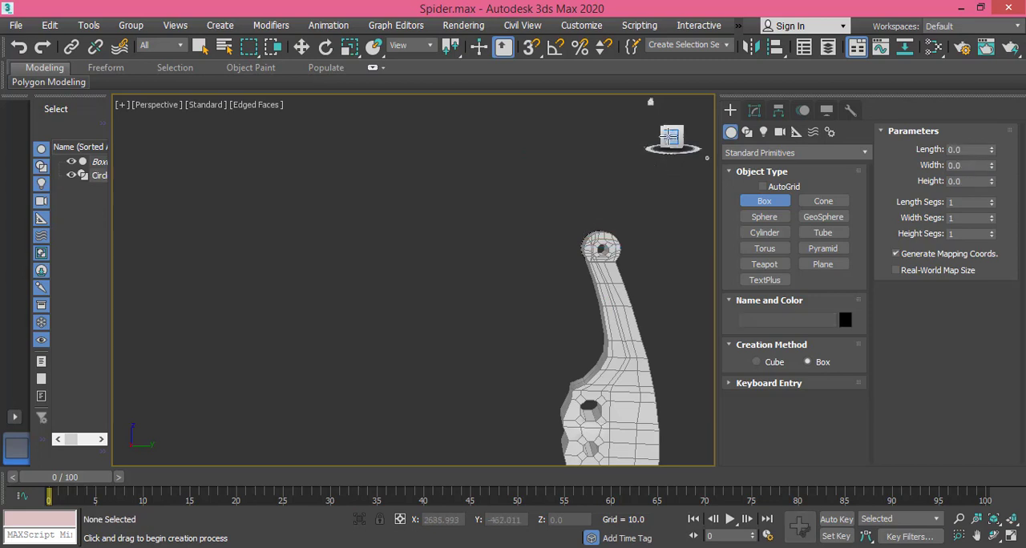
{"action": "left_click", "coordinate": [670, 136]}
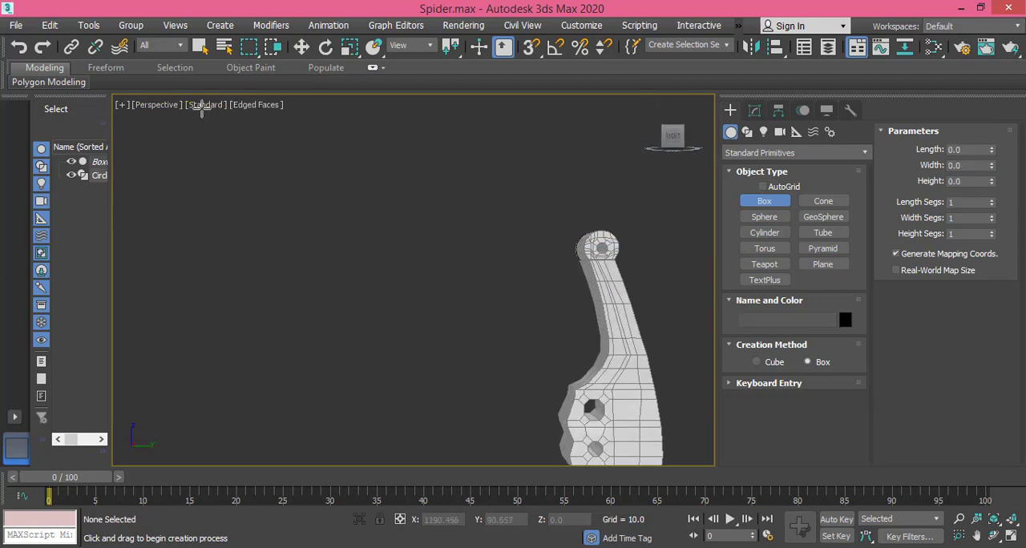
Step: In the right view, create a box about 122 wide, 26 long and 4.3 high beside the leg's rounded joint
{"action": "left_click", "coordinate": [156, 105]}
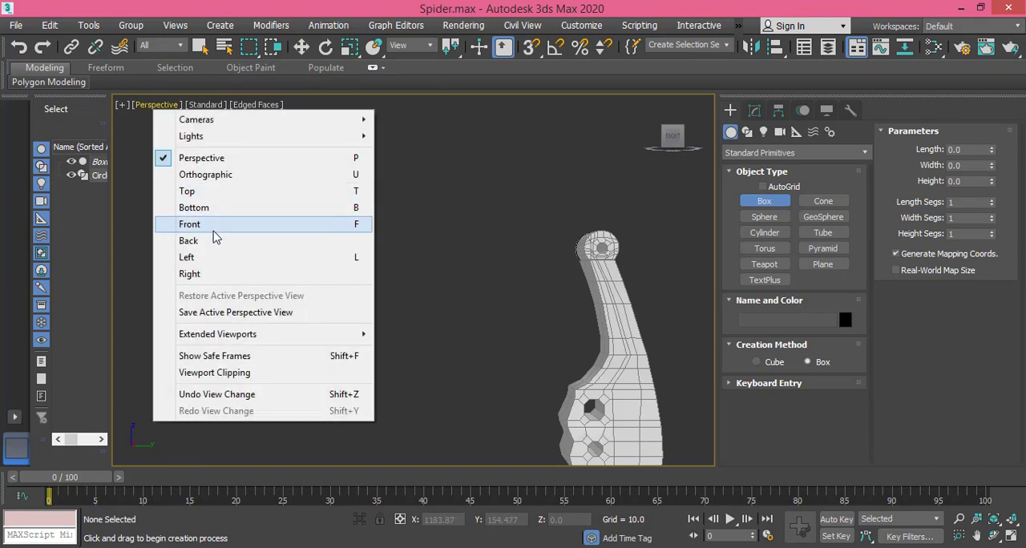
{"action": "left_click", "coordinate": [211, 275]}
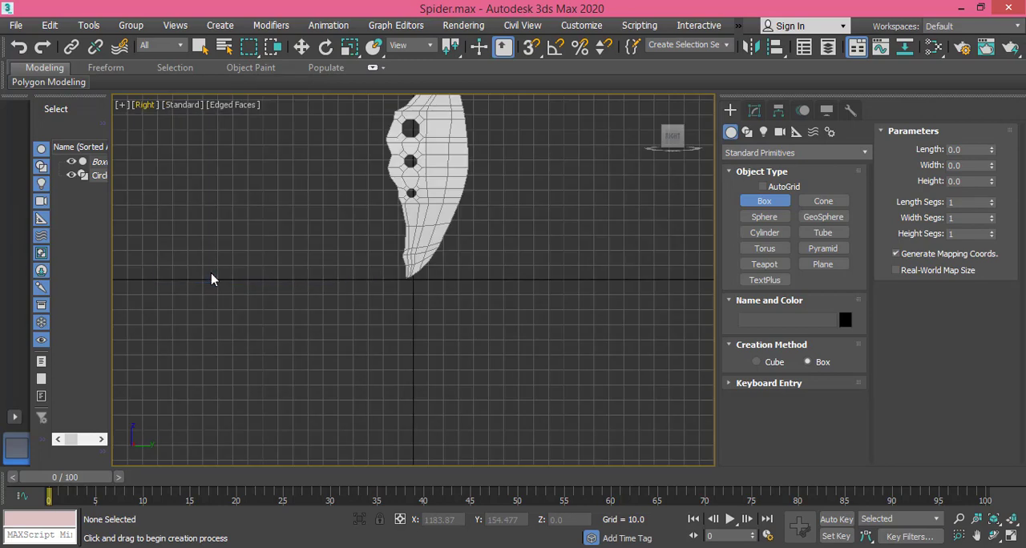
{"action": "middle_click_drag", "start_coordinate": [312, 185], "coordinate": [374, 401]}
{"action": "scroll", "coordinate": [359, 285], "scroll_direction": "up", "scroll_amount": 3}
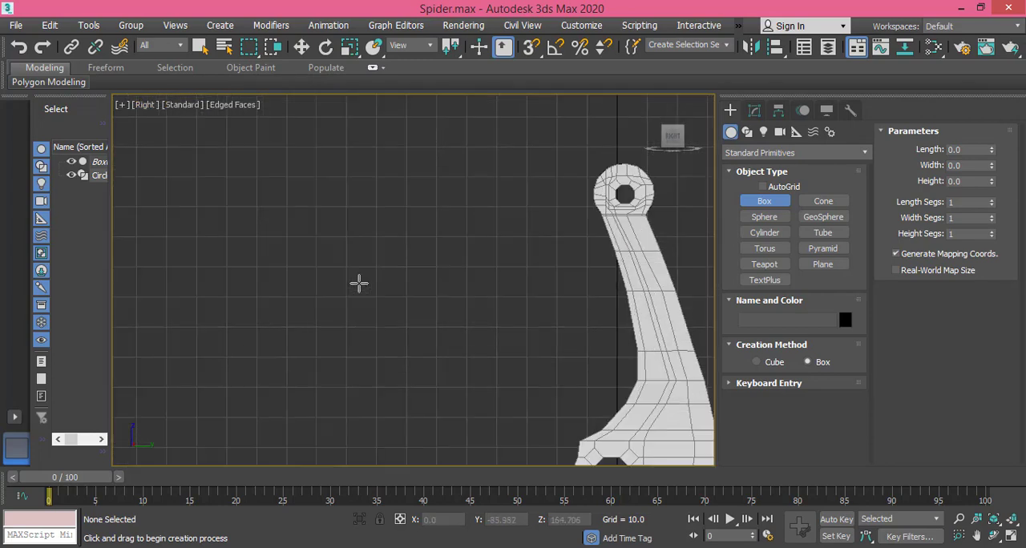
{"action": "middle_click_drag", "start_coordinate": [557, 305], "coordinate": [427, 286]}
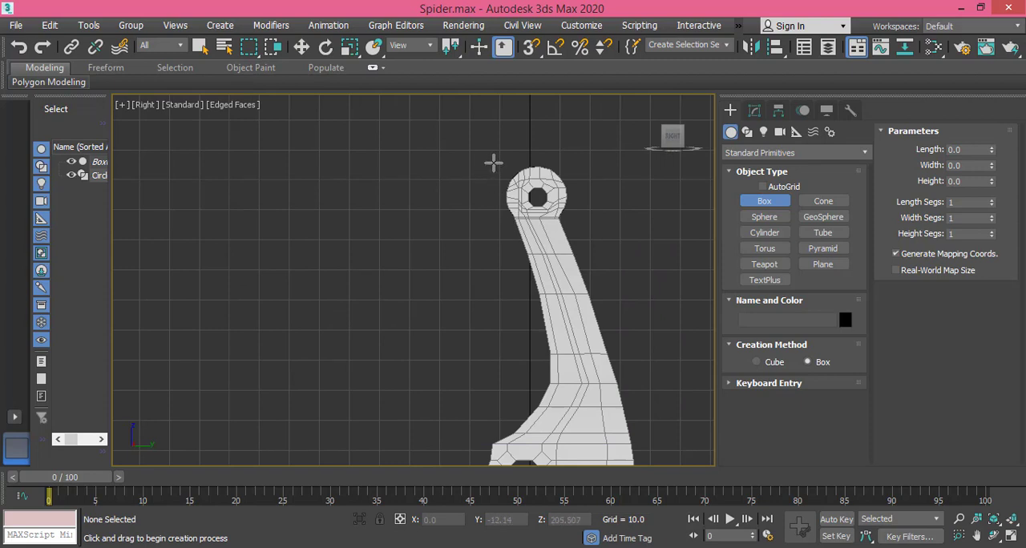
{"action": "left_click_drag", "start_coordinate": [494, 164], "coordinate": [130, 239]}
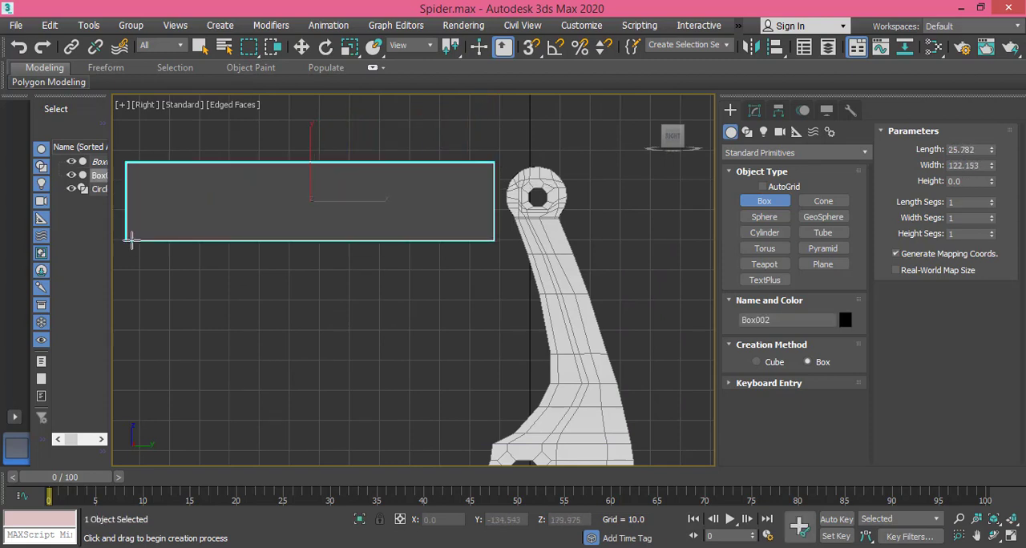
{"action": "left_click", "coordinate": [170, 224]}
{"action": "key", "text": "w"}
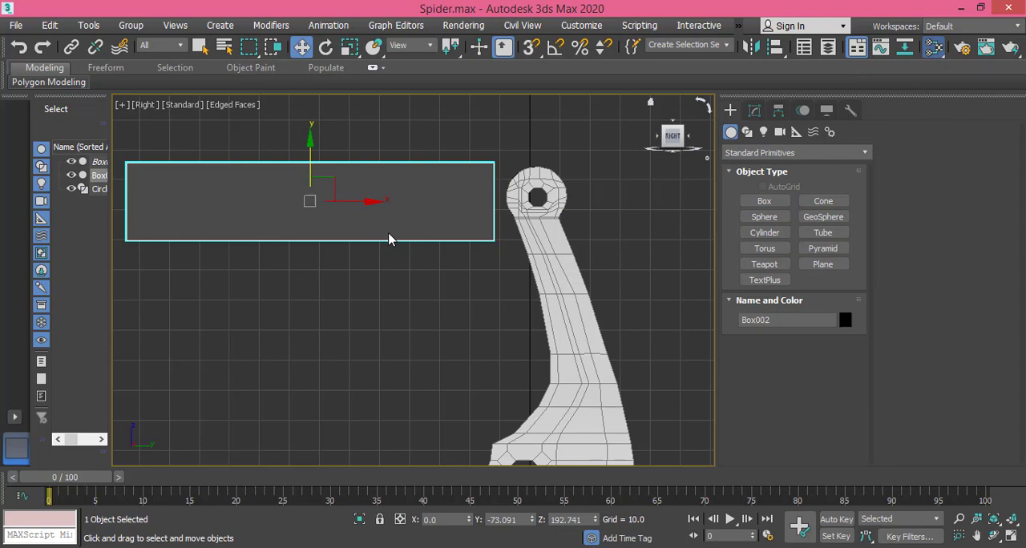
Step: Assign the Standard material Material #25 to the new box and close the Slate Material Editor
{"action": "key", "text": "m"}
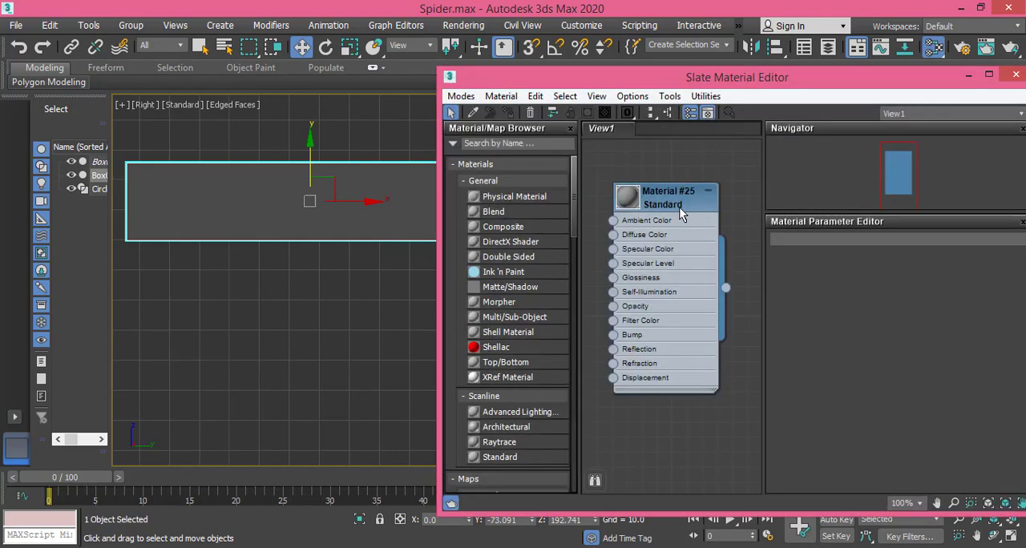
{"action": "left_click", "coordinate": [677, 207]}
{"action": "left_click", "coordinate": [508, 112]}
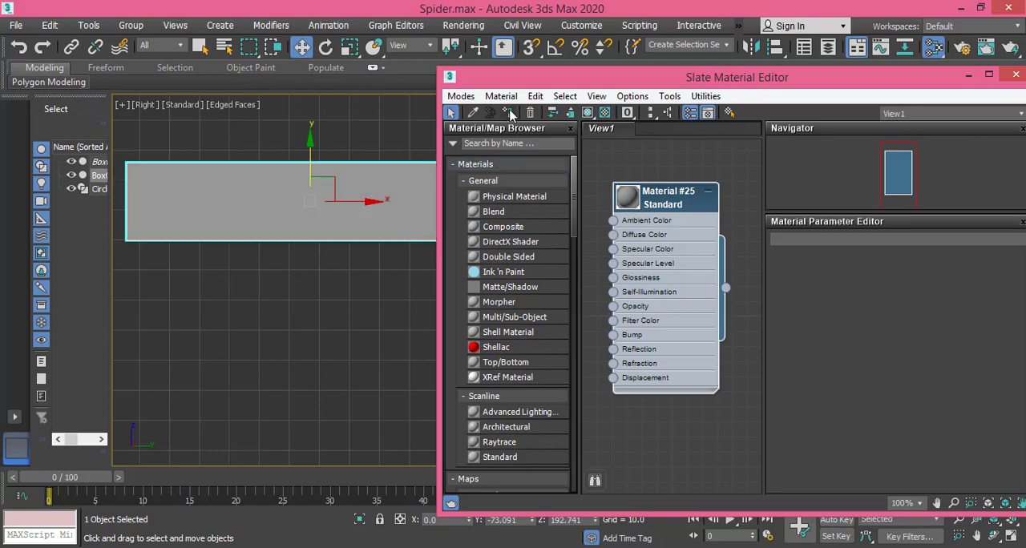
{"action": "left_click", "coordinate": [1015, 75]}
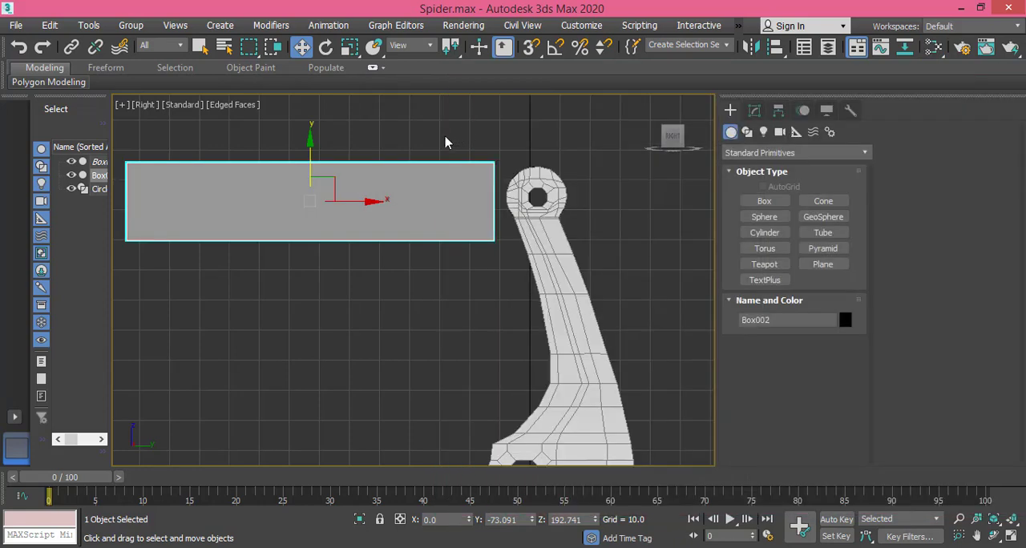
Step: Check the reference image's leg proportions and set the box's length to 40, width to 100 and height to 20
{"action": "left_click", "coordinate": [754, 111]}
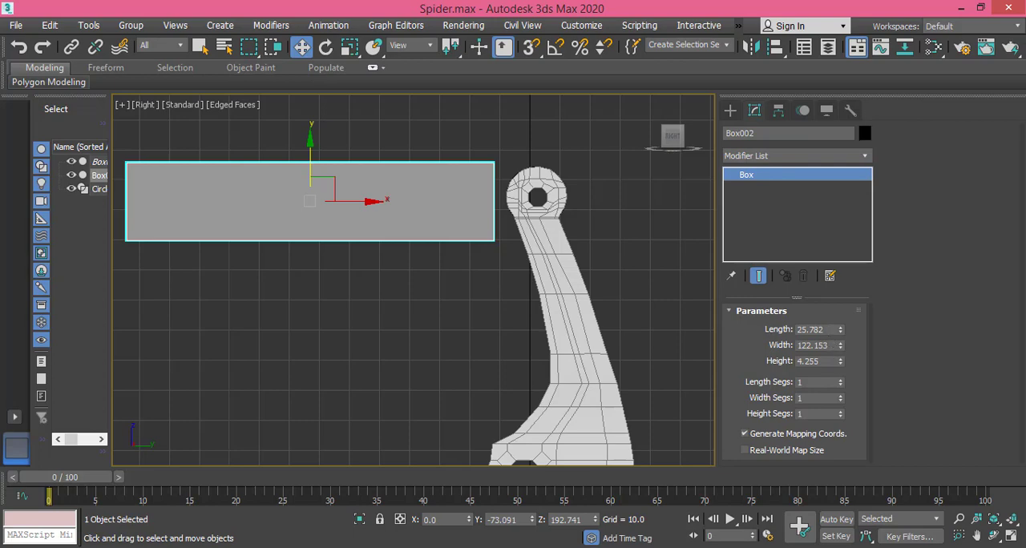
{"action": "key", "text": "alt+Tab"}
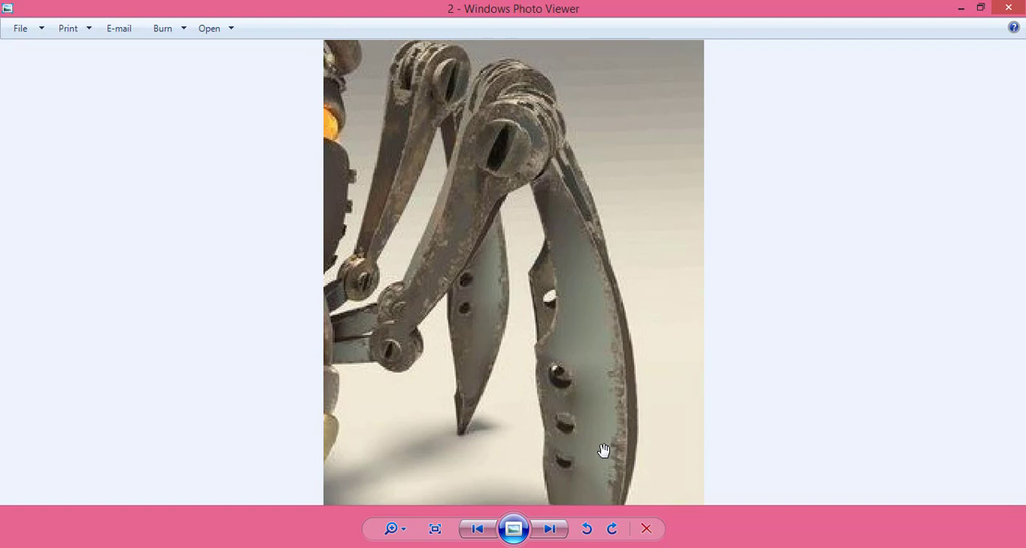
{"action": "left_click_drag", "start_coordinate": [604, 450], "coordinate": [606, 405]}
{"action": "scroll", "coordinate": [606, 405], "scroll_direction": "down", "scroll_amount": 1}
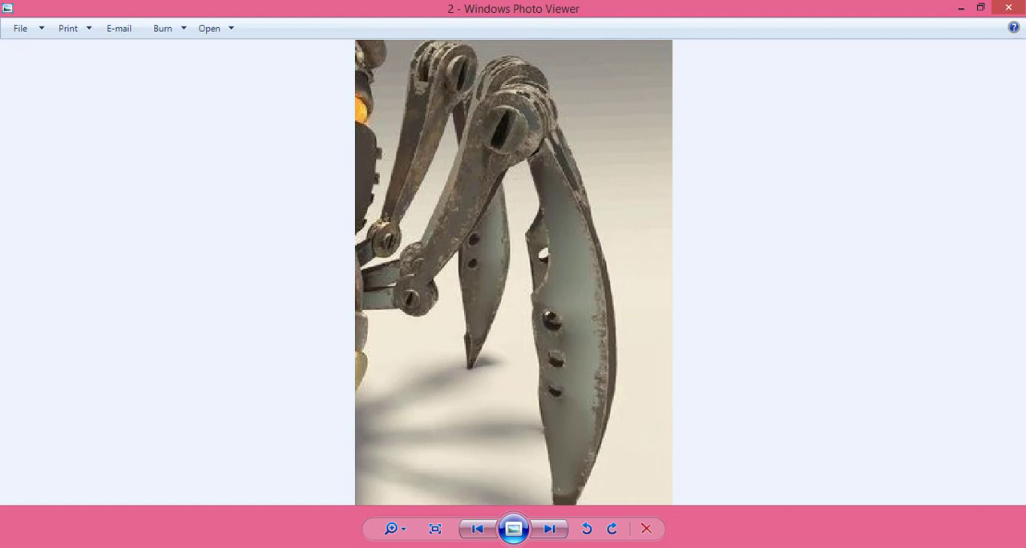
{"action": "left_click", "coordinate": [529, 547]}
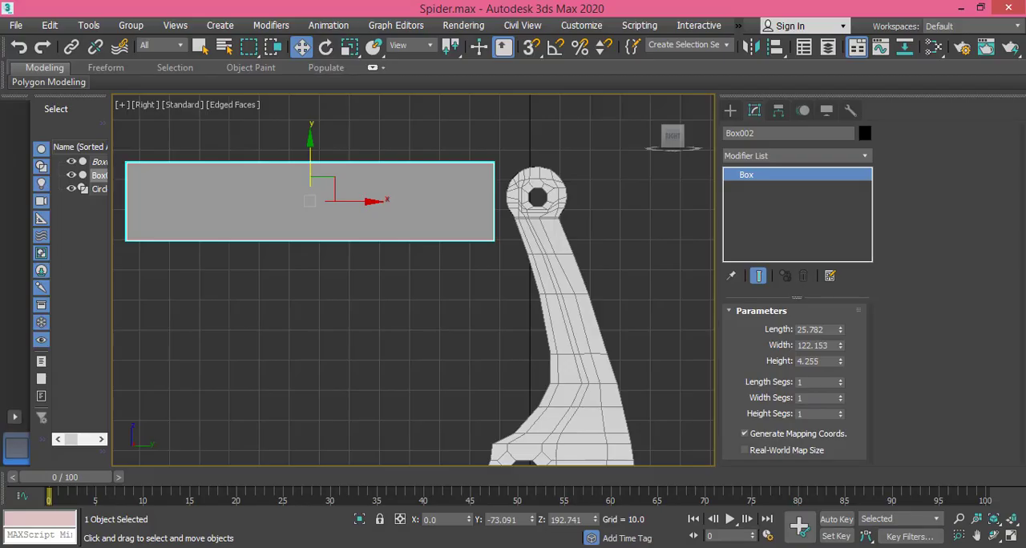
{"action": "double_click", "coordinate": [827, 329]}
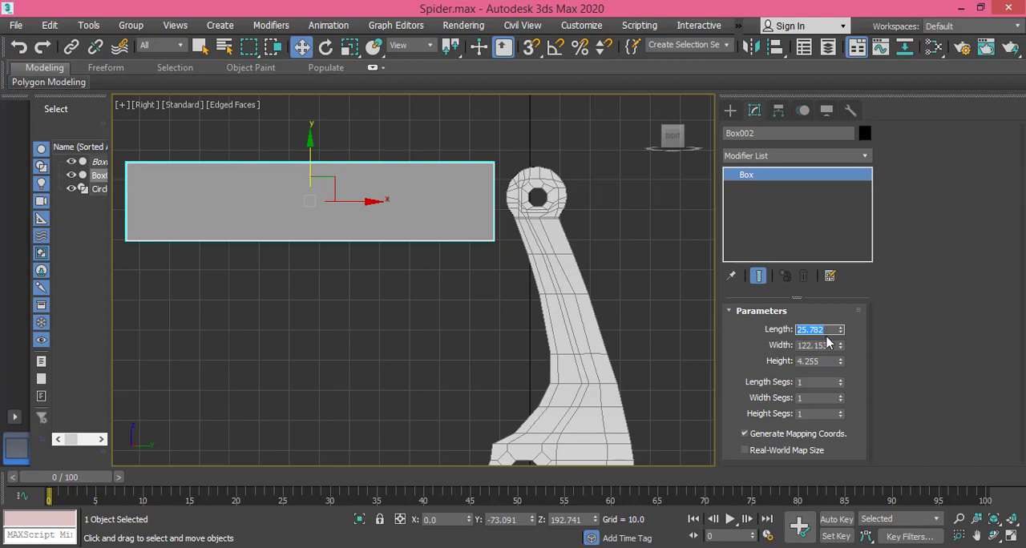
{"action": "type", "text": "40"}
{"action": "key", "text": "Tab"}
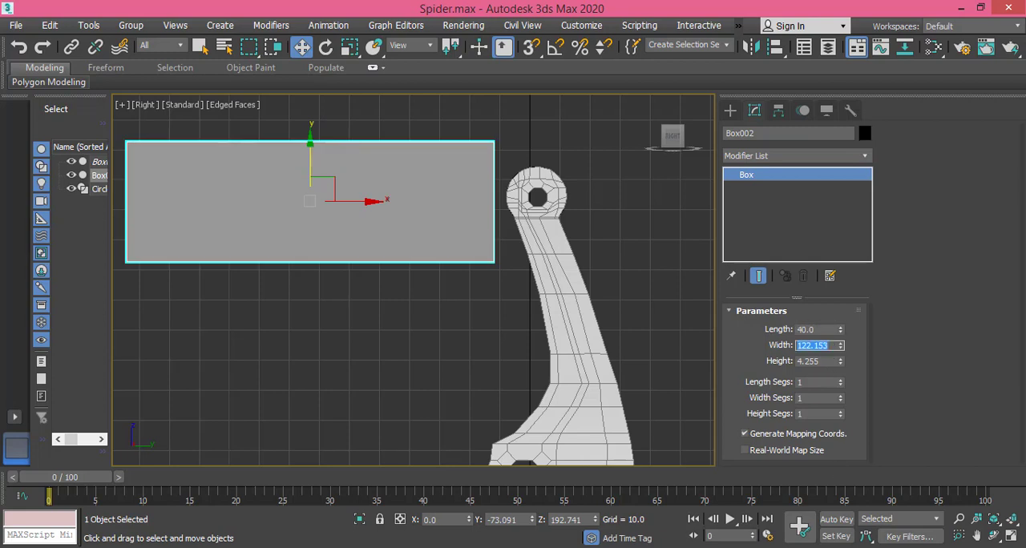
{"action": "key", "text": "alt+Tab"}
{"action": "double_click", "coordinate": [814, 346]}
{"action": "type", "text": "100.0"}
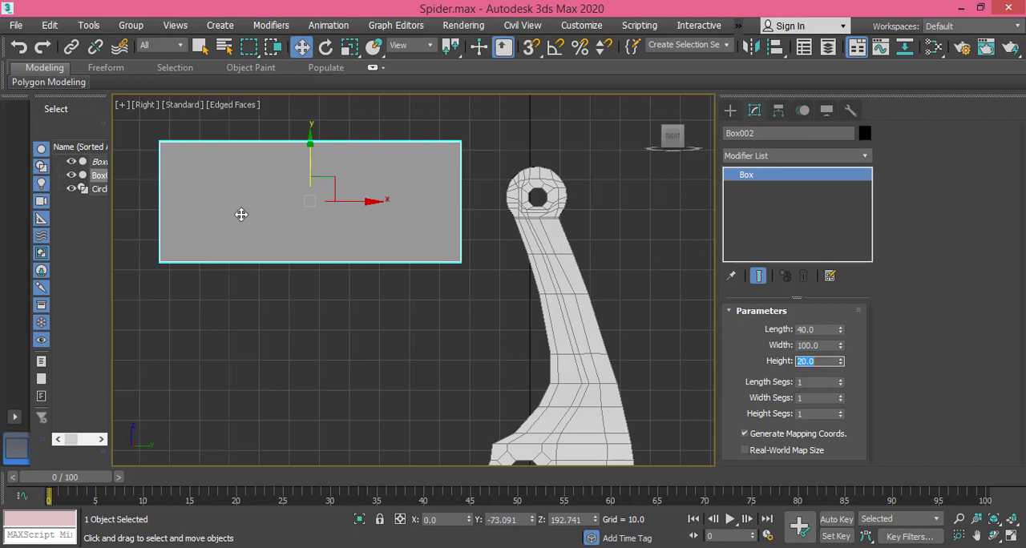
Step: Move the box about 6.3 units down and 6.6 units towards the leg's rounded joint
{"action": "left_click_drag", "start_coordinate": [308, 143], "coordinate": [314, 165]}
{"action": "left_click_drag", "start_coordinate": [366, 220], "coordinate": [387, 219]}
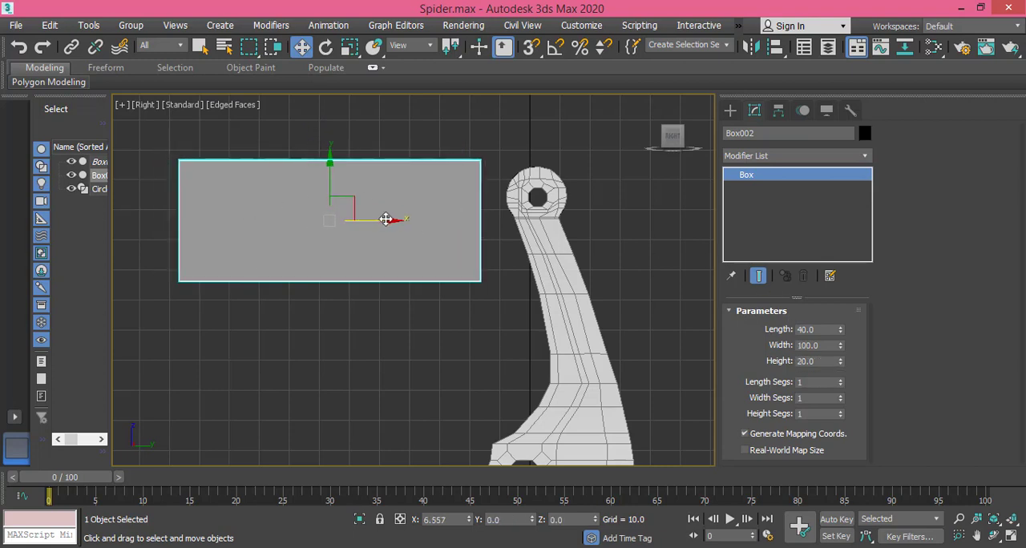
{"action": "scroll", "coordinate": [463, 306], "scroll_direction": "down", "scroll_amount": 2}
{"action": "middle_click_drag", "start_coordinate": [463, 306], "coordinate": [476, 278]}
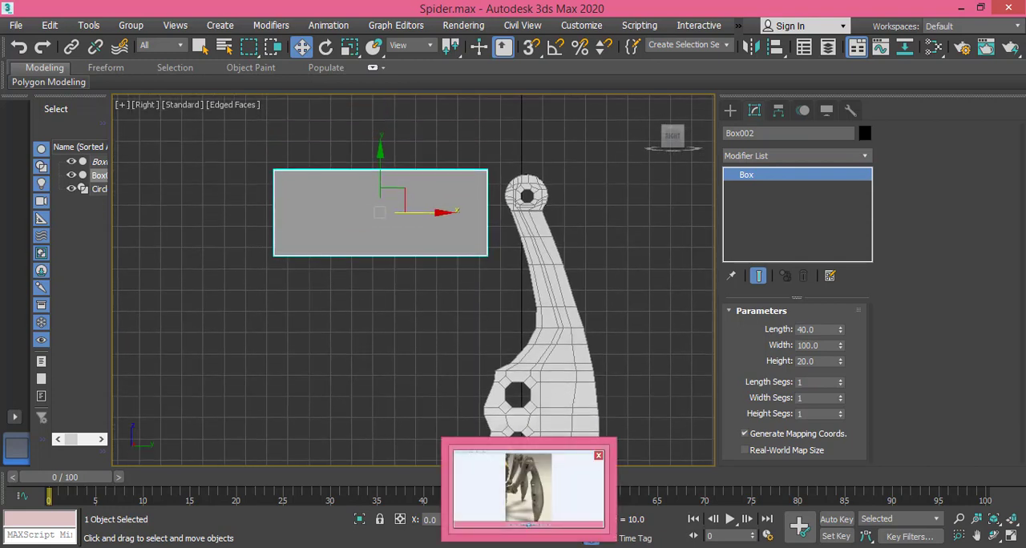
Step: Compare the box with the spider reference image and set its length to 30
{"action": "left_click", "coordinate": [525, 489]}
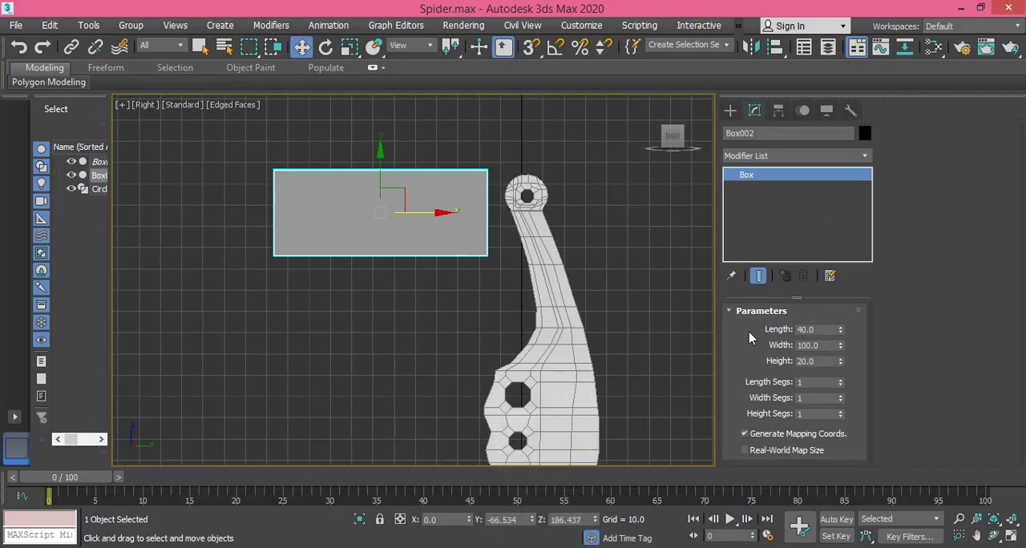
{"action": "double_click", "coordinate": [803, 329]}
{"action": "type", "text": "30"}
{"action": "key", "text": "Return"}
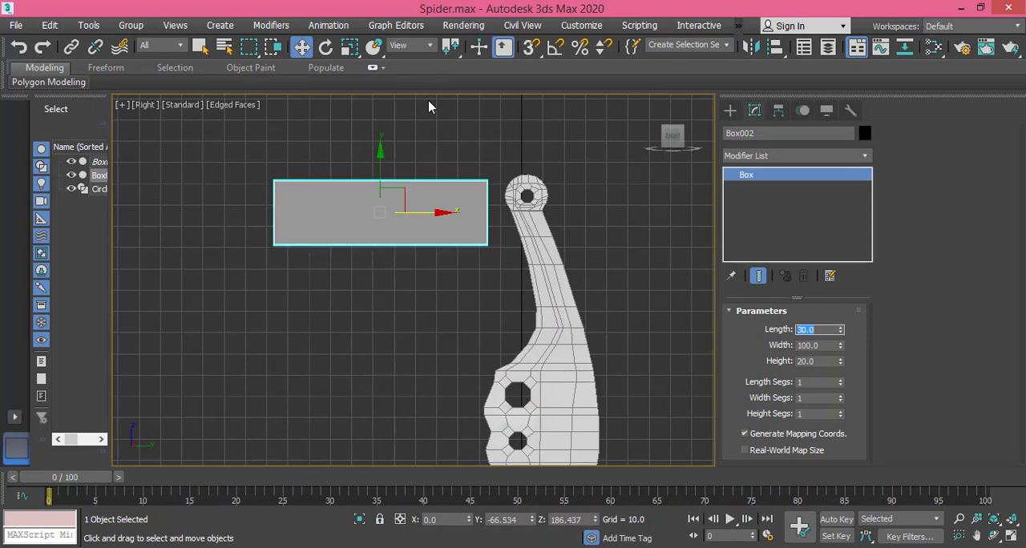
Step: Divide the box into 5 length segments
{"action": "middle_click_drag", "start_coordinate": [433, 197], "coordinate": [423, 196]}
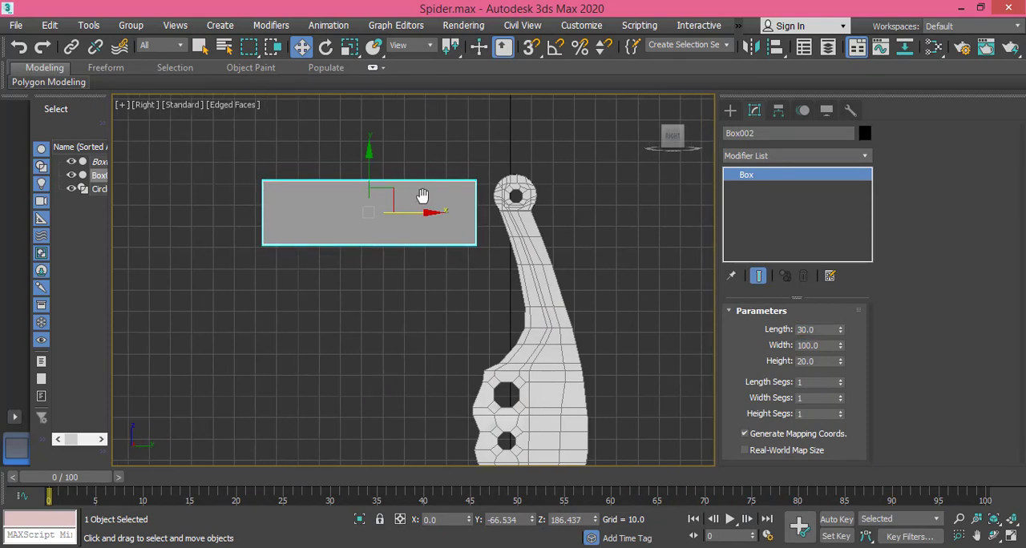
{"action": "left_click", "coordinate": [840, 379]}
{"action": "left_click", "coordinate": [841, 380]}
{"action": "left_click", "coordinate": [841, 380]}
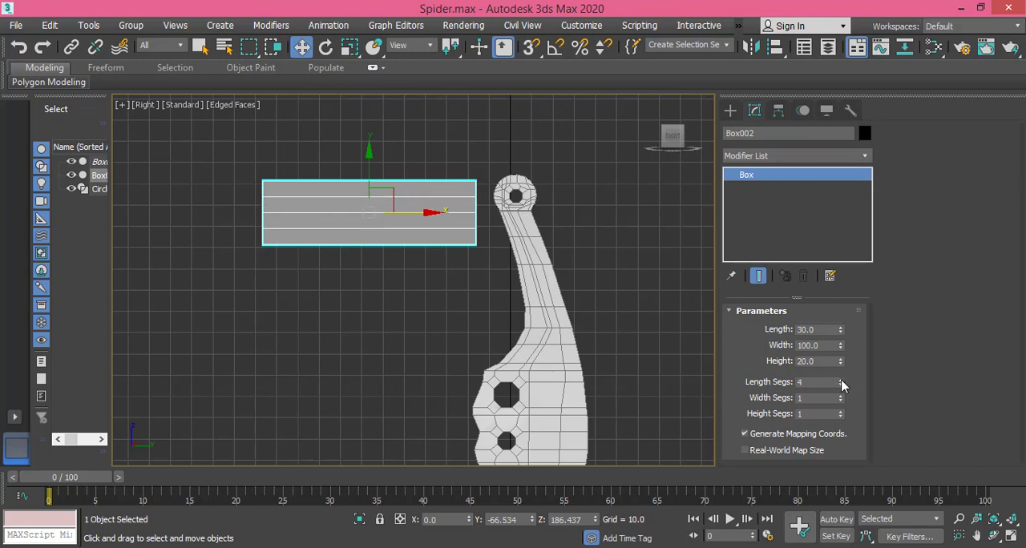
{"action": "left_click", "coordinate": [840, 379]}
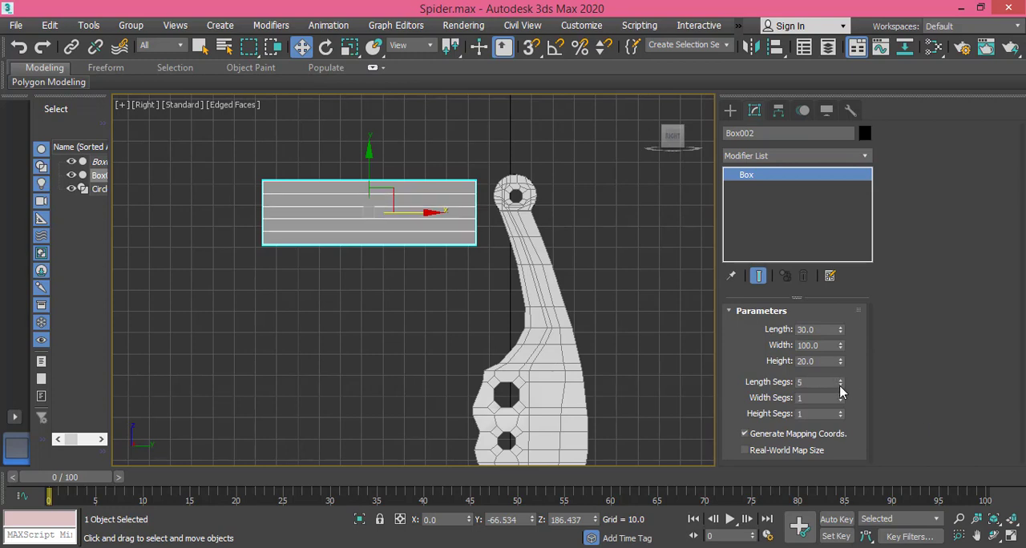
Step: Set the box's segments to 3 for length, 6 for width and 3 for height
{"action": "left_click", "coordinate": [840, 385]}
{"action": "left_click", "coordinate": [840, 386]}
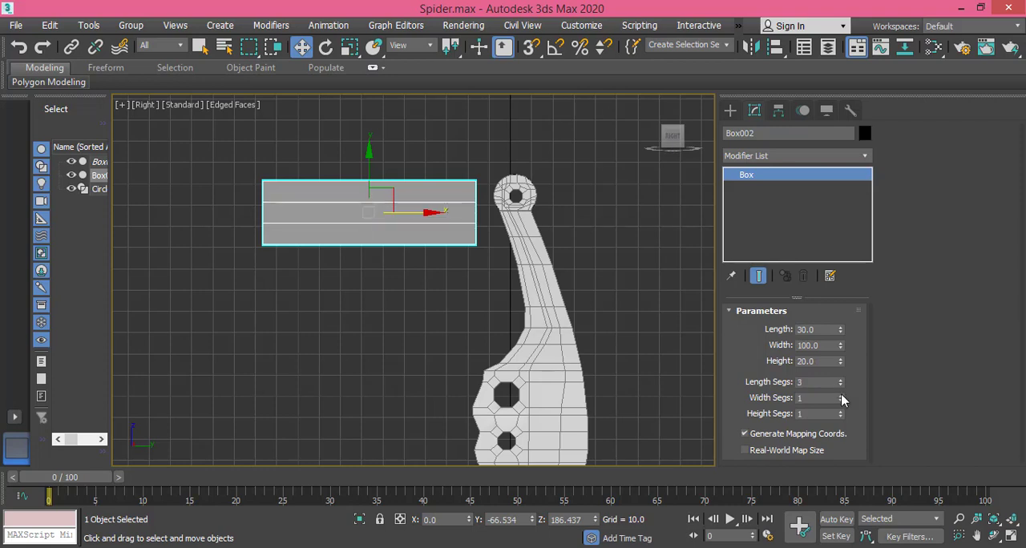
{"action": "left_click", "coordinate": [841, 395]}
{"action": "left_click", "coordinate": [840, 395]}
{"action": "left_click", "coordinate": [841, 395]}
{"action": "left_click", "coordinate": [841, 395]}
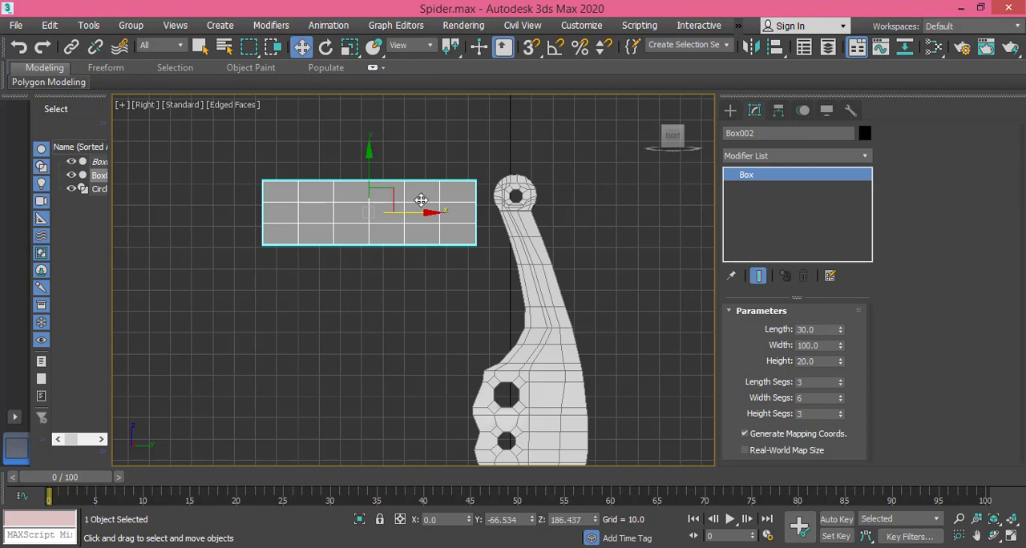
Step: Convert the segmented box to an editable poly
{"action": "middle_click_drag", "start_coordinate": [424, 212], "coordinate": [425, 231]}
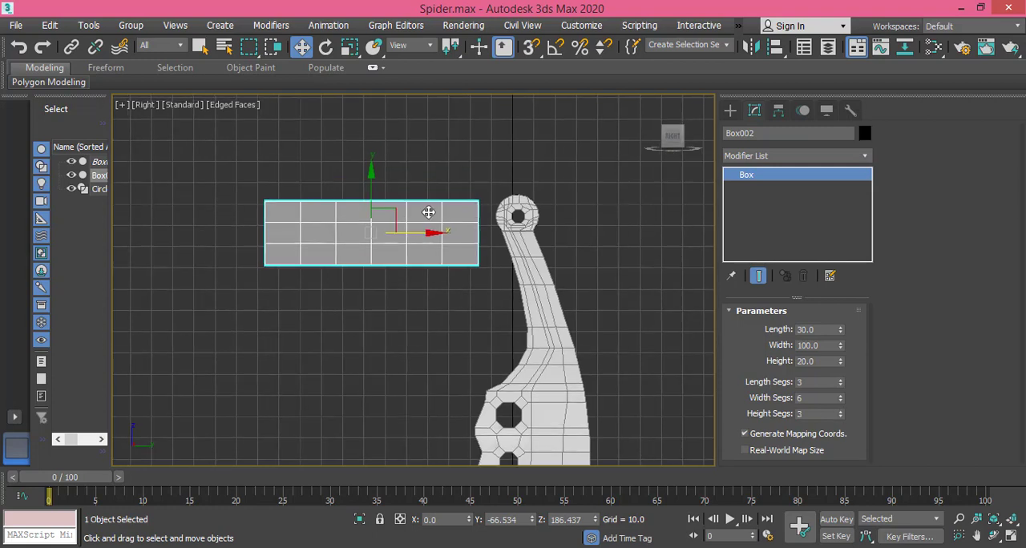
{"action": "right_click", "coordinate": [416, 223]}
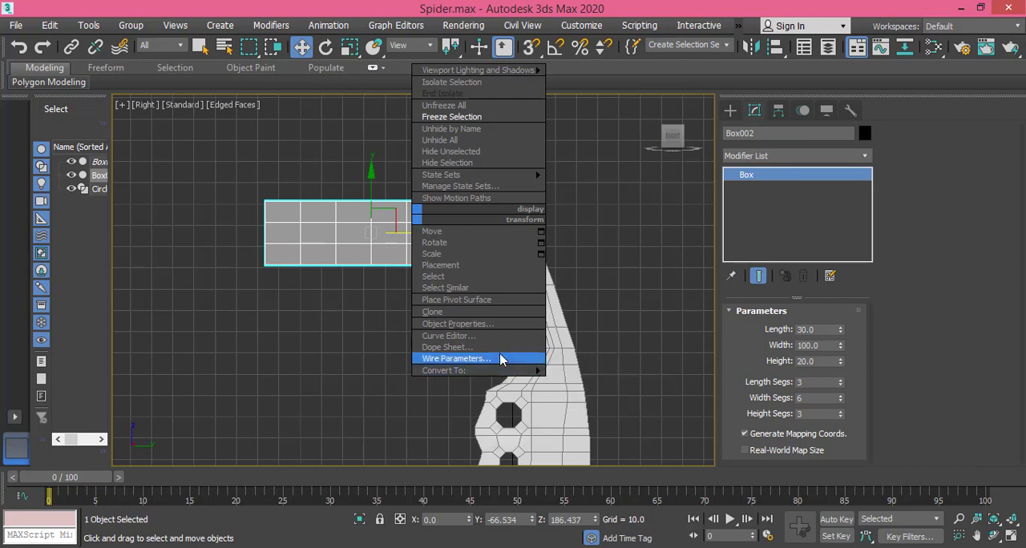
{"action": "mouse_move", "coordinate": [505, 371]}
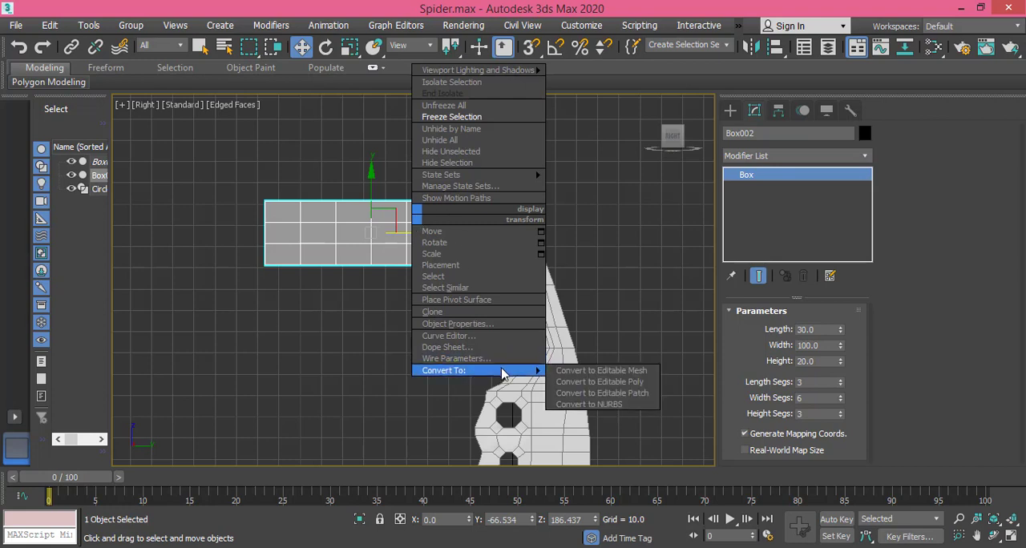
{"action": "left_click", "coordinate": [617, 382]}
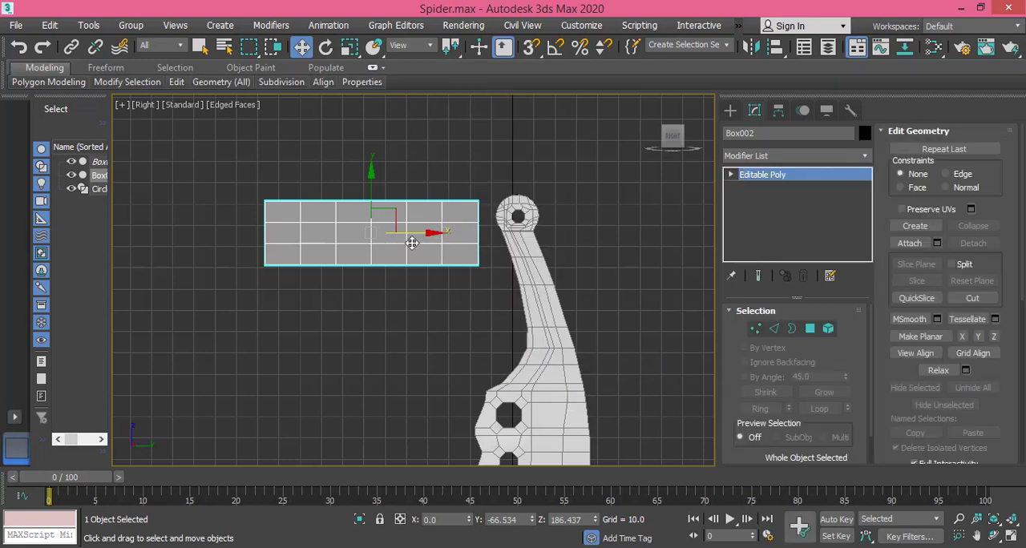
{"action": "middle_click_drag", "start_coordinate": [426, 269], "coordinate": [442, 291]}
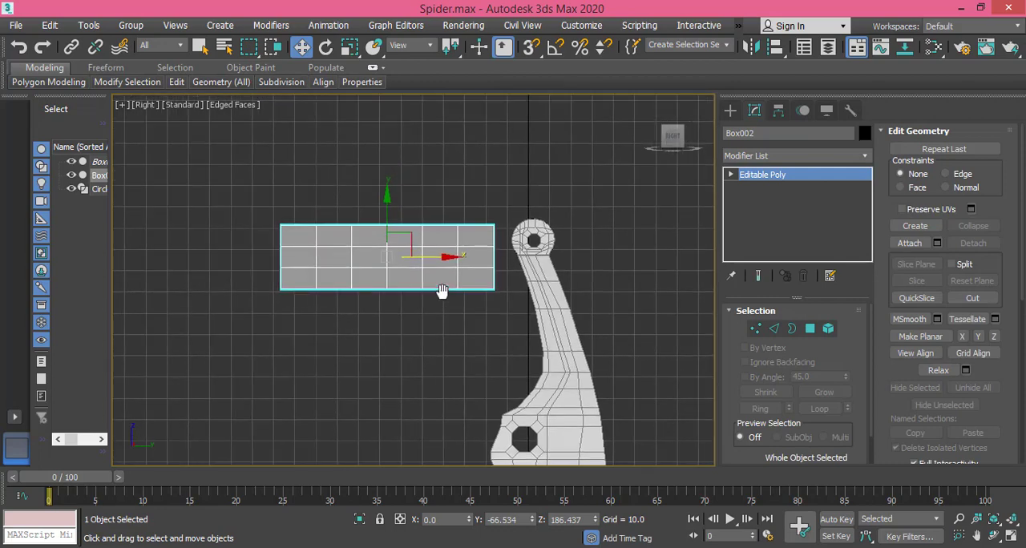
Step: Check the joint in the reference image and move the circle about 29.8 units sideways and 10.7 units down onto the box's end nearest the leg
{"action": "left_click", "coordinate": [553, 547]}
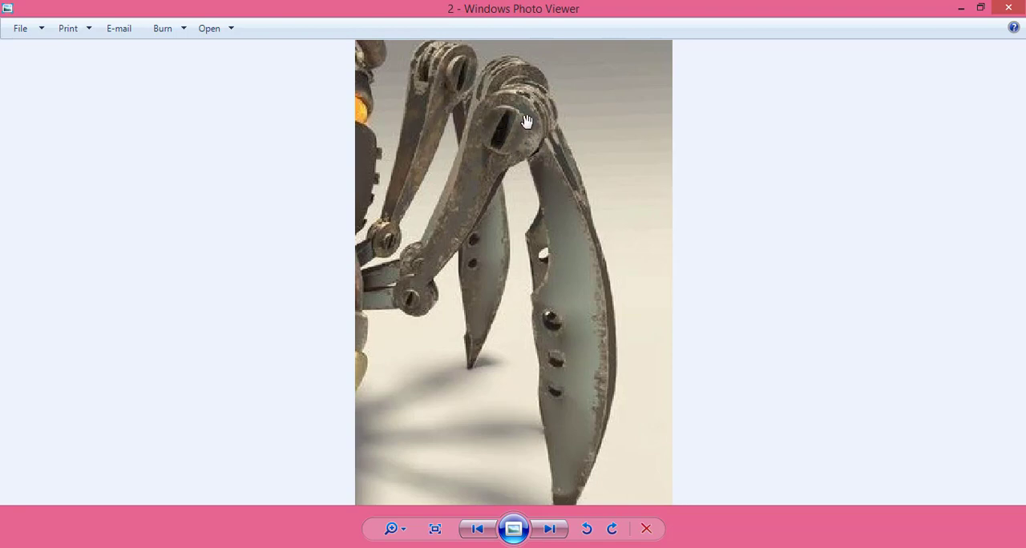
{"action": "scroll", "coordinate": [525, 116], "scroll_direction": "up", "scroll_amount": 5}
{"action": "left_click_drag", "start_coordinate": [529, 115], "coordinate": [533, 150]}
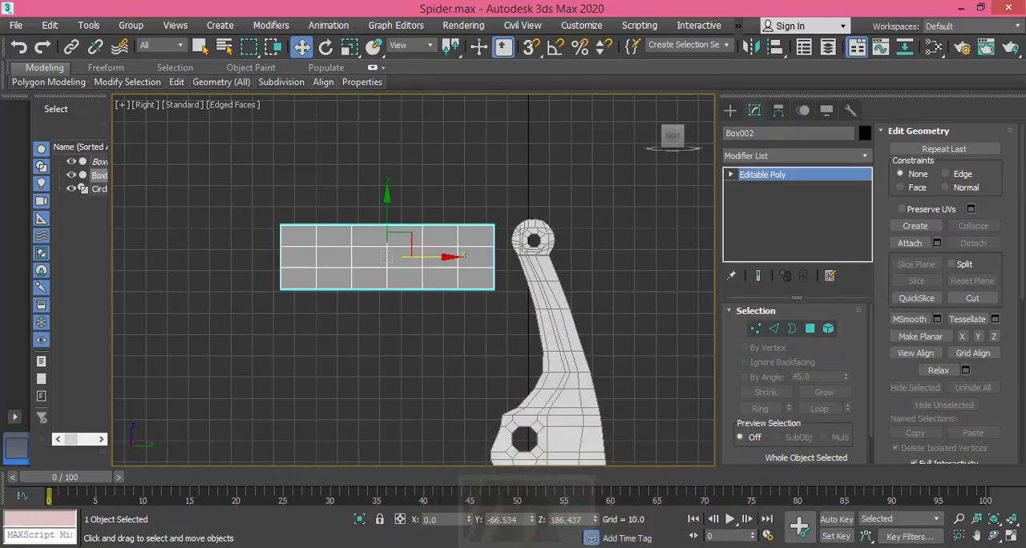
{"action": "left_click", "coordinate": [93, 194]}
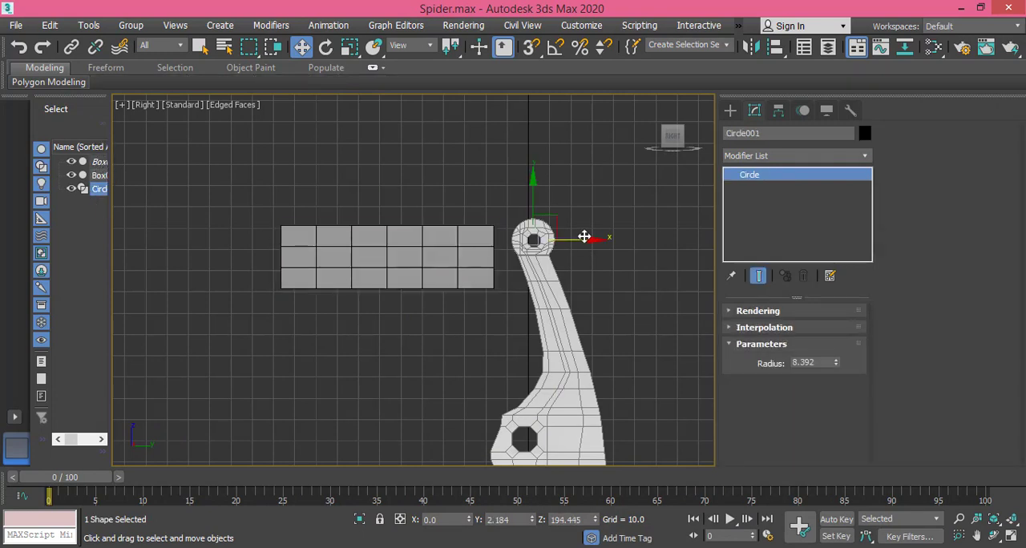
{"action": "left_click_drag", "start_coordinate": [588, 241], "coordinate": [525, 239]}
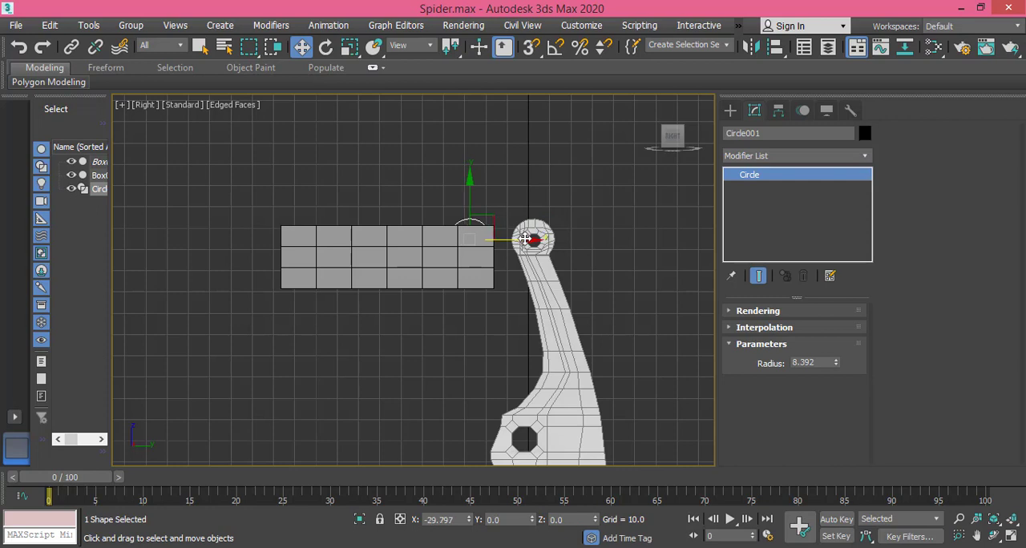
{"action": "left_click_drag", "start_coordinate": [469, 179], "coordinate": [468, 203]}
Step: Show the viewport in wireframe and raise the circle about 2.3 units within the box's end
{"action": "key", "text": "ctrl+z"}
{"action": "scroll", "coordinate": [481, 241], "scroll_direction": "up", "scroll_amount": 3}
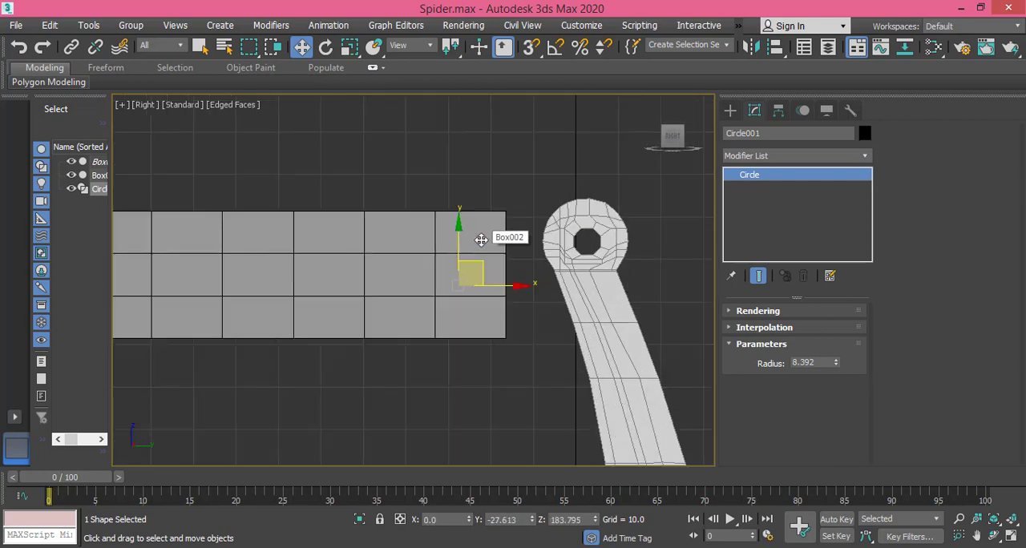
{"action": "key", "text": "F3"}
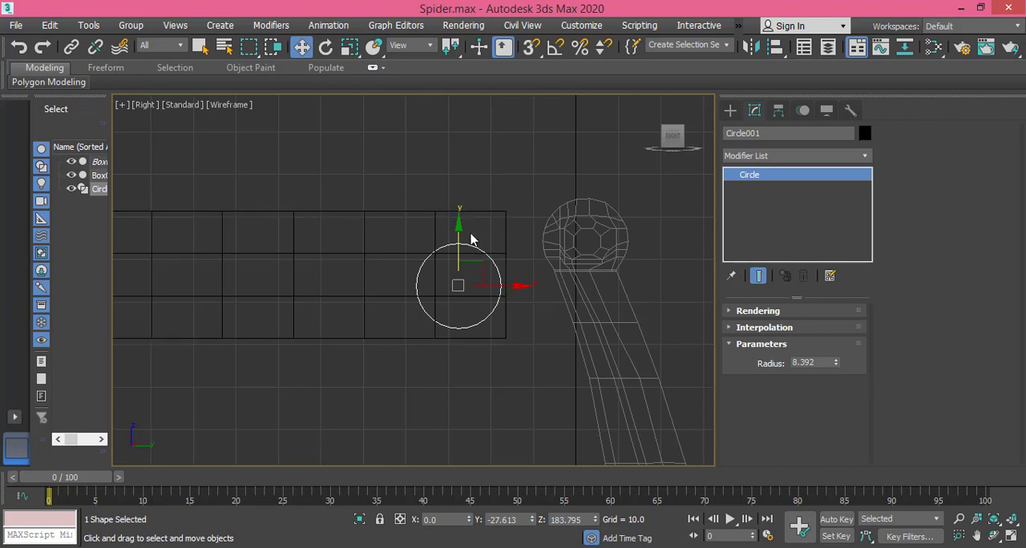
{"action": "left_click_drag", "start_coordinate": [458, 229], "coordinate": [455, 220]}
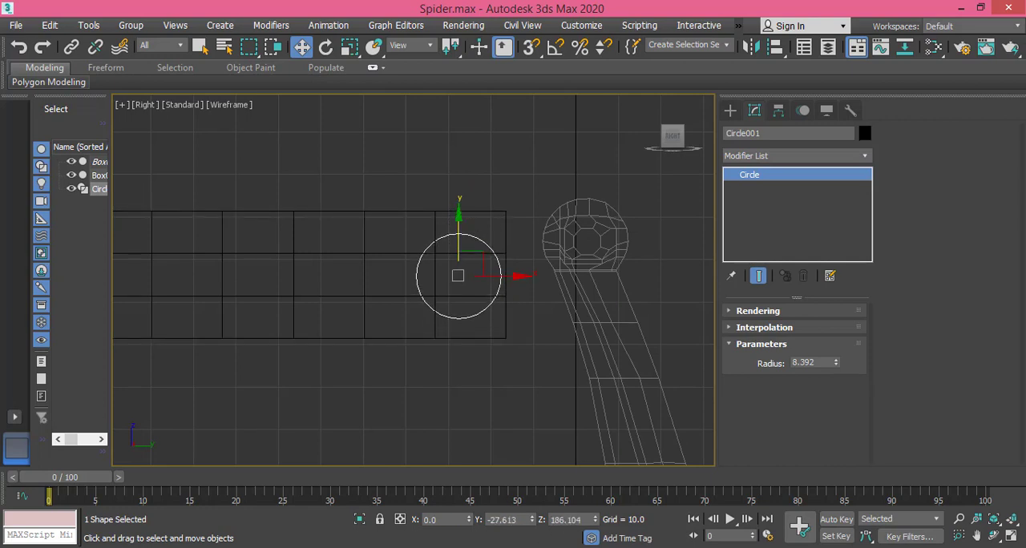
Step: Compare with the reference image's upper joint, enlarge the circle uniformly by about 20% and shift it about 1.6 units away from the leg
{"action": "key", "text": "alt+Tab"}
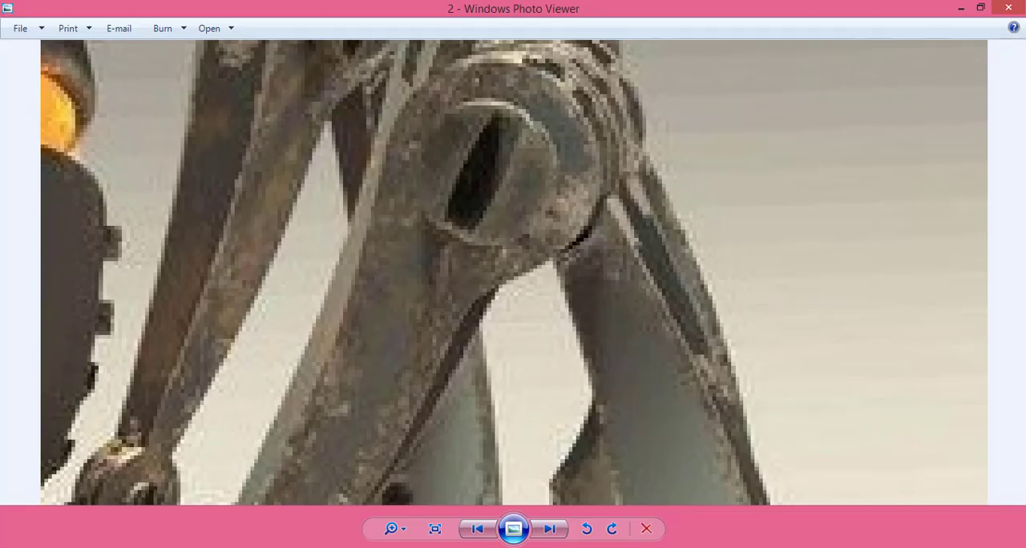
{"action": "scroll", "coordinate": [515, 271], "scroll_direction": "down", "scroll_amount": 2}
{"action": "scroll", "coordinate": [515, 271], "scroll_direction": "down", "scroll_amount": 1}
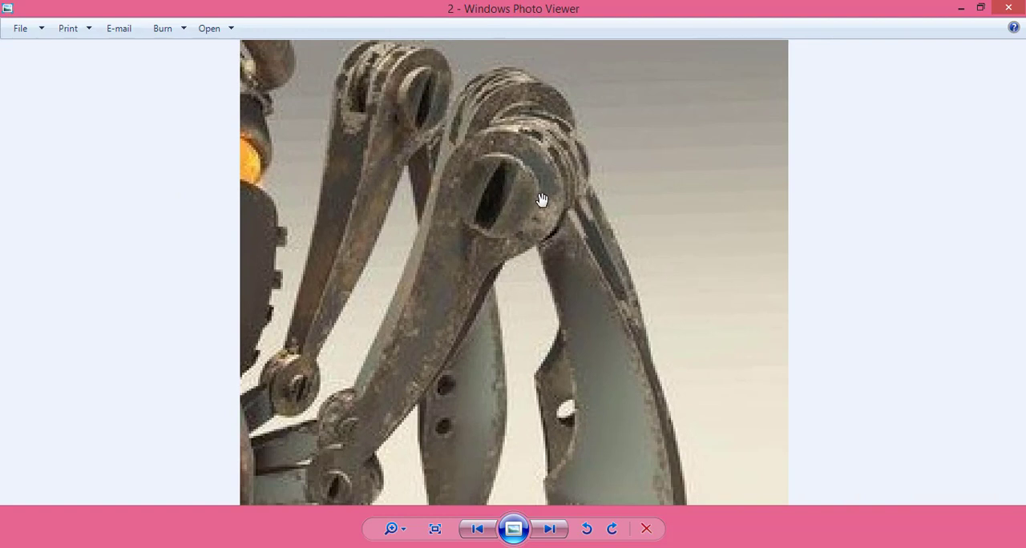
{"action": "left_click", "coordinate": [510, 546]}
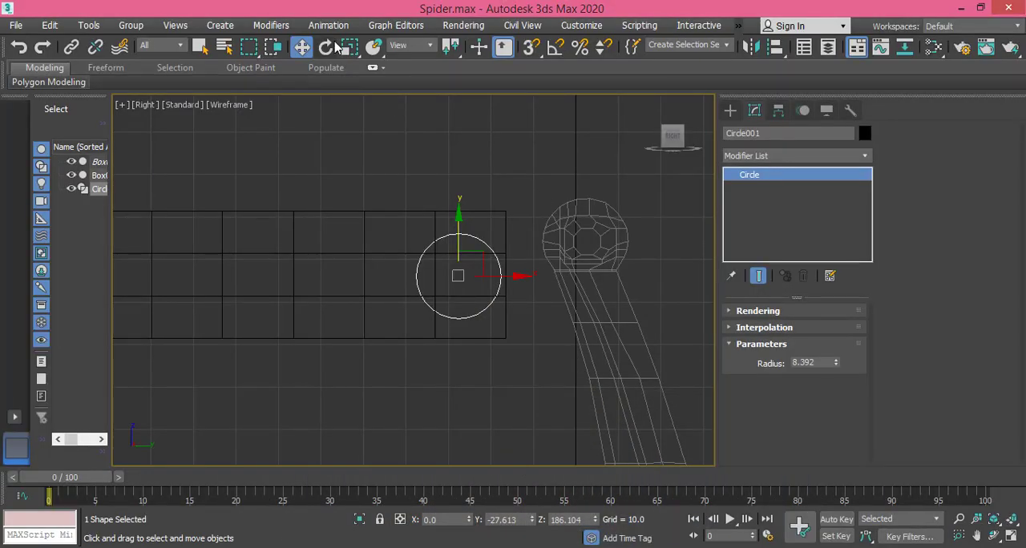
{"action": "left_click", "coordinate": [349, 46]}
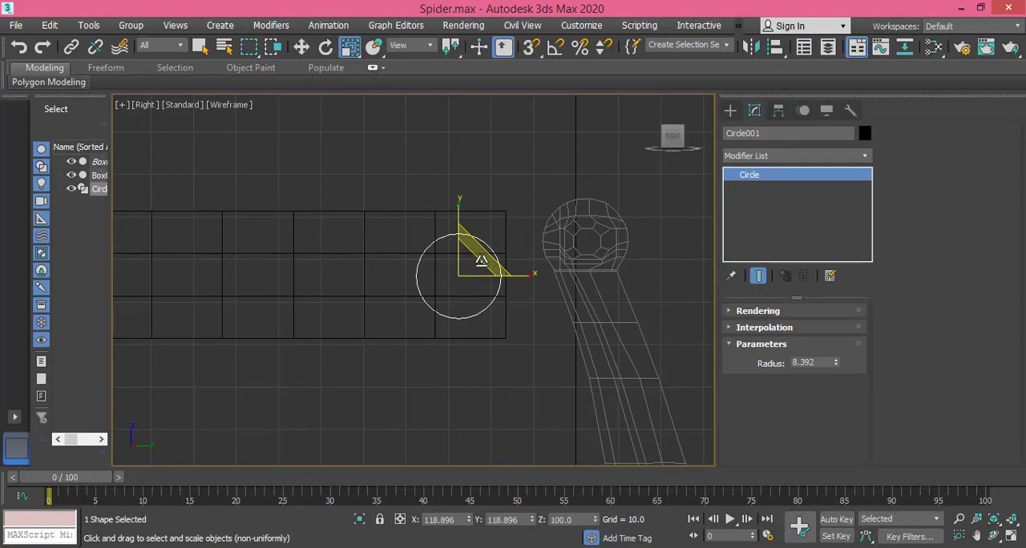
{"action": "left_click_drag", "start_coordinate": [482, 260], "coordinate": [495, 252]}
{"action": "left_click", "coordinate": [301, 46]}
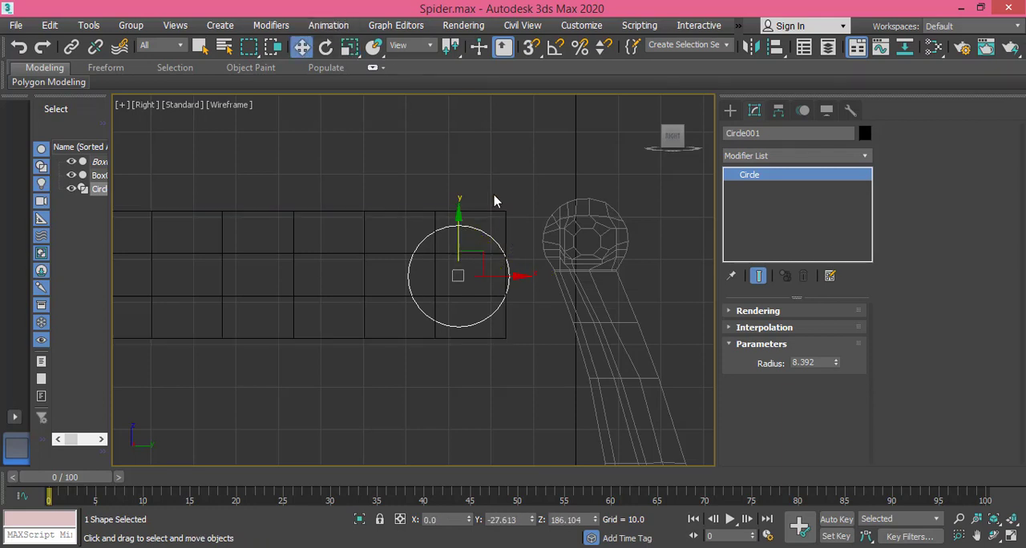
{"action": "left_click_drag", "start_coordinate": [511, 274], "coordinate": [502, 270]}
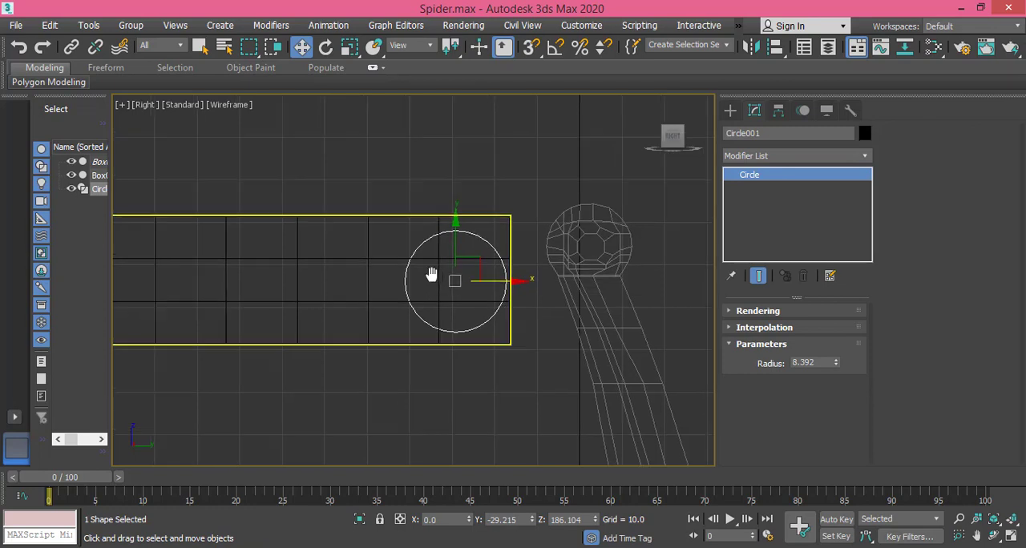
Step: Move the box's vertical edge loop nearest the leg onto the circle's centre line, at about -29.1 on Y
{"action": "middle_click_drag", "start_coordinate": [428, 277], "coordinate": [444, 276]}
{"action": "scroll", "coordinate": [444, 281], "scroll_direction": "up", "scroll_amount": 2}
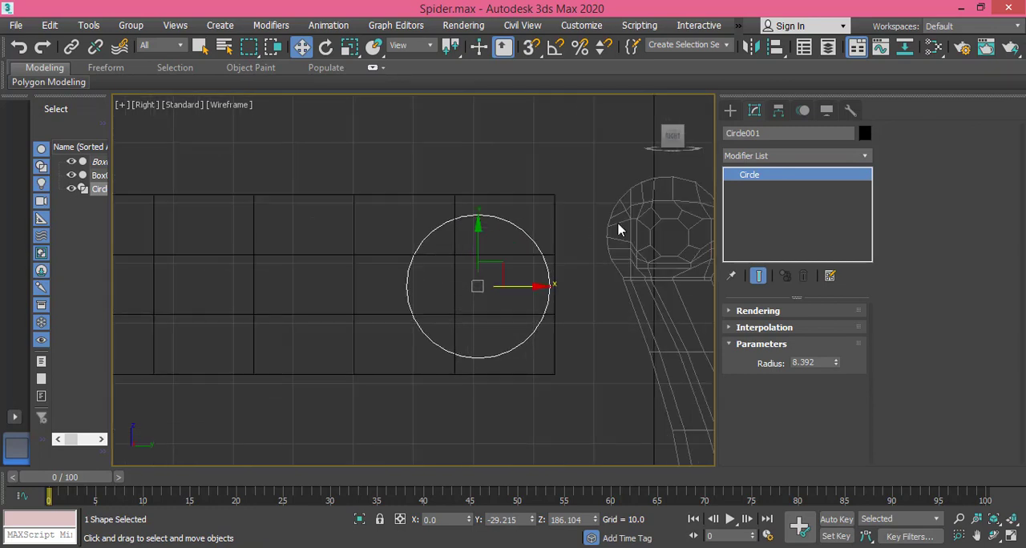
{"action": "left_click", "coordinate": [460, 193]}
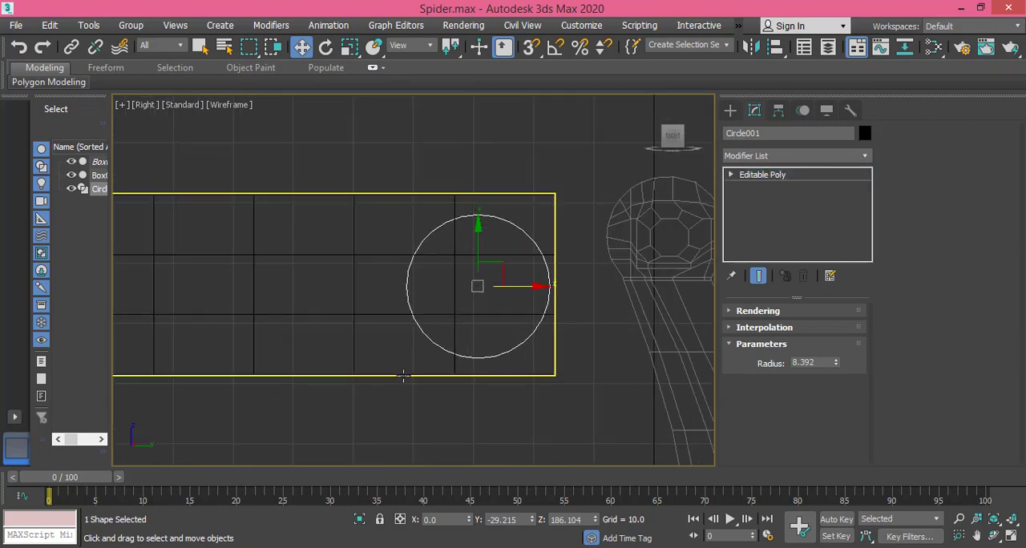
{"action": "left_click", "coordinate": [404, 375]}
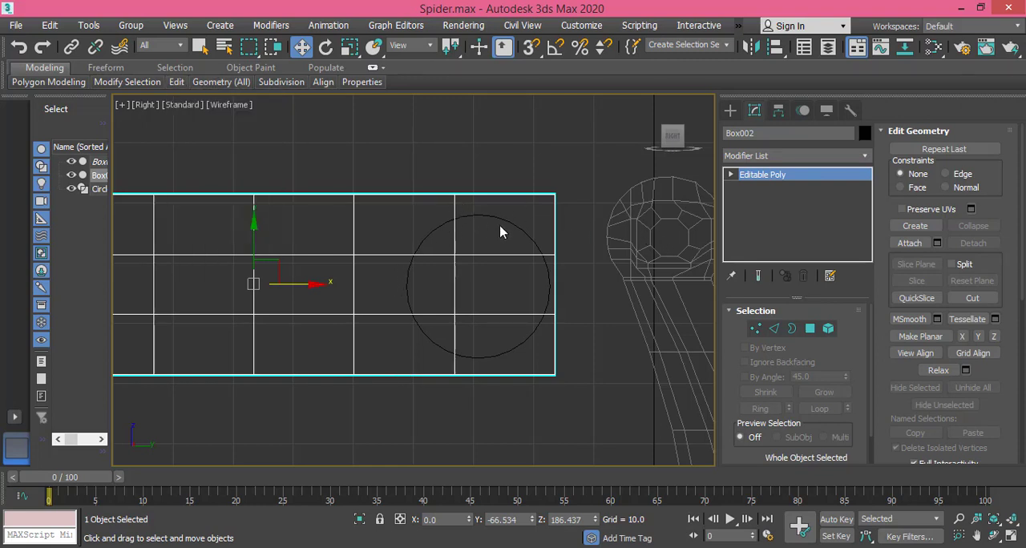
{"action": "left_click", "coordinate": [773, 329]}
{"action": "double_click", "coordinate": [454, 212]}
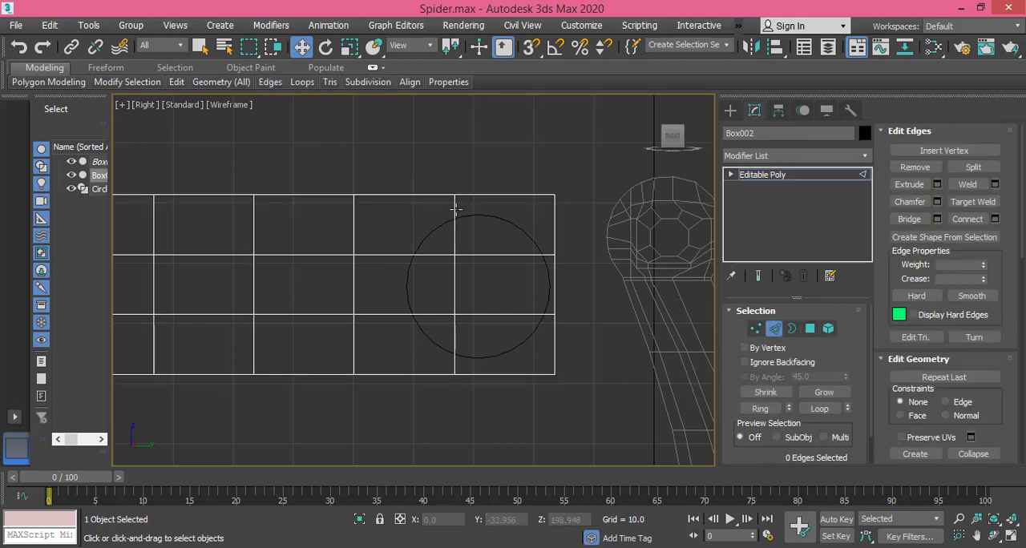
{"action": "left_click_drag", "start_coordinate": [517, 285], "coordinate": [527, 283]}
{"action": "scroll", "coordinate": [526, 284], "scroll_direction": "up", "scroll_amount": 2}
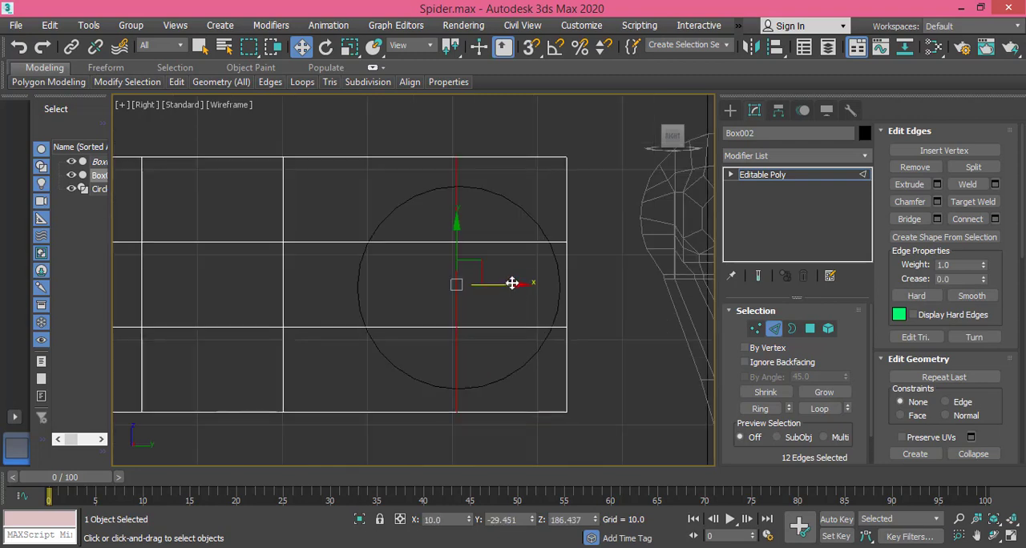
{"action": "left_click_drag", "start_coordinate": [513, 284], "coordinate": [516, 284]}
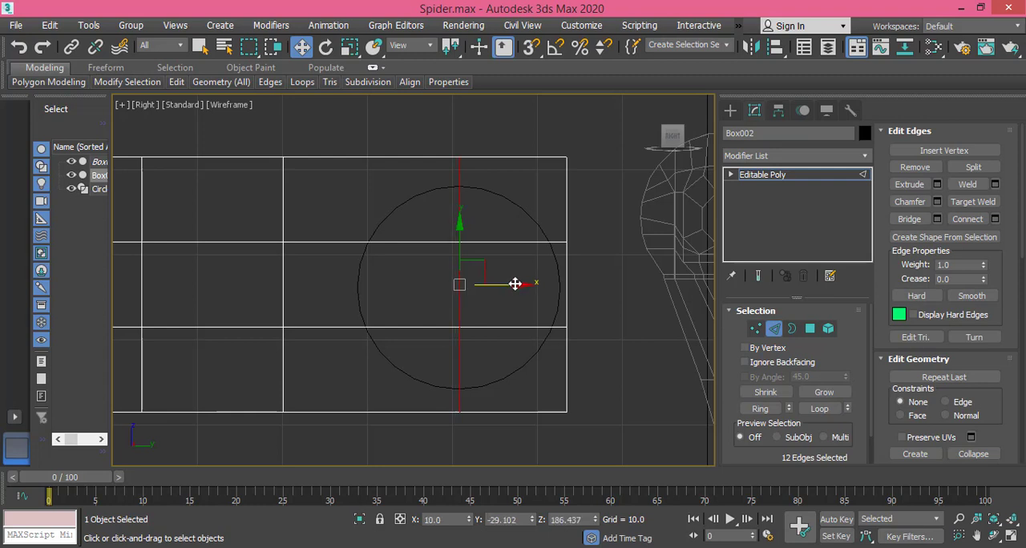
{"action": "double_click", "coordinate": [506, 242]}
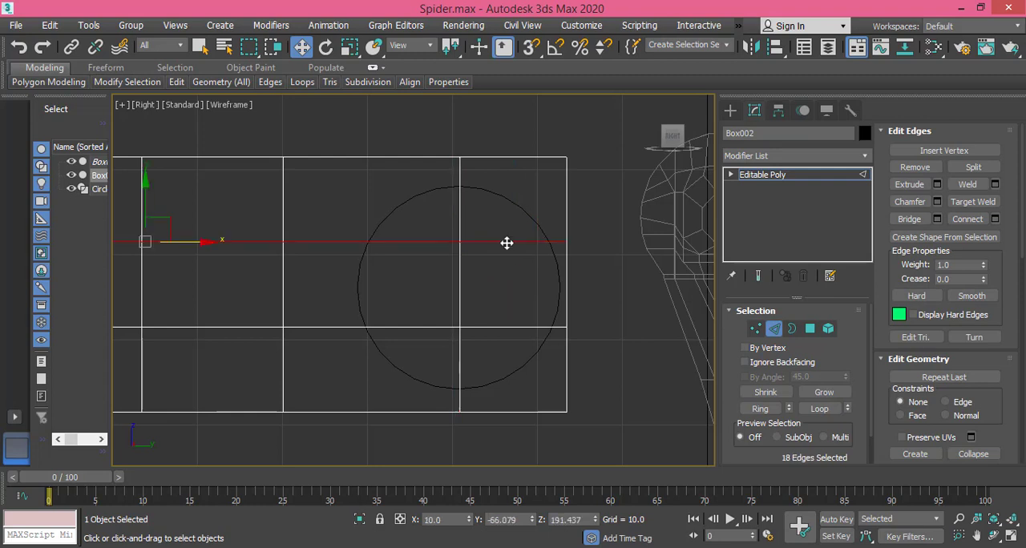
{"action": "double_click", "coordinate": [516, 327], "text": "ctrl"}
{"action": "left_click", "coordinate": [512, 344]}
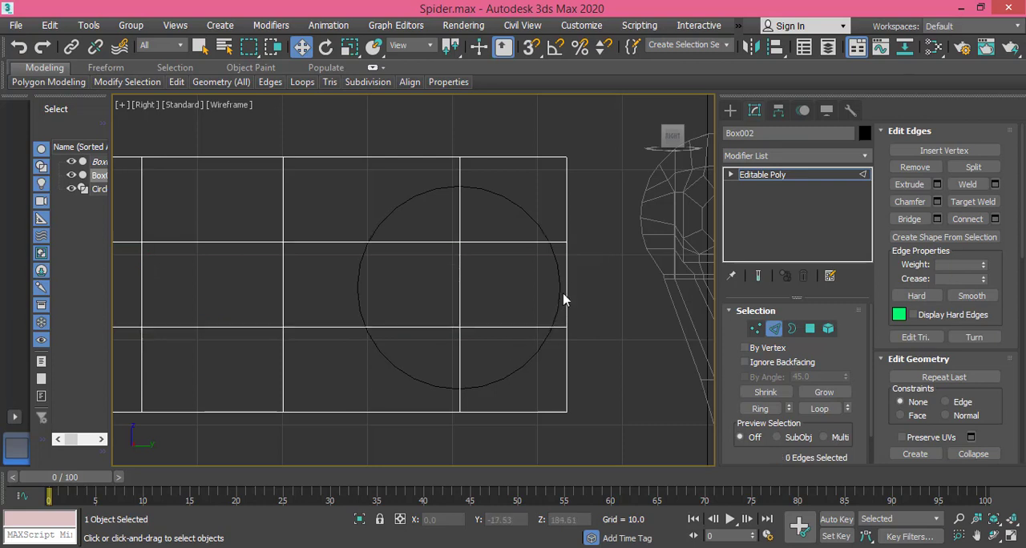
Step: Add a vertical Swift Loop on each side of the circle's centre and a horizontal one close to the box's mid-height
{"action": "mouse_move", "coordinate": [182, 85]}
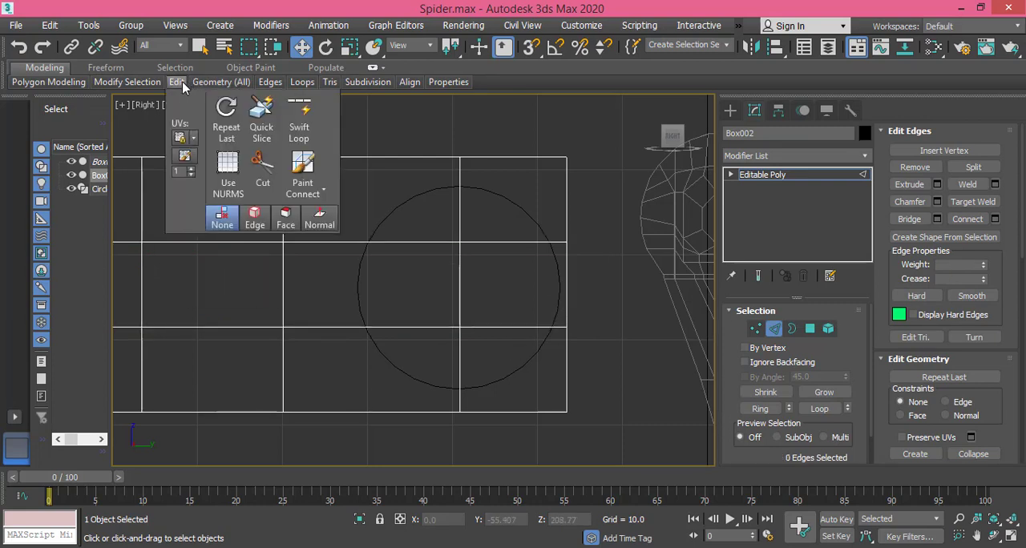
{"action": "left_click", "coordinate": [299, 121]}
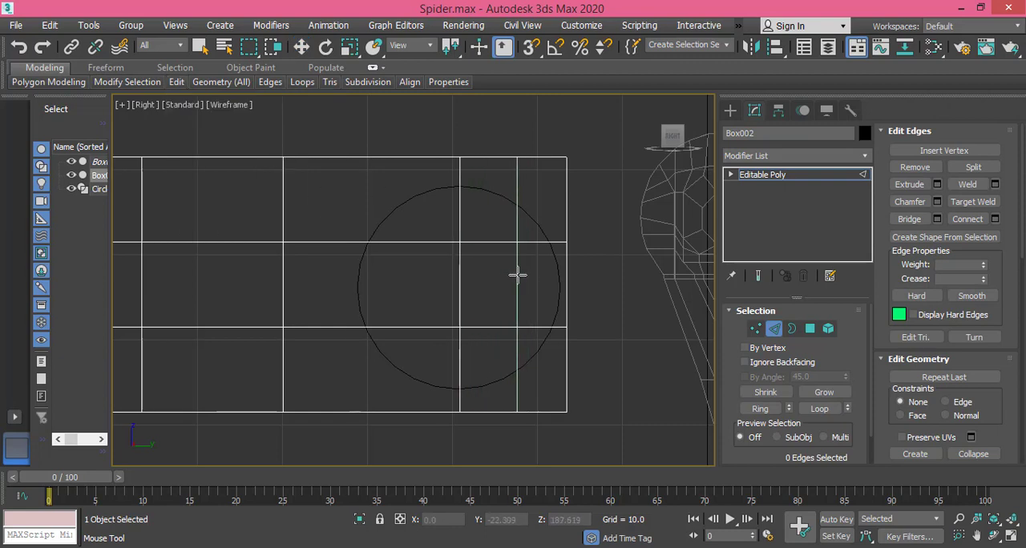
{"action": "left_click", "coordinate": [509, 275]}
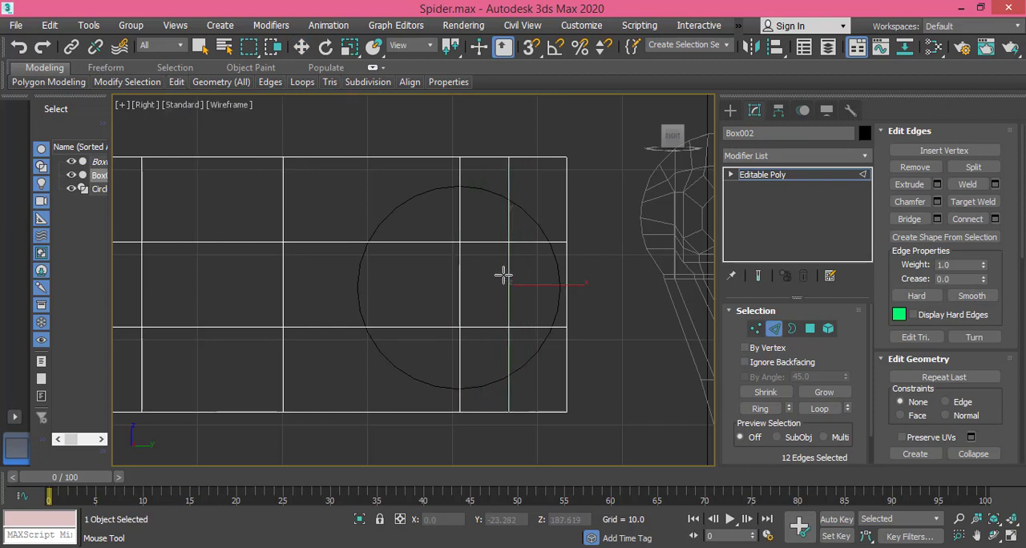
{"action": "left_click", "coordinate": [410, 242]}
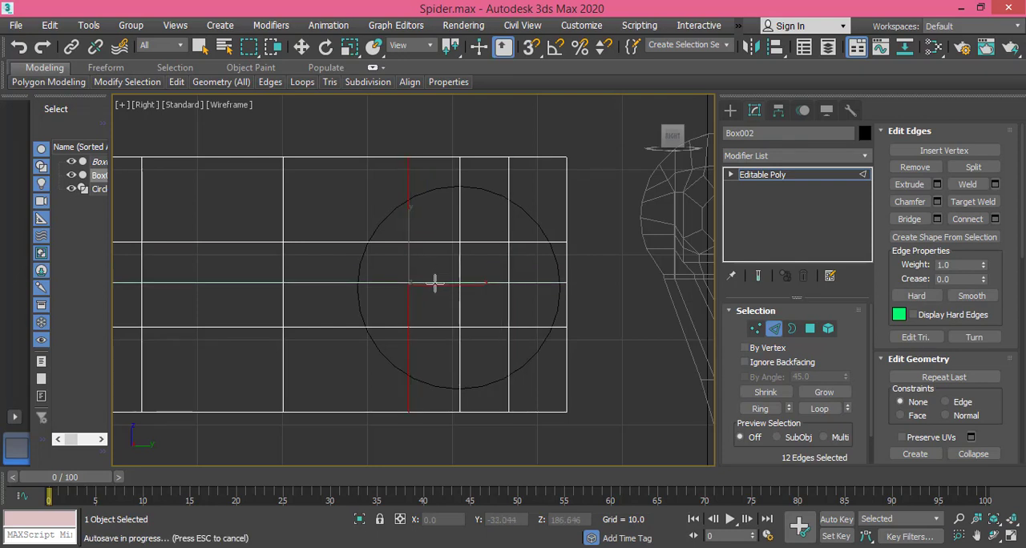
{"action": "left_click", "coordinate": [436, 283]}
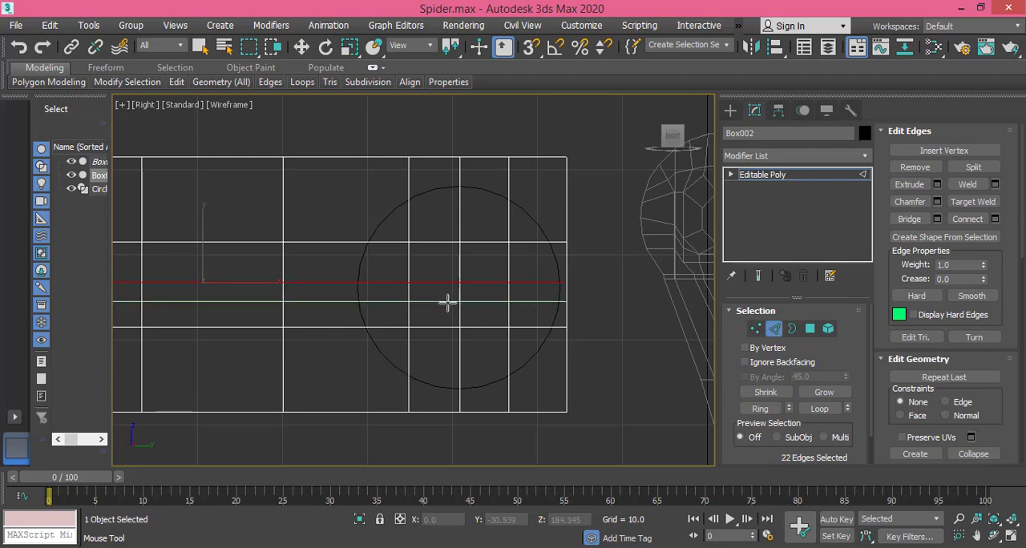
{"action": "right_click", "coordinate": [445, 302]}
Step: Lower the box's top vertices at the joint end to the circle's top, at about 198.2 on Z
{"action": "left_click", "coordinate": [760, 329]}
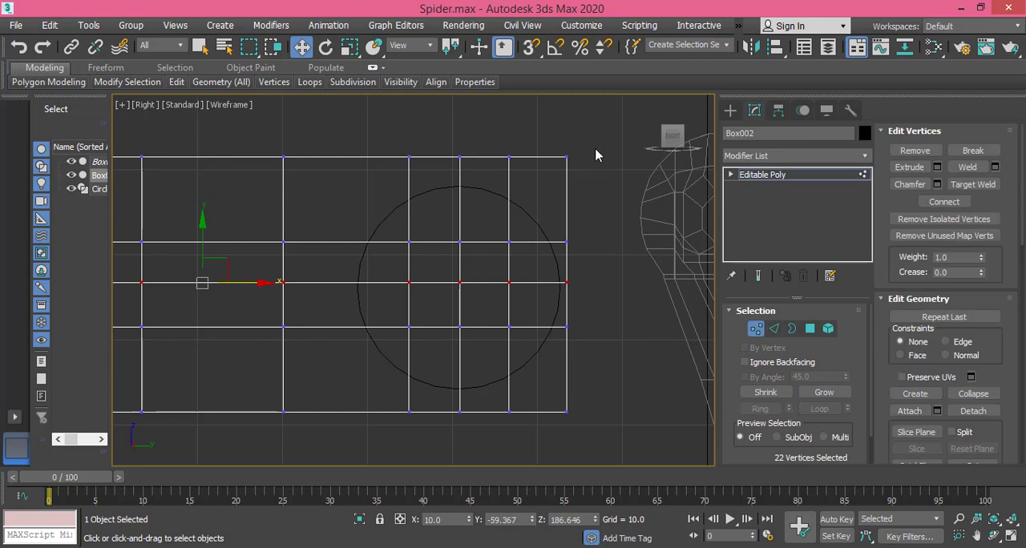
{"action": "left_click_drag", "start_coordinate": [605, 134], "coordinate": [378, 186]}
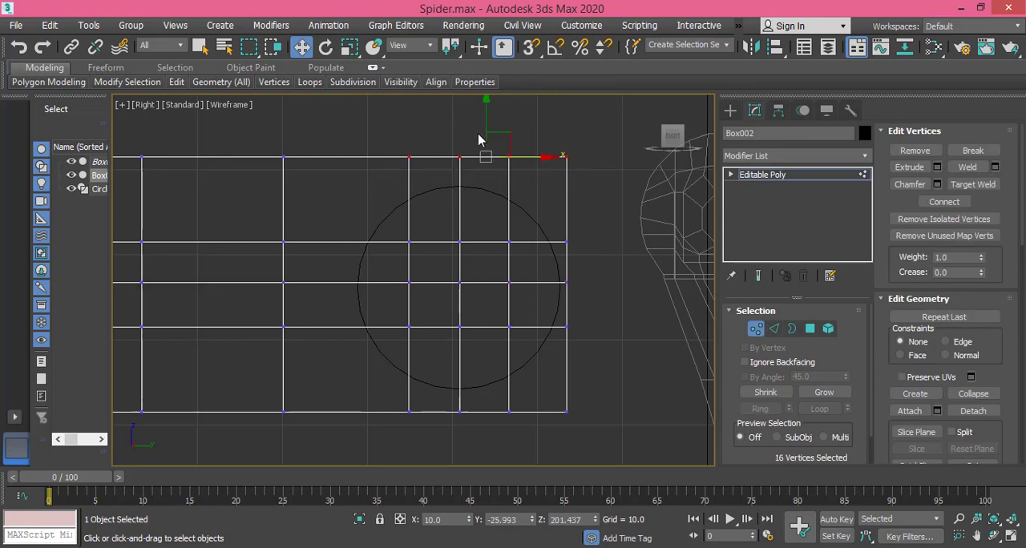
{"action": "left_click_drag", "start_coordinate": [487, 116], "coordinate": [481, 145]}
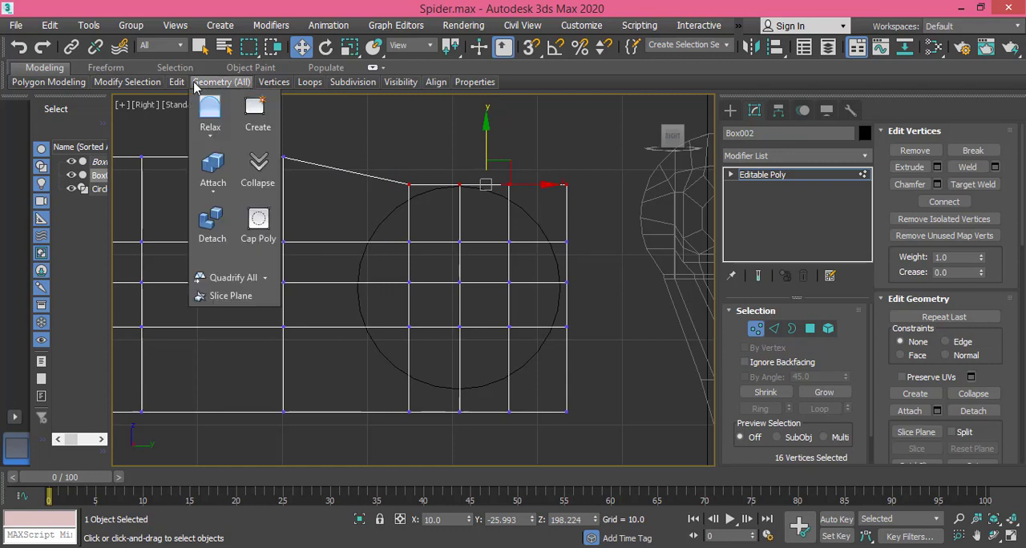
Step: Add two vertical Swift Loops between the leg and the circle, at about -41.5 and -43.7 on Y
{"action": "mouse_move", "coordinate": [176, 85]}
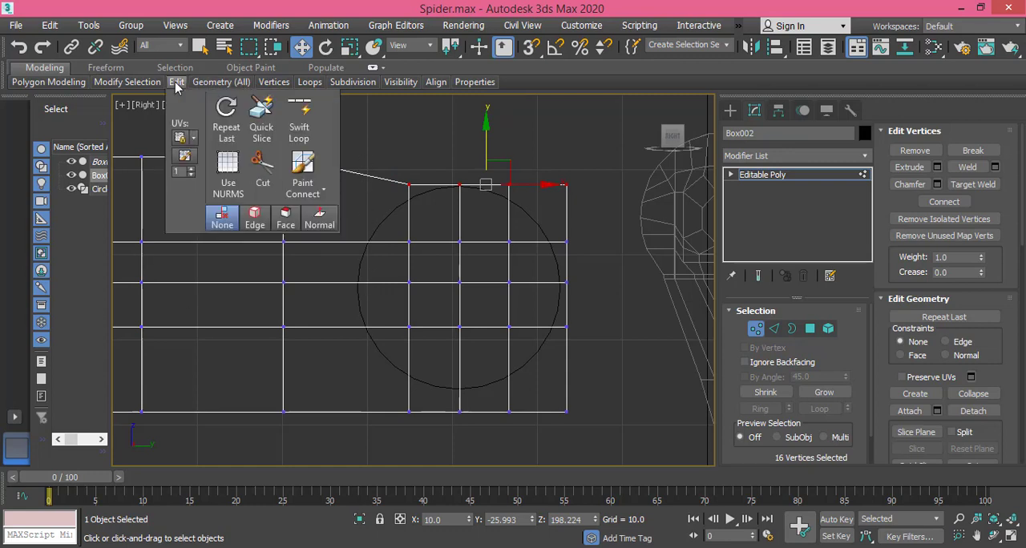
{"action": "left_click", "coordinate": [299, 122]}
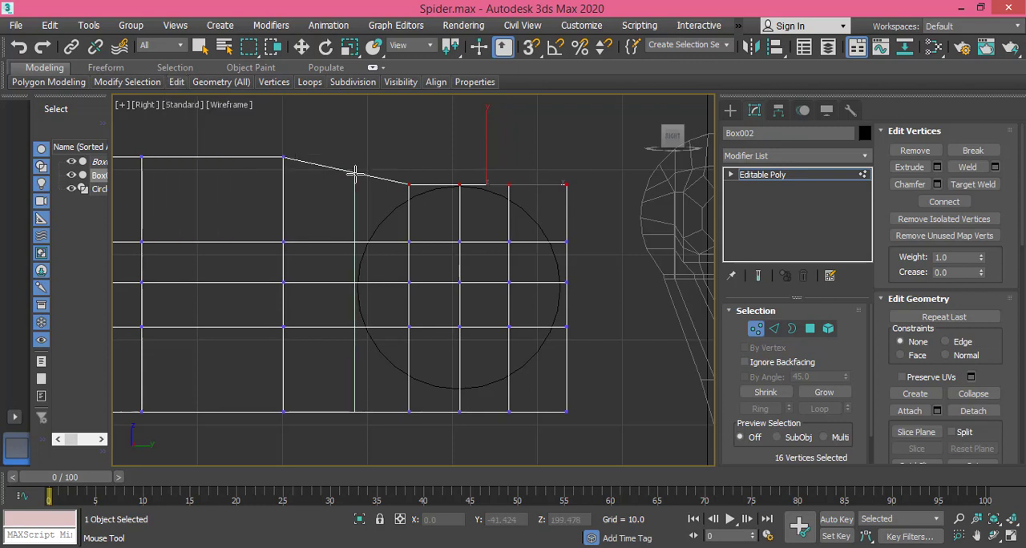
{"action": "left_click", "coordinate": [354, 173]}
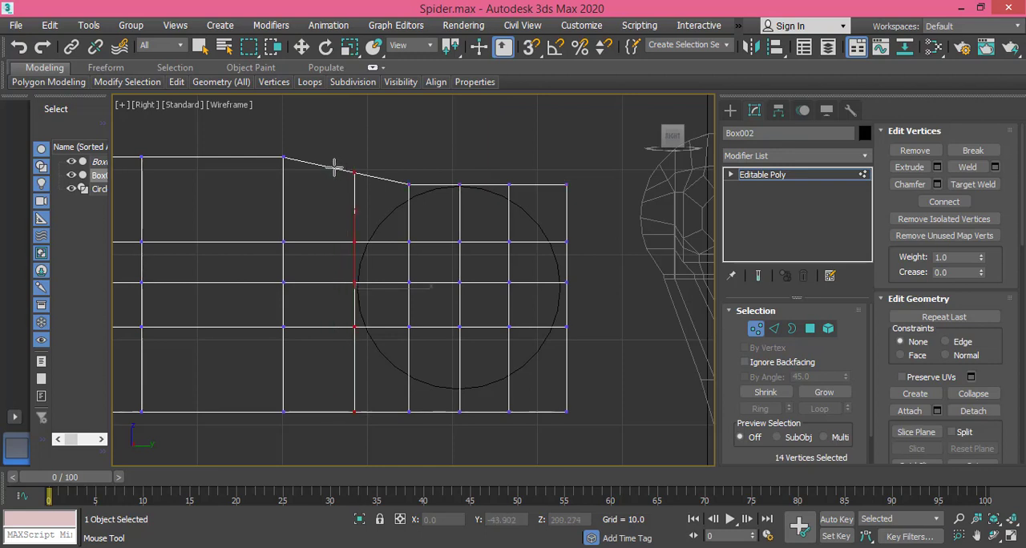
{"action": "left_click", "coordinate": [335, 168]}
{"action": "key", "text": "w"}
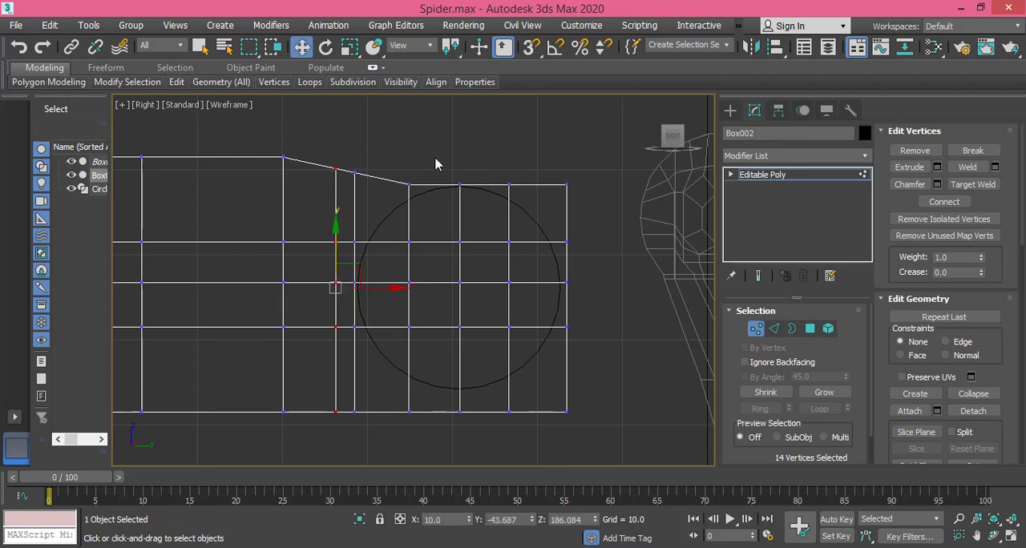
Step: Lower the neck's top vertices to about 193.1 on Z and fit the upper vertices beside the circle's centre and the outer corner to the circle
{"action": "left_click_drag", "start_coordinate": [383, 156], "coordinate": [349, 180]}
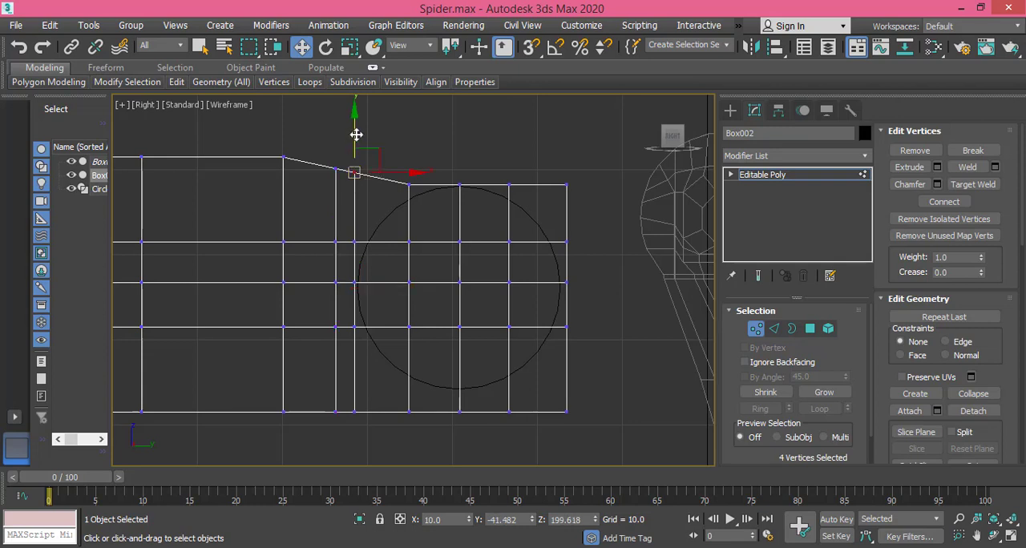
{"action": "left_click_drag", "start_coordinate": [356, 136], "coordinate": [408, 159]}
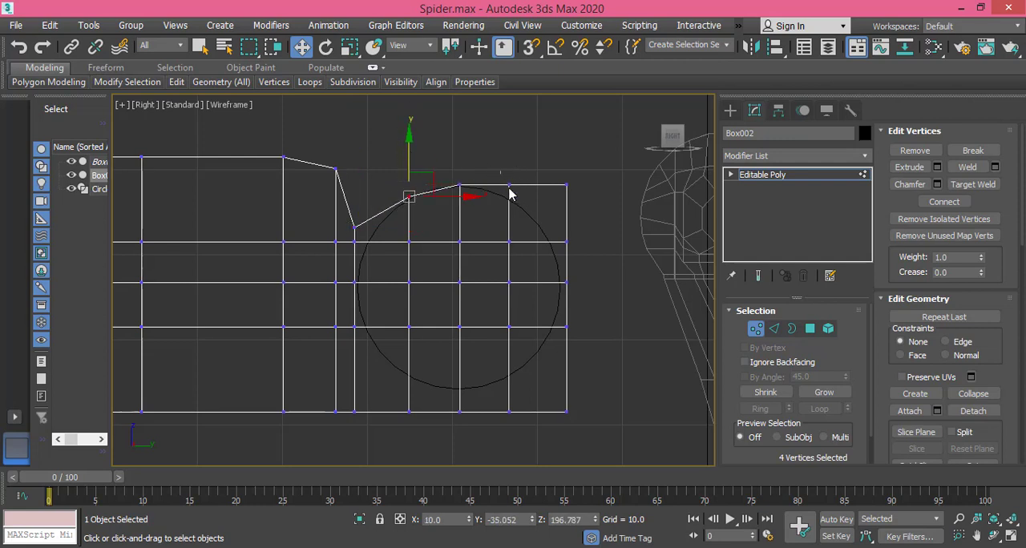
{"action": "left_click_drag", "start_coordinate": [513, 195], "coordinate": [509, 154]}
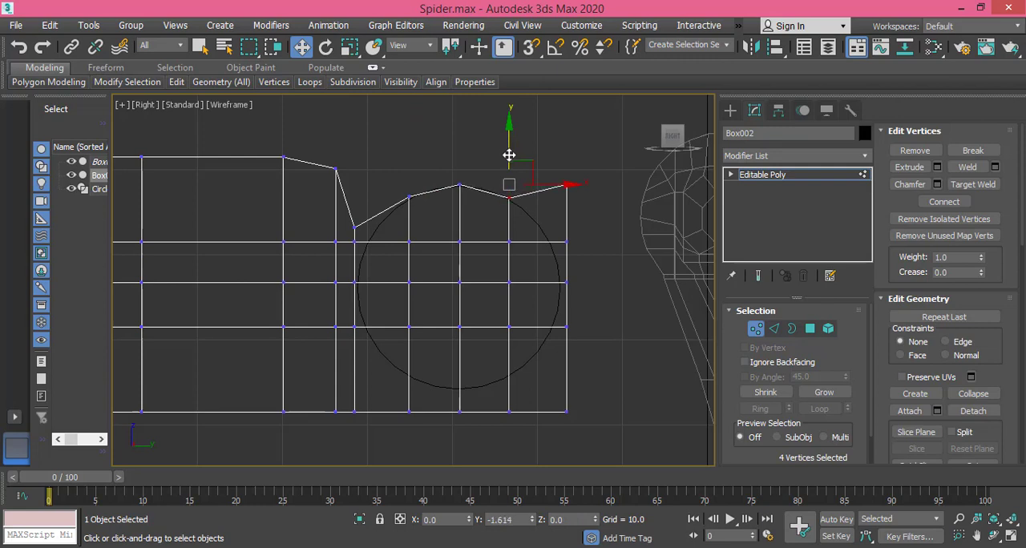
{"action": "left_click", "coordinate": [567, 185]}
{"action": "left_click_drag", "start_coordinate": [567, 186], "coordinate": [563, 228]}
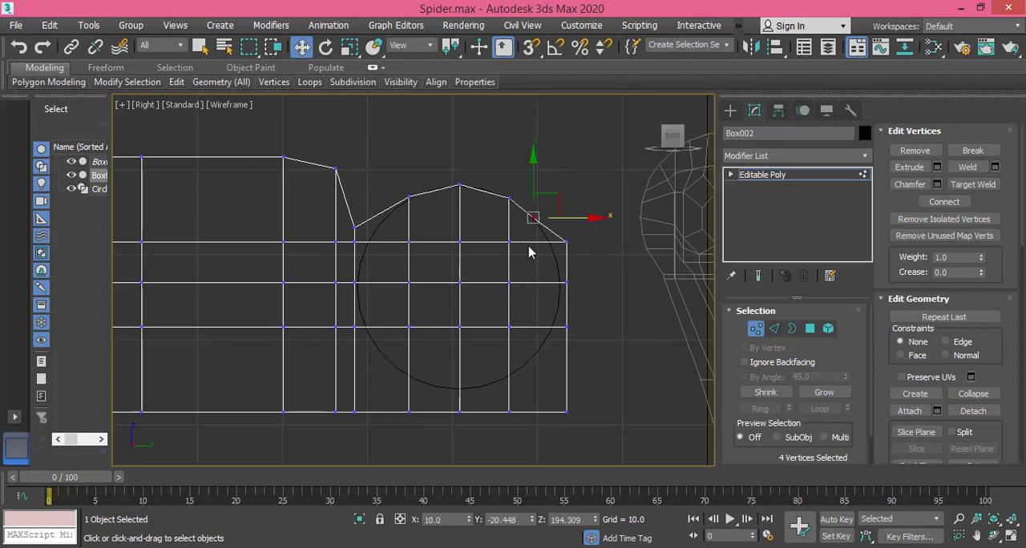
Step: Pull the three middle vertex rows of the box's outer end inward onto the circle, at about -18.1, -17.2 and -18.1 on Y
{"action": "scroll", "coordinate": [529, 252], "scroll_direction": "up", "scroll_amount": 2}
{"action": "scroll", "coordinate": [573, 252], "scroll_direction": "up", "scroll_amount": 2}
{"action": "left_click", "coordinate": [596, 217]}
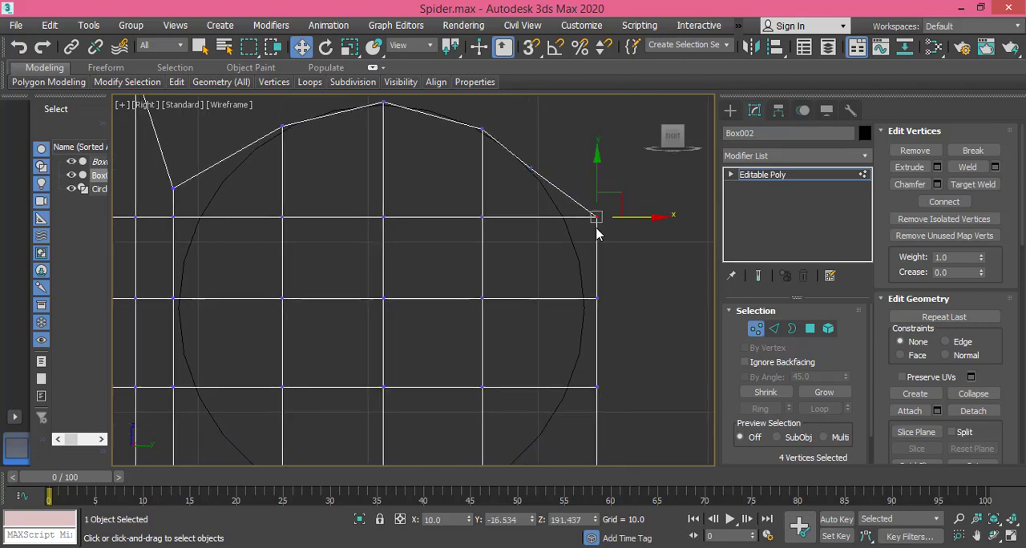
{"action": "left_click_drag", "start_coordinate": [596, 229], "coordinate": [571, 231]}
{"action": "middle_click_drag", "start_coordinate": [594, 302], "coordinate": [584, 245]}
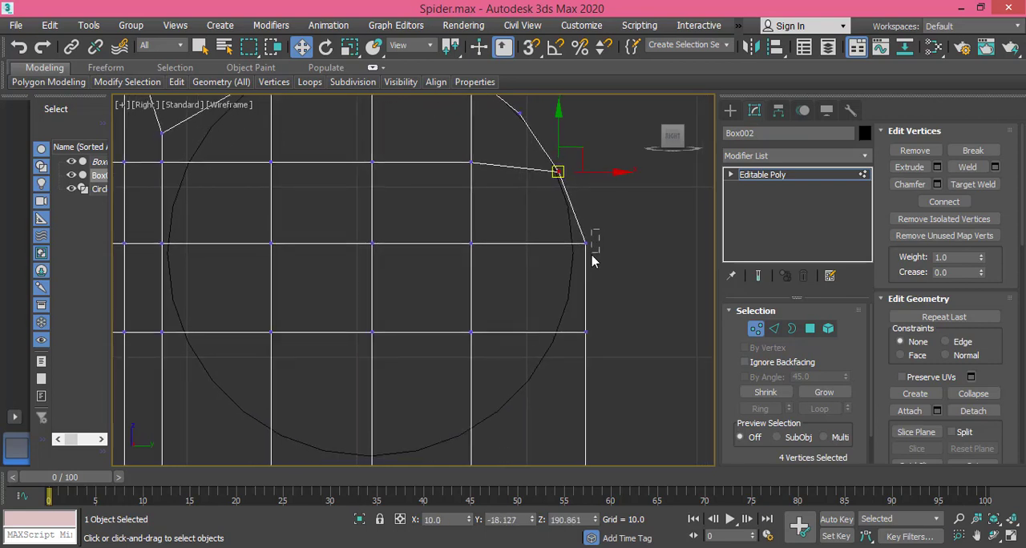
{"action": "left_click", "coordinate": [593, 259]}
{"action": "left_click_drag", "start_coordinate": [585, 243], "coordinate": [575, 246]}
{"action": "key", "text": "ctrl+z"}
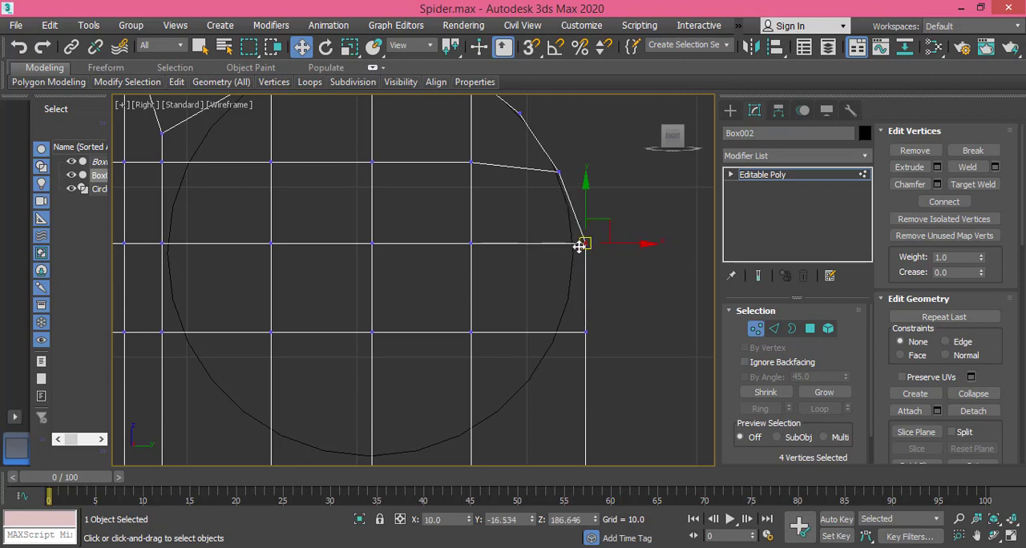
{"action": "left_click_drag", "start_coordinate": [635, 245], "coordinate": [624, 245]}
{"action": "left_click", "coordinate": [586, 332]}
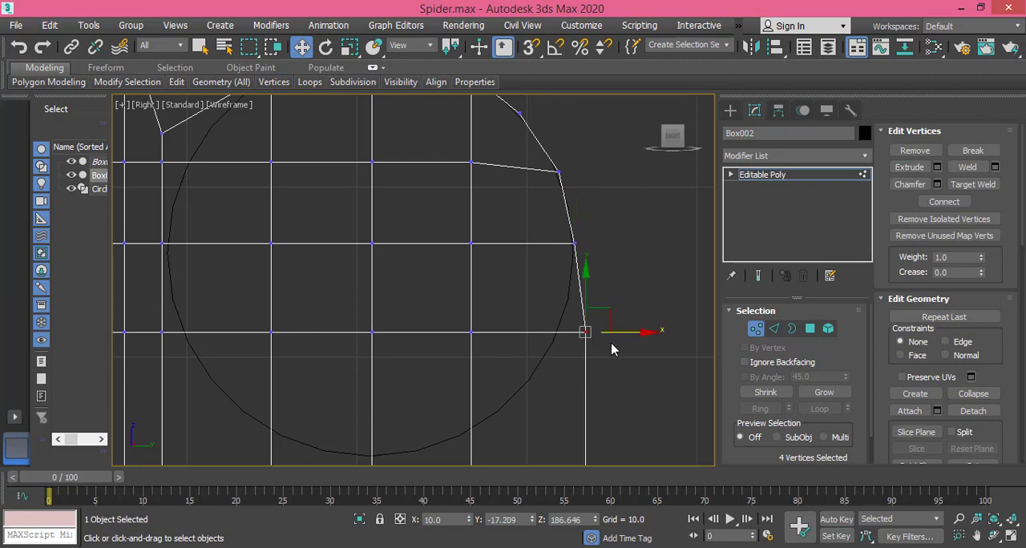
{"action": "left_click_drag", "start_coordinate": [633, 332], "coordinate": [605, 334]}
Step: Move the box's lower outer corner vertices onto the circle, at about -20.3 on Y and 178.1 on Z
{"action": "middle_click_drag", "start_coordinate": [515, 395], "coordinate": [525, 274]}
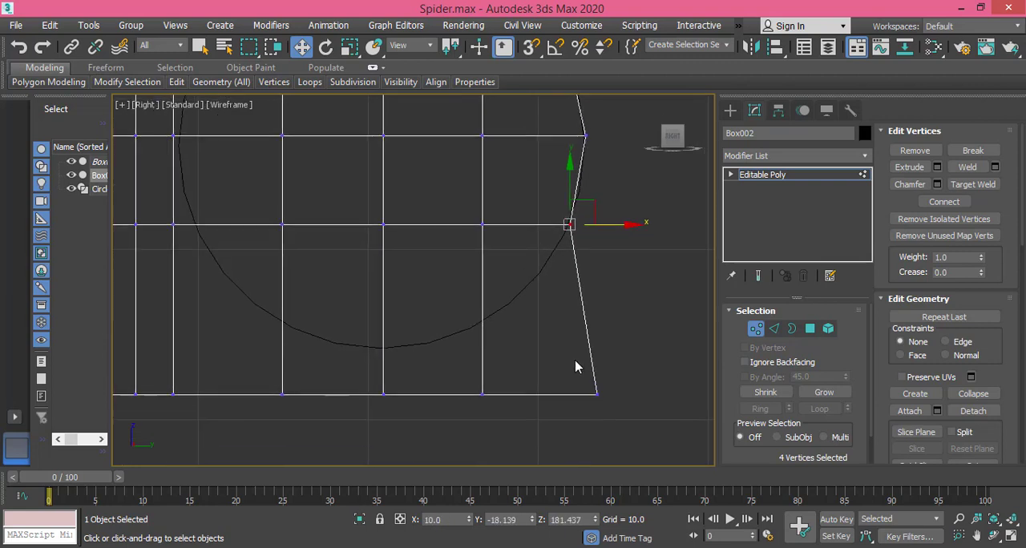
{"action": "left_click", "coordinate": [597, 395]}
{"action": "key", "text": "BackSpace"}
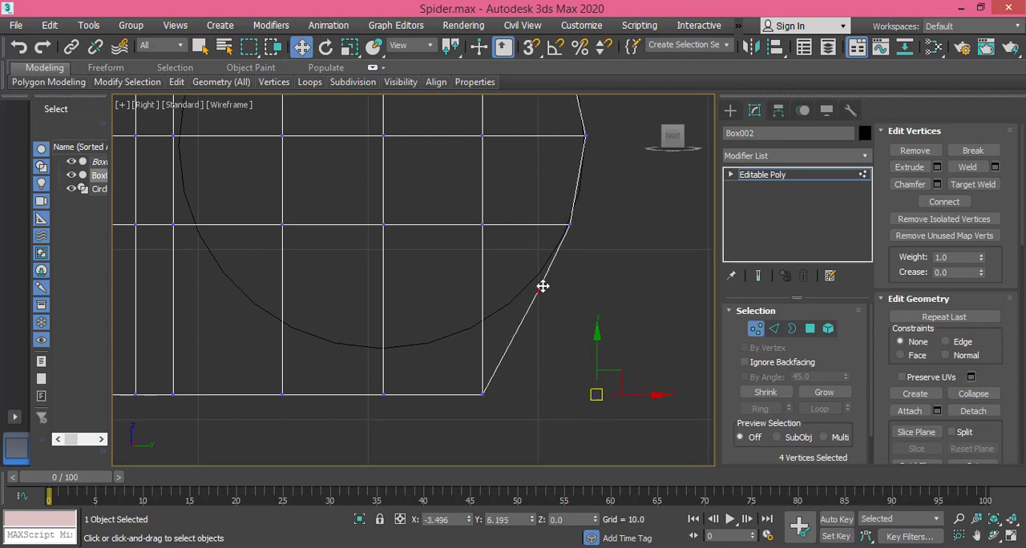
{"action": "left_click", "coordinate": [533, 282]}
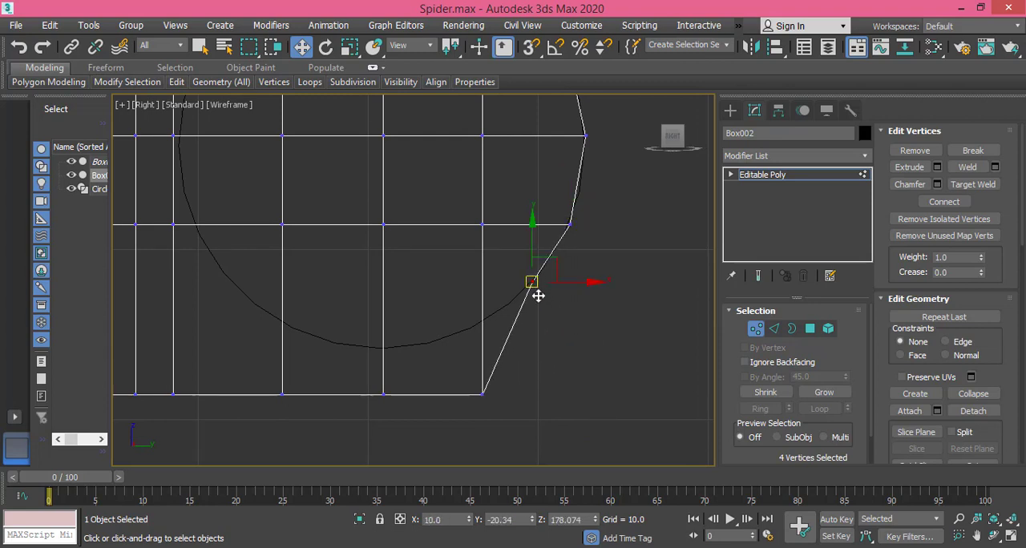
Step: Raise the joint's remaining bottom vertices to the circle's lowest point, at about 174.1 on Z
{"action": "left_click_drag", "start_coordinate": [513, 374], "coordinate": [256, 420]}
{"action": "left_click_drag", "start_coordinate": [182, 417], "coordinate": [169, 418]}
{"action": "left_click_drag", "start_coordinate": [329, 337], "coordinate": [328, 293]}
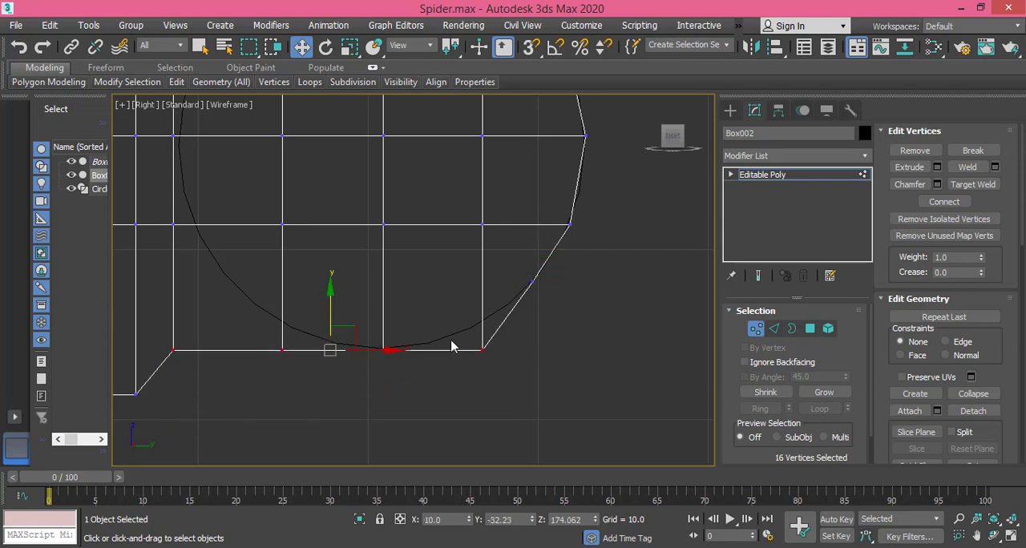
Step: Raise the bottom vertices on each side of the circle's centre onto its outline, the leg-side ones to about 175.3 on Z
{"action": "left_click_drag", "start_coordinate": [492, 373], "coordinate": [491, 374]}
{"action": "left_click_drag", "start_coordinate": [483, 320], "coordinate": [483, 295]}
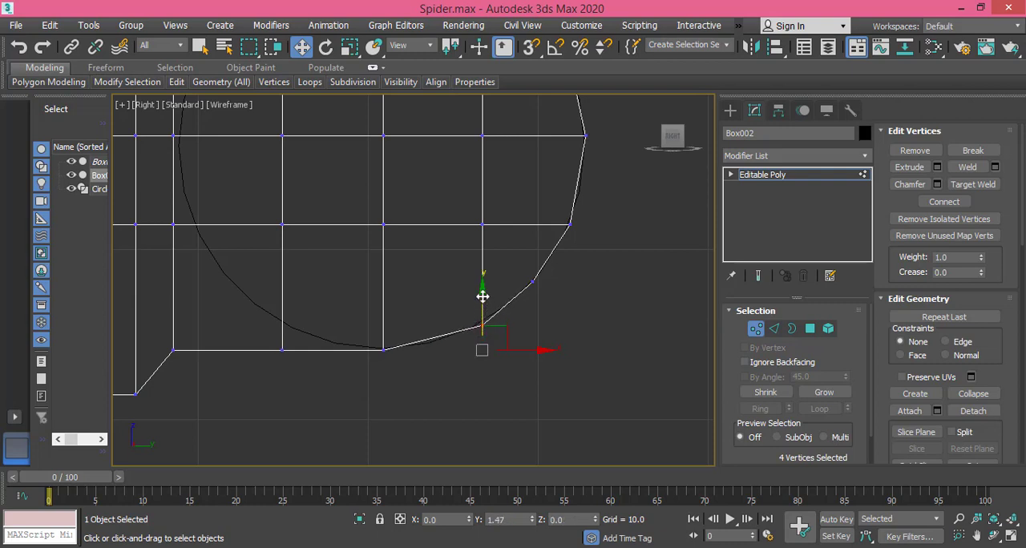
{"action": "left_click_drag", "start_coordinate": [267, 345], "coordinate": [304, 370]}
{"action": "left_click_drag", "start_coordinate": [286, 321], "coordinate": [287, 299]}
{"action": "middle_click_drag", "start_coordinate": [266, 315], "coordinate": [401, 370]}
Step: Raise the neck's bottom vertices between the leg and the circle to about 178 on Z
{"action": "scroll", "coordinate": [337, 386], "scroll_direction": "down", "scroll_amount": 3}
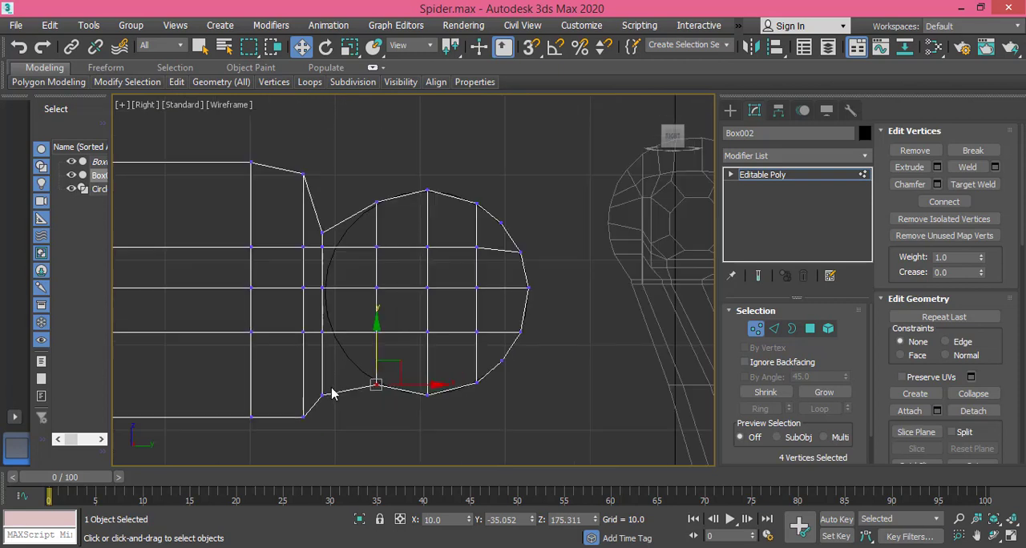
{"action": "left_click_drag", "start_coordinate": [332, 388], "coordinate": [314, 411]}
{"action": "left_click_drag", "start_coordinate": [322, 362], "coordinate": [323, 325]}
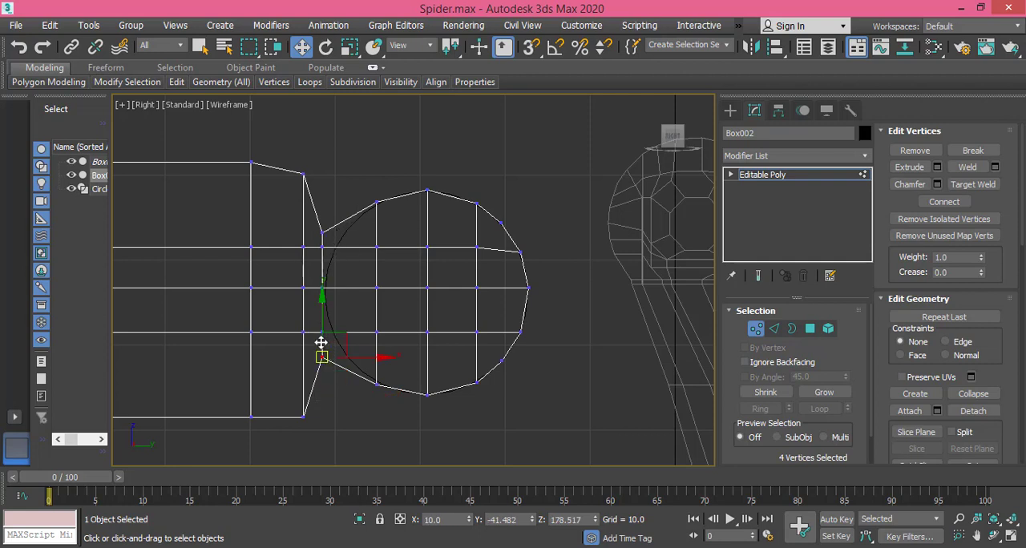
{"action": "left_click_drag", "start_coordinate": [320, 340], "coordinate": [321, 339]}
{"action": "left_click", "coordinate": [525, 547]}
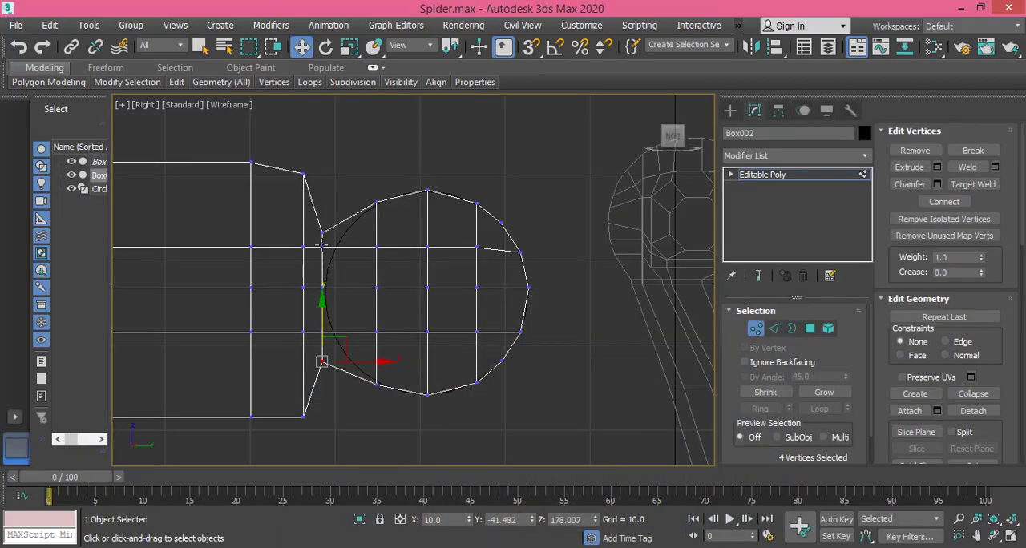
Step: Scale the neck's top and bottom vertices slightly farther apart vertically
{"action": "left_click_drag", "start_coordinate": [322, 244], "coordinate": [327, 253]}
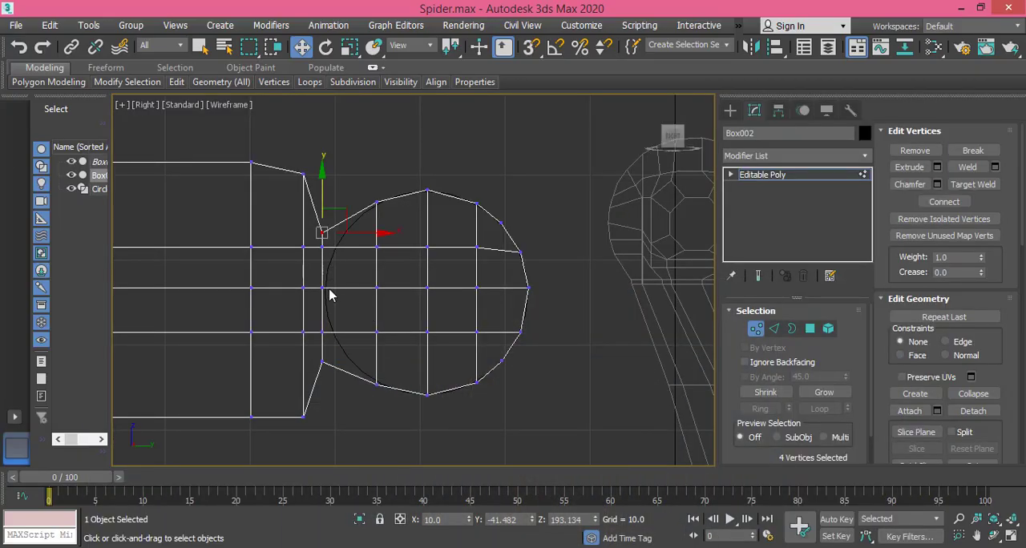
{"action": "left_click_drag", "start_coordinate": [318, 357], "coordinate": [327, 374], "text": "ctrl"}
{"action": "left_click", "coordinate": [350, 45]}
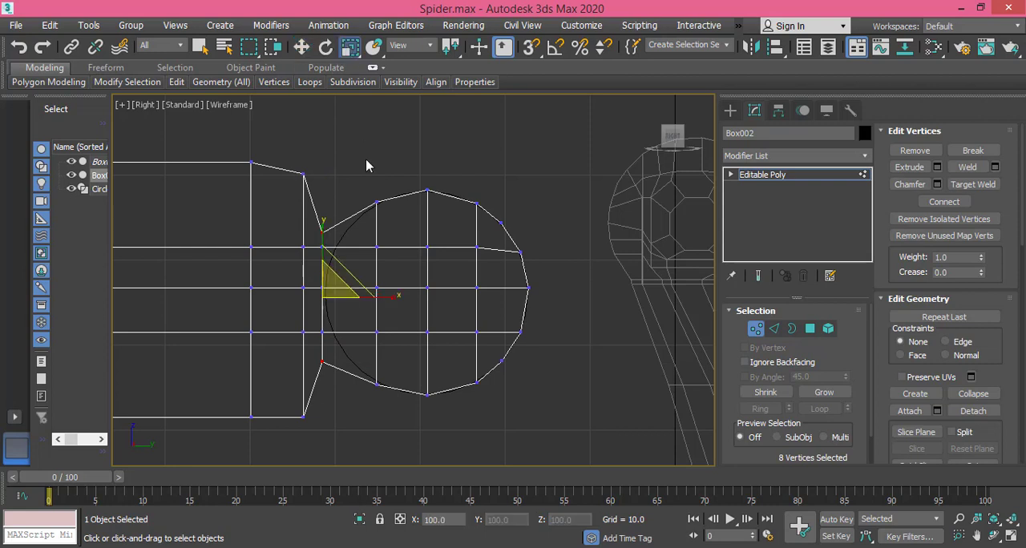
{"action": "left_click_drag", "start_coordinate": [323, 215], "coordinate": [318, 222]}
{"action": "middle_click_drag", "start_coordinate": [369, 254], "coordinate": [372, 262]}
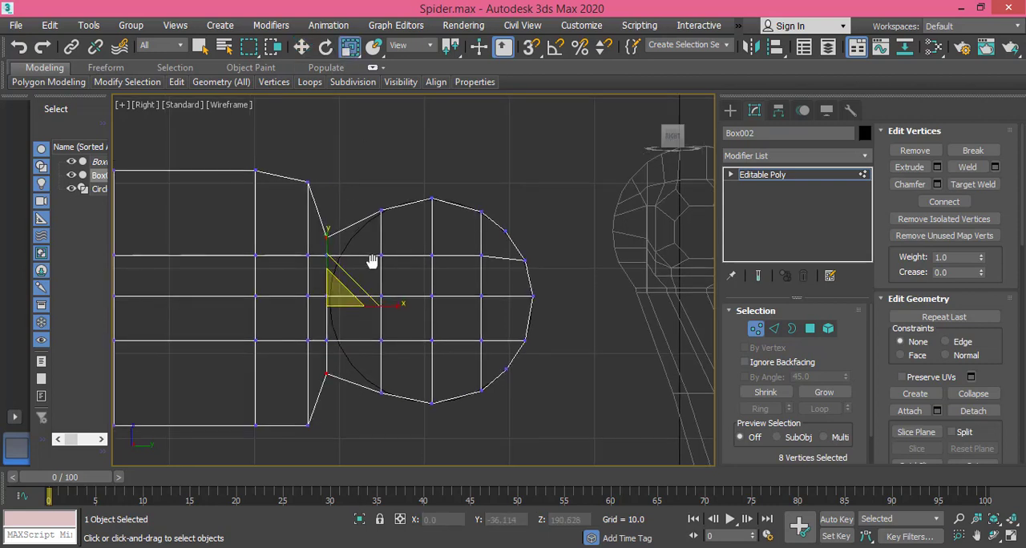
Step: Scale the joint's top and bottom centre vertices slightly closer together vertically to fit the circle
{"action": "left_click", "coordinate": [431, 198]}
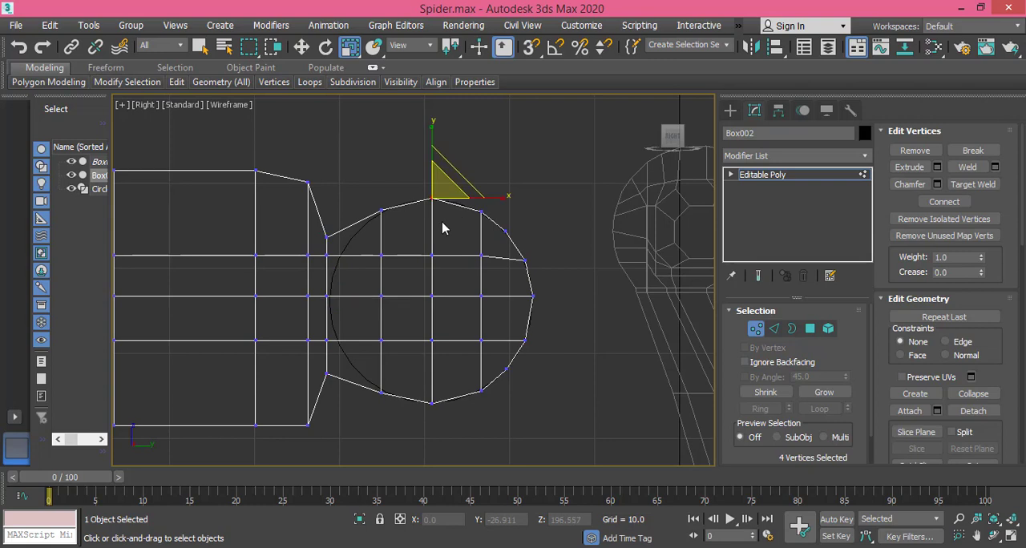
{"action": "left_click", "coordinate": [431, 400], "text": "ctrl"}
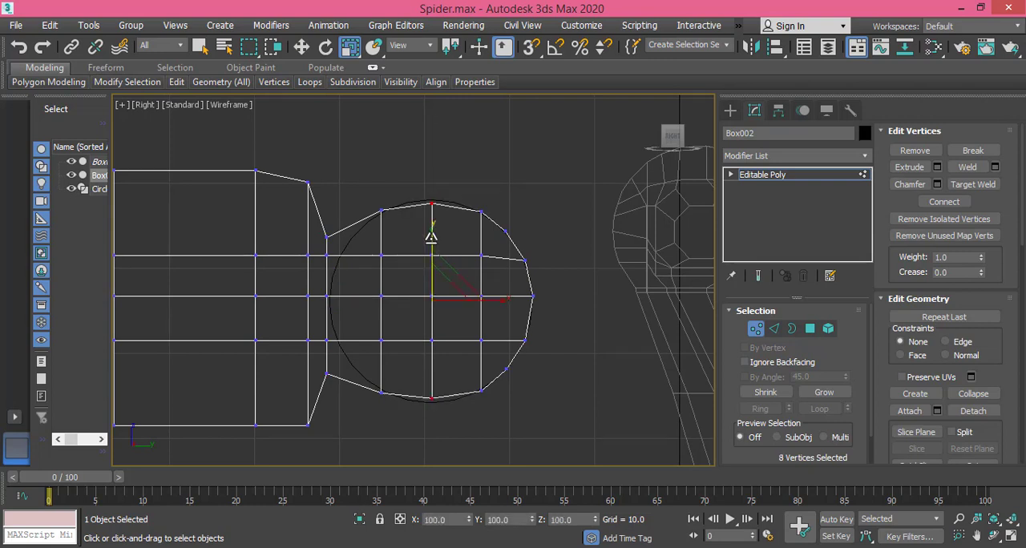
{"action": "left_click_drag", "start_coordinate": [431, 237], "coordinate": [431, 233]}
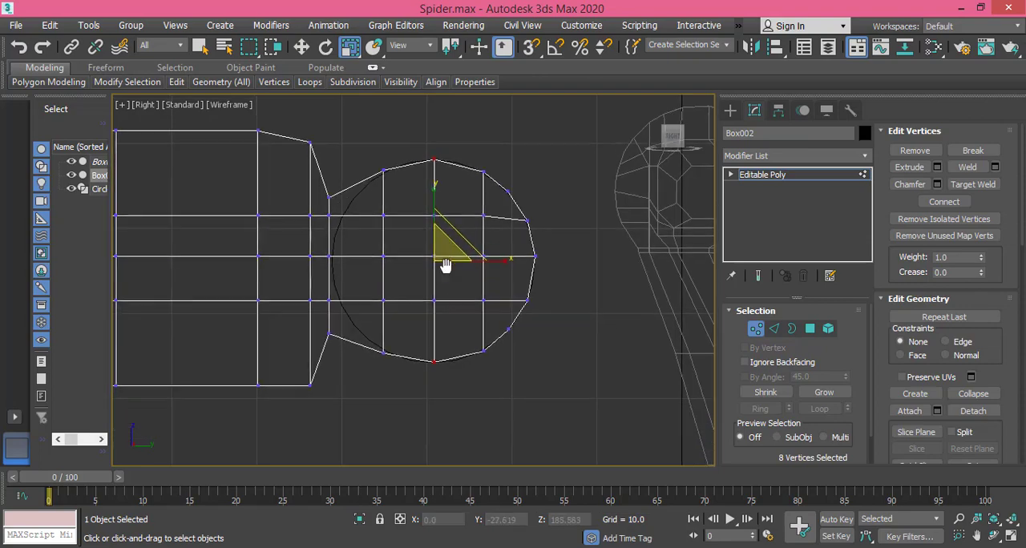
{"action": "middle_click_drag", "start_coordinate": [441, 298], "coordinate": [445, 258]}
{"action": "left_click", "coordinate": [535, 545]}
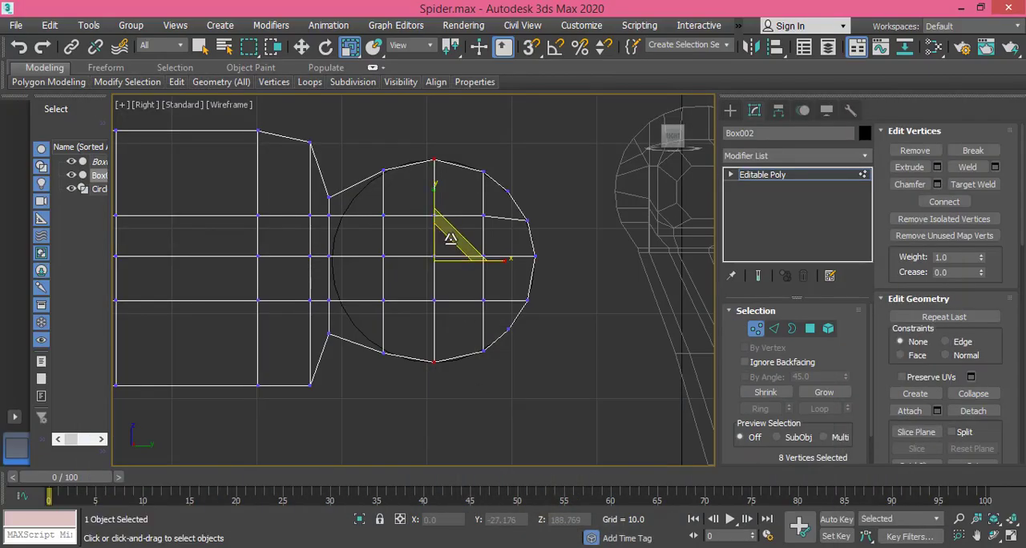
Step: Move the joint's inner vertices above centre up to about 194 on Z and those below centre down to about 179.1
{"action": "scroll", "coordinate": [448, 246], "scroll_direction": "up", "scroll_amount": 2}
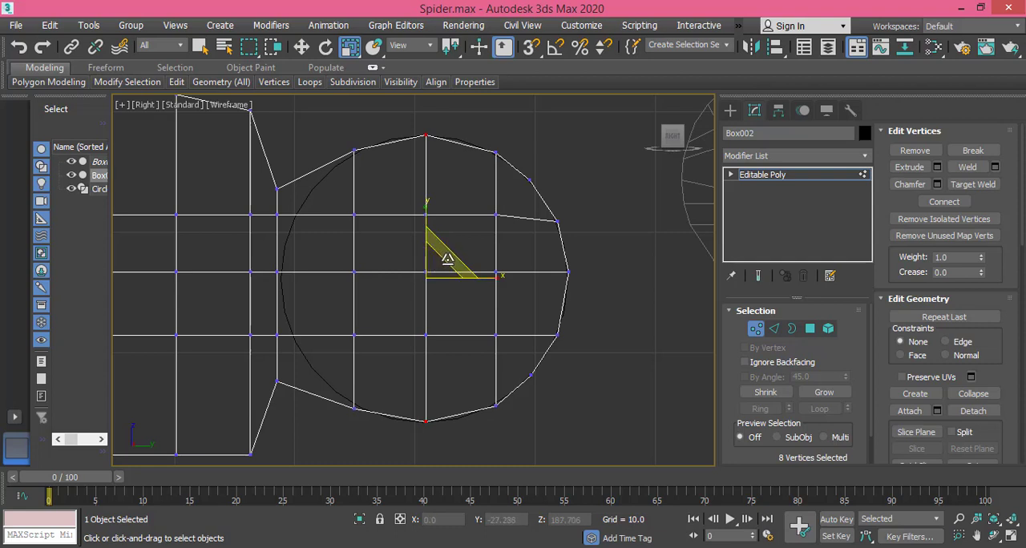
{"action": "key", "text": "w"}
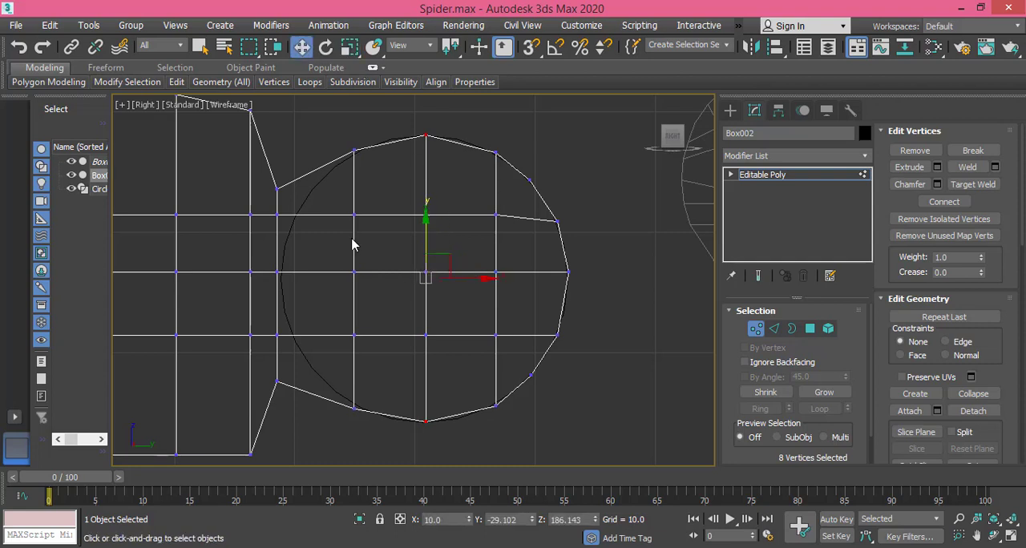
{"action": "left_click_drag", "start_coordinate": [343, 213], "coordinate": [517, 232]}
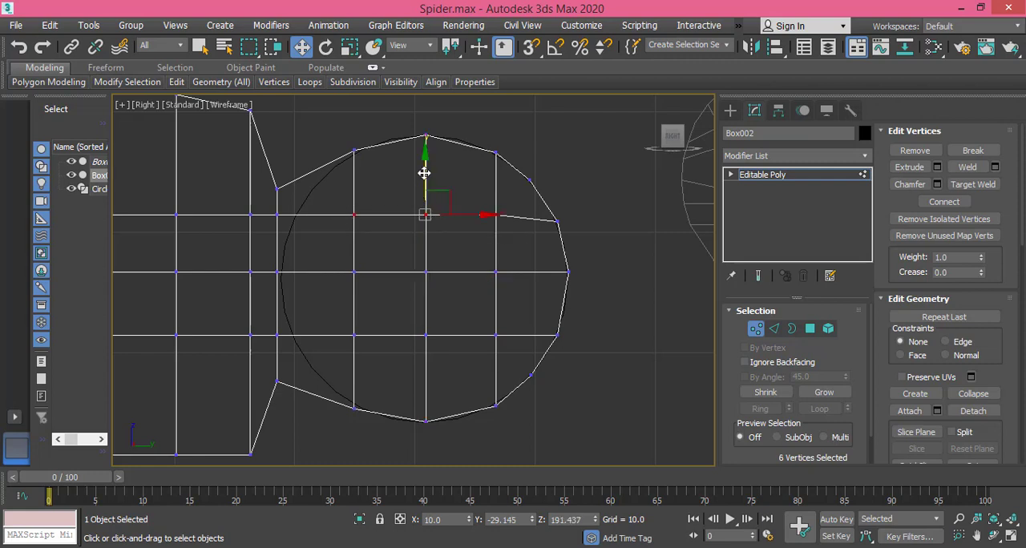
{"action": "left_click_drag", "start_coordinate": [425, 165], "coordinate": [423, 135]}
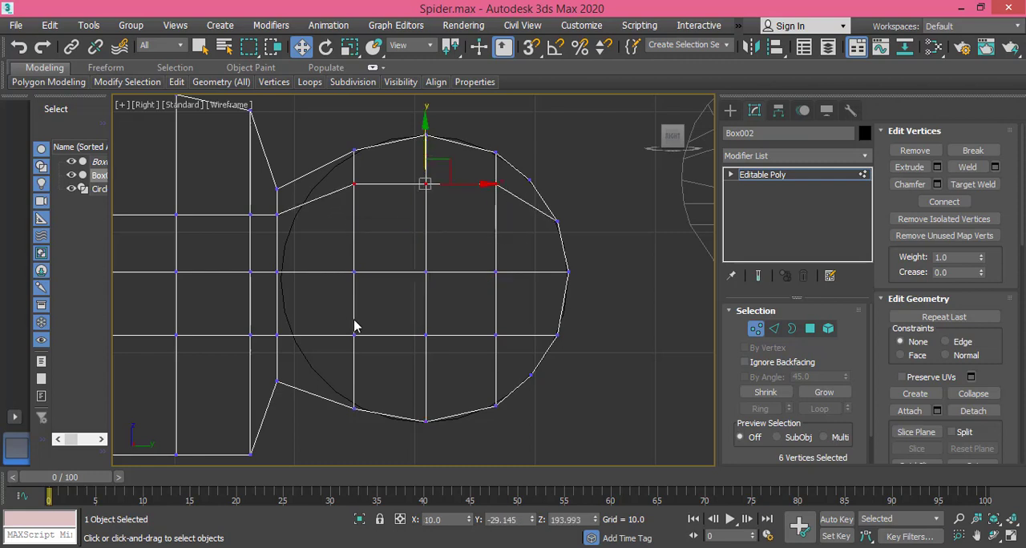
{"action": "left_click_drag", "start_coordinate": [280, 318], "coordinate": [503, 362]}
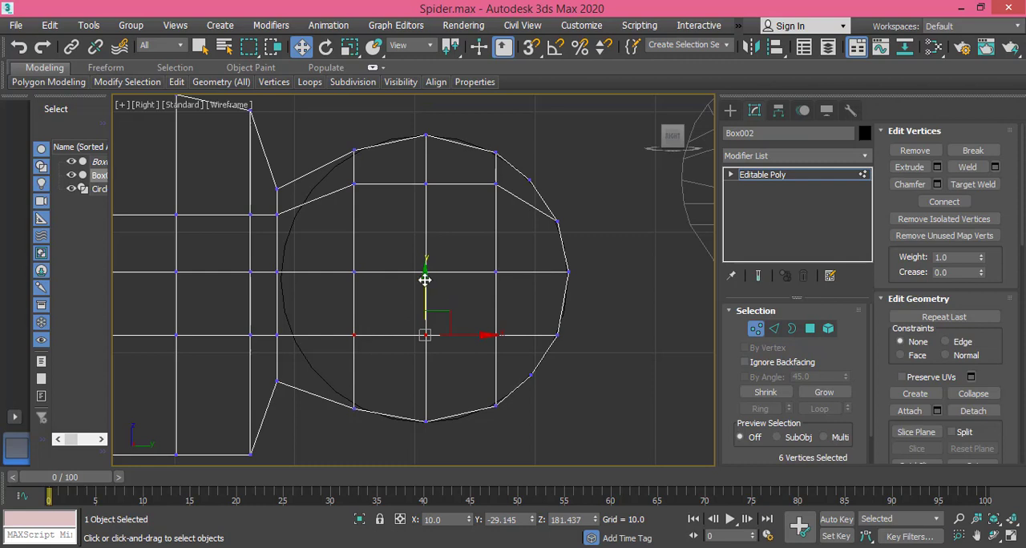
{"action": "left_click_drag", "start_coordinate": [425, 290], "coordinate": [422, 309]}
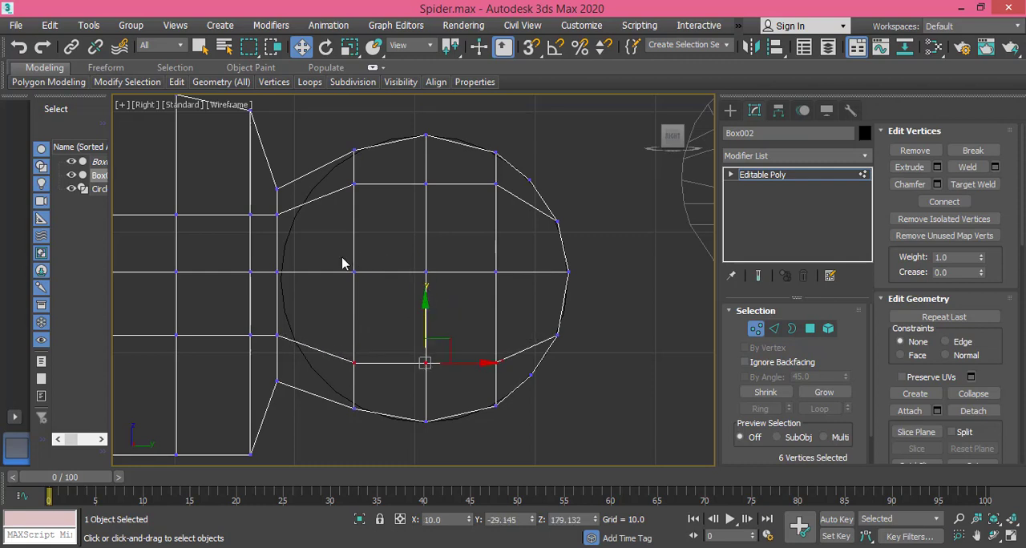
{"action": "left_click_drag", "start_coordinate": [340, 257], "coordinate": [504, 291]}
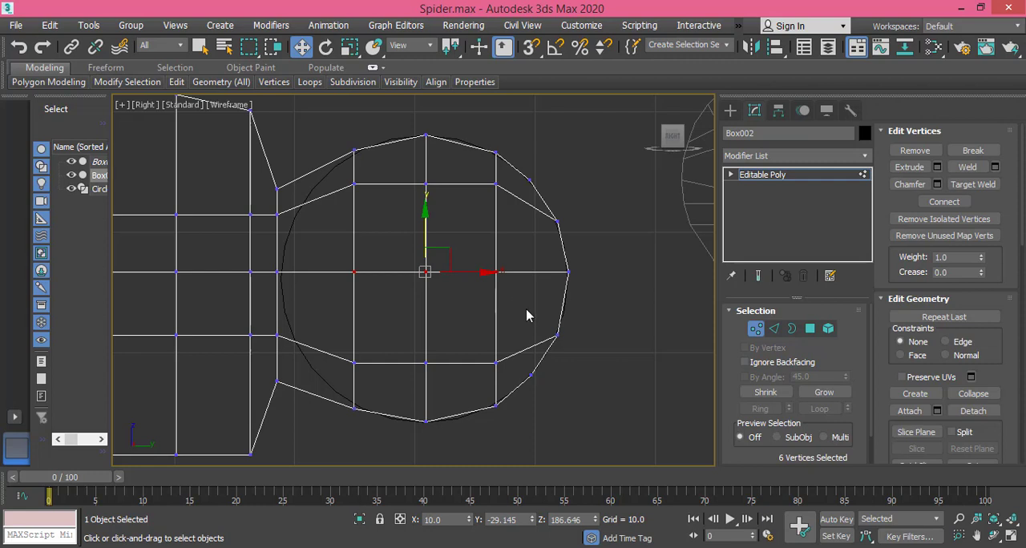
{"action": "key", "text": "Delete"}
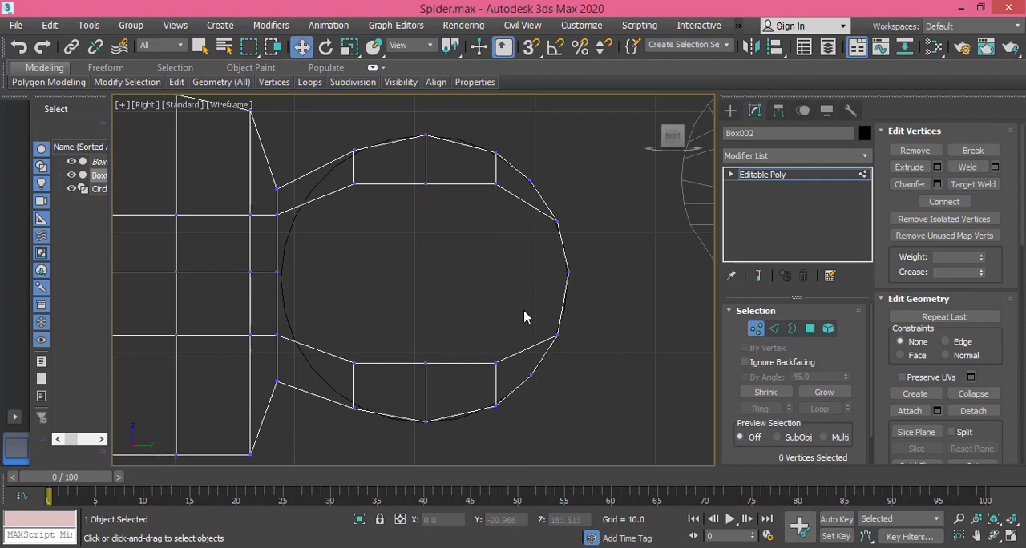
{"action": "key", "text": "ctrl+z"}
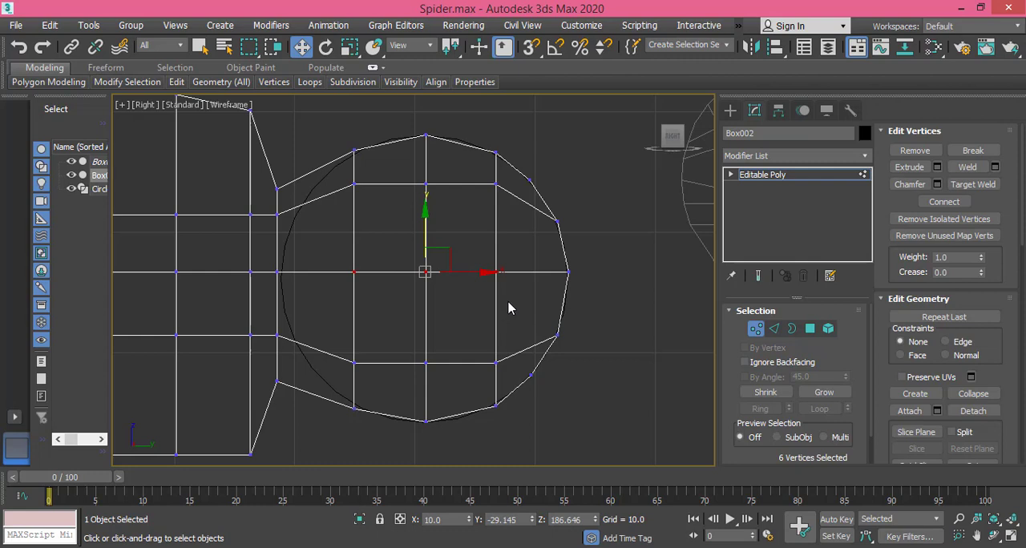
Step: Remove the vertical centre edges inside the joint's inner square on both faces, keeping the surrounding polygons
{"action": "left_click", "coordinate": [774, 329]}
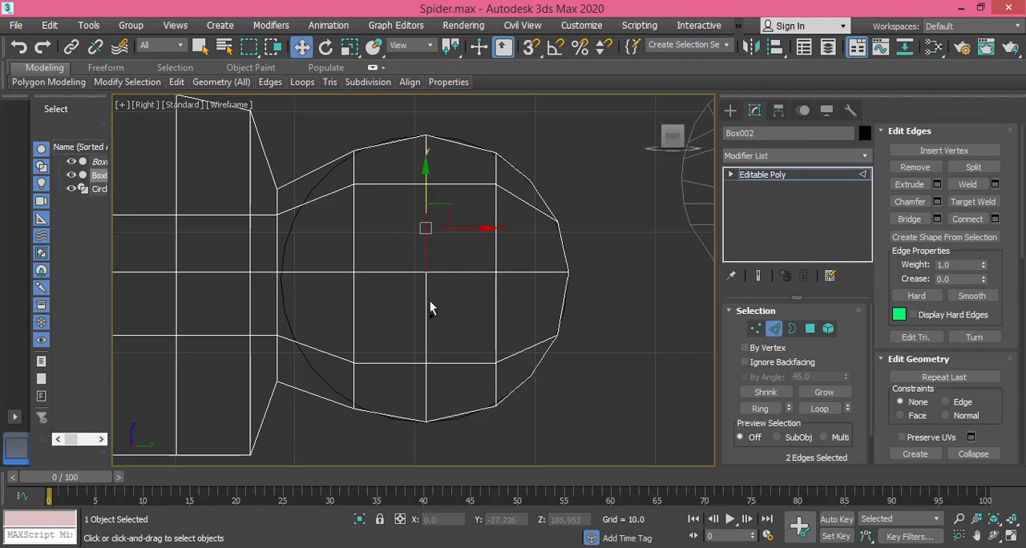
{"action": "left_click", "coordinate": [431, 325], "text": "ctrl"}
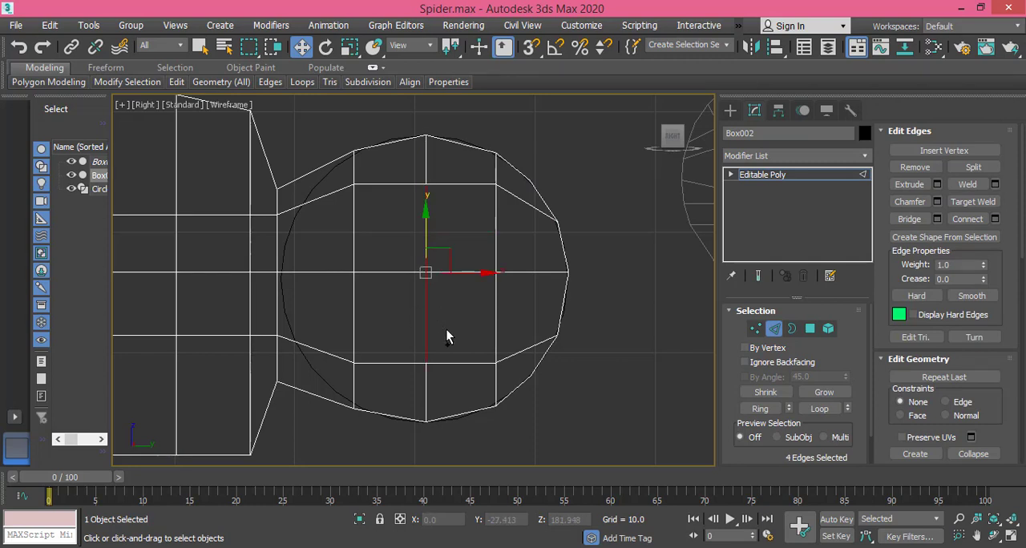
{"action": "key", "text": "BackSpace"}
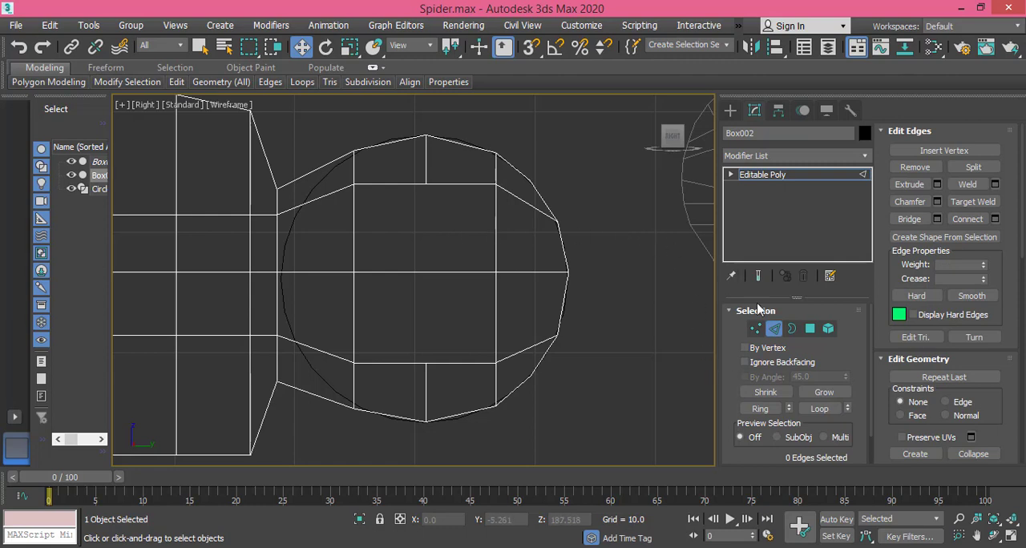
Step: Remove the horizontal centre edges inside the joint's inner square on both faces, leaving the square undivided
{"action": "left_click", "coordinate": [756, 328]}
{"action": "left_click_drag", "start_coordinate": [344, 184], "coordinate": [501, 204]}
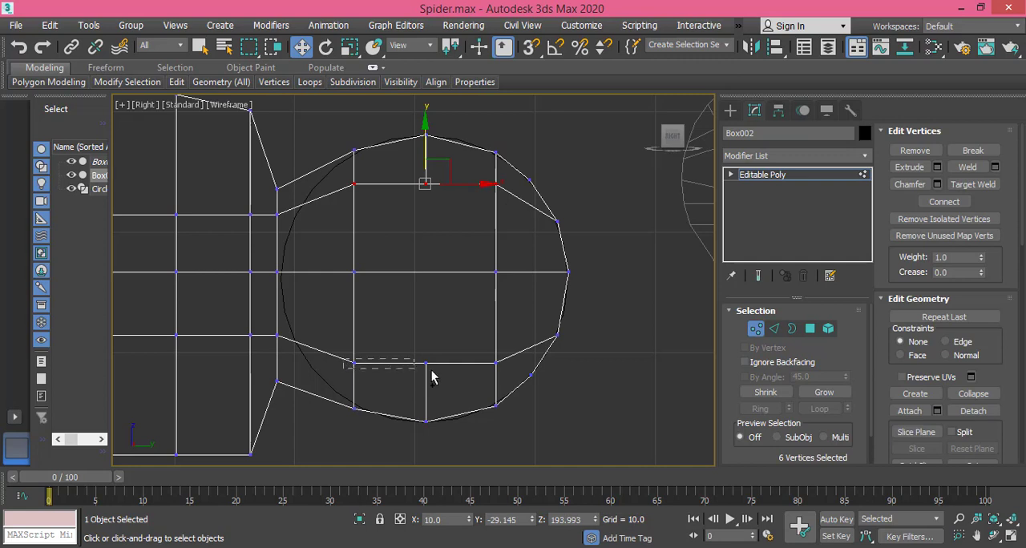
{"action": "left_click_drag", "start_coordinate": [431, 378], "coordinate": [507, 382], "text": "ctrl"}
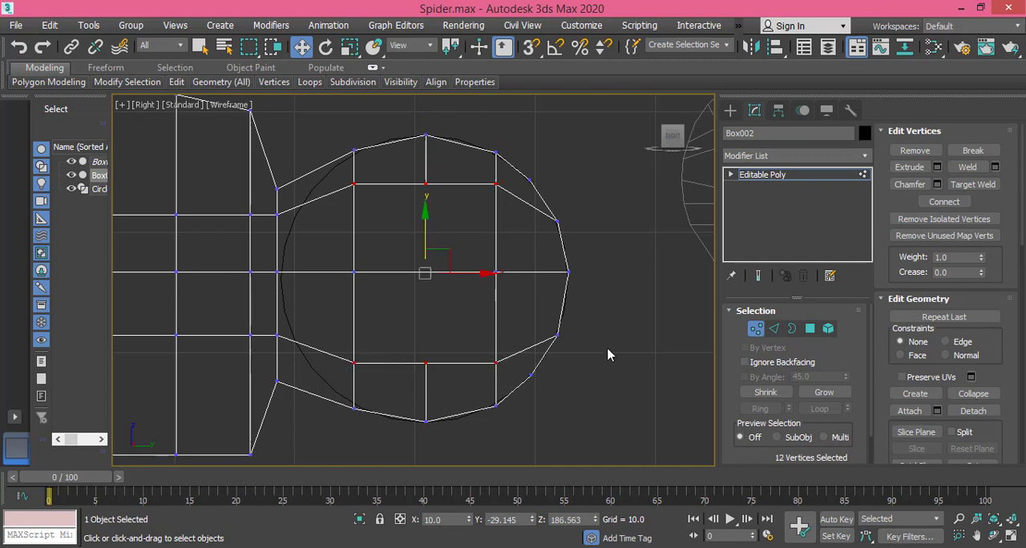
{"action": "left_click", "coordinate": [487, 327]}
{"action": "left_click", "coordinate": [772, 333]}
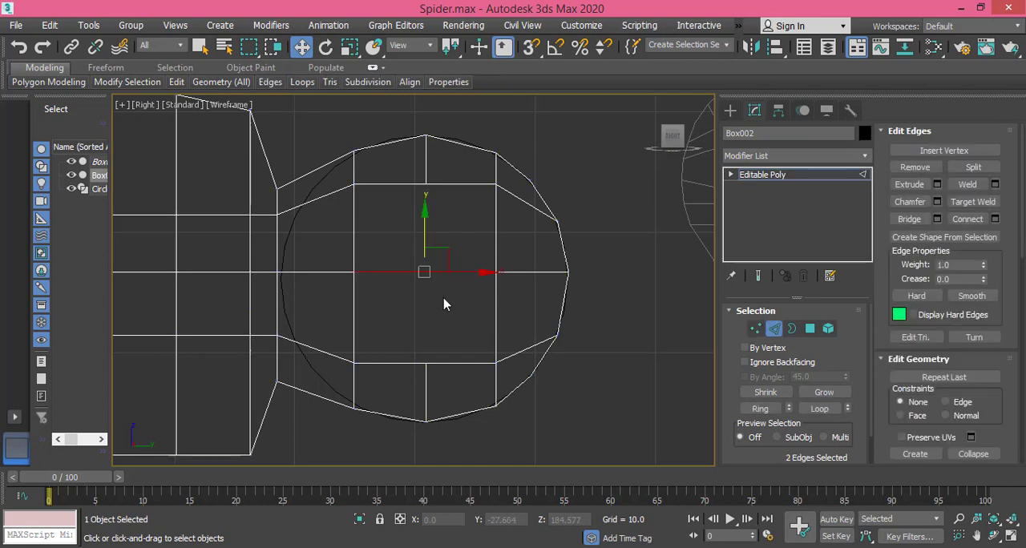
{"action": "key", "text": "BackSpace"}
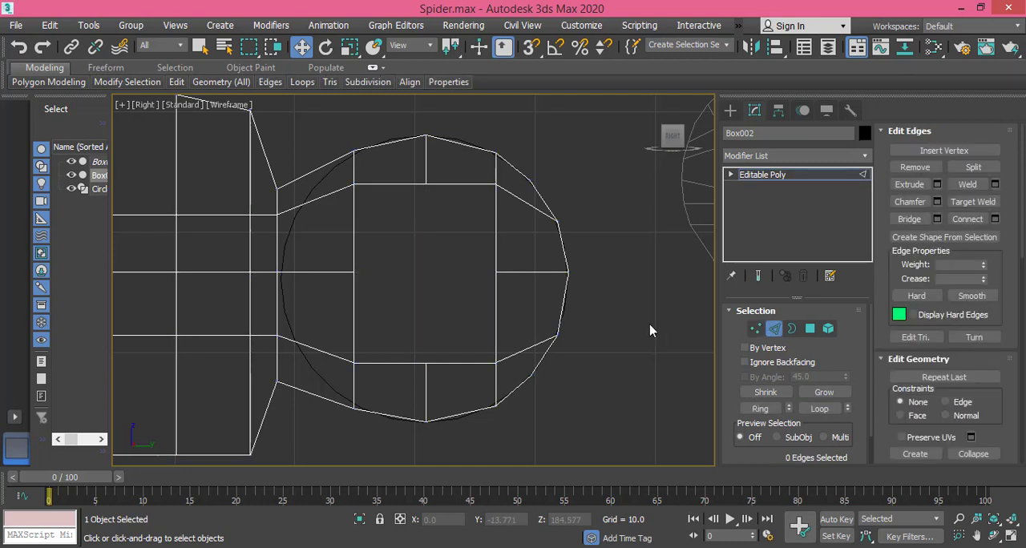
Step: Scale the inner square's upper and lower vertex rows closer together vertically
{"action": "left_click", "coordinate": [756, 330]}
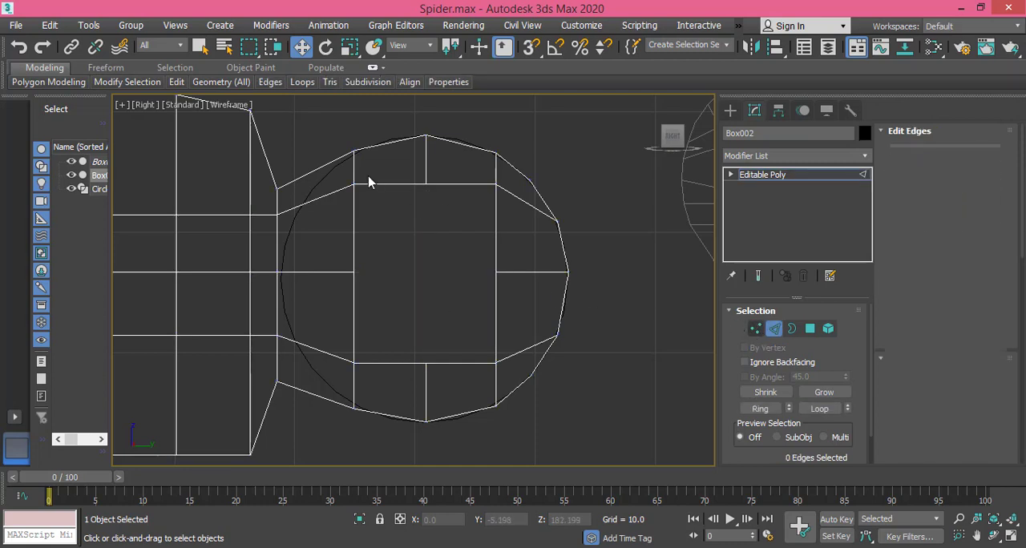
{"action": "left_click_drag", "start_coordinate": [337, 181], "coordinate": [518, 222]}
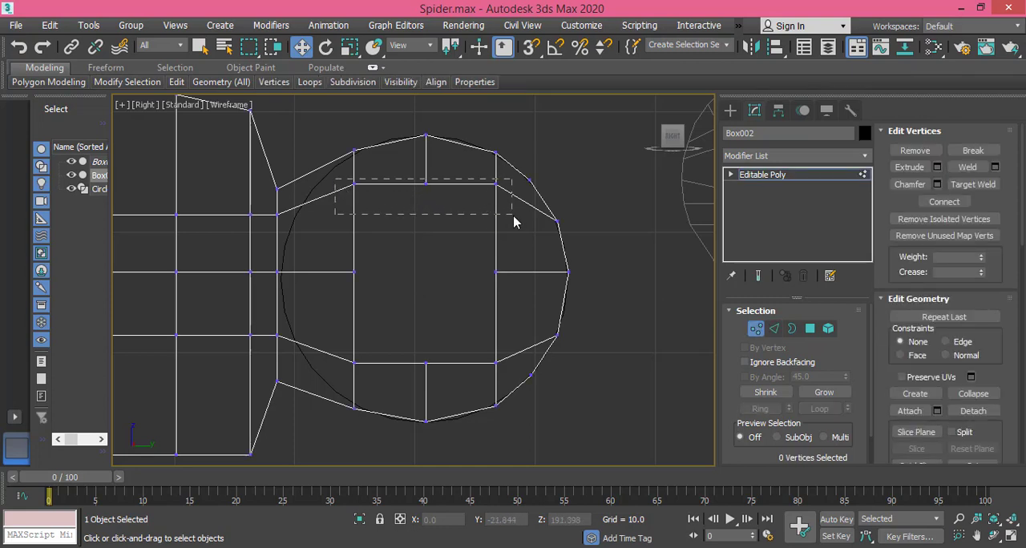
{"action": "left_click_drag", "start_coordinate": [337, 365], "coordinate": [502, 378], "text": "ctrl"}
{"action": "left_click", "coordinate": [349, 50]}
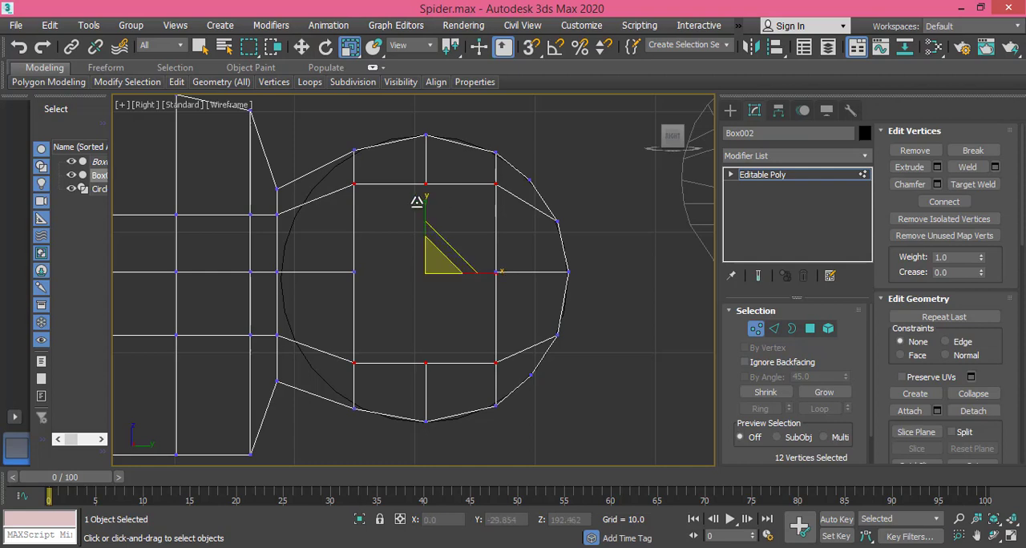
{"action": "left_click_drag", "start_coordinate": [426, 201], "coordinate": [422, 227]}
Step: Scale the inner square's left and right vertex columns closer together horizontally
{"action": "left_click_drag", "start_coordinate": [513, 278], "coordinate": [471, 339]}
{"action": "left_click_drag", "start_coordinate": [372, 303], "coordinate": [367, 349], "text": "ctrl"}
{"action": "left_click_drag", "start_coordinate": [493, 273], "coordinate": [488, 275]}
{"action": "middle_click_drag", "start_coordinate": [578, 271], "coordinate": [530, 270]}
{"action": "scroll", "coordinate": [442, 280], "scroll_direction": "down", "scroll_amount": 2}
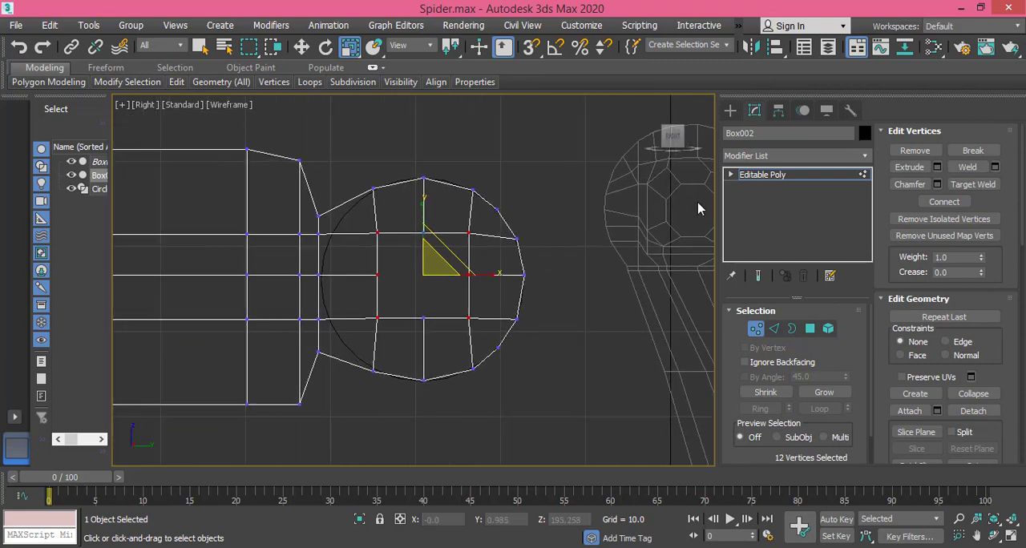
{"action": "scroll", "coordinate": [449, 292], "scroll_direction": "up", "scroll_amount": 3}
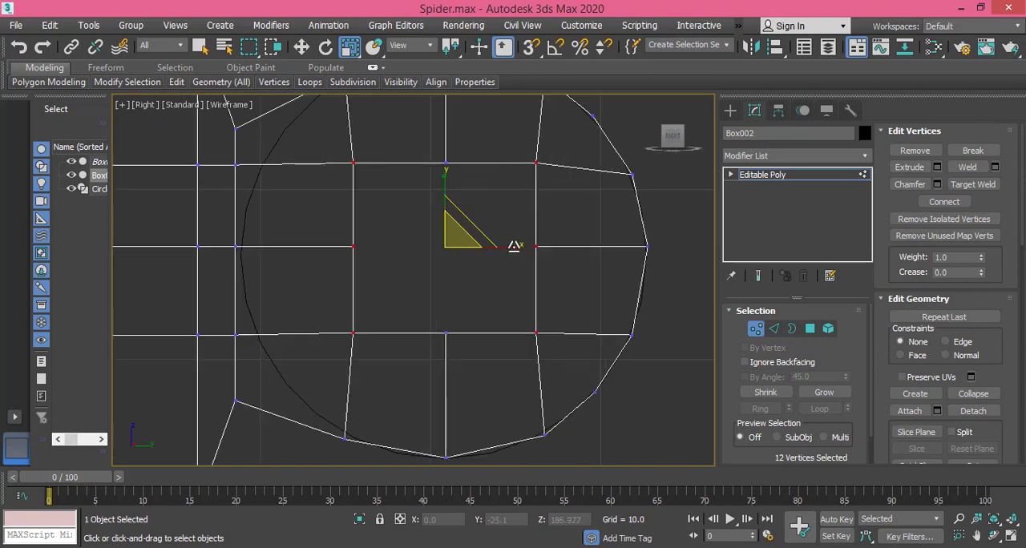
{"action": "left_click_drag", "start_coordinate": [510, 246], "coordinate": [505, 243]}
{"action": "middle_click_drag", "start_coordinate": [506, 244], "coordinate": [500, 263]}
Step: Scale the inner square's upper and lower vertex rows vertically to about 91%, then clear the selection
{"action": "left_click_drag", "start_coordinate": [343, 168], "coordinate": [537, 198]}
{"action": "left_click_drag", "start_coordinate": [348, 337], "coordinate": [522, 361], "text": "ctrl"}
{"action": "left_click_drag", "start_coordinate": [435, 193], "coordinate": [436, 200]}
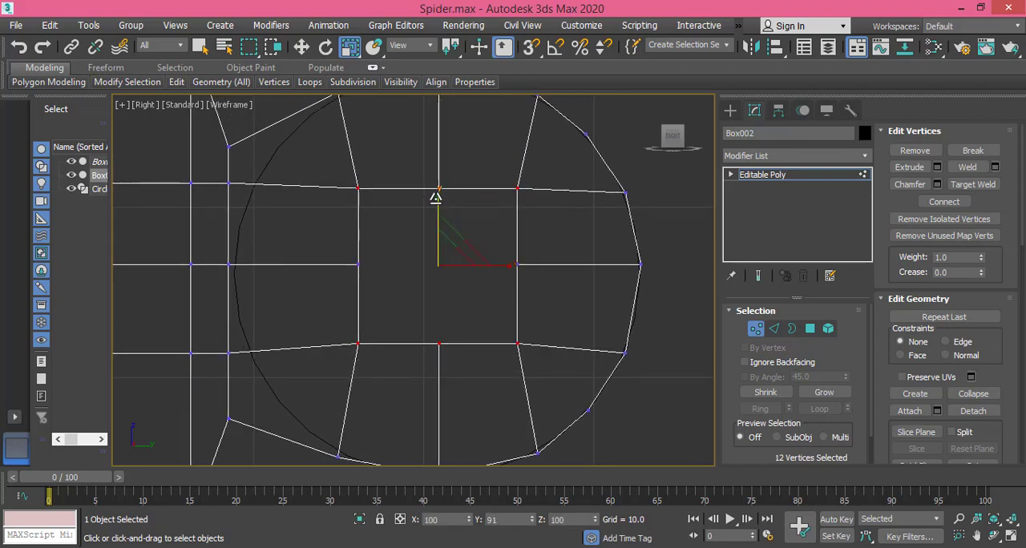
{"action": "left_click", "coordinate": [495, 299]}
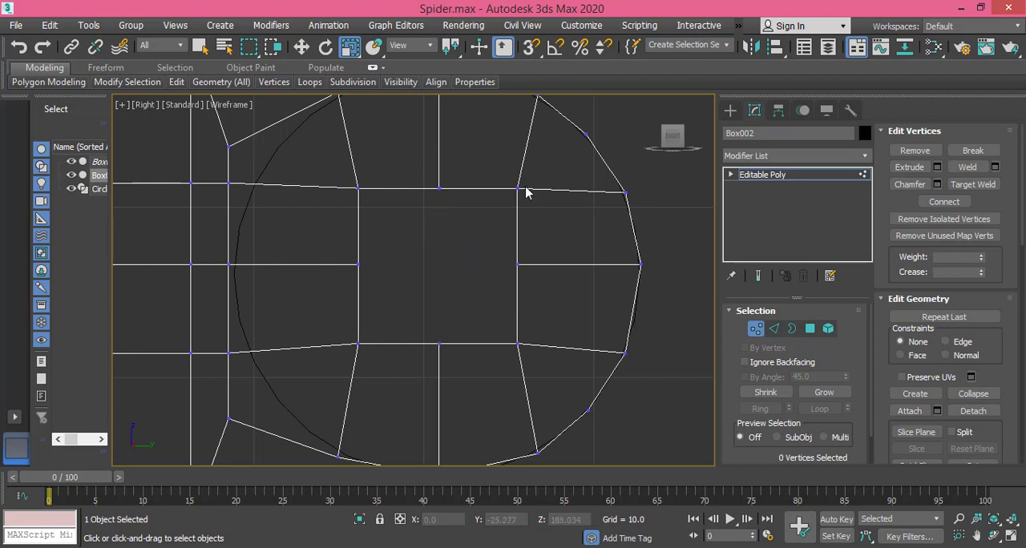
Step: Chamfer the inner square's four corner vertices on both faces by 2.416 to turn it into an octagon
{"action": "left_click_drag", "start_coordinate": [530, 197], "coordinate": [540, 208]}
{"action": "left_click_drag", "start_coordinate": [329, 171], "coordinate": [390, 206], "text": "ctrl"}
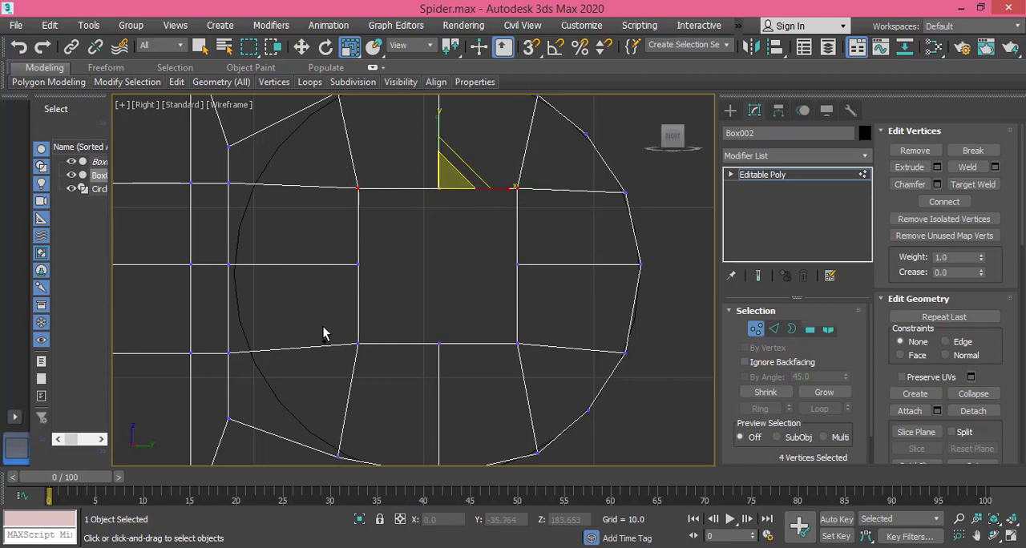
{"action": "left_click_drag", "start_coordinate": [347, 335], "coordinate": [370, 370], "text": "ctrl"}
{"action": "left_click_drag", "start_coordinate": [482, 340], "coordinate": [532, 367], "text": "ctrl"}
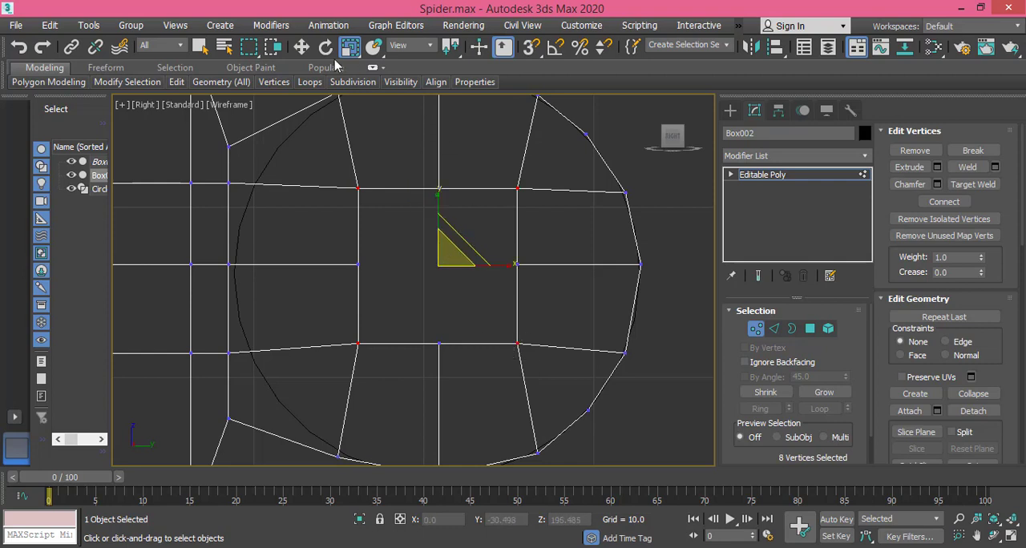
{"action": "left_click", "coordinate": [936, 186]}
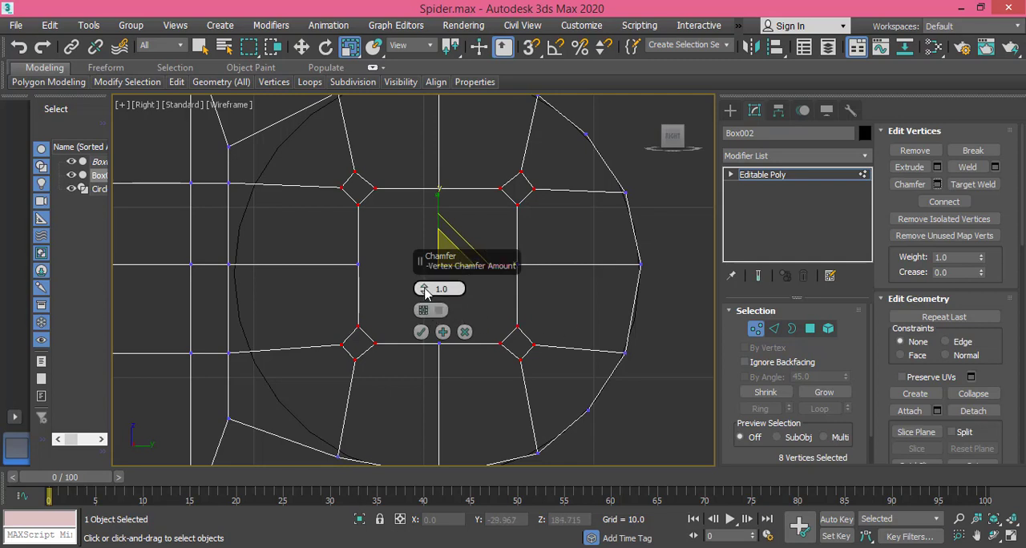
{"action": "left_click_drag", "start_coordinate": [425, 290], "coordinate": [428, 262]}
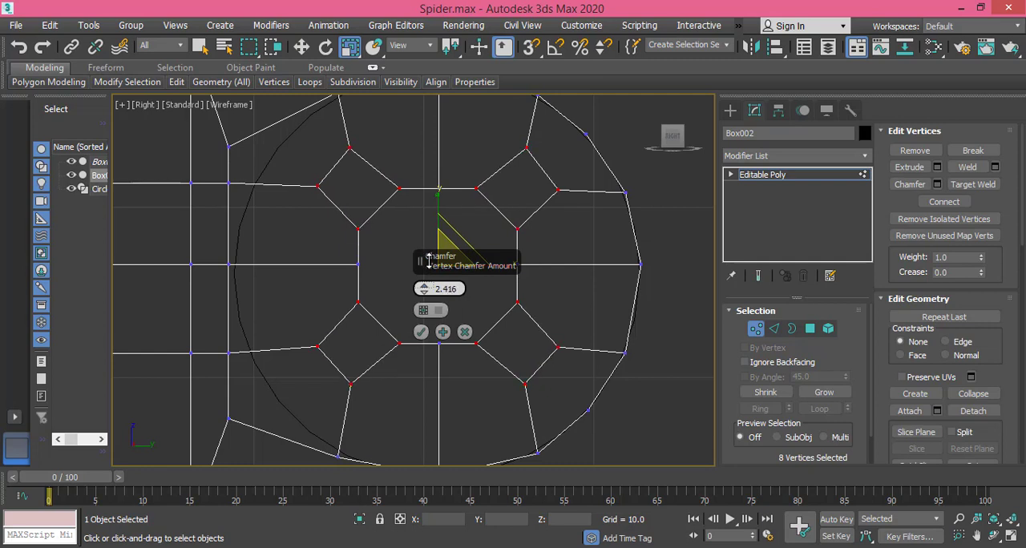
{"action": "left_click", "coordinate": [421, 332]}
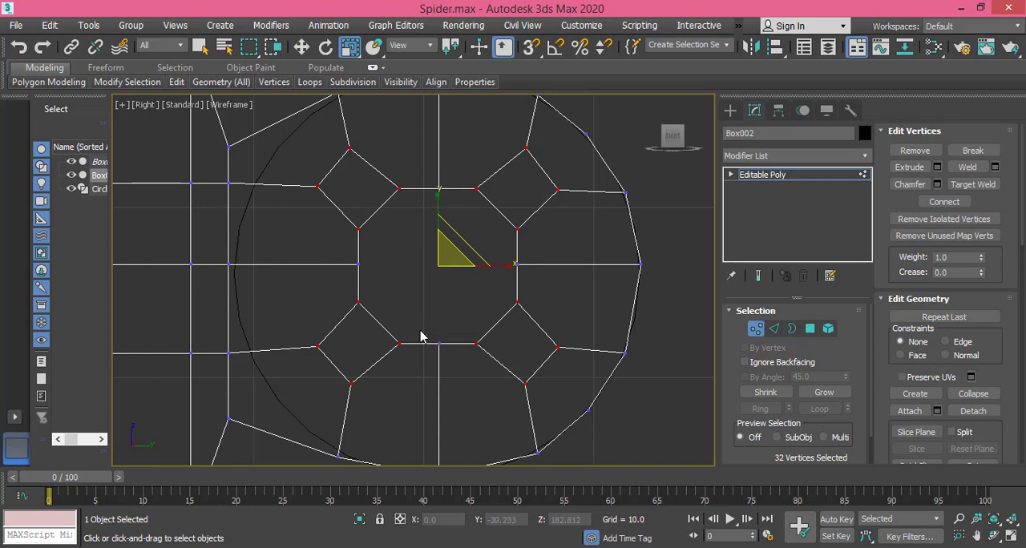
Step: Display the model shaded and delete the central octagonal polygons on both faces of the joint
{"action": "key", "text": "F3"}
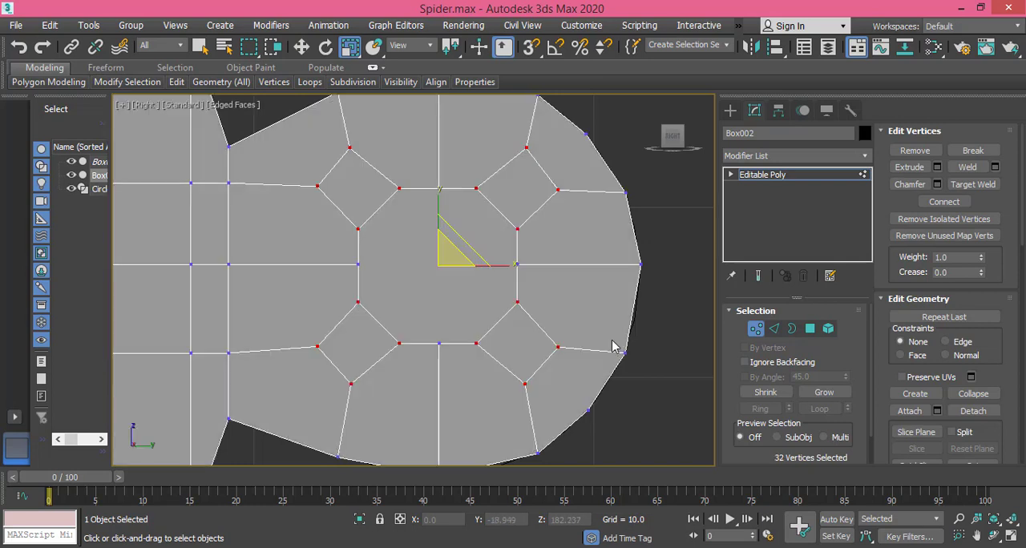
{"action": "middle_click_drag", "start_coordinate": [535, 287], "coordinate": [529, 271]}
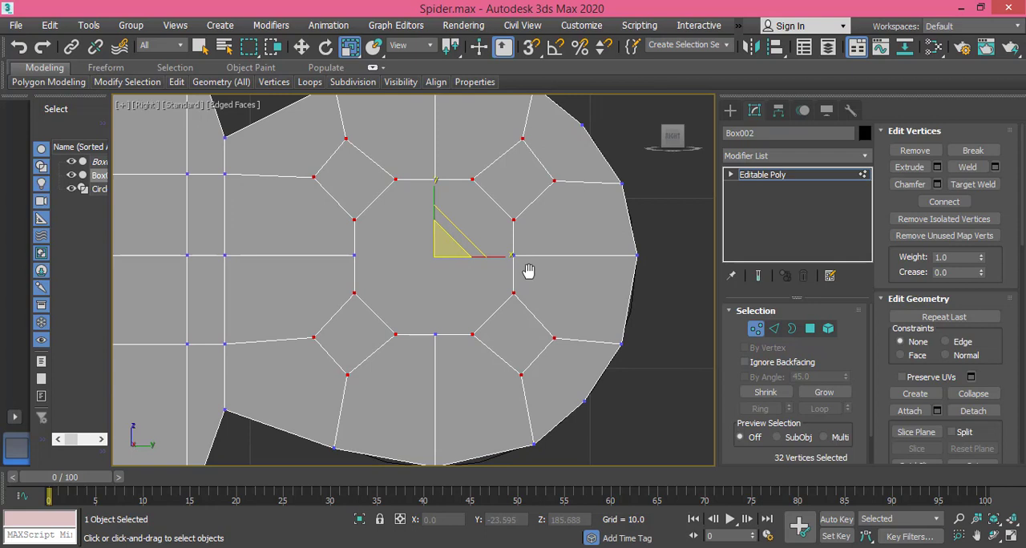
{"action": "scroll", "coordinate": [530, 280], "scroll_direction": "down", "scroll_amount": 6}
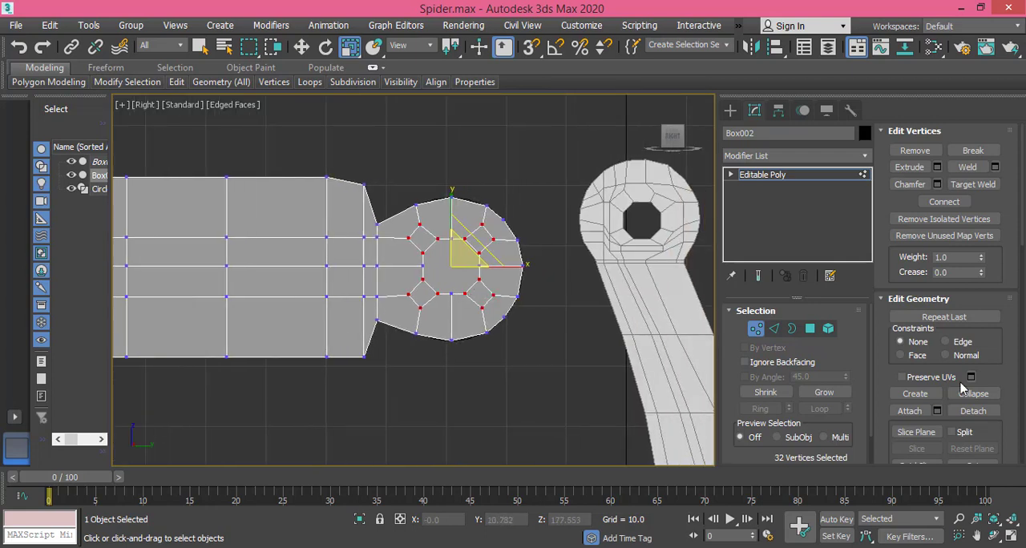
{"action": "left_click", "coordinate": [809, 328]}
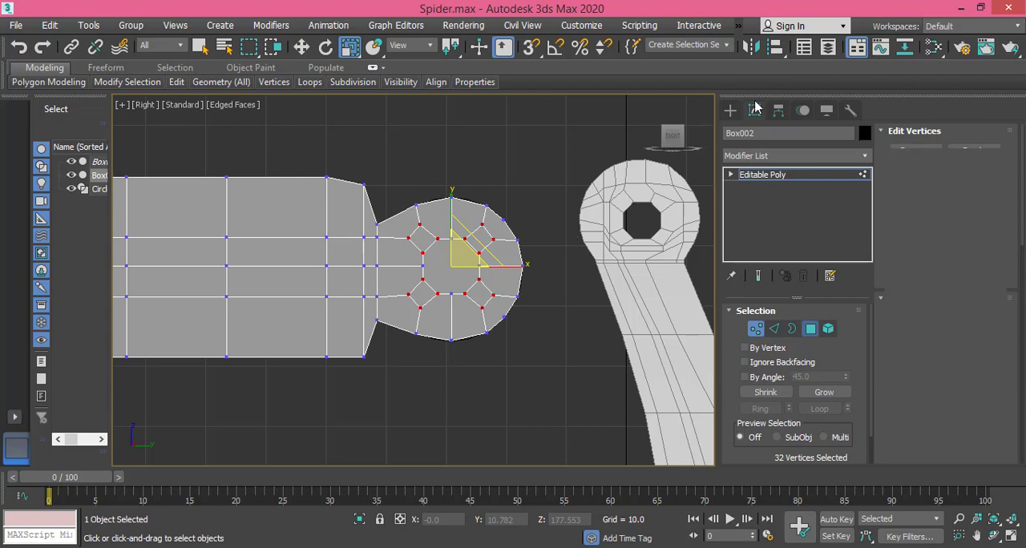
{"action": "left_click", "coordinate": [446, 270]}
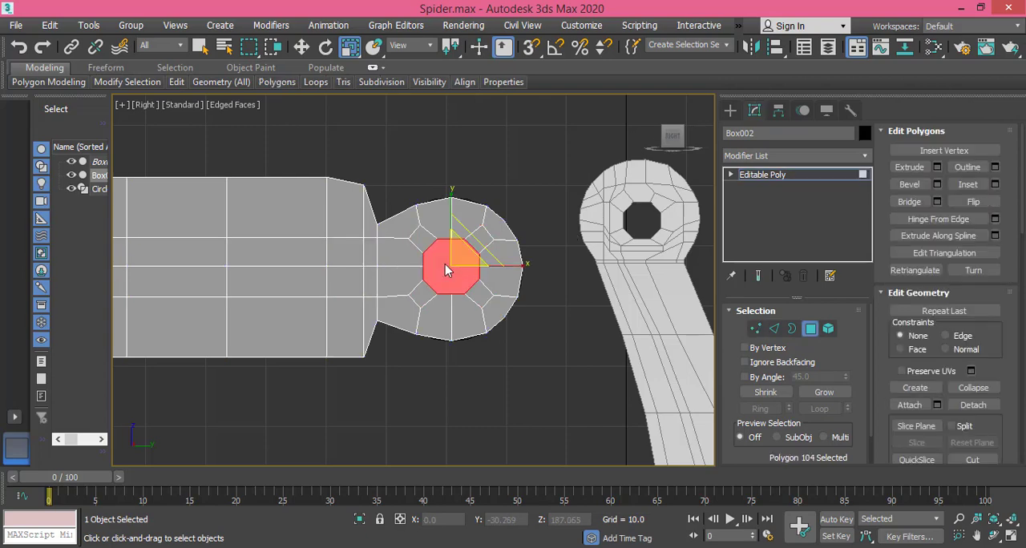
{"action": "middle_click_drag", "start_coordinate": [447, 273], "coordinate": [437, 329], "text": "alt"}
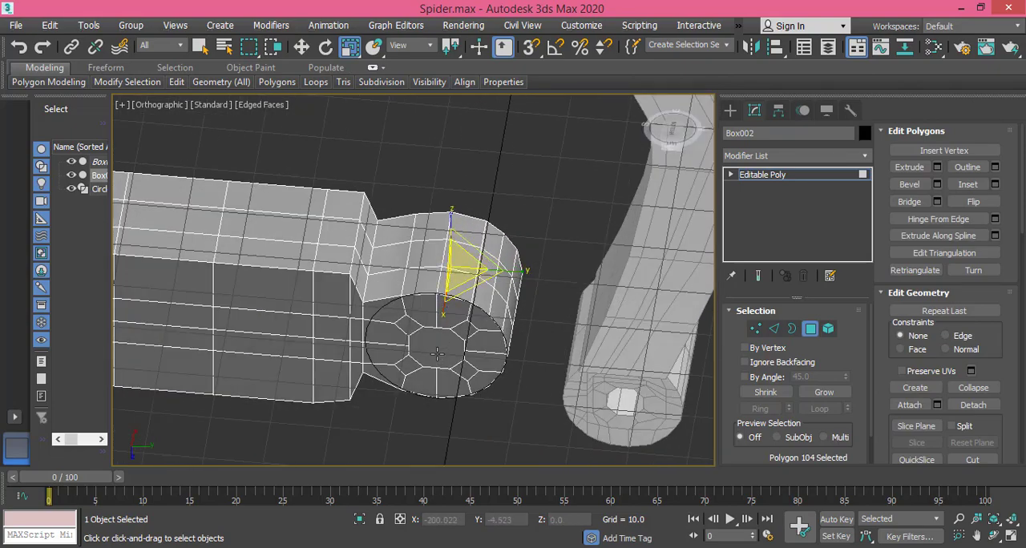
{"action": "left_click", "coordinate": [435, 347], "text": "ctrl"}
{"action": "middle_click_drag", "start_coordinate": [407, 279], "coordinate": [417, 443], "text": "alt"}
{"action": "key", "text": "Delete"}
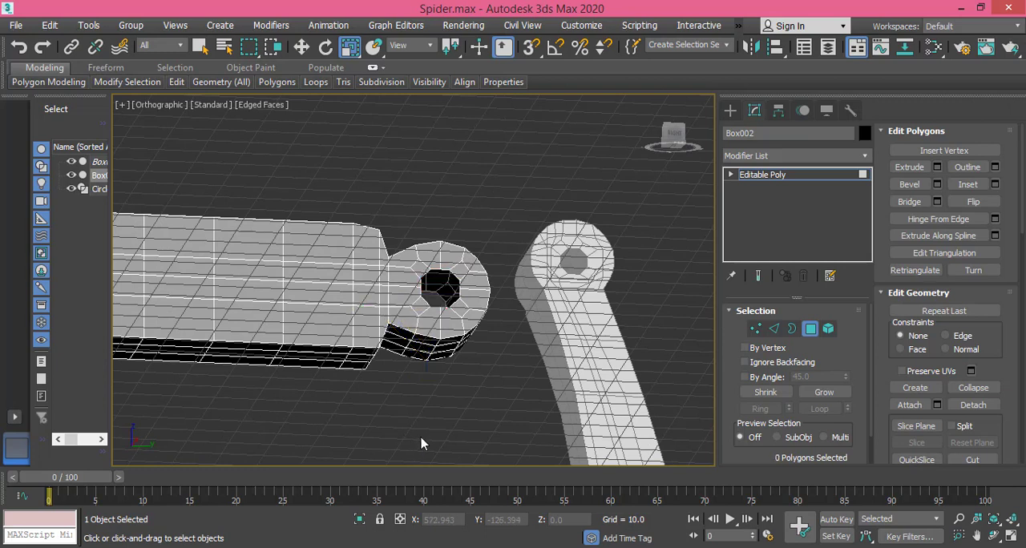
Step: Delete the guide circle at the joint and show the leg segment's joint in the Right view
{"action": "left_click", "coordinate": [97, 189]}
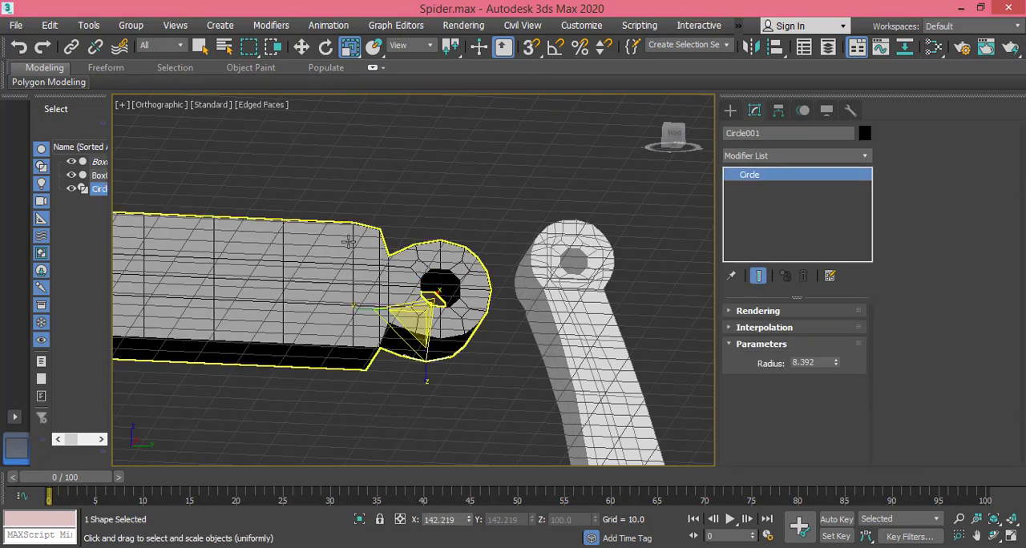
{"action": "key", "text": "Delete"}
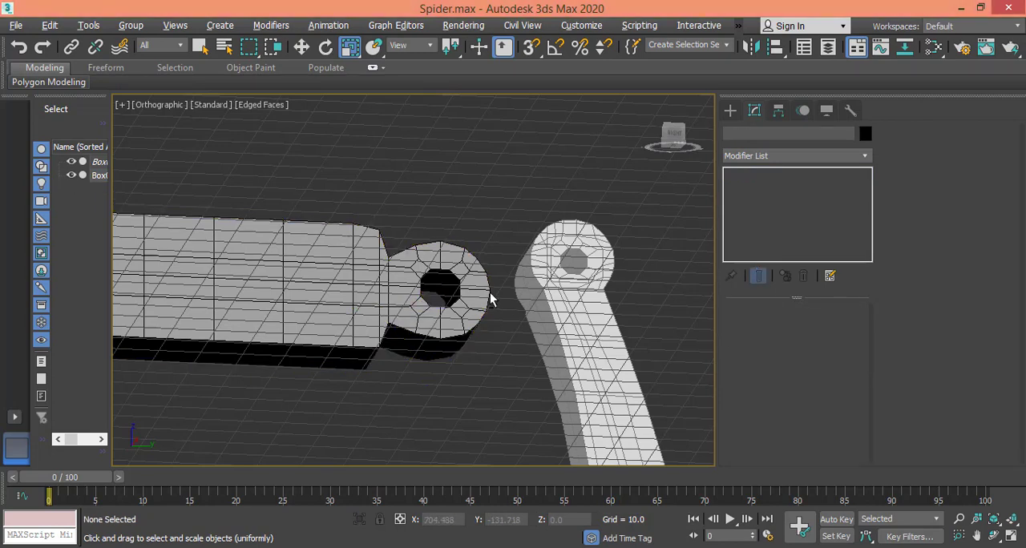
{"action": "middle_click_drag", "start_coordinate": [490, 298], "coordinate": [473, 314], "text": "alt"}
{"action": "scroll", "coordinate": [496, 291], "scroll_direction": "down", "scroll_amount": 3}
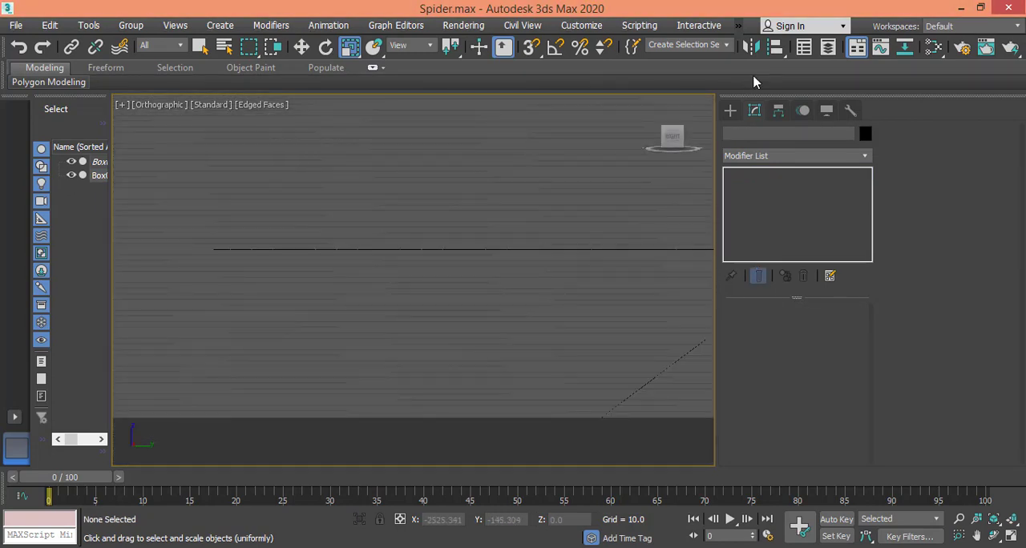
{"action": "left_click", "coordinate": [671, 138]}
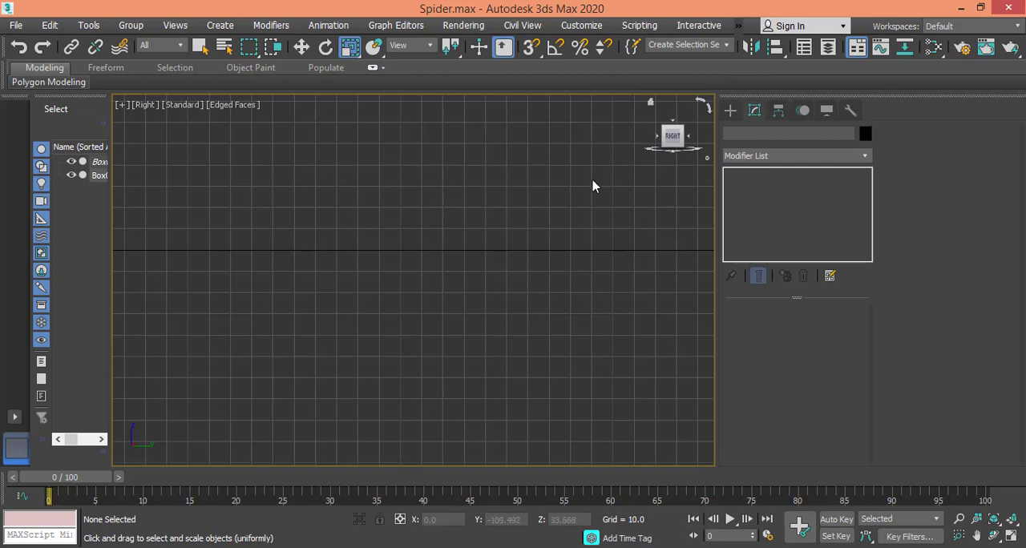
{"action": "middle_click_drag", "start_coordinate": [592, 186], "coordinate": [243, 322]}
{"action": "middle_click_drag", "start_coordinate": [383, 189], "coordinate": [408, 428]}
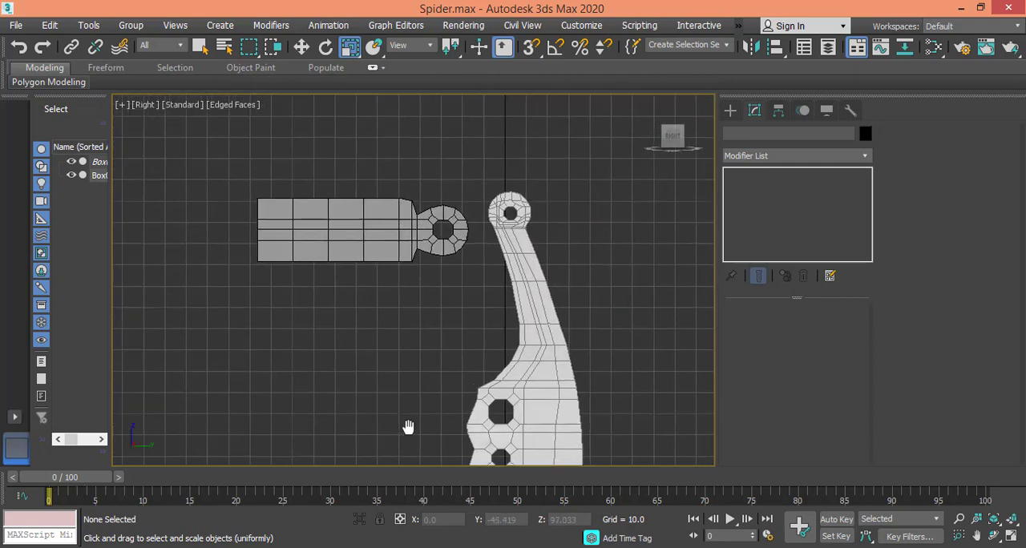
{"action": "scroll", "coordinate": [425, 256], "scroll_direction": "up", "scroll_amount": 8}
{"action": "middle_click_drag", "start_coordinate": [414, 242], "coordinate": [309, 382]}
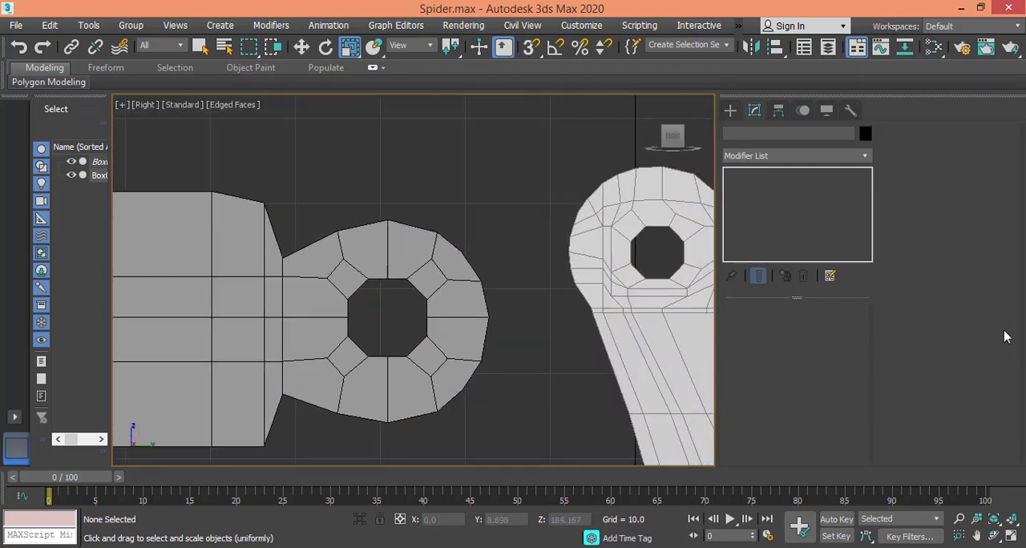
Step: In the leg segment's edge mode, bridge both halves of the octagonal hole's top edge between the two joint faces
{"action": "left_click", "coordinate": [428, 261]}
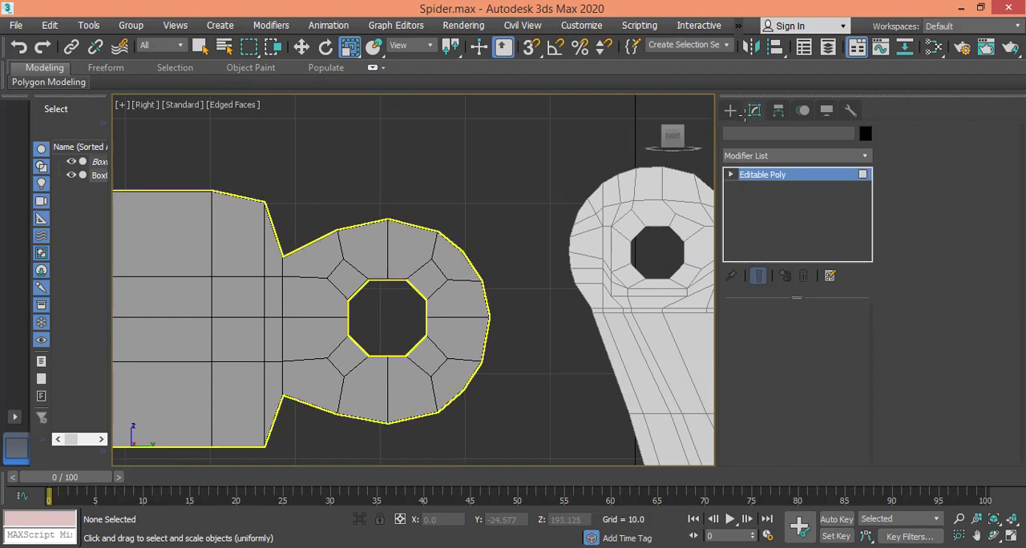
{"action": "key", "text": "4"}
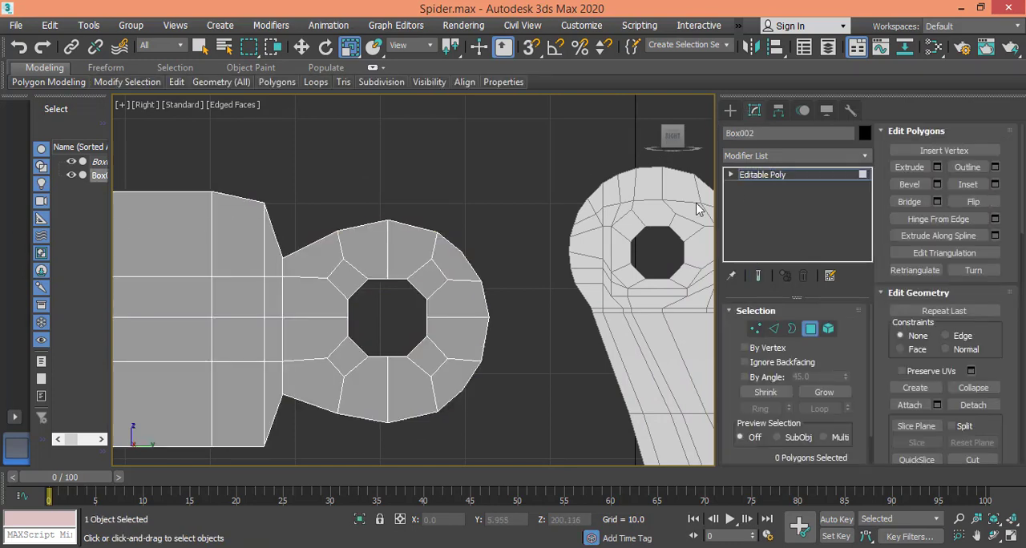
{"action": "left_click", "coordinate": [775, 329]}
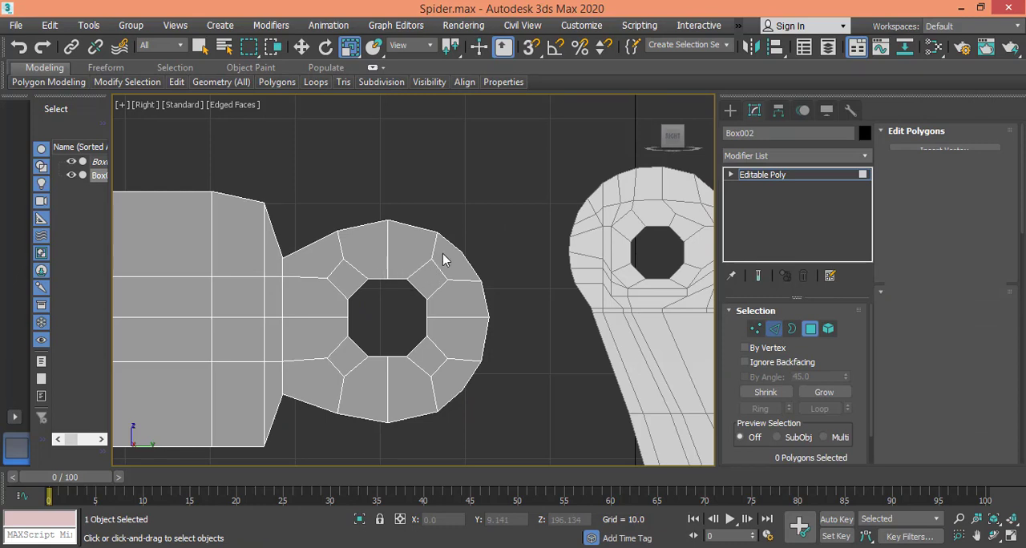
{"action": "middle_click_drag", "start_coordinate": [403, 293], "coordinate": [456, 259]}
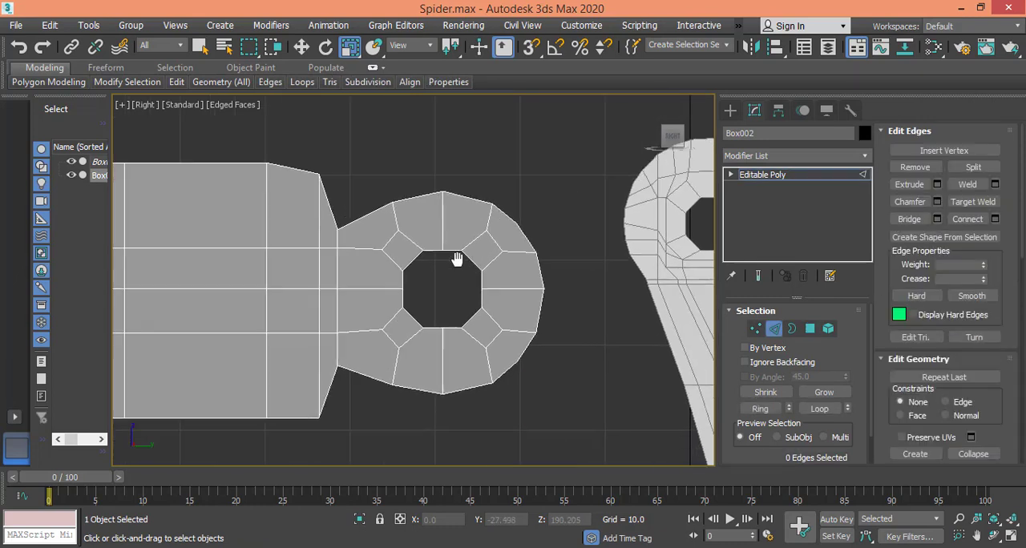
{"action": "scroll", "coordinate": [456, 259], "scroll_direction": "up", "scroll_amount": 5}
{"action": "left_click_drag", "start_coordinate": [451, 208], "coordinate": [454, 285]}
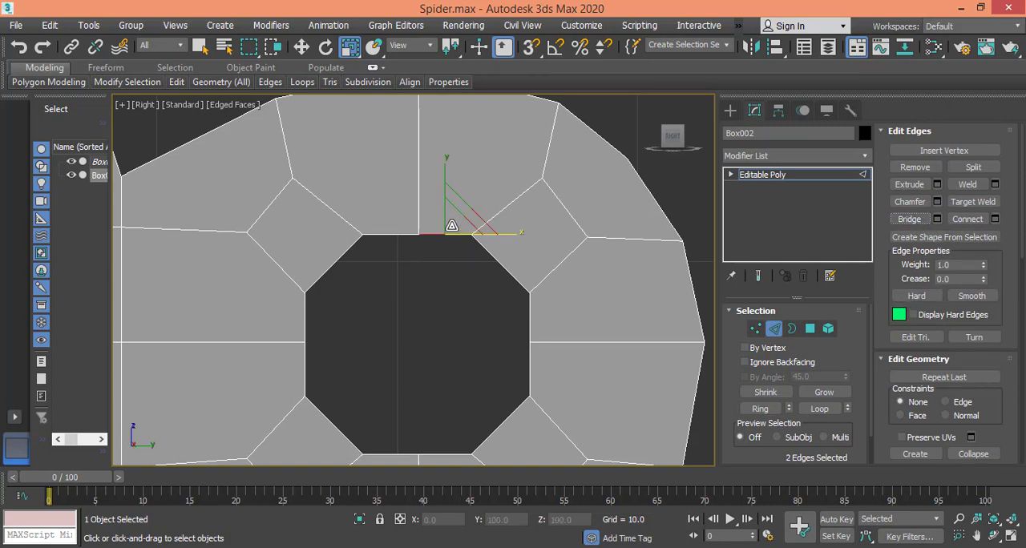
{"action": "left_click_drag", "start_coordinate": [399, 253], "coordinate": [401, 269]}
{"action": "left_click", "coordinate": [908, 220]}
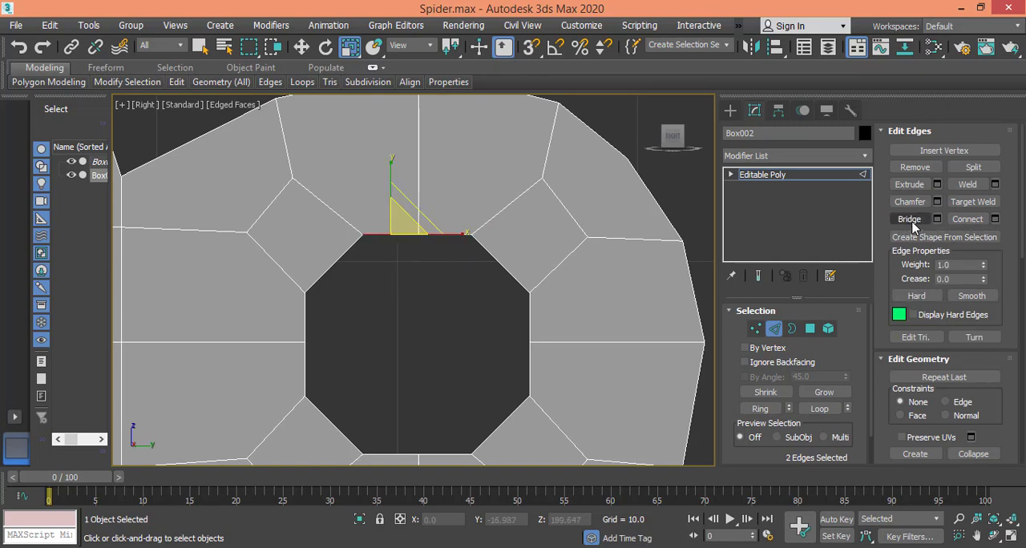
Step: Bridge the hole's upper-left diagonal edges between the two joint faces
{"action": "left_click", "coordinate": [336, 252]}
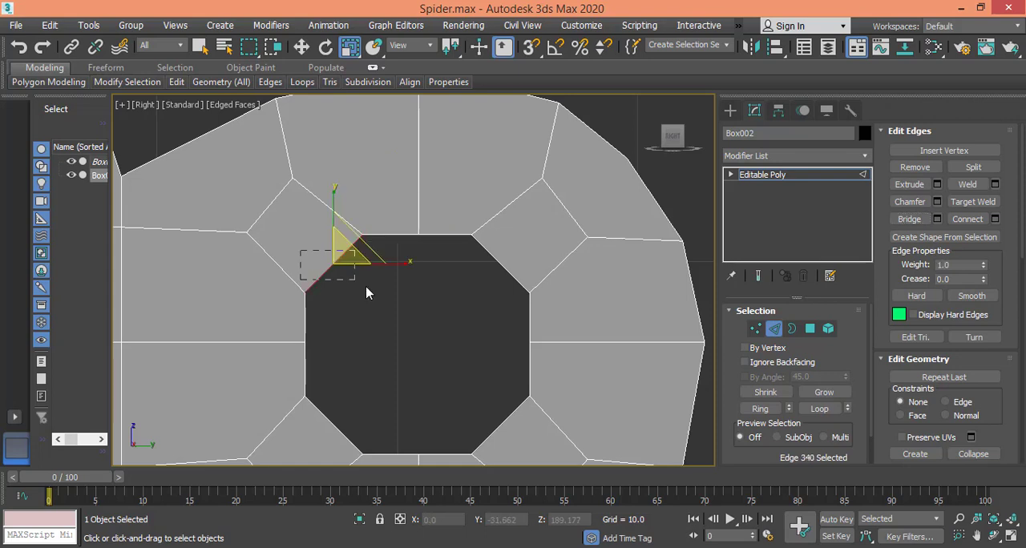
{"action": "left_click_drag", "start_coordinate": [366, 288], "coordinate": [369, 290]}
{"action": "left_click", "coordinate": [921, 218]}
Step: Bridge the upper and lower halves of the hole's left side between the two joint faces
{"action": "left_click_drag", "start_coordinate": [368, 328], "coordinate": [368, 328]}
{"action": "left_click", "coordinate": [908, 218]}
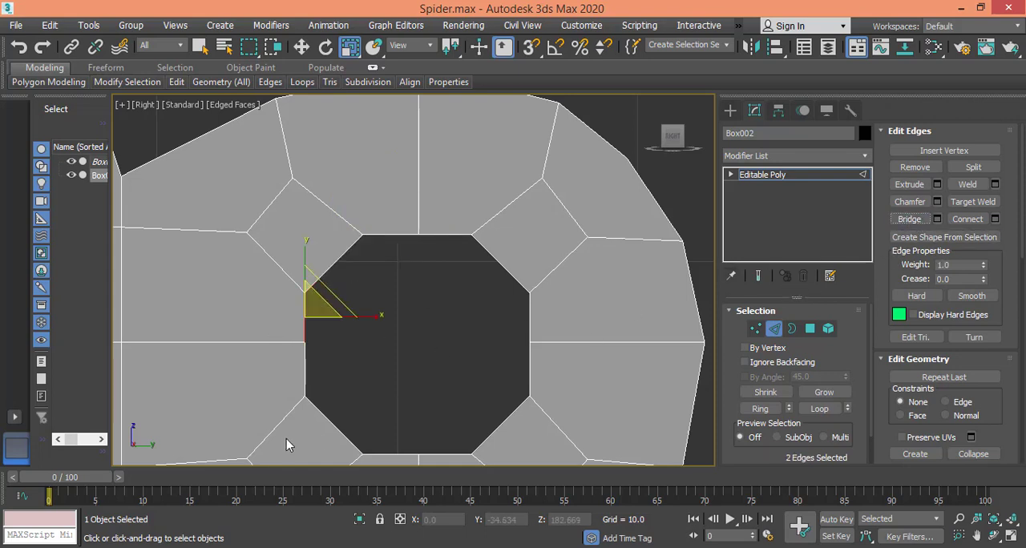
{"action": "left_click_drag", "start_coordinate": [381, 386], "coordinate": [380, 386]}
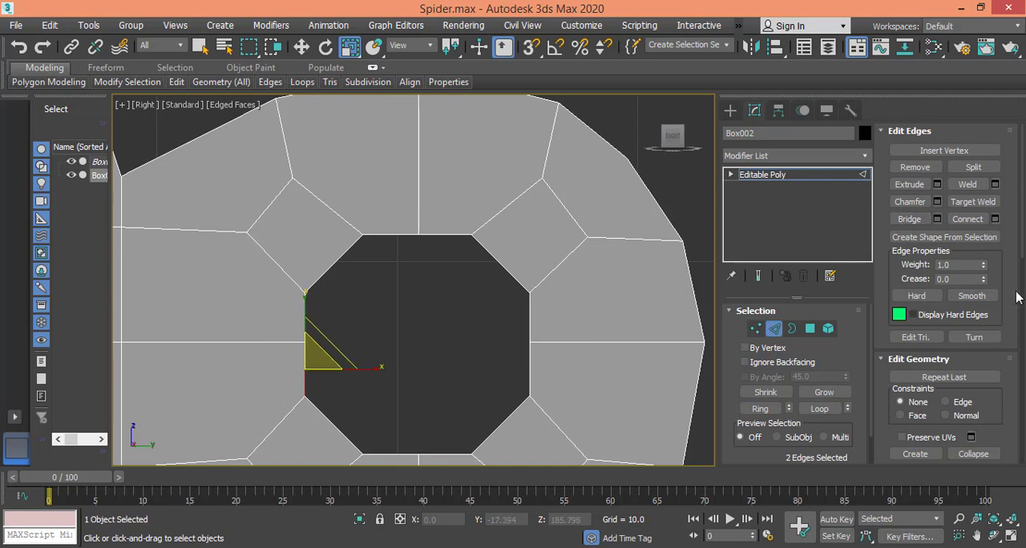
{"action": "left_click", "coordinate": [909, 218]}
Step: Bridge the hole's lower-left diagonal edges and the left half of its bottom edge between the two faces
{"action": "left_click_drag", "start_coordinate": [346, 416], "coordinate": [346, 416]}
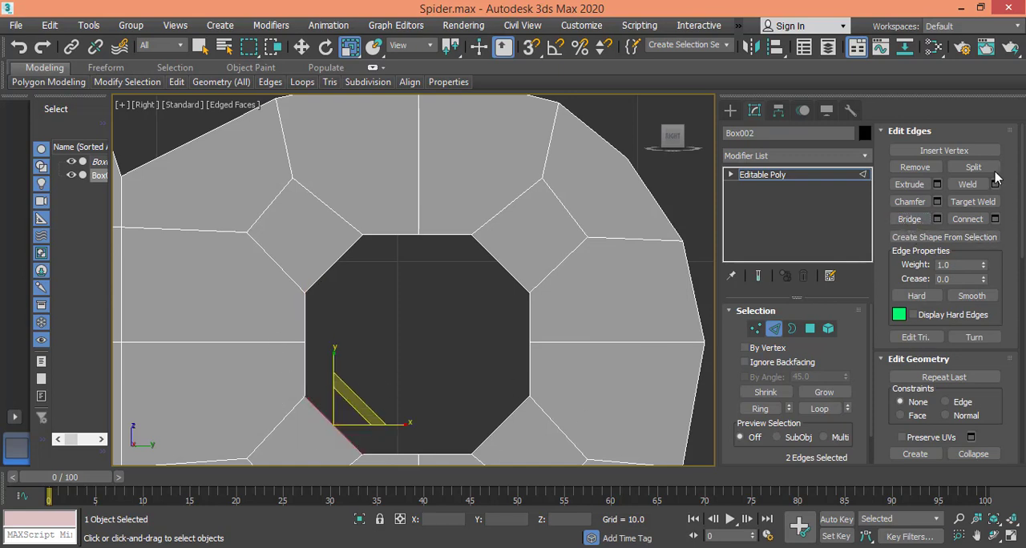
{"action": "left_click", "coordinate": [909, 219]}
{"action": "middle_click_drag", "start_coordinate": [474, 397], "coordinate": [463, 316]}
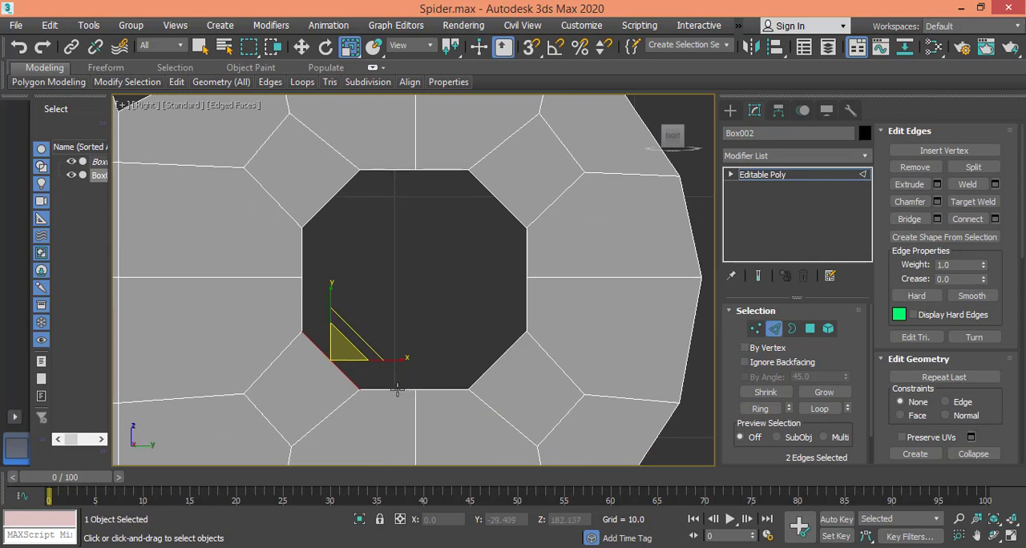
{"action": "left_click_drag", "start_coordinate": [394, 361], "coordinate": [394, 360]}
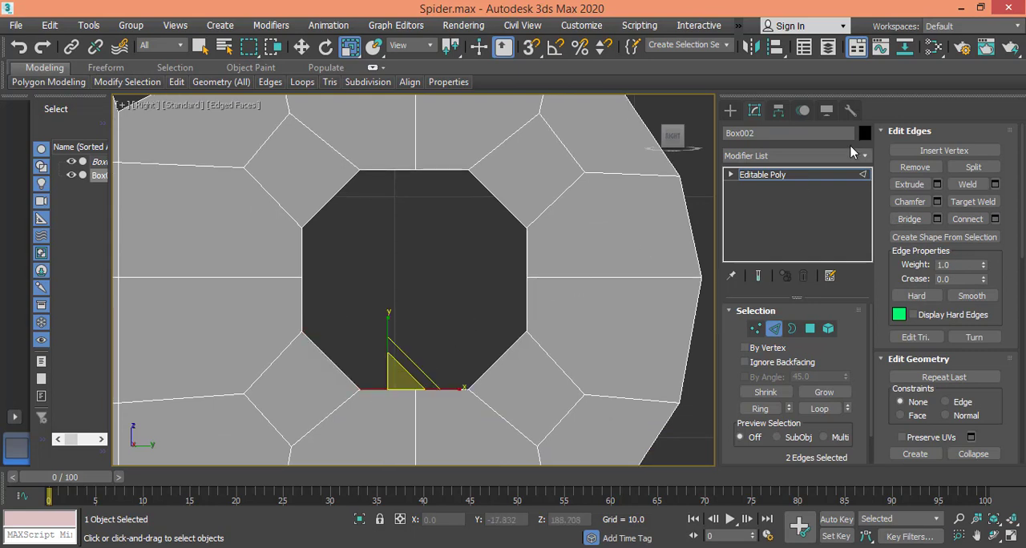
{"action": "left_click", "coordinate": [919, 221]}
Step: Try to bridge the edges at the hole's lower-right corner with the Bridge settings
{"action": "left_click_drag", "start_coordinate": [450, 409], "coordinate": [446, 363]}
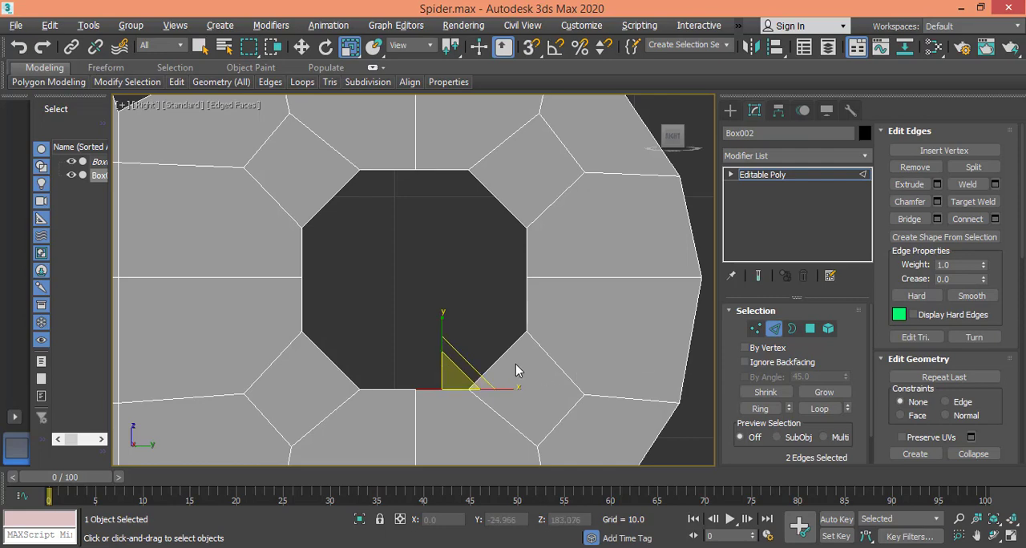
{"action": "middle_click_drag", "start_coordinate": [516, 370], "coordinate": [516, 375], "text": "alt"}
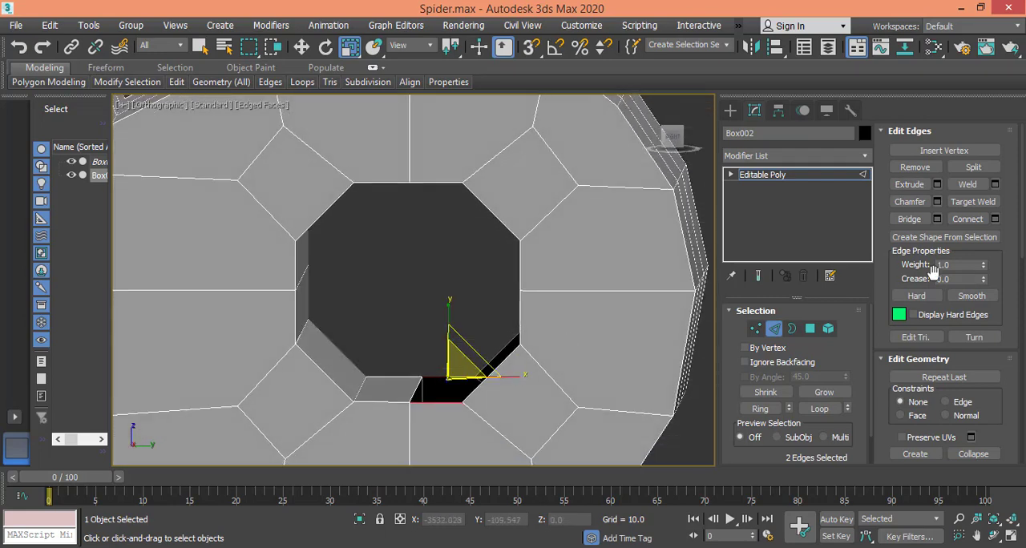
{"action": "left_click", "coordinate": [673, 138]}
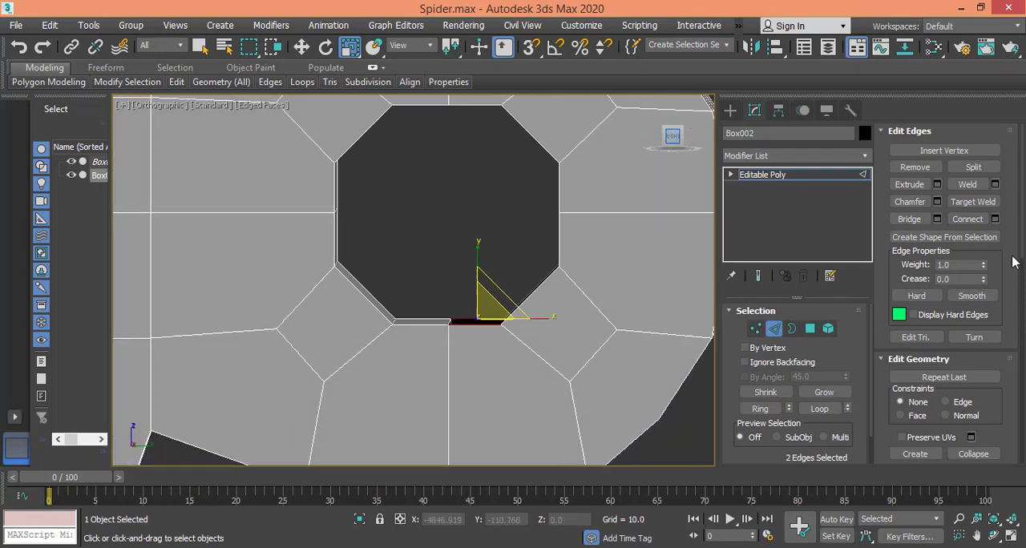
{"action": "middle_click_drag", "start_coordinate": [567, 257], "coordinate": [596, 353]}
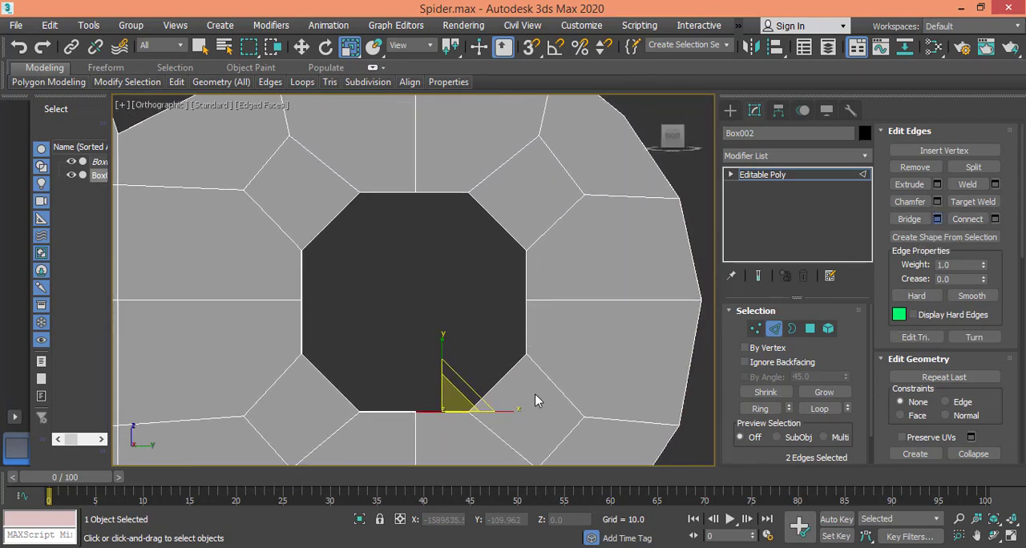
{"action": "left_click_drag", "start_coordinate": [535, 394], "coordinate": [492, 358]}
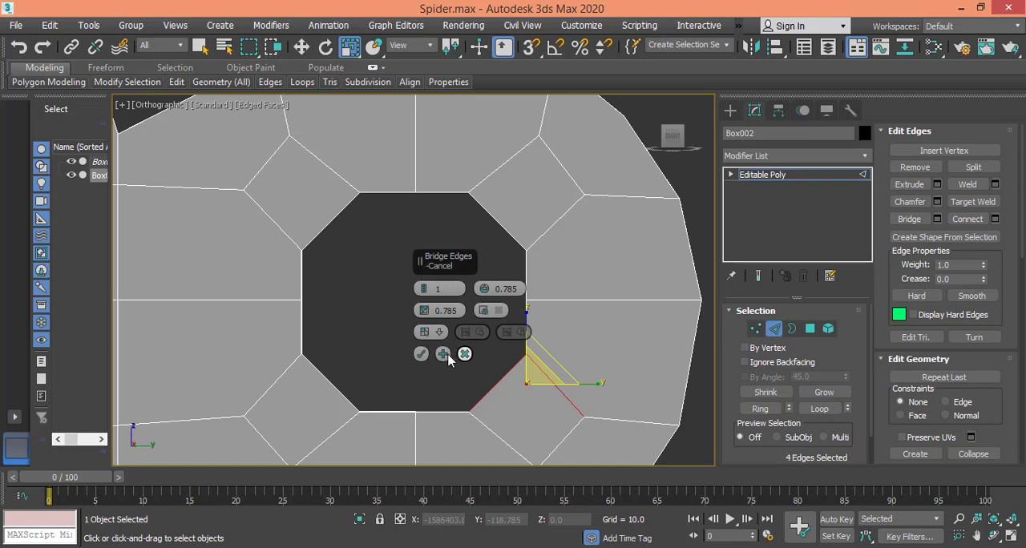
{"action": "left_click", "coordinate": [422, 355]}
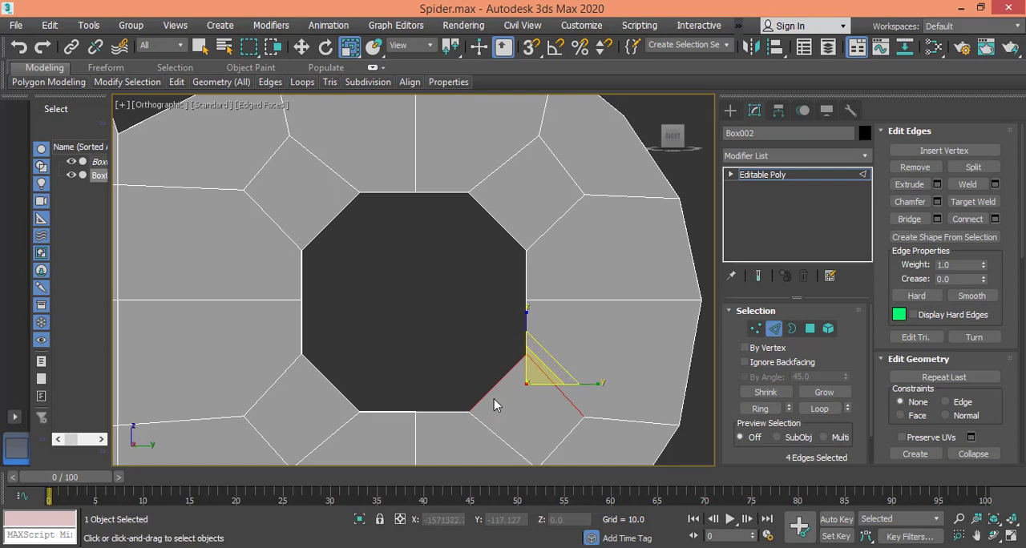
Step: Select only the hole's lower-right diagonal edge pair and bridge it between the two joint faces
{"action": "left_click", "coordinate": [517, 399]}
{"action": "left_click_drag", "start_coordinate": [497, 363], "coordinate": [492, 367]}
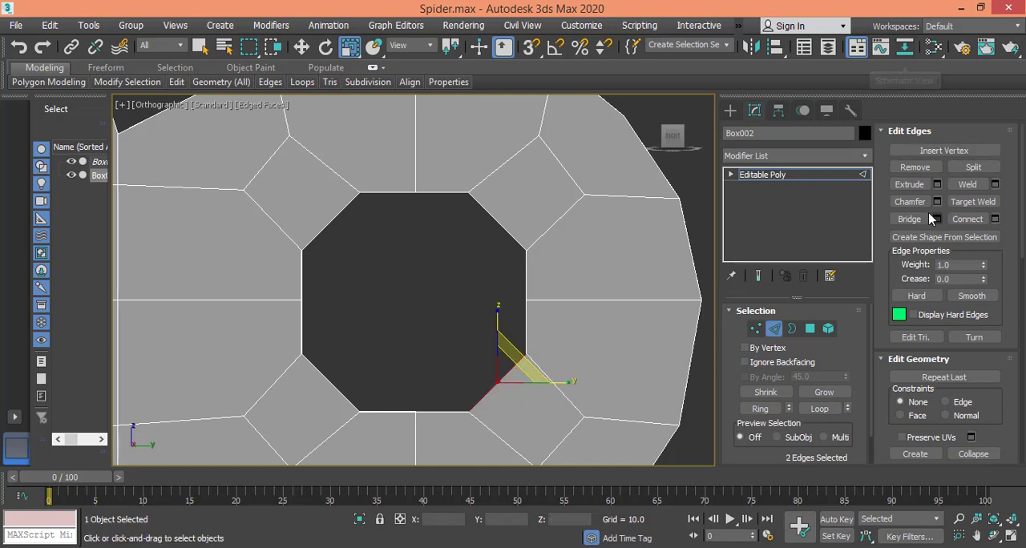
{"action": "left_click", "coordinate": [908, 219]}
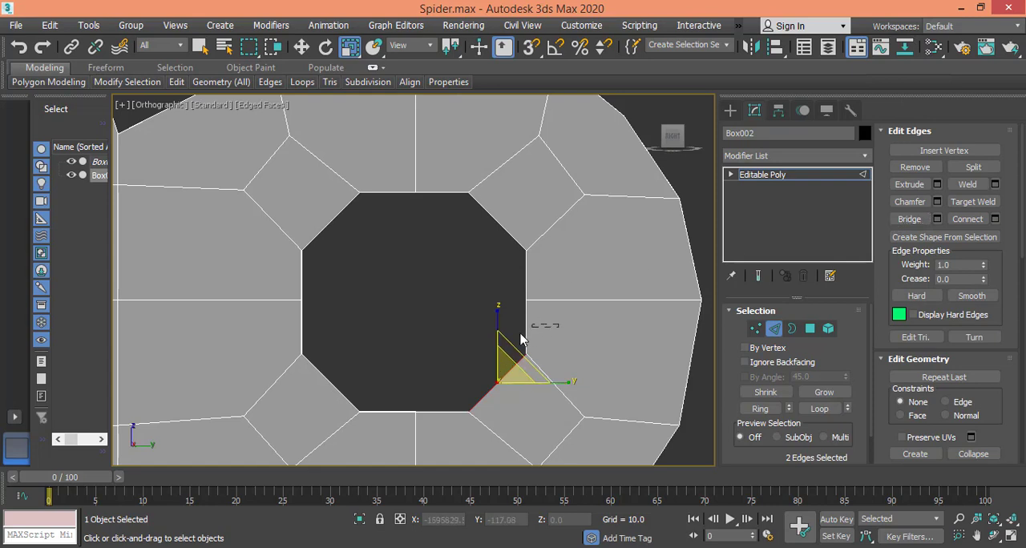
Step: Bridge both halves of the hole's right side and its upper-right diagonal edges between the two faces
{"action": "left_click_drag", "start_coordinate": [520, 339], "coordinate": [550, 283]}
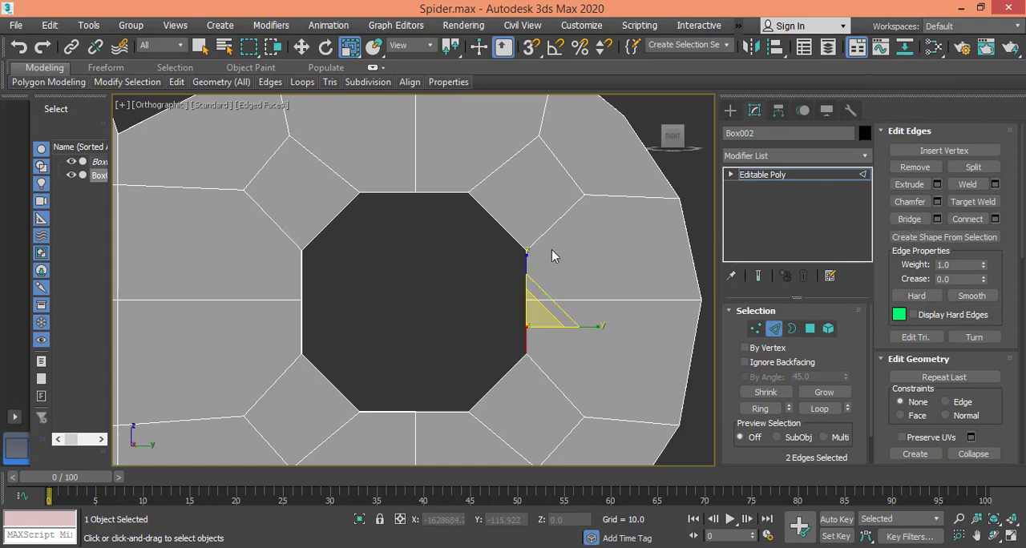
{"action": "left_click_drag", "start_coordinate": [510, 281], "coordinate": [511, 228]}
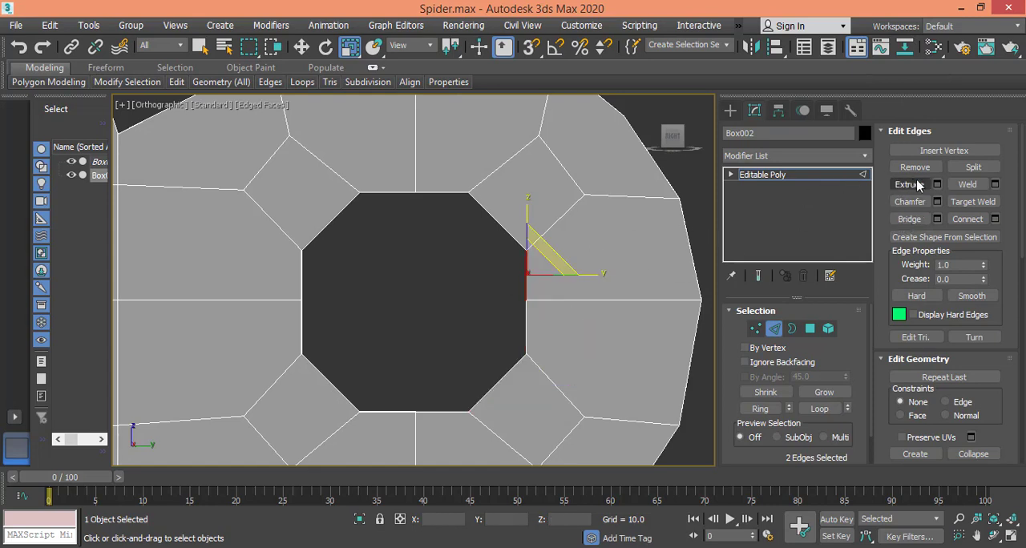
{"action": "left_click", "coordinate": [909, 219]}
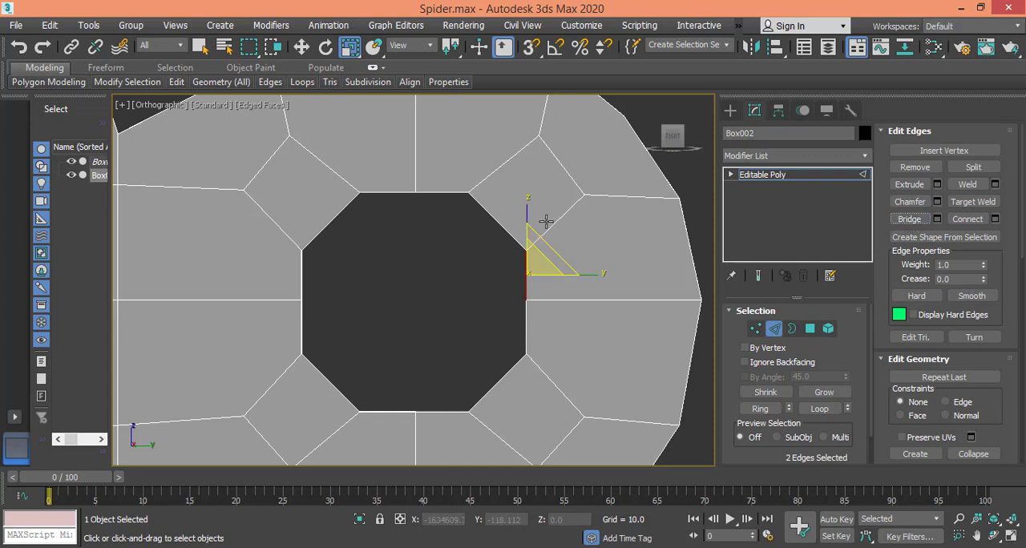
{"action": "left_click_drag", "start_coordinate": [486, 234], "coordinate": [485, 235]}
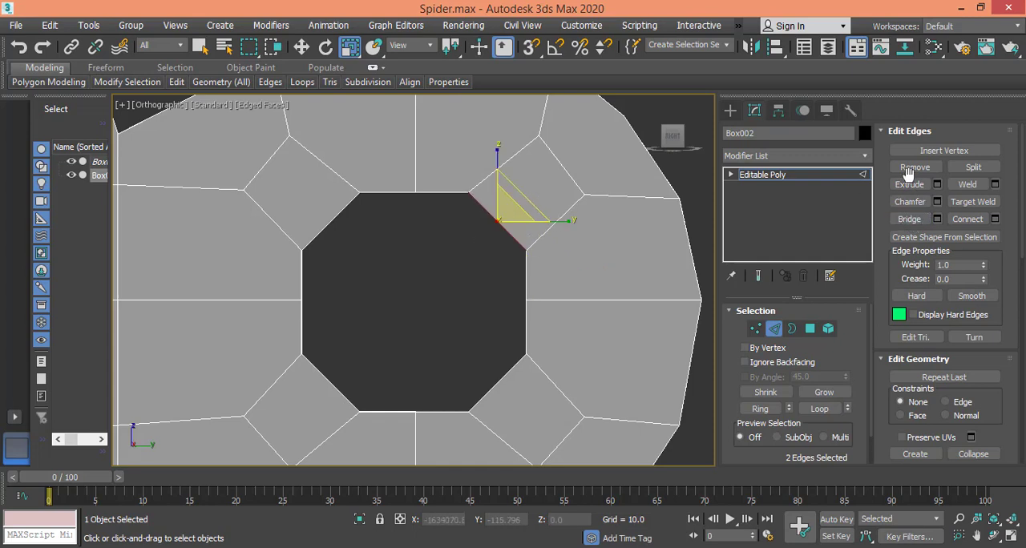
{"action": "left_click", "coordinate": [909, 220]}
Step: Bridge the remaining gap at the right half of the hole's bottom edge and check the hole's inner wall
{"action": "middle_click_drag", "start_coordinate": [496, 260], "coordinate": [557, 282], "text": "alt"}
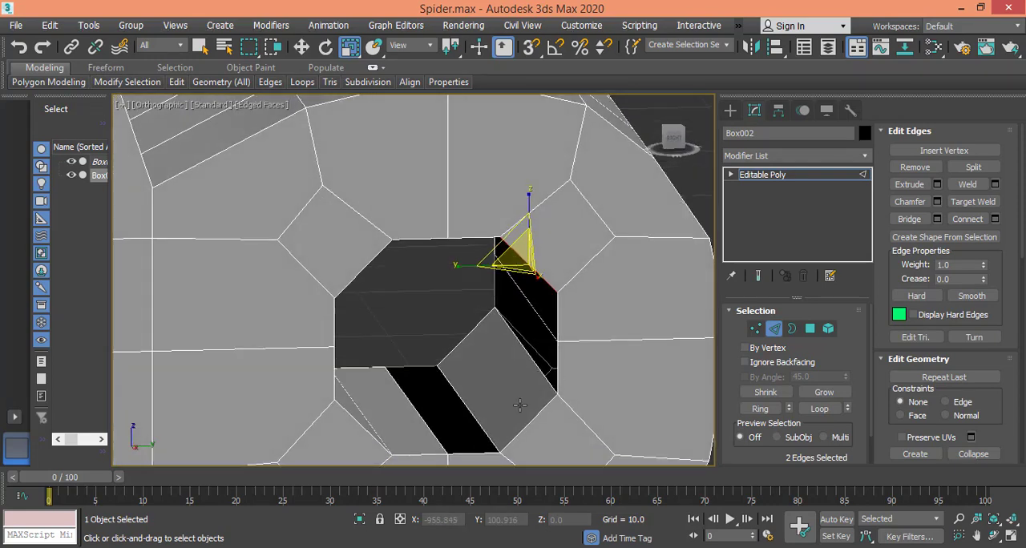
{"action": "left_click", "coordinate": [675, 141]}
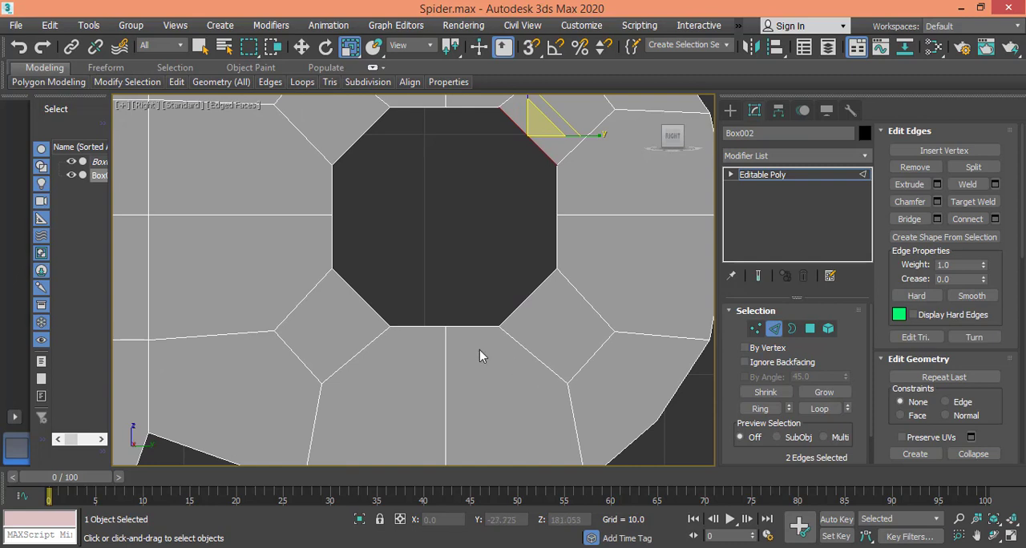
{"action": "left_click_drag", "start_coordinate": [476, 308], "coordinate": [476, 308]}
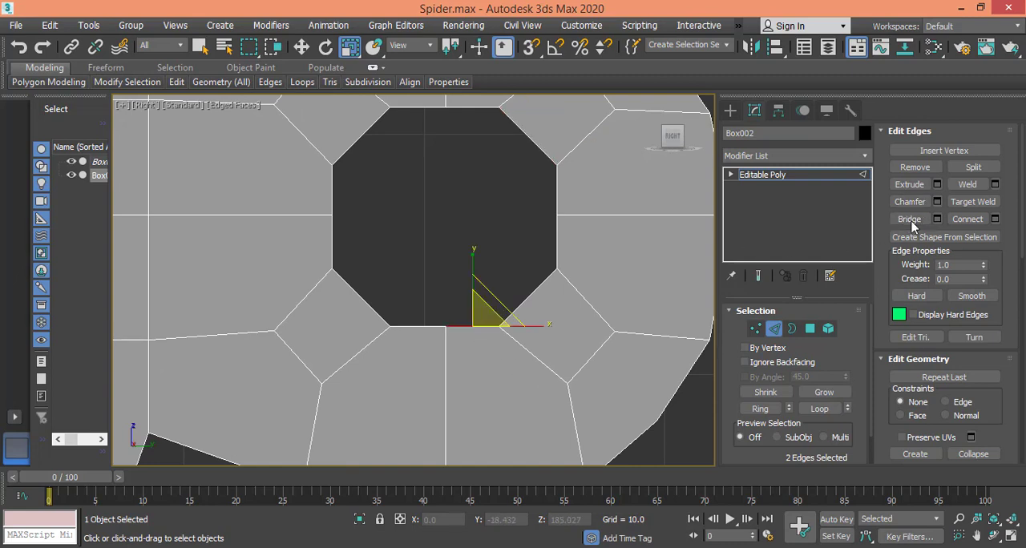
{"action": "left_click", "coordinate": [911, 222]}
{"action": "mouse_move", "coordinate": [586, 239]}
{"action": "middle_mouse_down", "text": "alt"}
{"action": "mouse_move", "coordinate": [591, 257]}
{"action": "mouse_move", "coordinate": [602, 238]}
{"action": "middle_mouse_up", "text": "alt"}
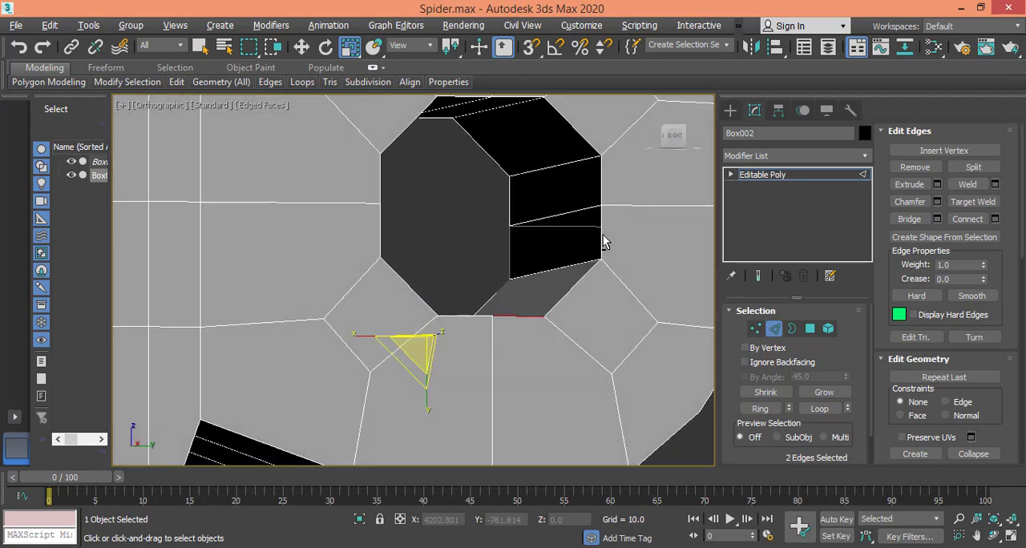
{"action": "middle_click_drag", "start_coordinate": [574, 207], "coordinate": [695, 164], "text": "alt"}
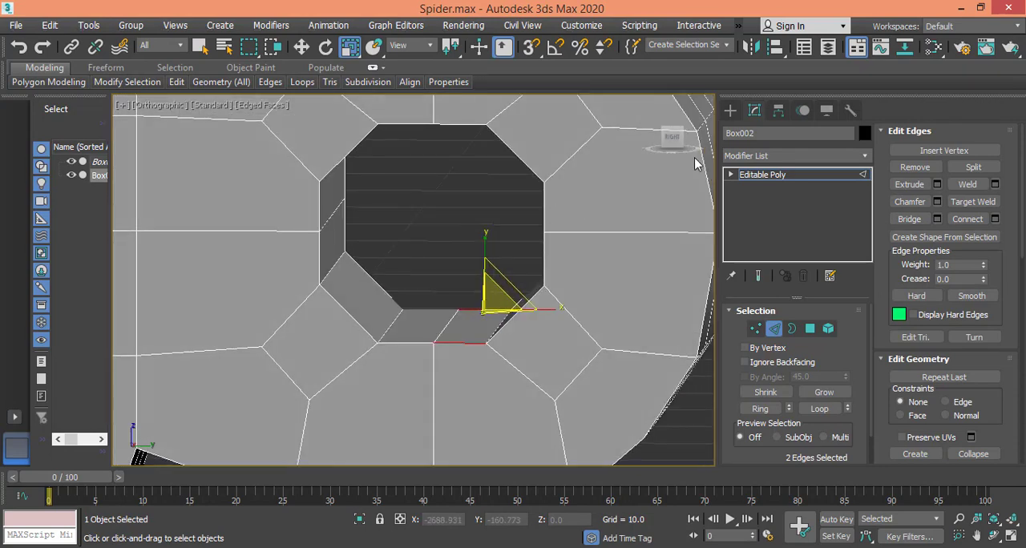
Step: Bridge both halves of the hole's right side and its upper-right diagonal between the joint faces, as seen from the right
{"action": "left_click", "coordinate": [670, 140]}
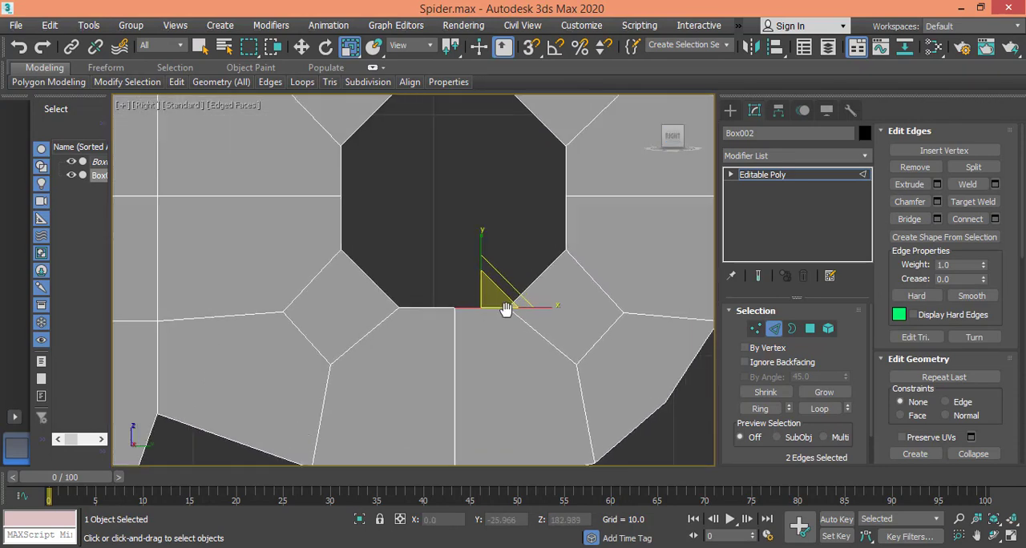
{"action": "left_click_drag", "start_coordinate": [542, 350], "coordinate": [542, 351]}
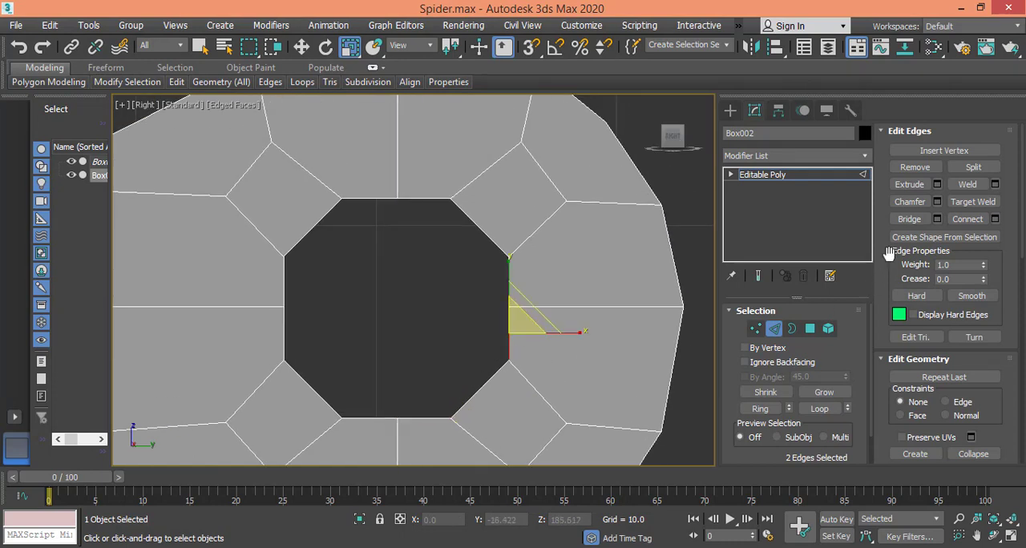
{"action": "left_click", "coordinate": [911, 220]}
{"action": "left_click_drag", "start_coordinate": [550, 290], "coordinate": [550, 290]}
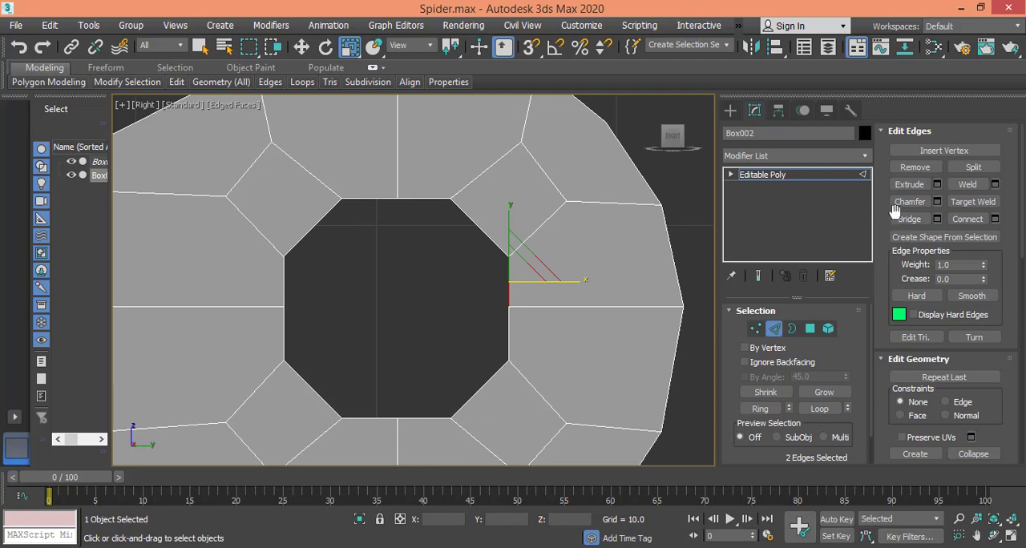
{"action": "left_click_drag", "start_coordinate": [466, 240], "coordinate": [485, 206]}
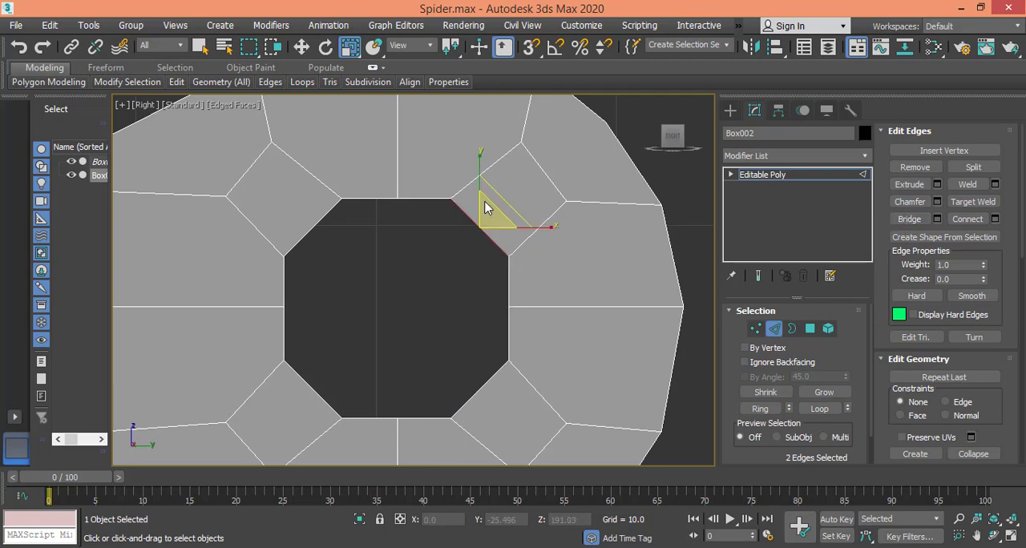
{"action": "left_click", "coordinate": [910, 219]}
{"action": "mouse_move", "coordinate": [487, 275]}
{"action": "middle_mouse_down", "text": "alt"}
{"action": "mouse_move", "coordinate": [504, 229]}
{"action": "mouse_move", "coordinate": [515, 222]}
{"action": "mouse_move", "coordinate": [534, 234]}
{"action": "mouse_move", "coordinate": [465, 268]}
{"action": "mouse_move", "coordinate": [494, 285]}
{"action": "middle_mouse_up", "text": "alt"}
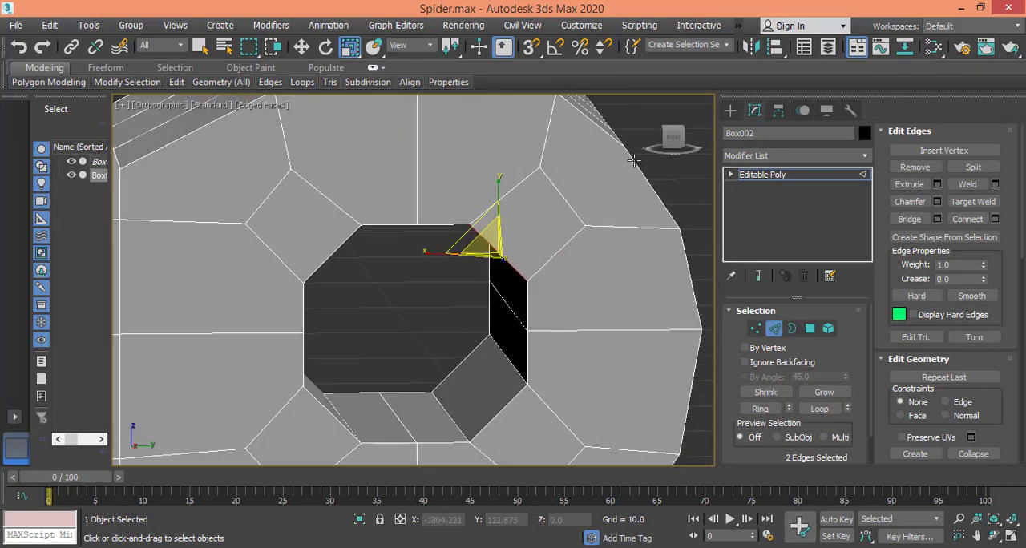
Step: Examine both leg parts in perspective, compare their joints with the reference photo in Windows Photo Viewer, and return to 3ds Max
{"action": "left_click", "coordinate": [651, 104]}
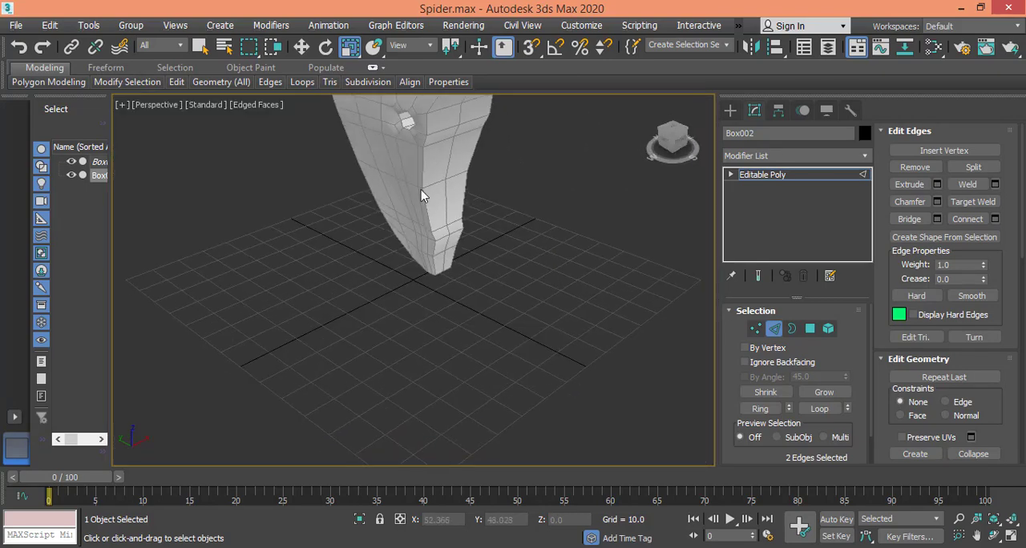
{"action": "middle_click_drag", "start_coordinate": [425, 197], "coordinate": [313, 344], "text": "alt"}
{"action": "scroll", "coordinate": [477, 339], "scroll_direction": "up", "scroll_amount": 4}
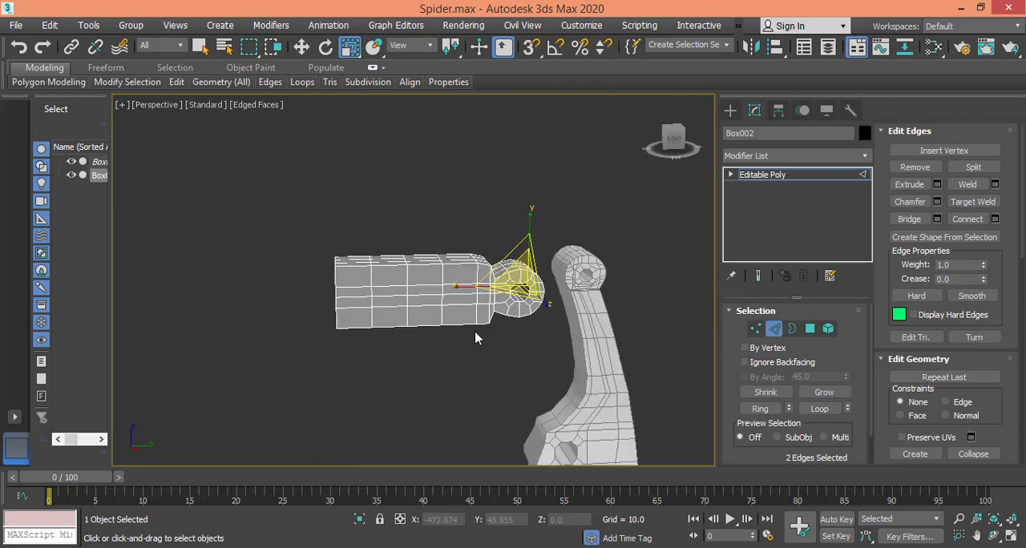
{"action": "middle_click_drag", "start_coordinate": [475, 301], "coordinate": [419, 302]}
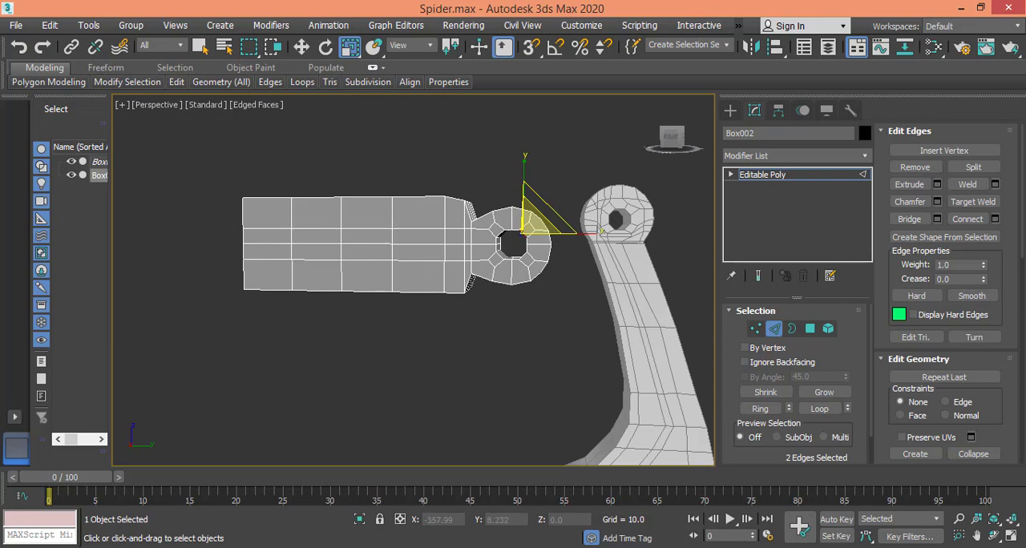
{"action": "key", "text": "alt+Tab"}
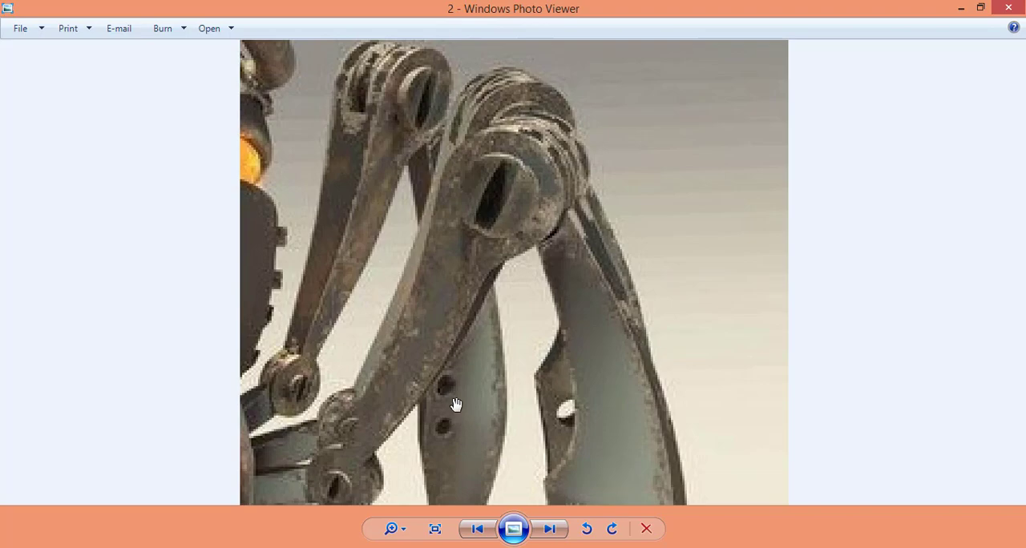
{"action": "left_click", "coordinate": [553, 547]}
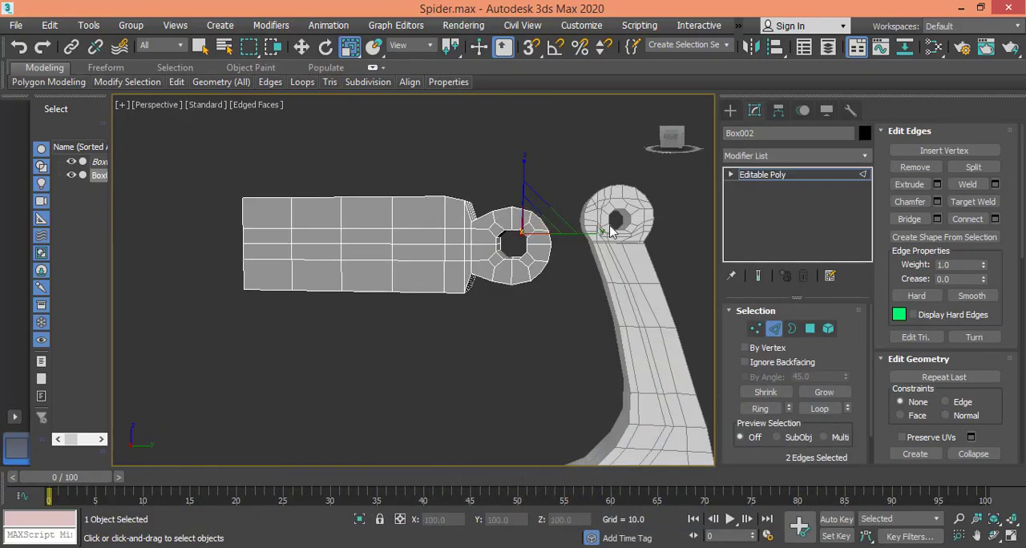